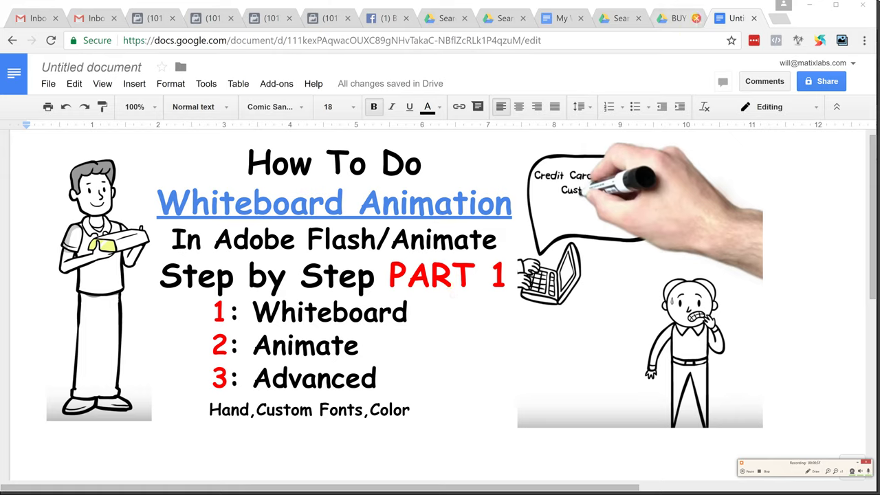
Play the Alert Alarm Video HD March 31.mov example in Google Drive and pause it at the Productivity scene
left_click(677, 18)
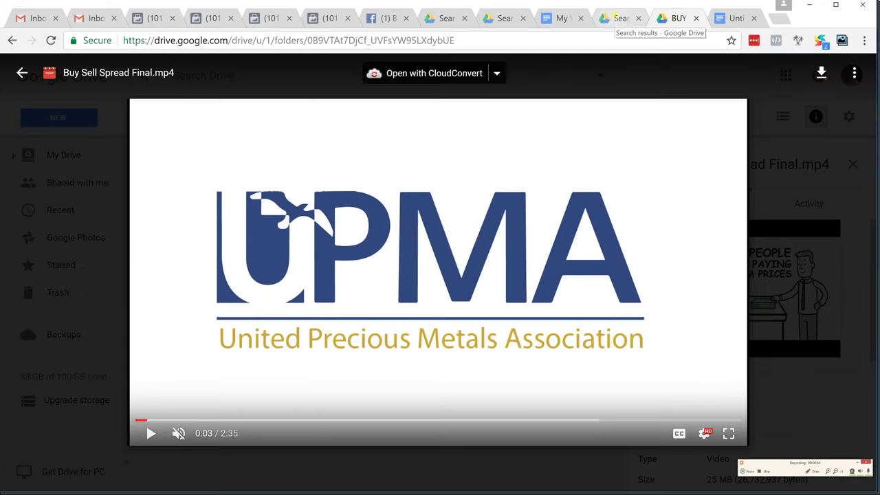
left_click(614, 18)
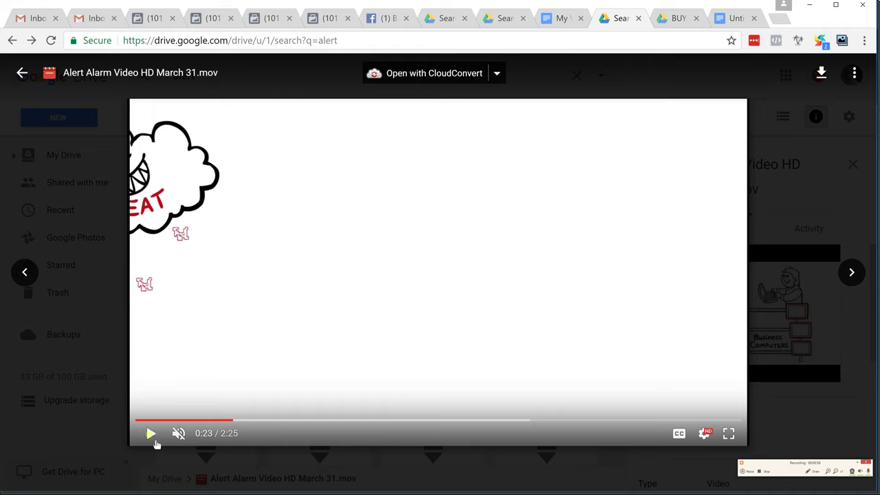
left_click(152, 435)
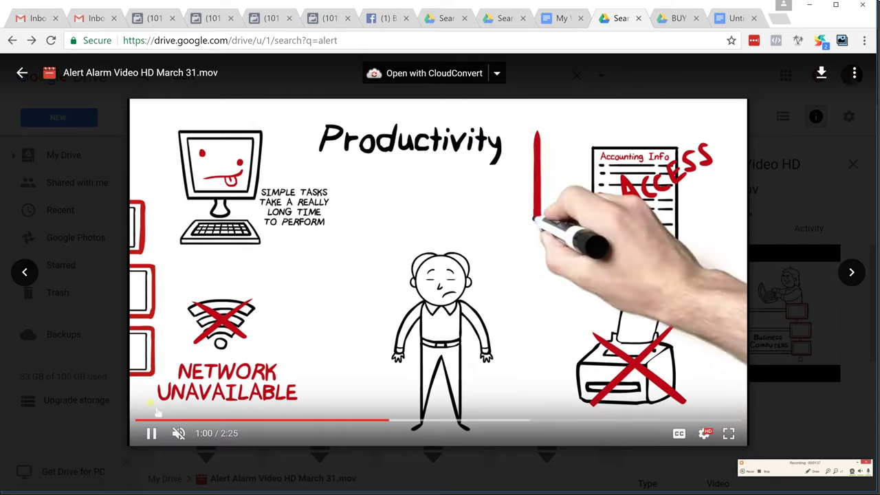
left_click(303, 274)
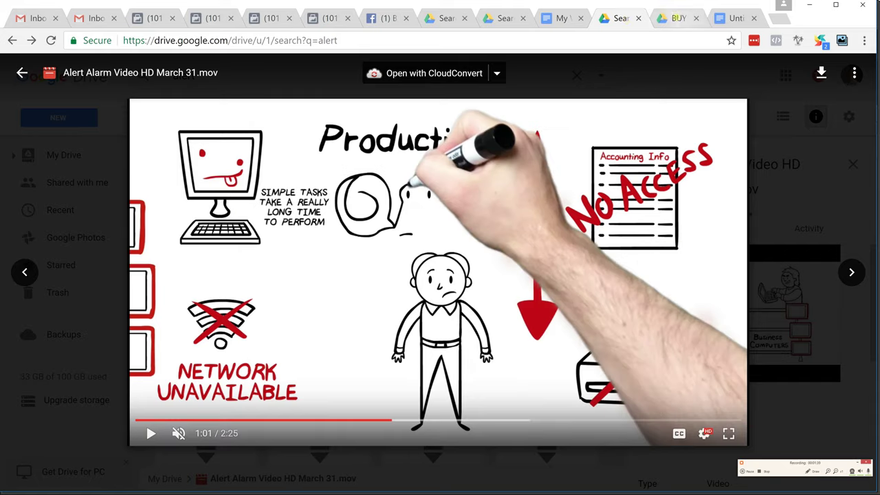
Play Buy Sell Spread Final.mp4, rewind to the opening seconds, and replay the ball-and-chain scene
left_click(676, 19)
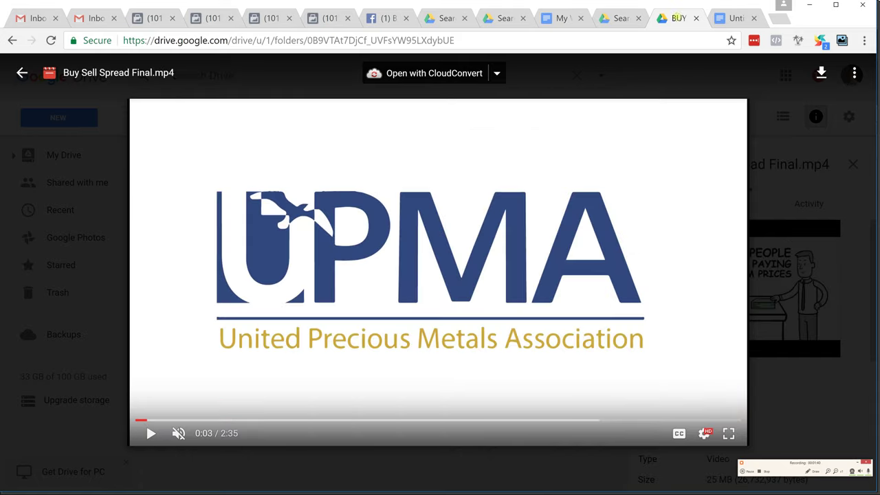
left_click(151, 434)
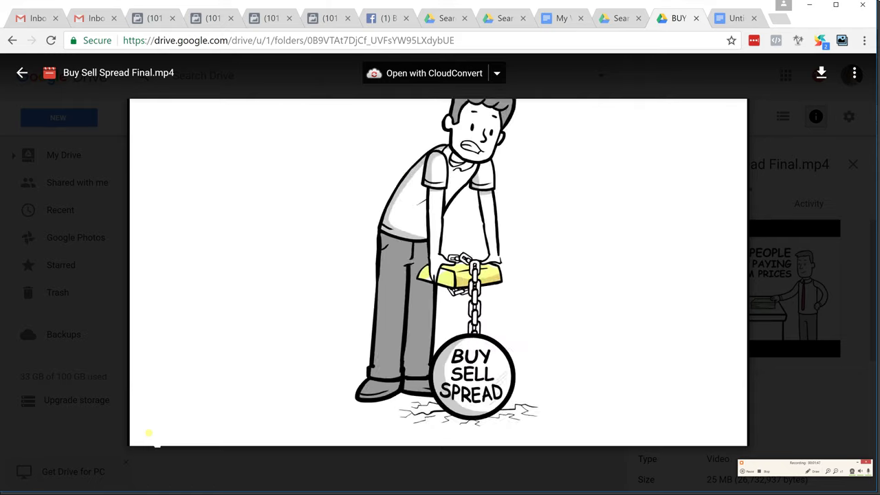
left_click(154, 437)
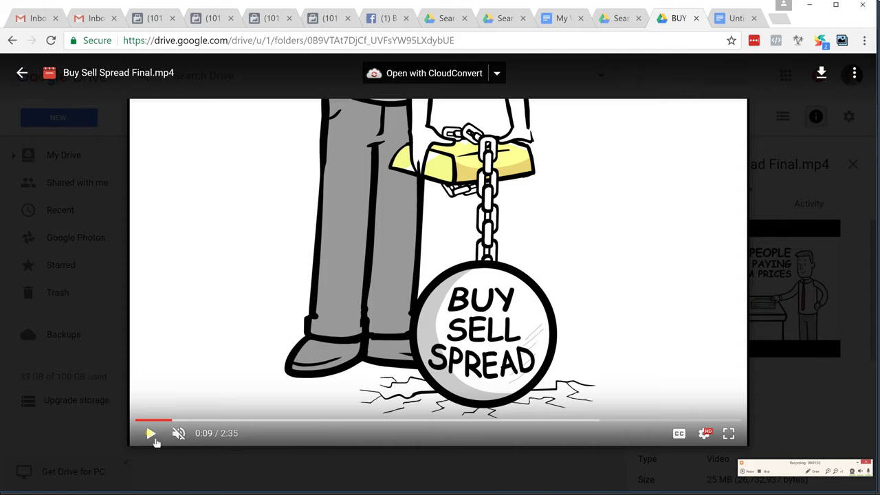
left_click(161, 420)
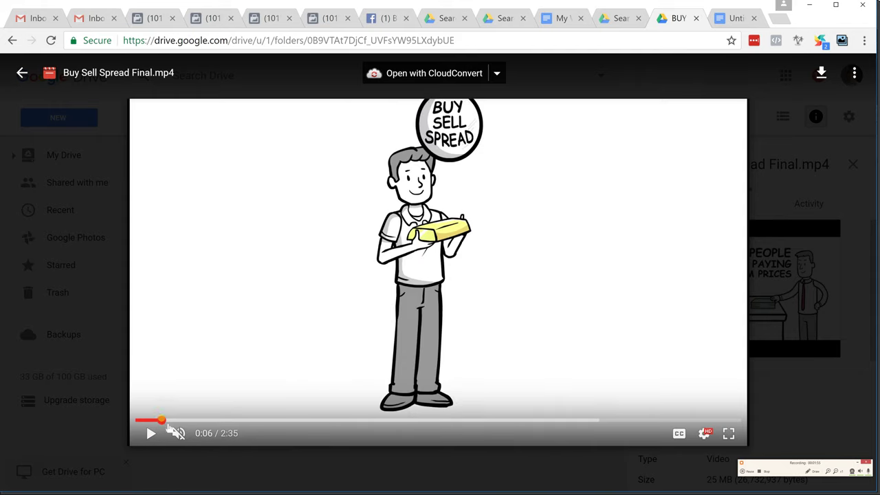
left_click(151, 420)
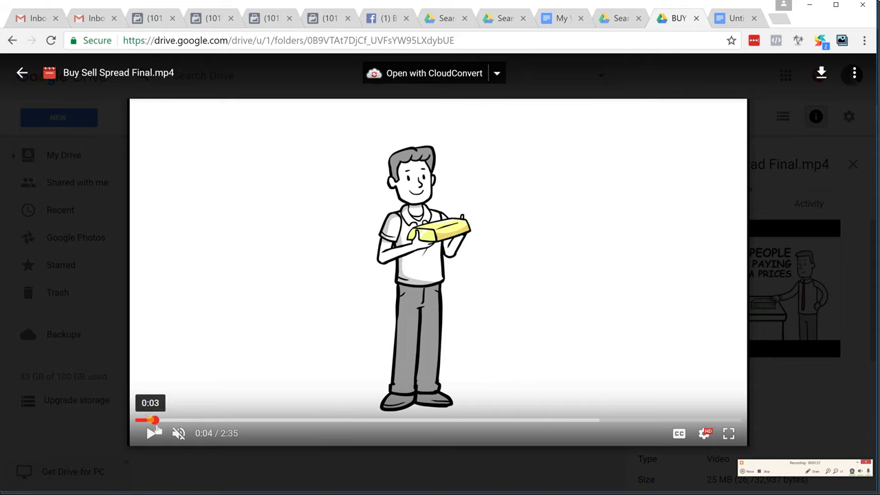
left_click(149, 420)
left_click(154, 437)
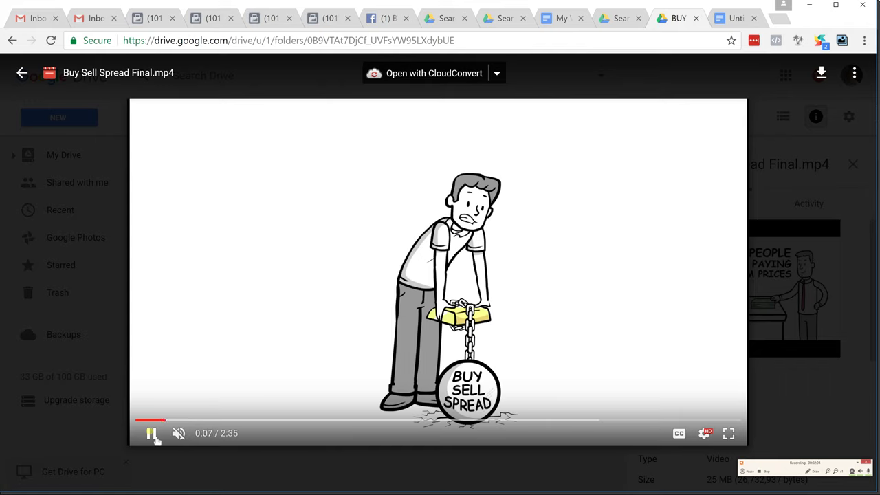
left_click(152, 436)
Switch to Adobe Animate and create a new ActionScript 3.0 document
key("alt+Tab")
key("alt+Tab")
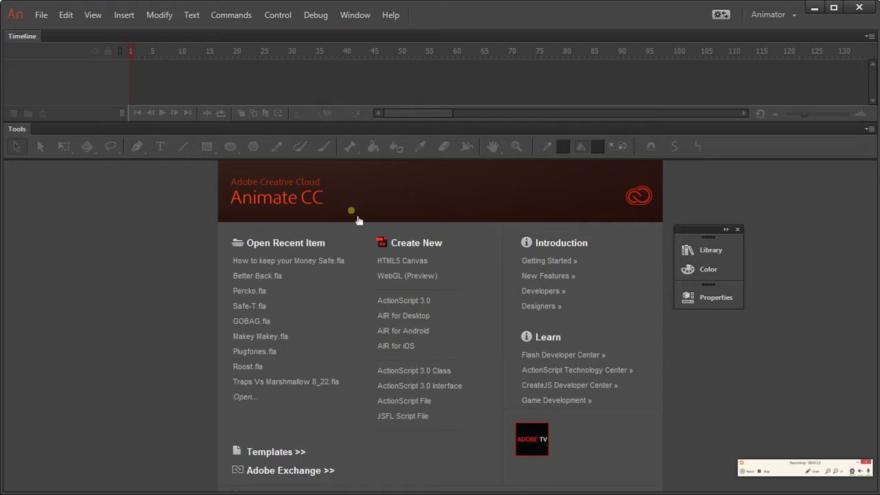
left_click(402, 303)
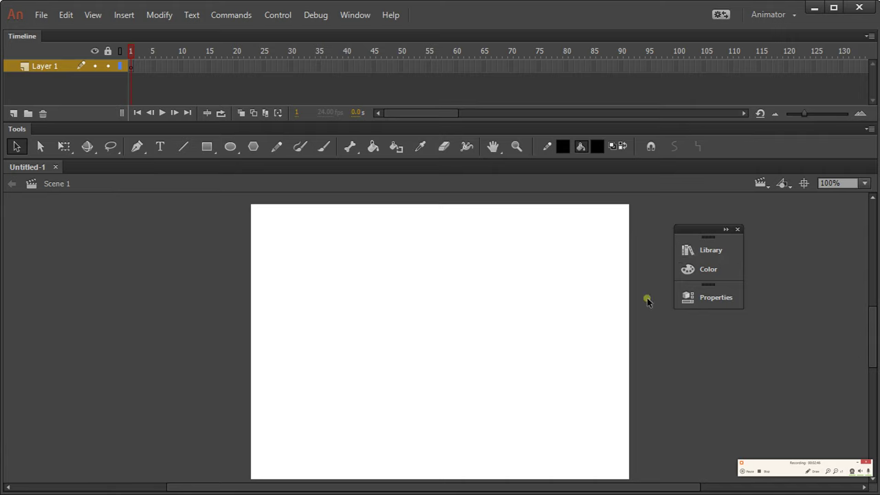
Review the list of available panels and move the floating Library, Color and Properties group farther from the stage
left_click(355, 15)
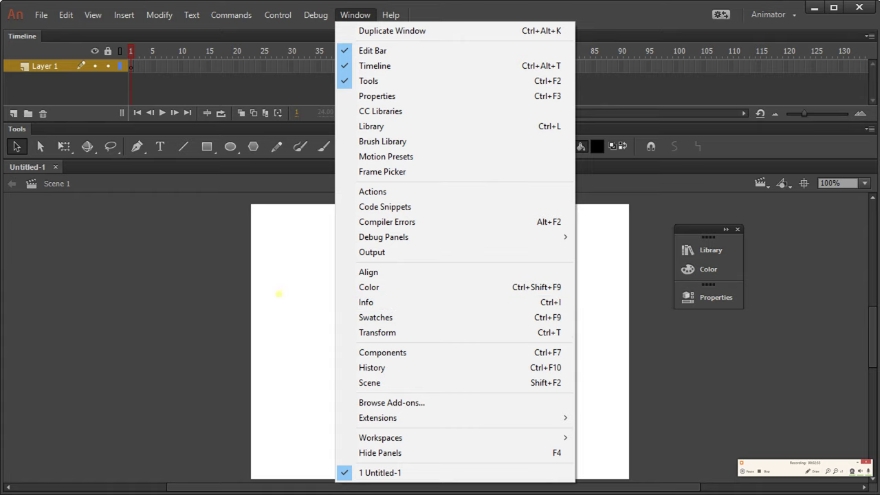
left_click(287, 277)
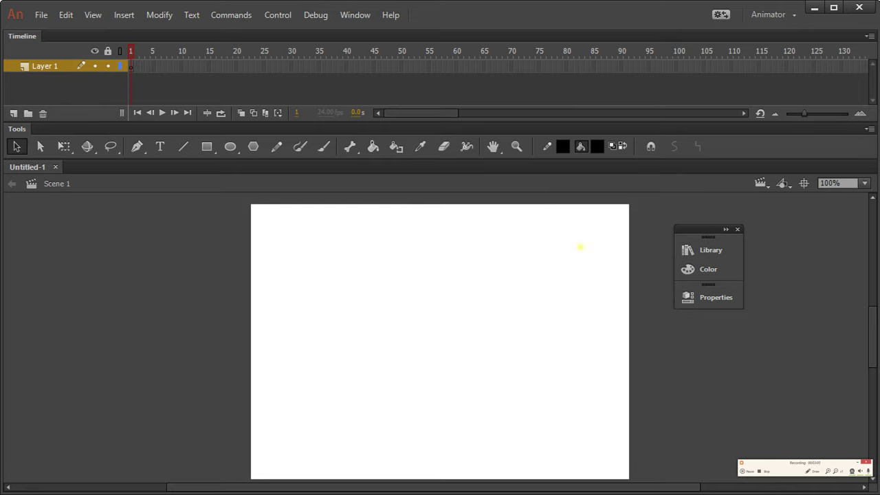
mouse_move(706, 284)
left_mouse_down()
mouse_move(593, 293)
mouse_move(728, 287)
mouse_move(715, 291)
left_mouse_up()
left_click_drag(698, 231, 798, 224)
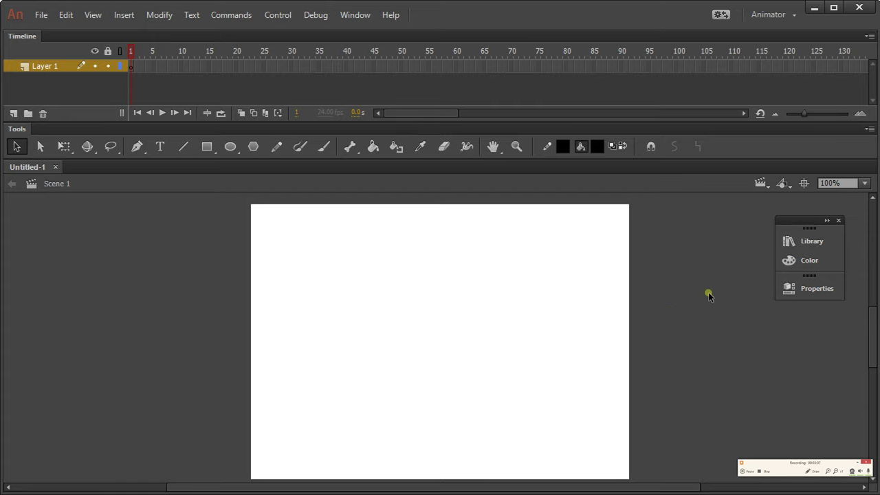
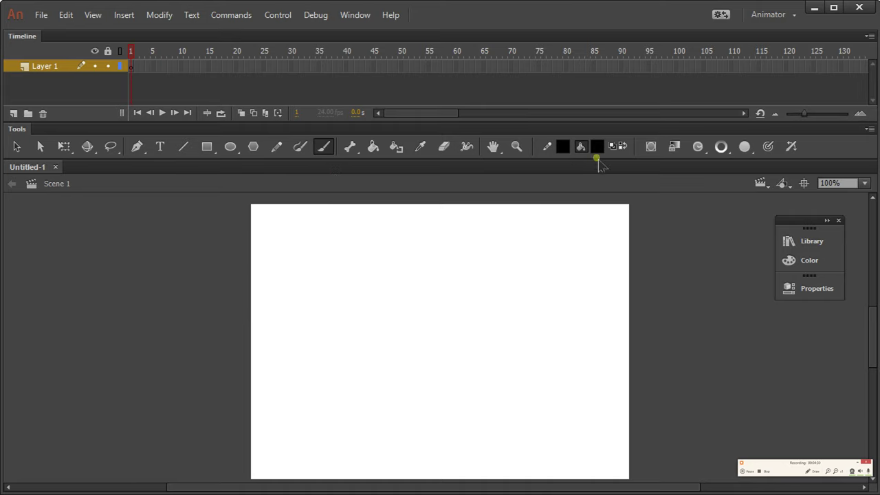
Try a teal #45BDA5 brush fill at 49% alpha with a zigzag test stroke, and undo the stroke
left_click(802, 263)
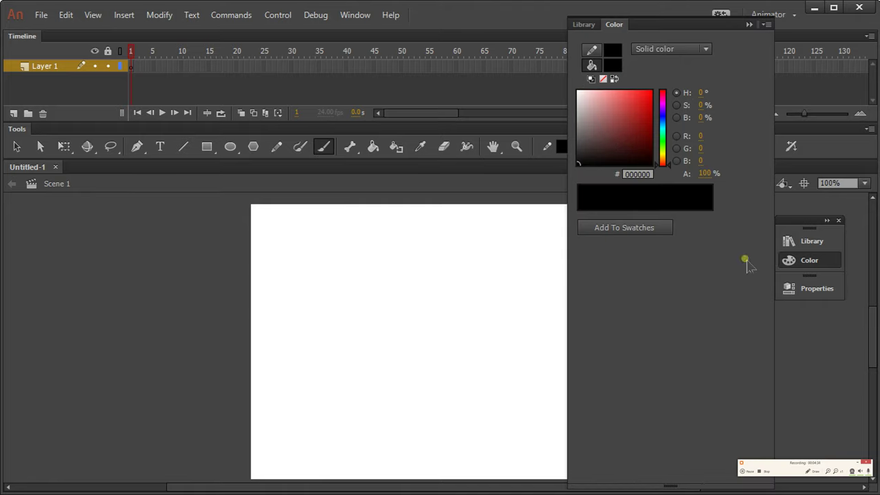
mouse_move(611, 143)
left_mouse_down()
mouse_move(609, 104)
mouse_move(619, 106)
mouse_move(584, 94)
mouse_move(600, 114)
left_mouse_up()
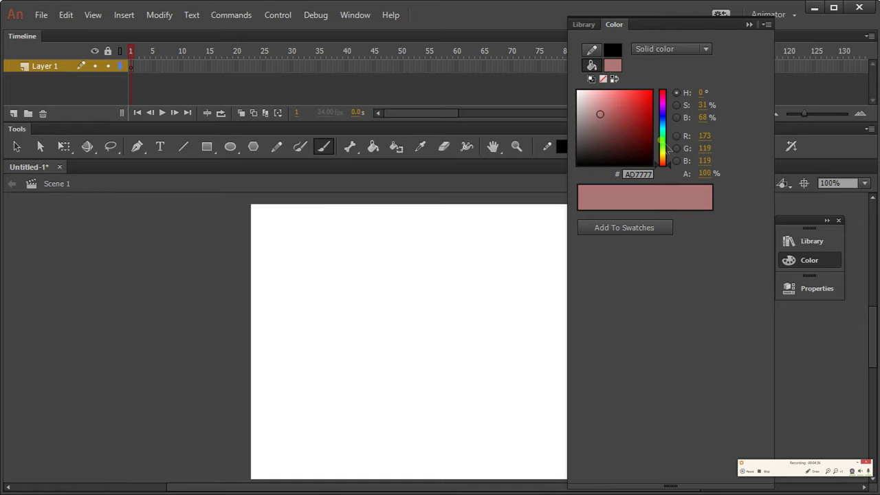
mouse_move(665, 147)
left_mouse_down()
mouse_move(668, 101)
mouse_move(672, 136)
left_mouse_up()
left_click_drag(606, 116, 625, 110)
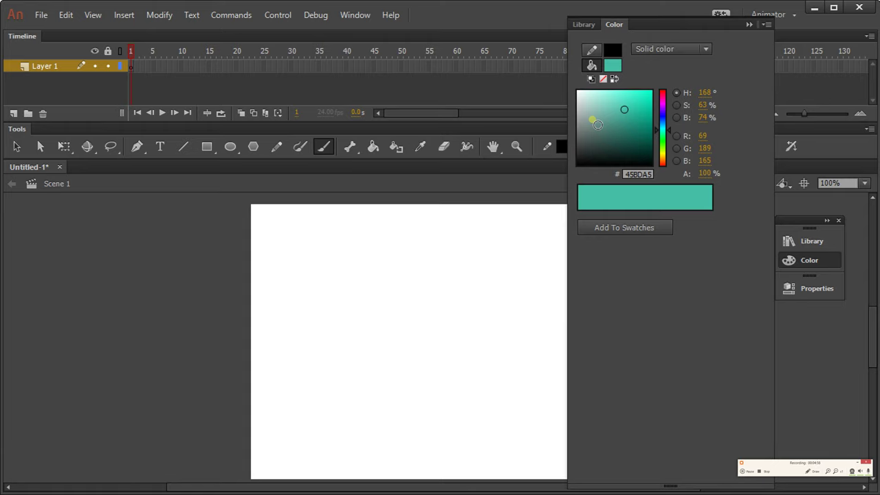
left_click(711, 177)
left_click_drag(715, 180, 674, 181)
mouse_move(392, 288)
left_mouse_down()
mouse_move(436, 281)
mouse_move(452, 332)
mouse_move(443, 348)
left_mouse_up()
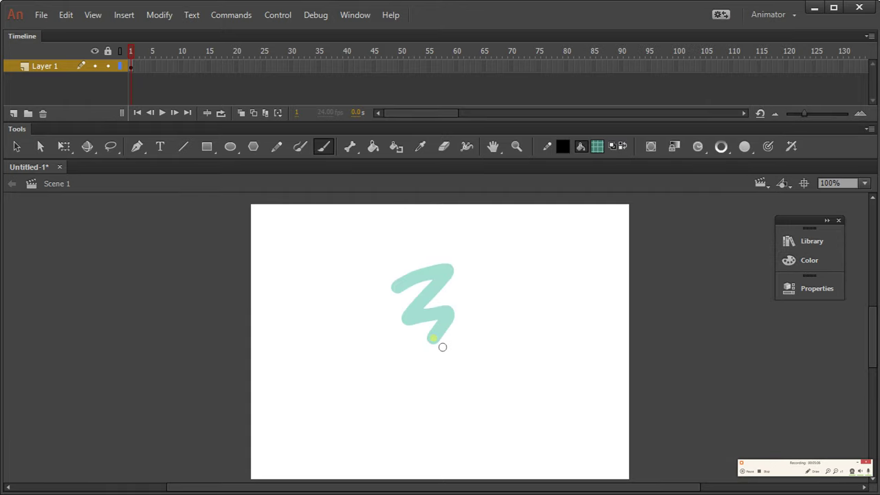
key("ctrl+z")
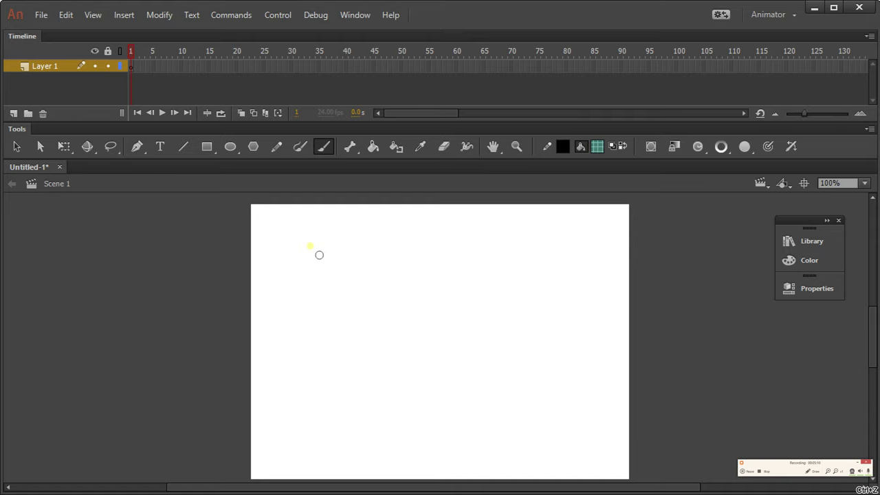
Set the brush fill to fully opaque black and paint a long winding stroke across the stage
left_click(596, 147)
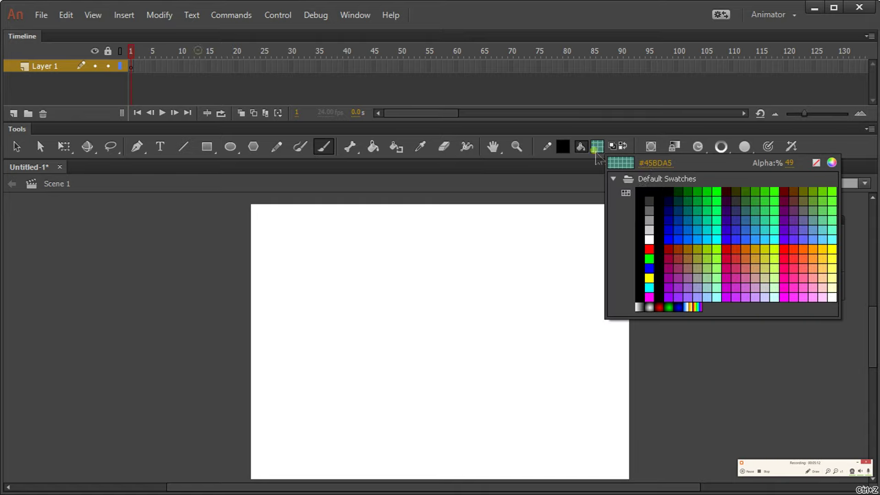
left_click(650, 200)
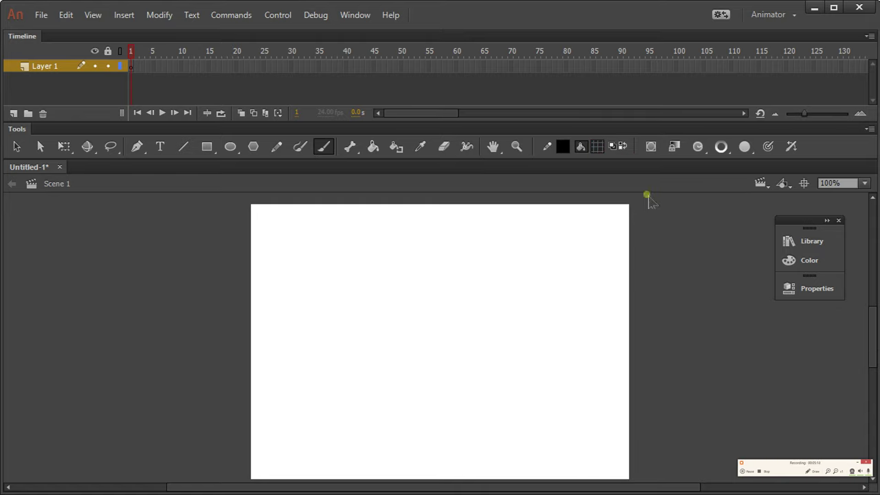
left_click(597, 145)
left_click_drag(791, 167, 856, 175)
mouse_move(264, 291)
left_mouse_down()
mouse_move(287, 266)
mouse_move(347, 291)
mouse_move(307, 371)
mouse_move(333, 390)
mouse_move(397, 371)
mouse_move(402, 282)
mouse_move(462, 244)
mouse_move(513, 306)
mouse_move(475, 390)
mouse_move(493, 451)
mouse_move(536, 450)
mouse_move(538, 365)
mouse_move(588, 338)
mouse_move(578, 288)
mouse_move(556, 281)
mouse_move(548, 254)
mouse_move(574, 233)
left_mouse_up()
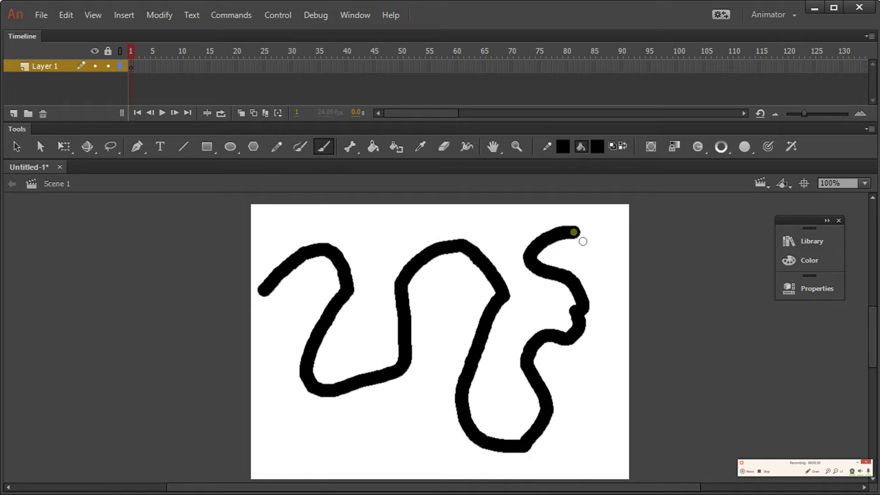
left_click_drag(583, 241, 583, 241)
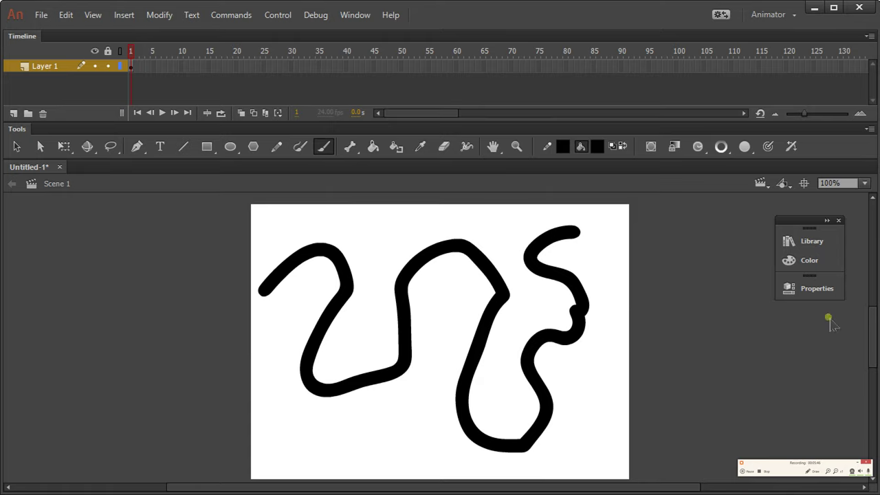
Set the brush smoothing to 100 and paint a wavy stroke rising from the stage's lower-left area toward its middle
left_click(818, 289)
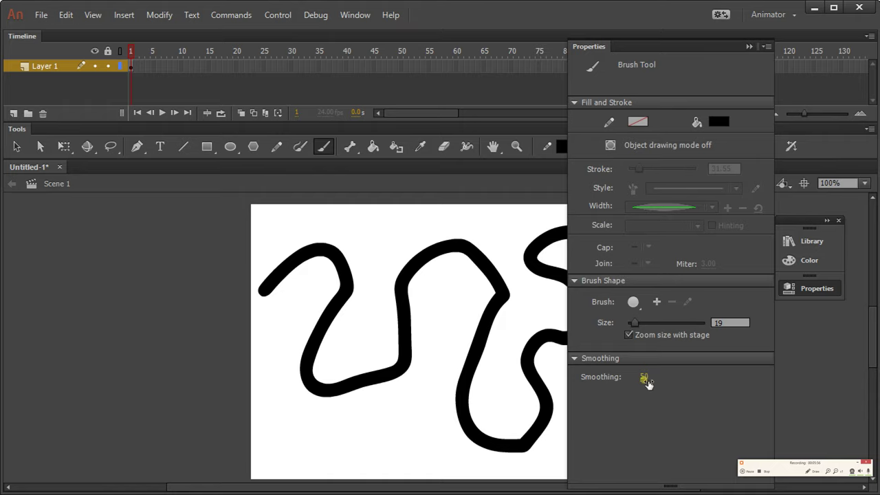
left_click_drag(650, 377, 714, 391)
mouse_move(271, 437)
left_mouse_down()
mouse_move(313, 427)
mouse_move(326, 464)
mouse_move(360, 460)
mouse_move(395, 420)
mouse_move(417, 453)
mouse_move(424, 407)
mouse_move(451, 371)
mouse_move(446, 348)
mouse_move(458, 321)
left_mouse_up()
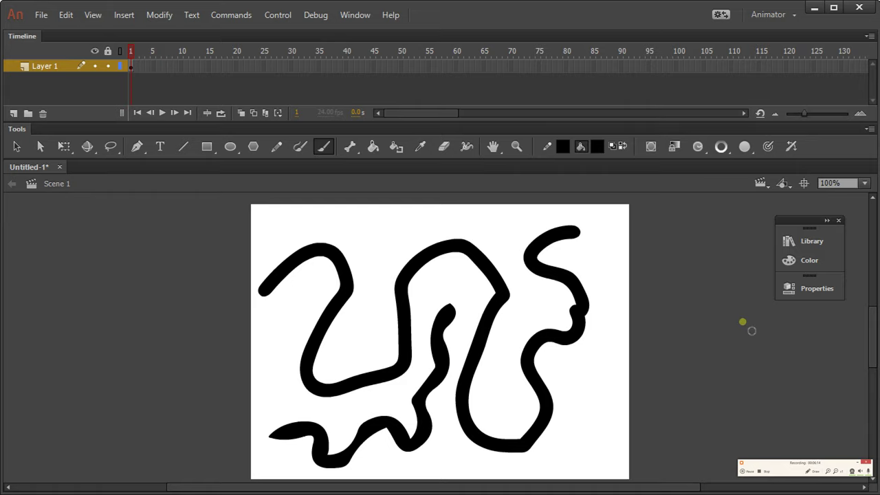
Set the brush smoothing to 0 and paint a short wavy stroke along the stage's upper edge
left_click(825, 296)
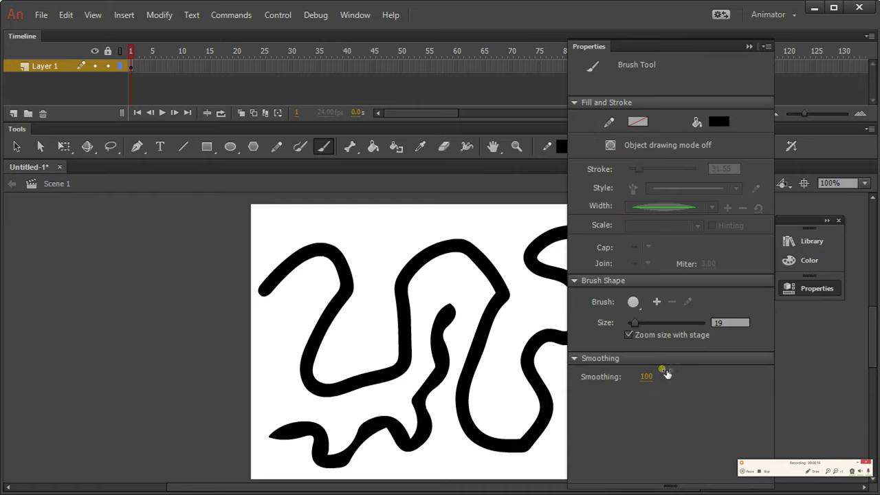
left_click_drag(648, 379, 593, 391)
left_click(344, 234)
mouse_move(339, 234)
left_mouse_down()
mouse_move(421, 219)
mouse_move(470, 222)
left_mouse_up()
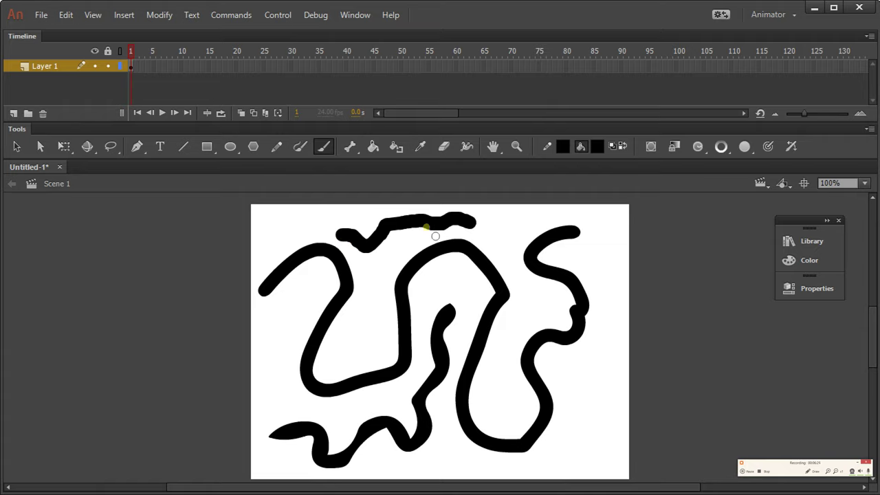
Set the brush smoothing to 50
left_click(814, 289)
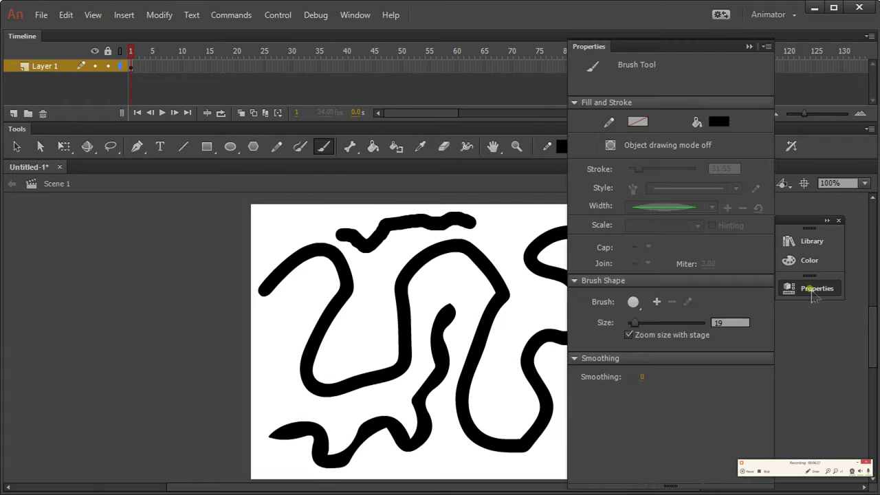
left_click(643, 377)
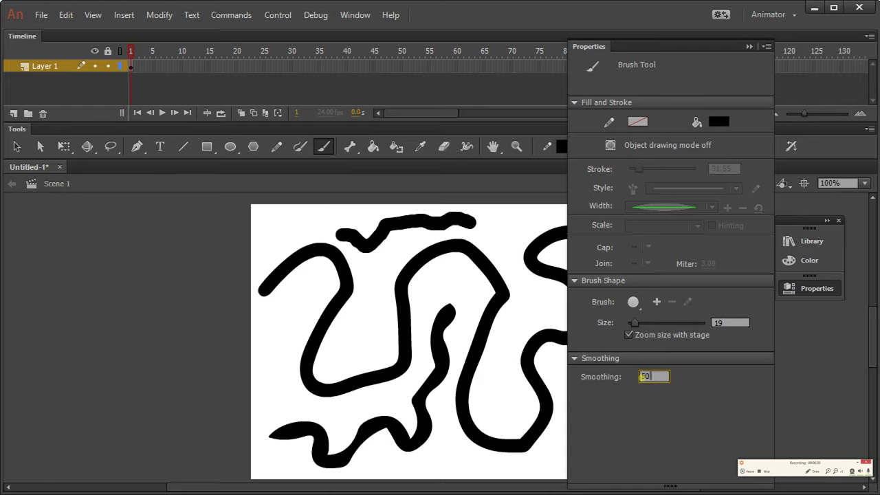
key("Return")
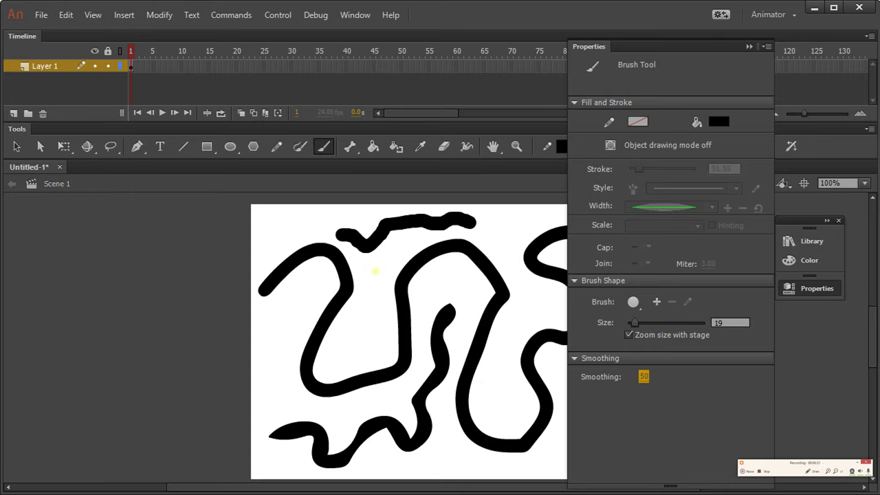
Select the long winding brush stroke on the stage with the Selection tool
left_click(15, 146)
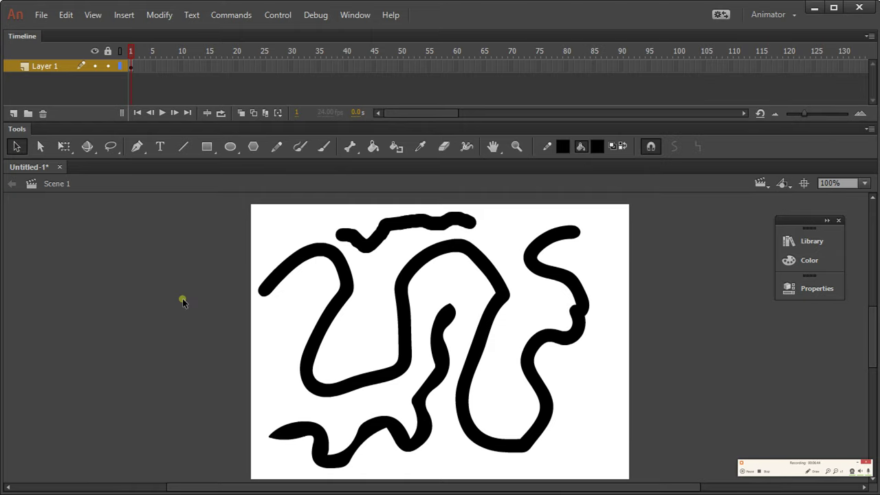
left_click(320, 259)
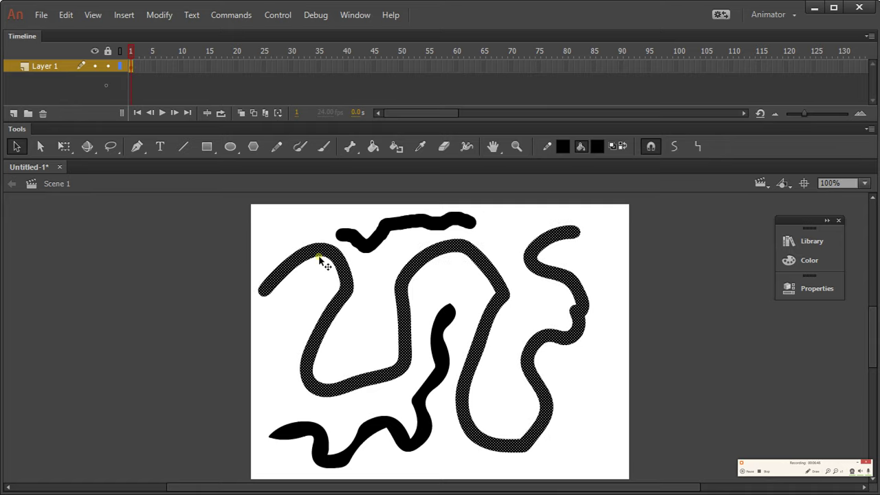
left_click(394, 260)
left_click(535, 275)
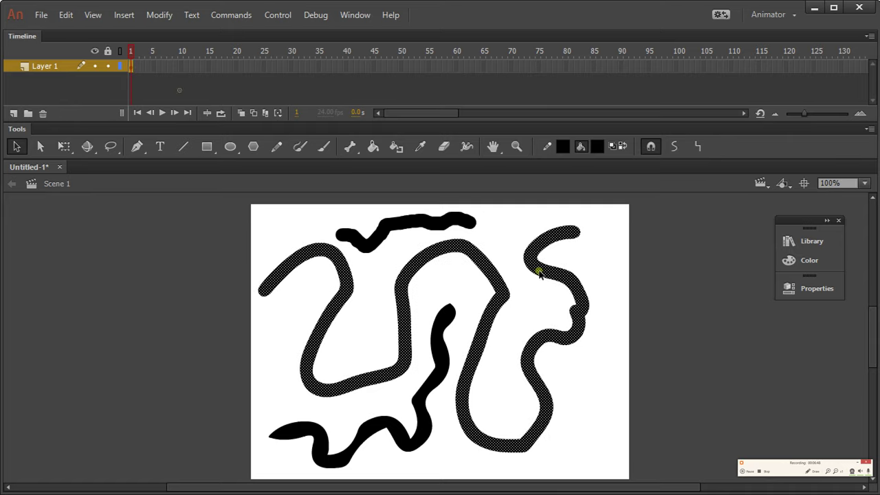
Marquee-select the upper-left part of the brush strokes, select only the short top stroke, and clear each selection
left_click(452, 333)
left_click(403, 216)
left_click(488, 226)
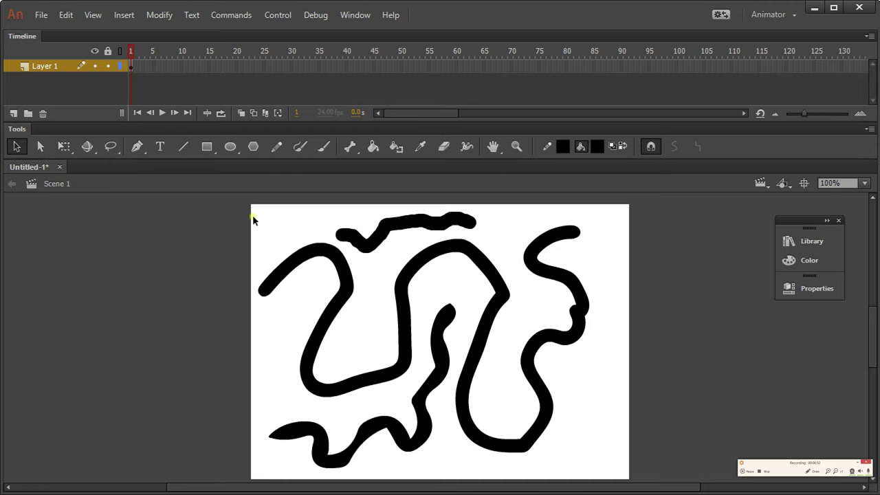
left_click_drag(264, 212, 267, 260)
mouse_move(256, 217)
left_mouse_down()
mouse_move(295, 295)
mouse_move(418, 354)
left_mouse_up()
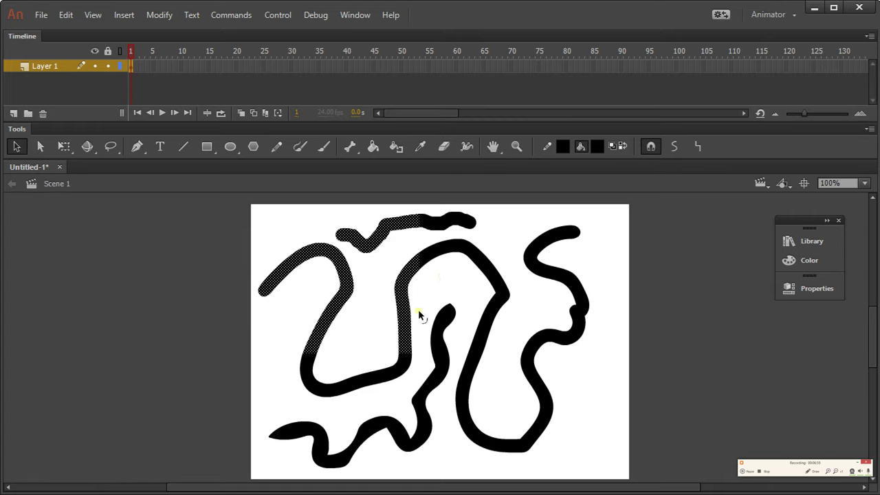
left_click(517, 224)
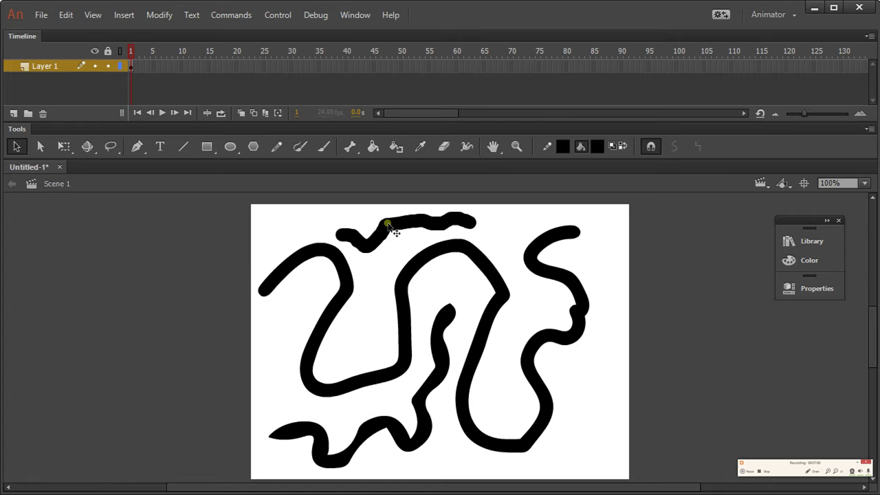
left_click(388, 230)
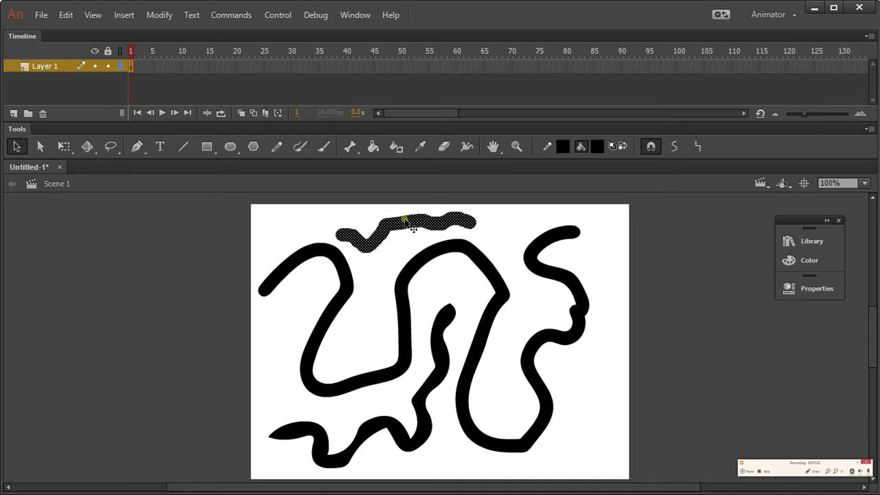
left_click(488, 238)
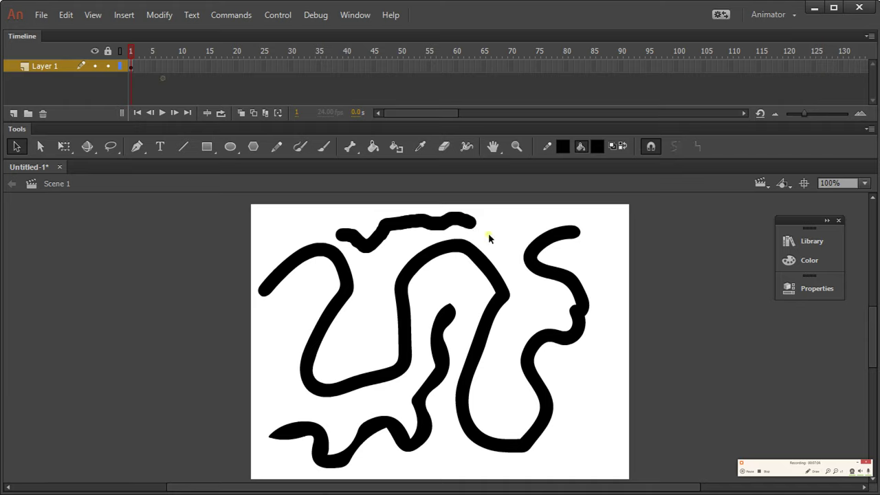
Paint a short stroke joining the top stroke to the winding stroke below it, and choose the first brush mode
key("b")
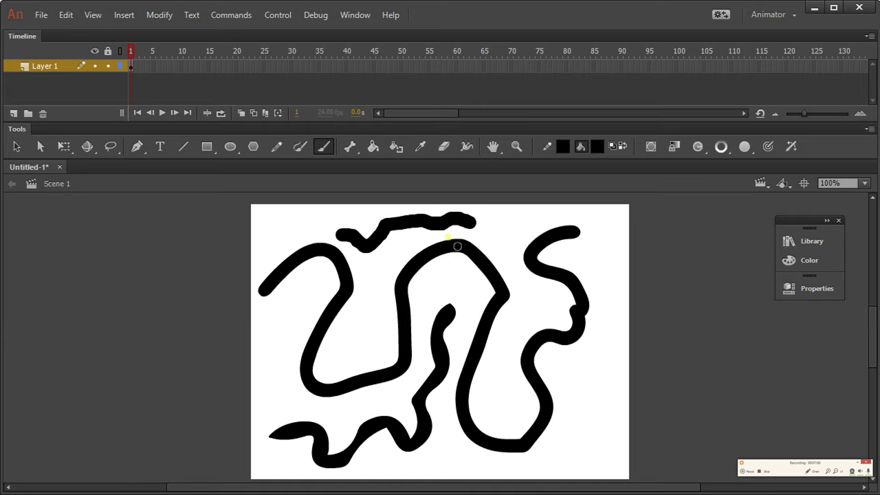
left_click(455, 252)
mouse_move(474, 239)
left_mouse_down()
mouse_move(452, 216)
mouse_move(457, 256)
left_mouse_up()
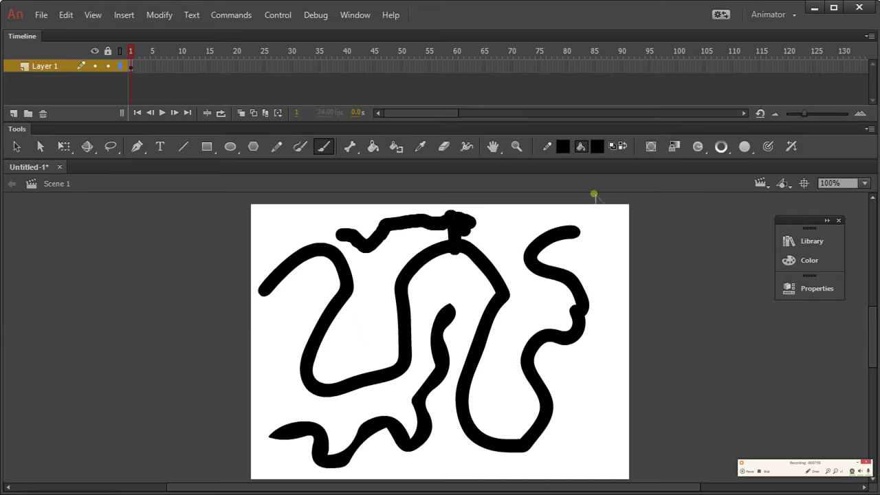
left_click(697, 147)
left_click(744, 144)
Select the merged black brush shape with the Selection tool, delete it, and undo the deletion
key("v")
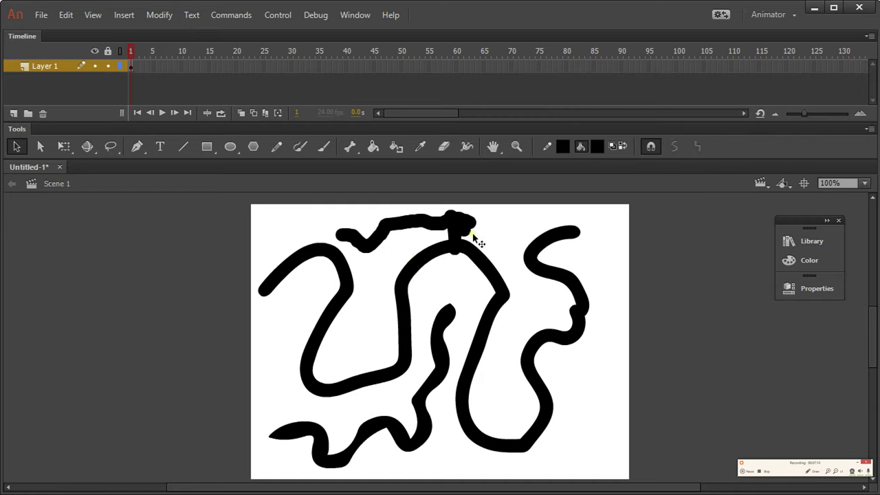
left_click(467, 235)
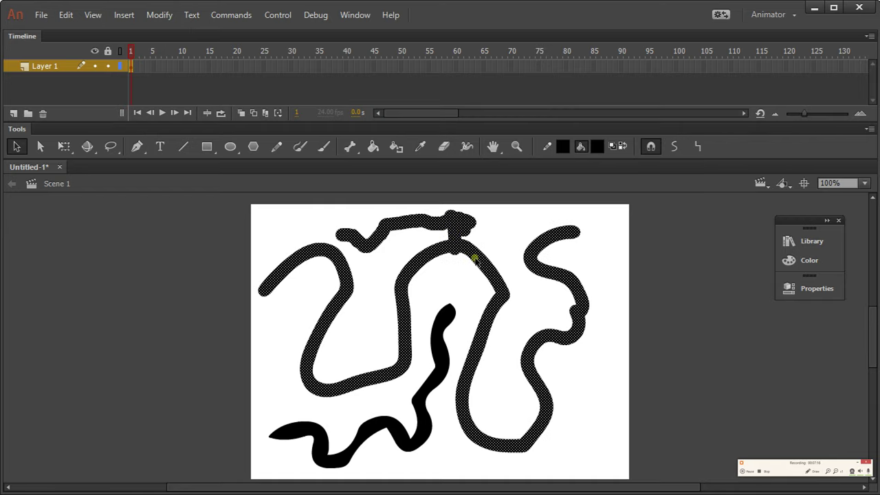
left_click(492, 227)
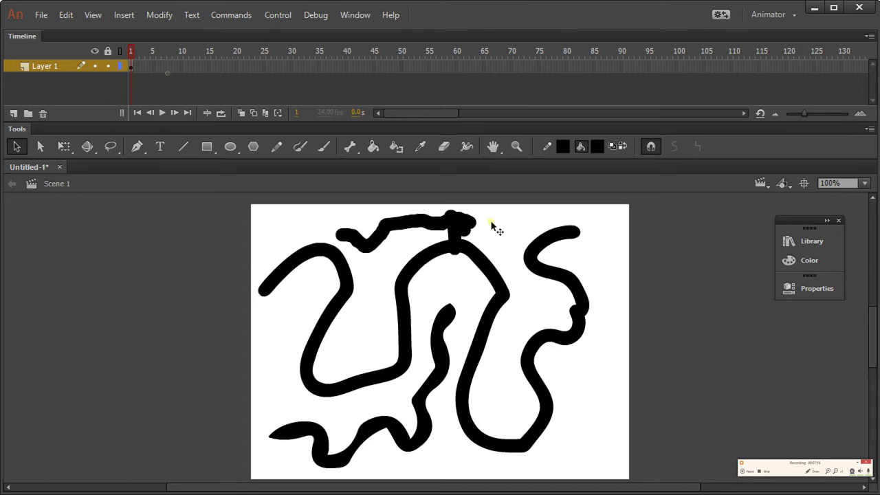
left_click(459, 223)
key("Delete")
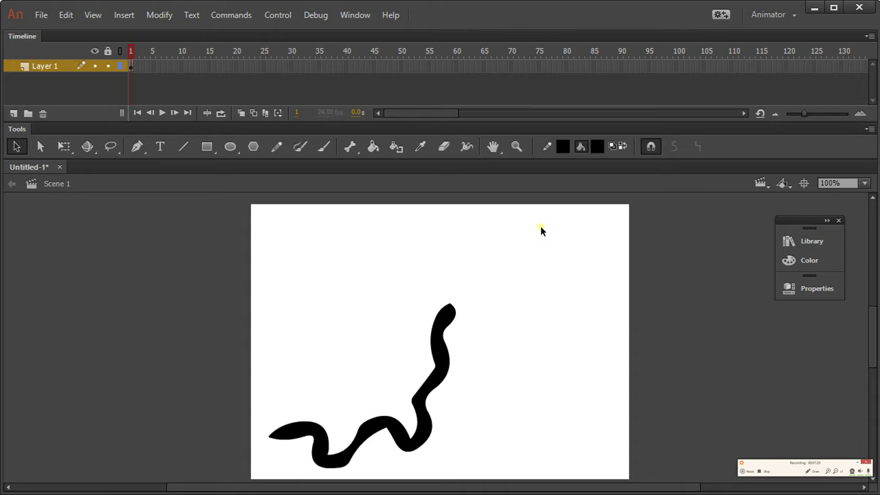
key("ctrl+z")
Marquee-select the upper-right end of the long winding stroke and delete that part
left_click(503, 236)
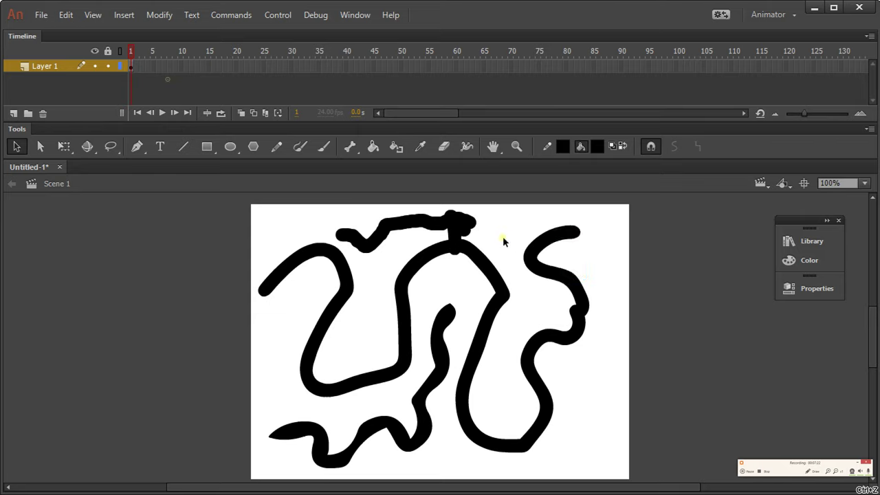
mouse_move(586, 215)
left_mouse_down()
mouse_move(557, 280)
mouse_move(513, 295)
left_mouse_up()
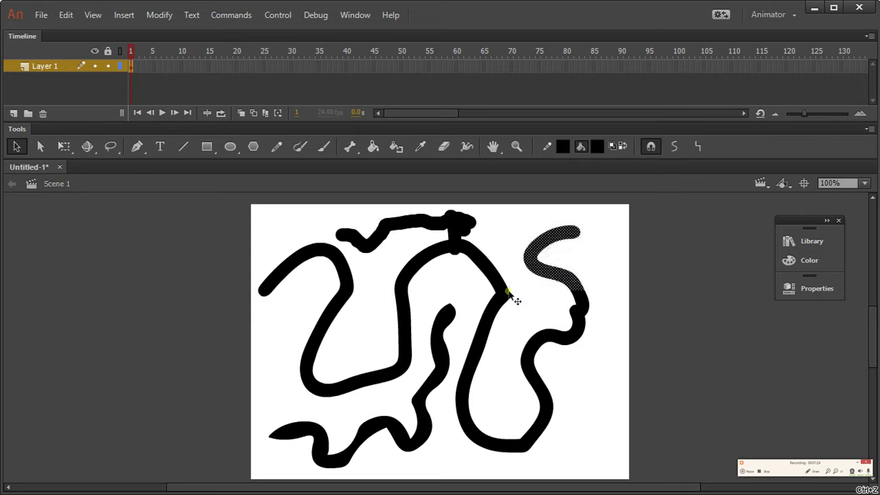
key("Delete")
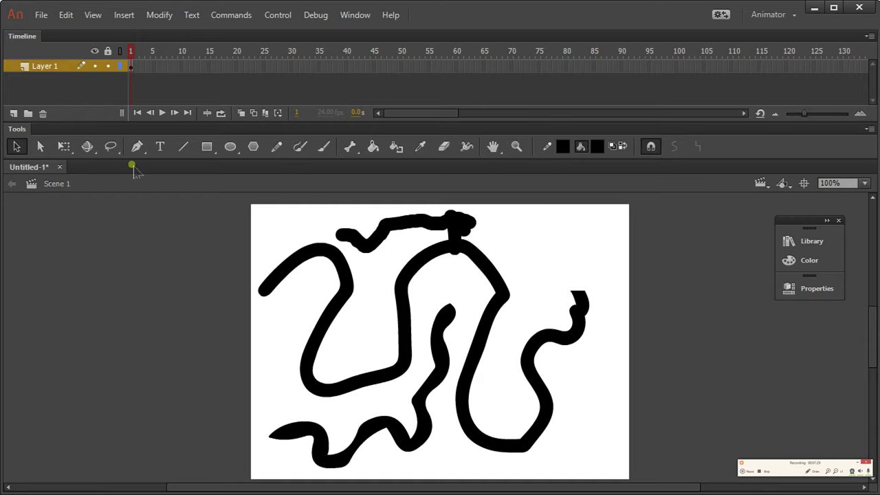
Lasso a freehand section of the winding stroke's left descending part, delete it, and undo the deletion
left_click(111, 148)
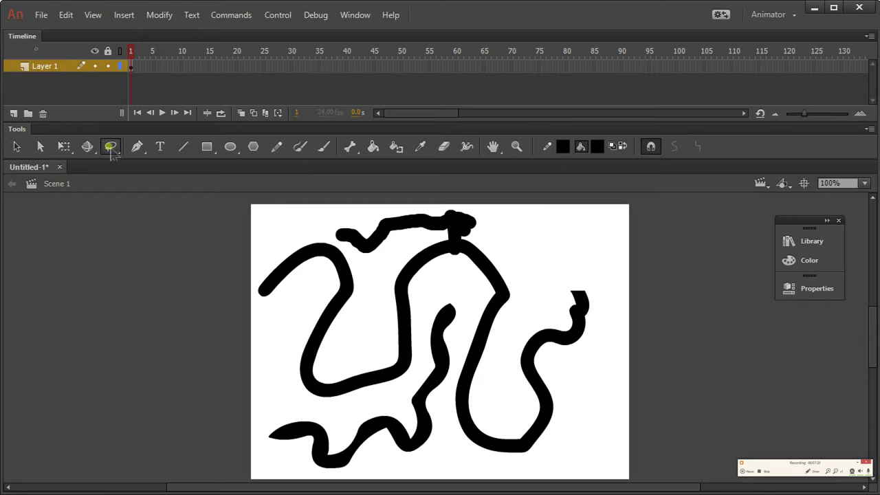
mouse_move(314, 282)
left_mouse_down()
mouse_move(337, 303)
mouse_move(312, 347)
mouse_move(311, 318)
mouse_move(330, 286)
left_mouse_up()
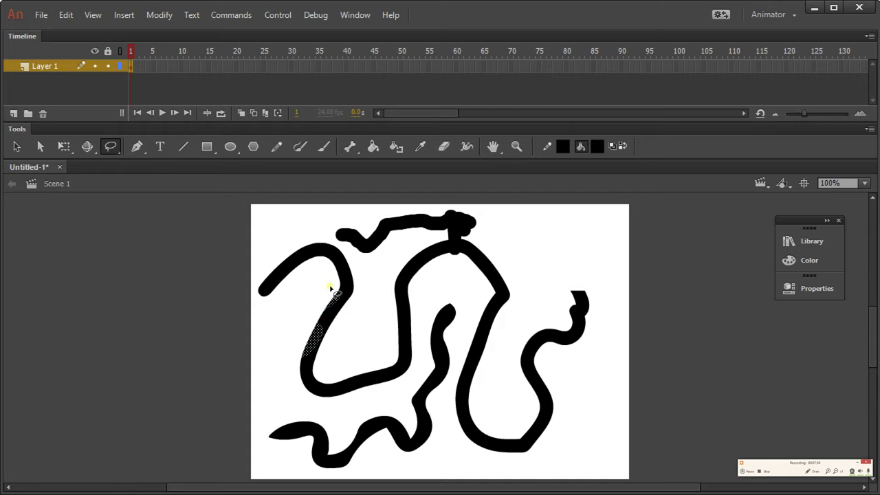
key("Delete")
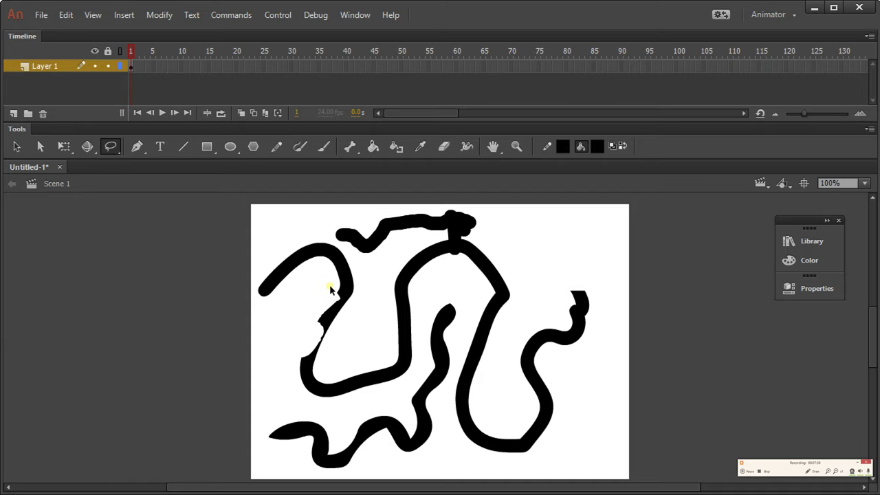
key("ctrl+z")
key("v")
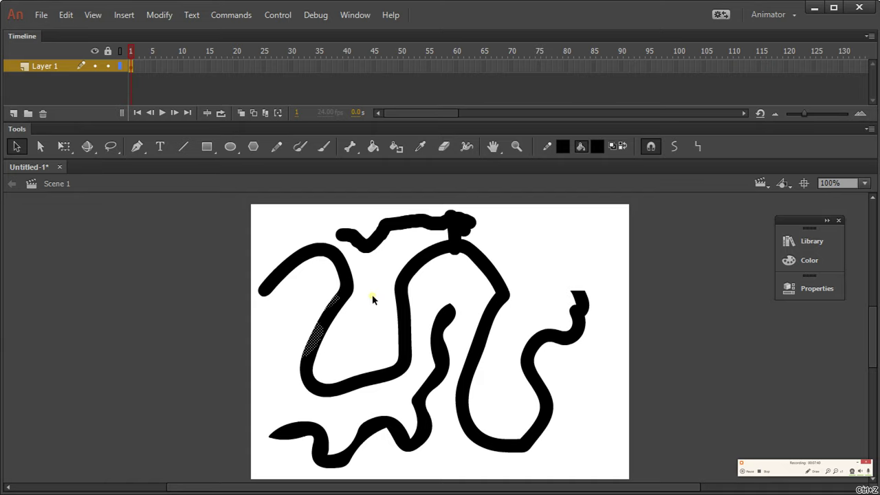
Select all the brush strokes on the stage with a marquee and delete them
left_click(372, 298)
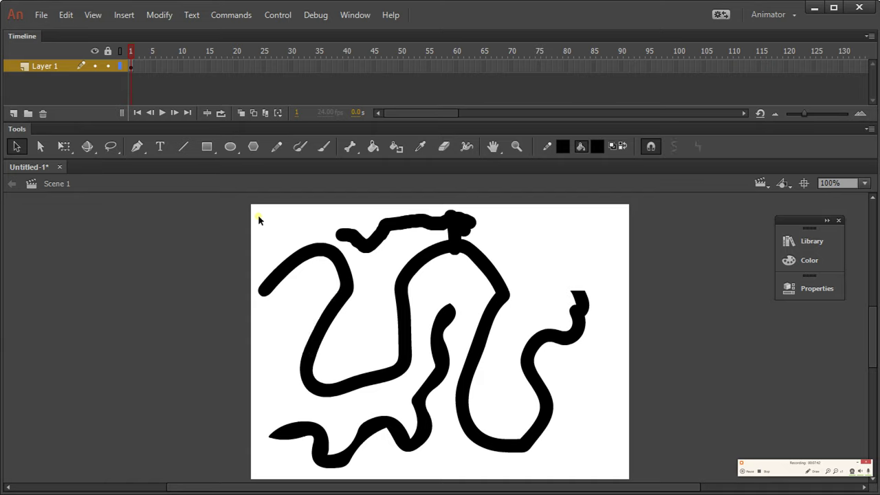
mouse_move(243, 201)
left_mouse_down()
mouse_move(252, 230)
mouse_move(448, 429)
mouse_move(558, 490)
mouse_move(624, 481)
left_mouse_up()
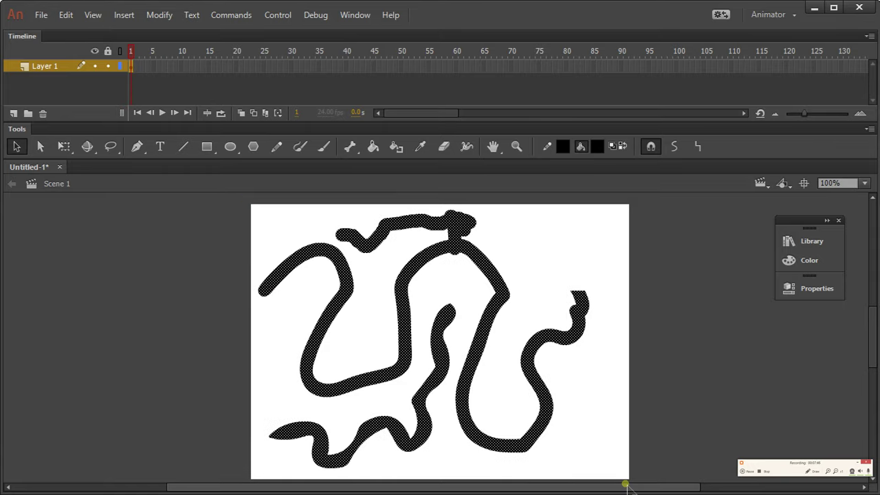
key("Delete")
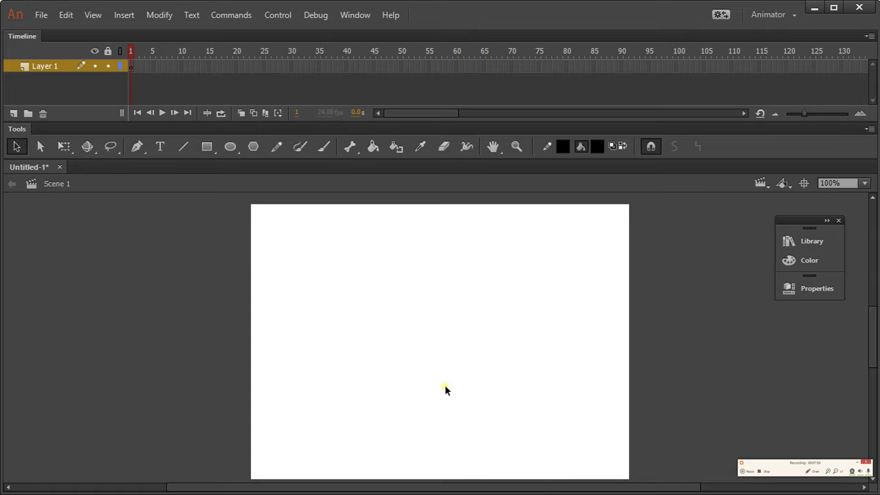
Set the brush fill to light grey and paint a closed, boxy head outline with a rounded top on the stage
key("b")
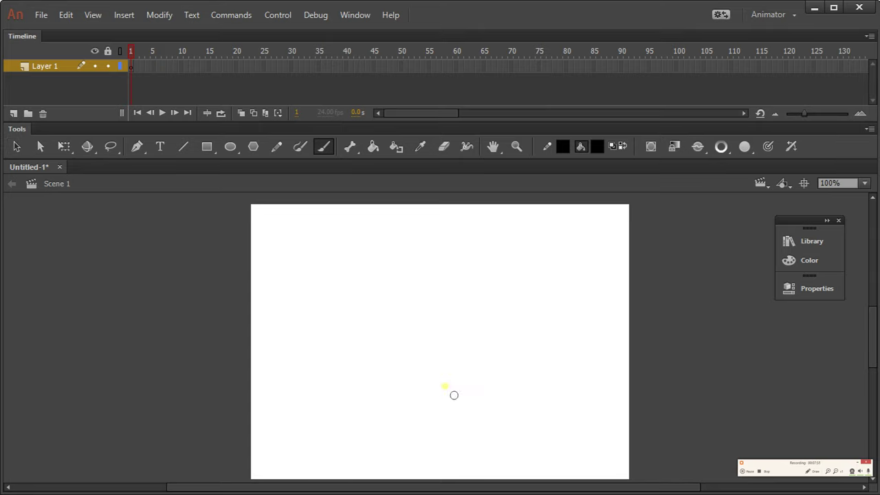
left_click(600, 148)
left_click(648, 239)
mouse_move(334, 260)
left_mouse_down()
mouse_move(400, 227)
mouse_move(437, 237)
mouse_move(460, 383)
left_mouse_up()
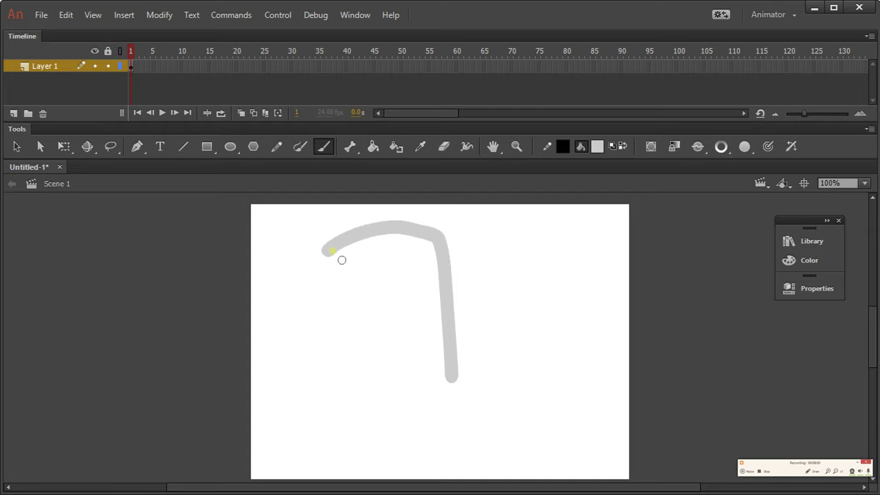
mouse_move(331, 256)
left_mouse_down()
mouse_move(336, 395)
mouse_move(467, 389)
left_mouse_up()
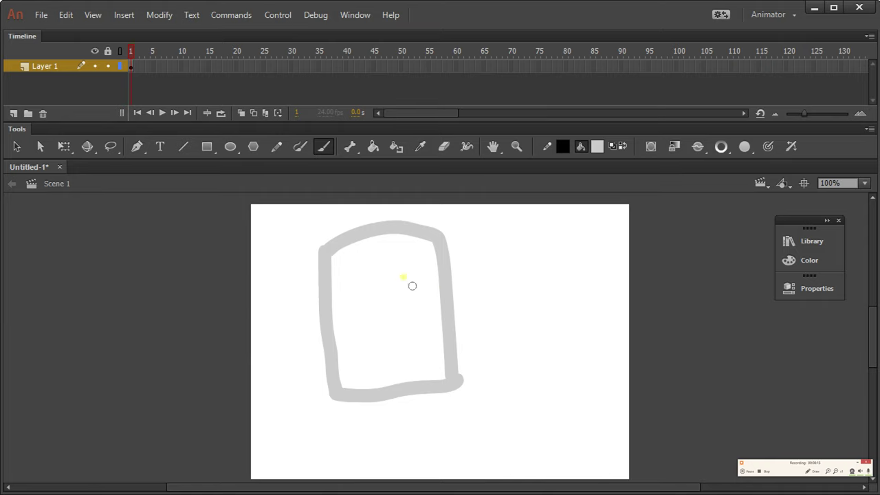
Paint two short vertical strokes as eyes in the upper half of the head outline
left_click(826, 291)
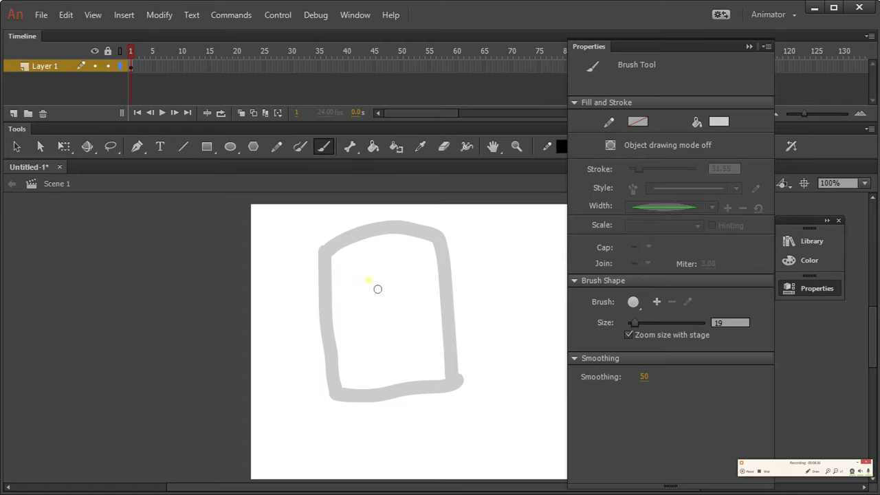
key("ctrl+F3")
left_click_drag(354, 285, 354, 306)
left_click_drag(405, 275, 415, 301)
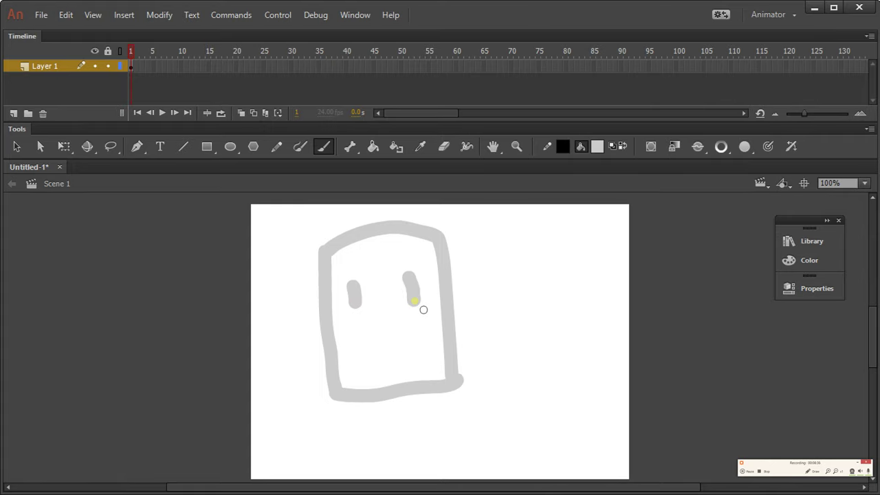
Turn on pen pressure for the brush and try painting a hooked nose between the eyes twice, undoing each attempt
left_click(771, 148)
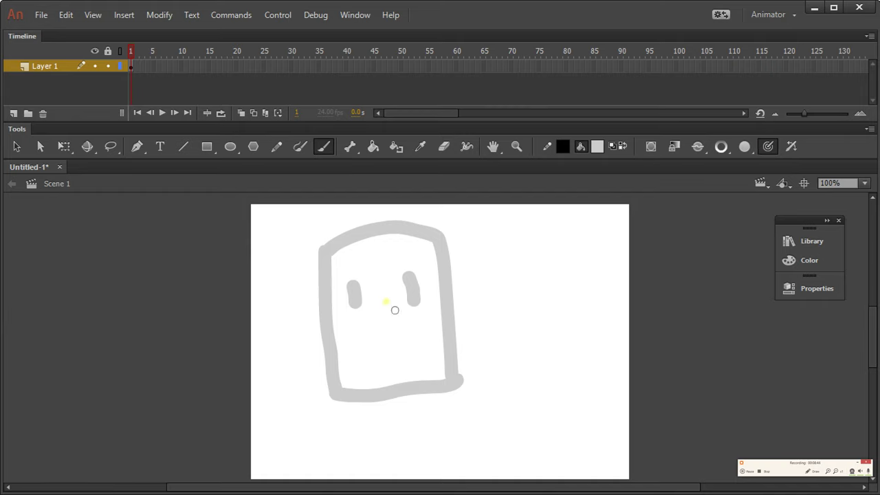
mouse_move(386, 300)
left_mouse_down()
mouse_move(399, 328)
mouse_move(382, 340)
left_mouse_up()
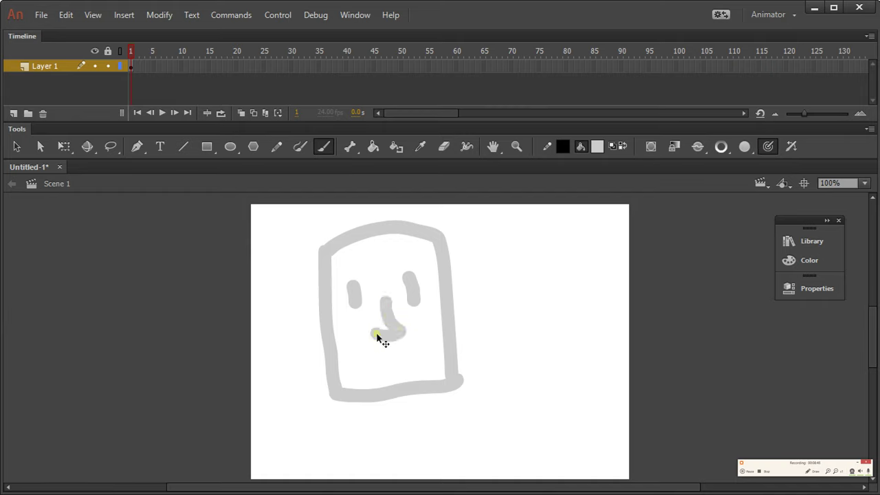
key("ctrl+z")
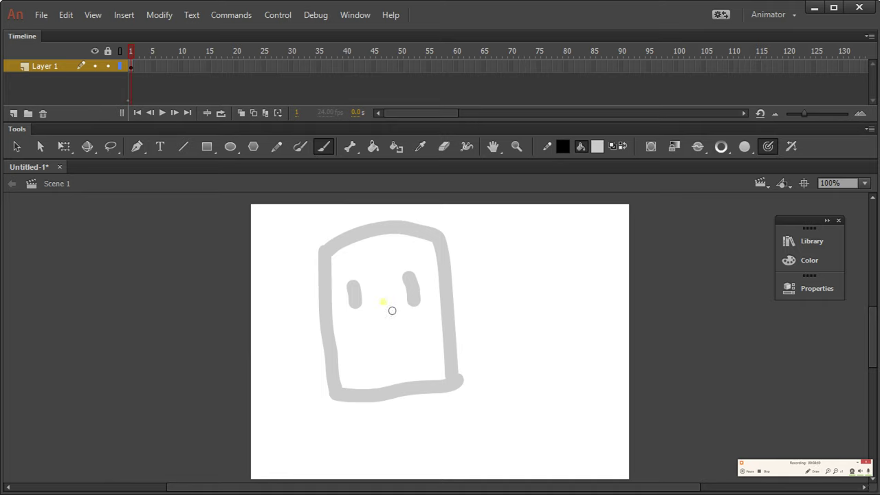
mouse_move(386, 304)
left_mouse_down()
mouse_move(416, 334)
mouse_move(394, 339)
left_mouse_up()
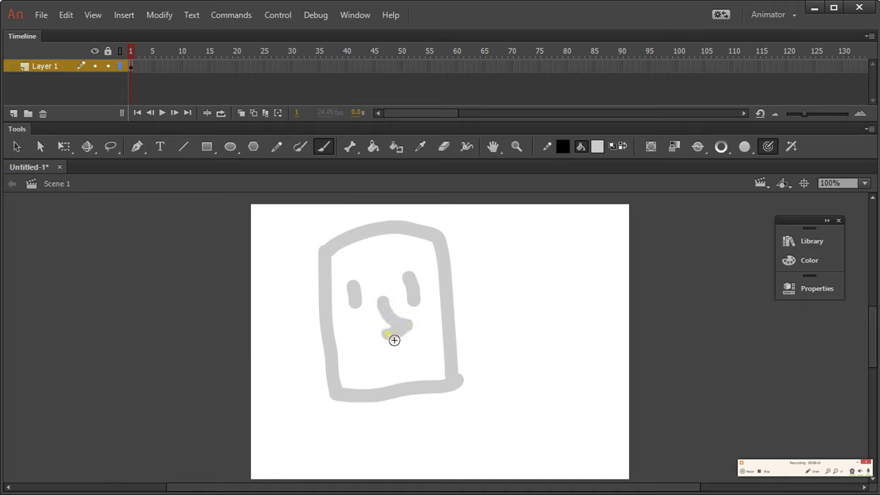
key("ctrl+z")
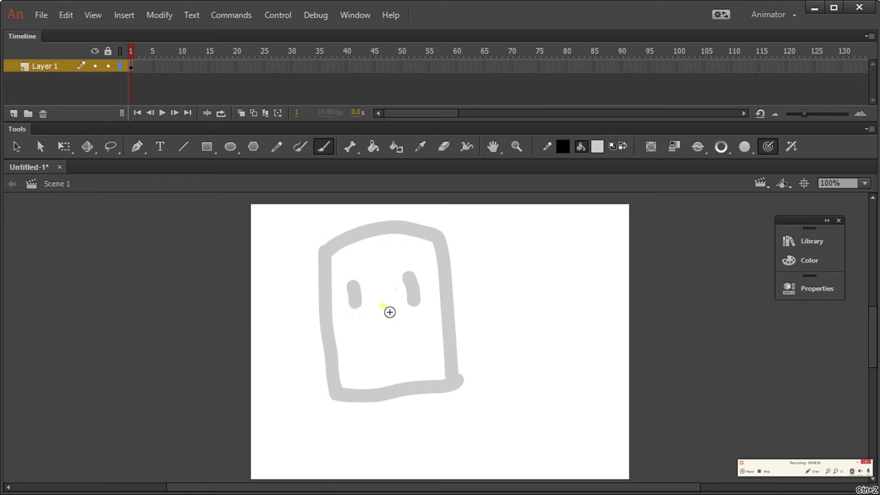
Set the brush to the smallest size and paint a thin hooked nose and a curved smile inside the head
key("bracketleft")
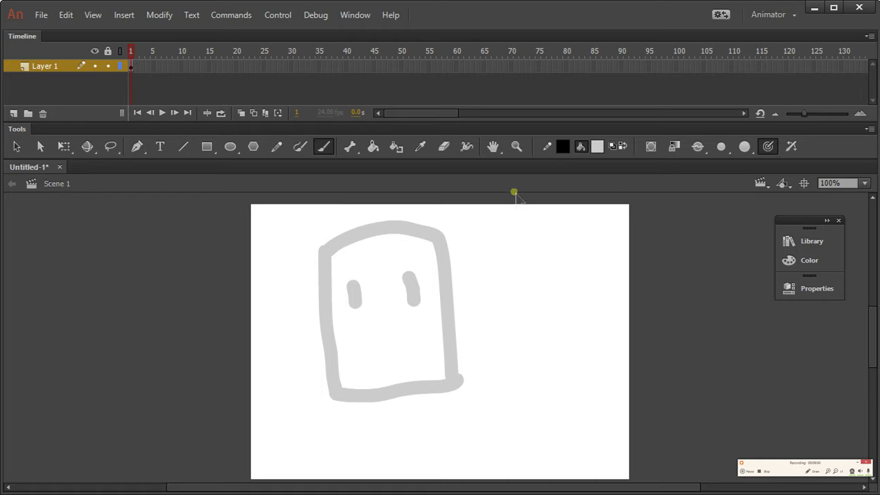
left_click(719, 155)
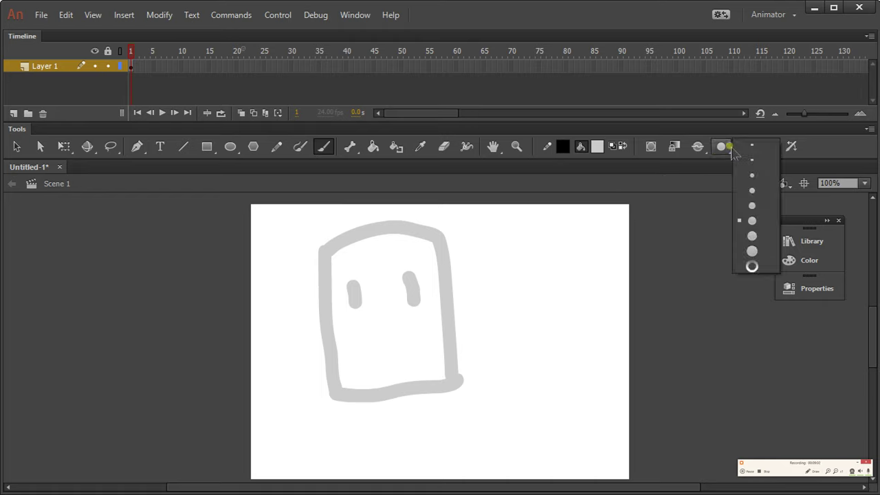
left_click(752, 143)
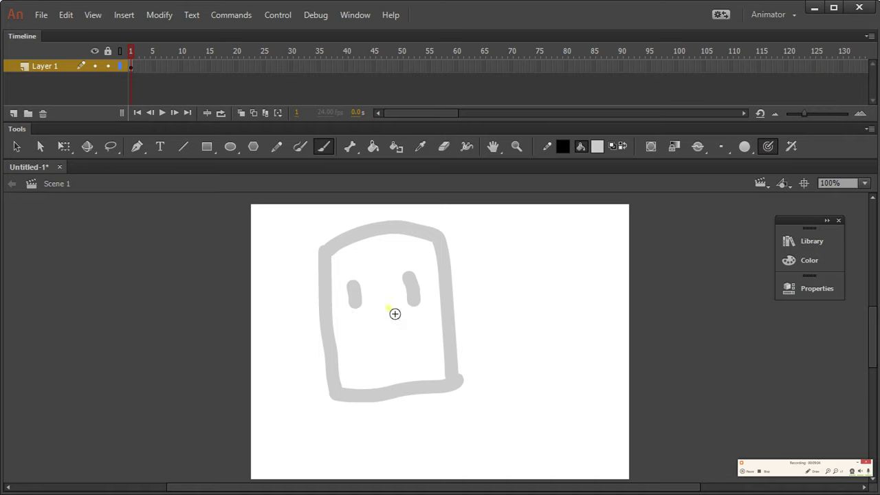
mouse_move(387, 302)
left_mouse_down()
mouse_move(408, 337)
mouse_move(370, 350)
mouse_move(381, 368)
mouse_move(401, 379)
mouse_move(424, 377)
mouse_move(434, 359)
left_mouse_up()
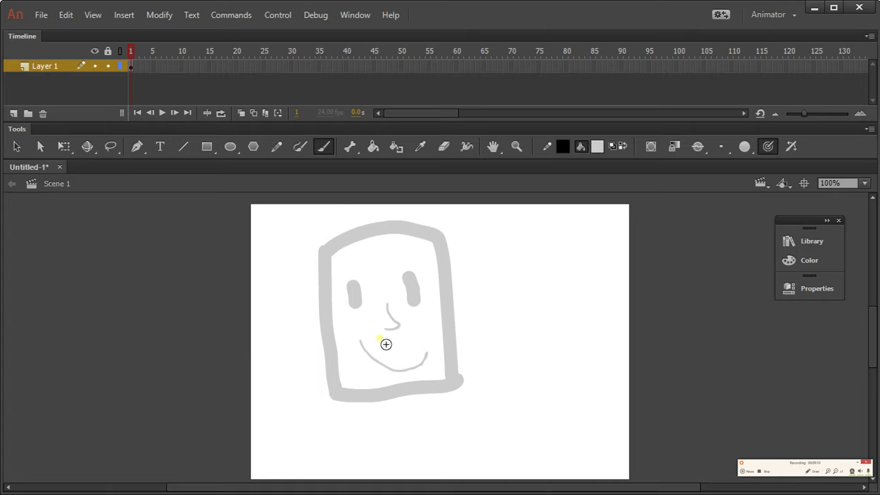
Repaint the smile as a deeper curve inside the head and add a thin rounded ear on each side of it
key("ctrl+z")
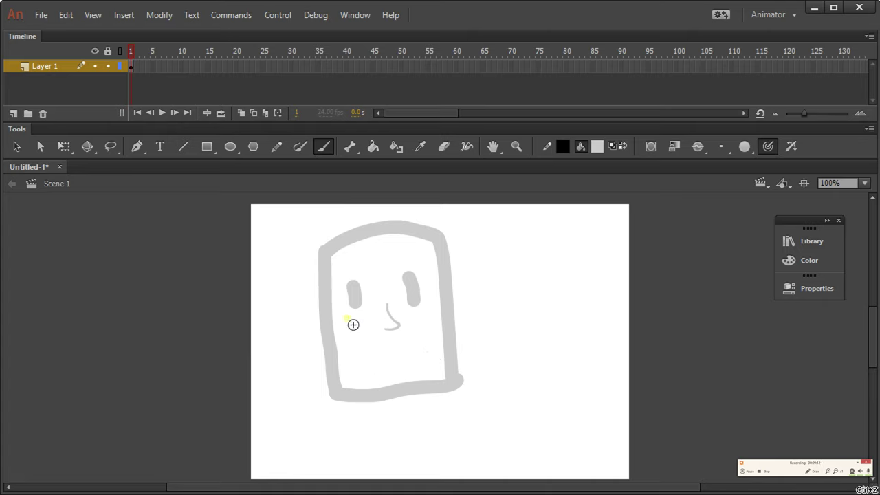
mouse_move(355, 332)
left_mouse_down()
mouse_move(394, 376)
mouse_move(416, 368)
mouse_move(428, 337)
left_mouse_up()
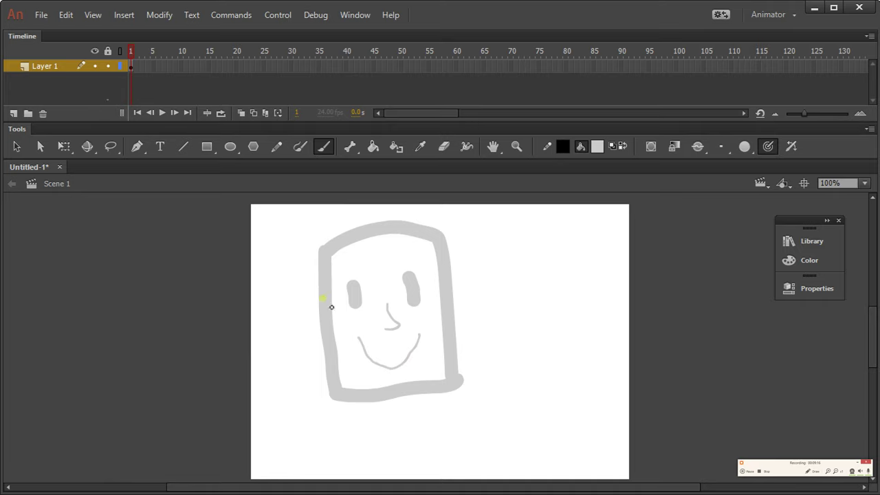
left_click_drag(317, 294, 315, 325)
mouse_move(462, 291)
left_mouse_down()
mouse_move(497, 308)
mouse_move(460, 322)
left_mouse_up()
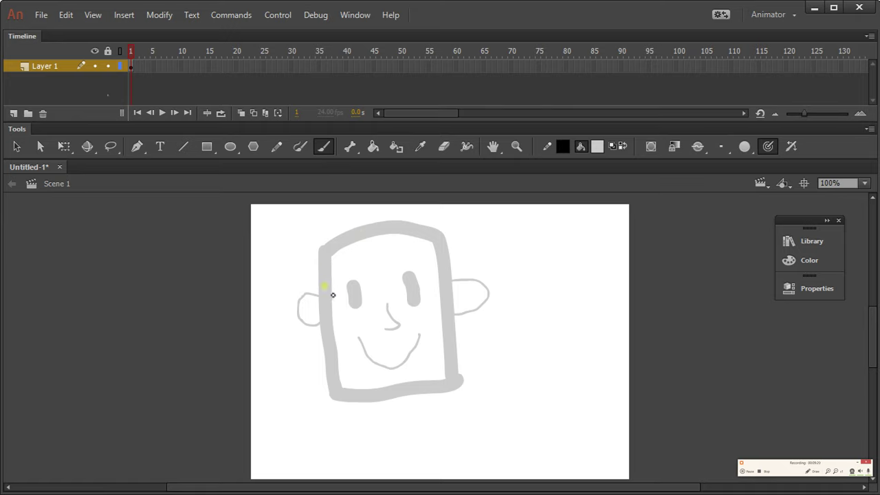
left_click_drag(318, 245, 329, 214)
key("ctrl+z")
Select the entire face drawing on the stage, including the head, ears, eyes, nose and smile
key("v")
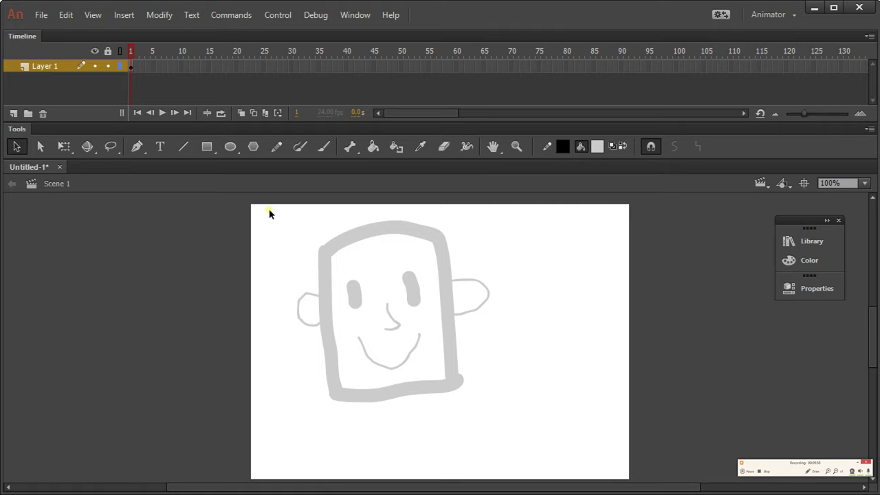
mouse_move(264, 210)
left_mouse_down()
mouse_move(340, 307)
mouse_move(528, 433)
left_mouse_up()
right_click(447, 361)
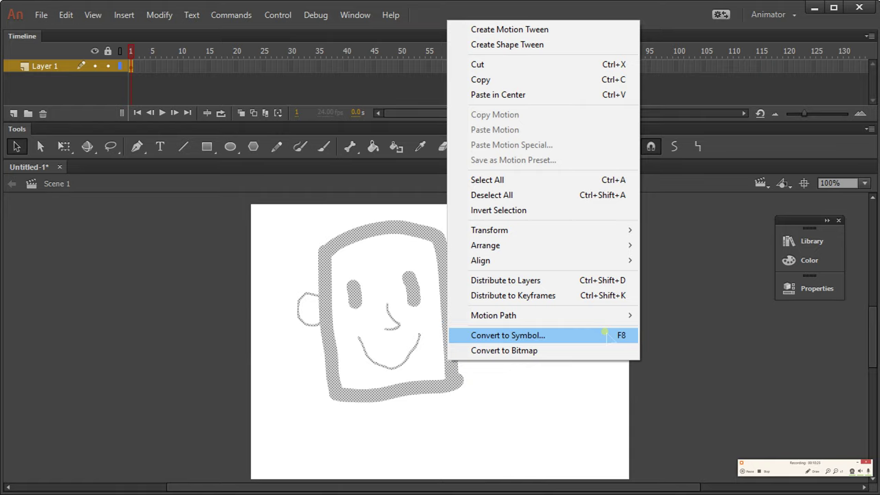
left_click(66, 15)
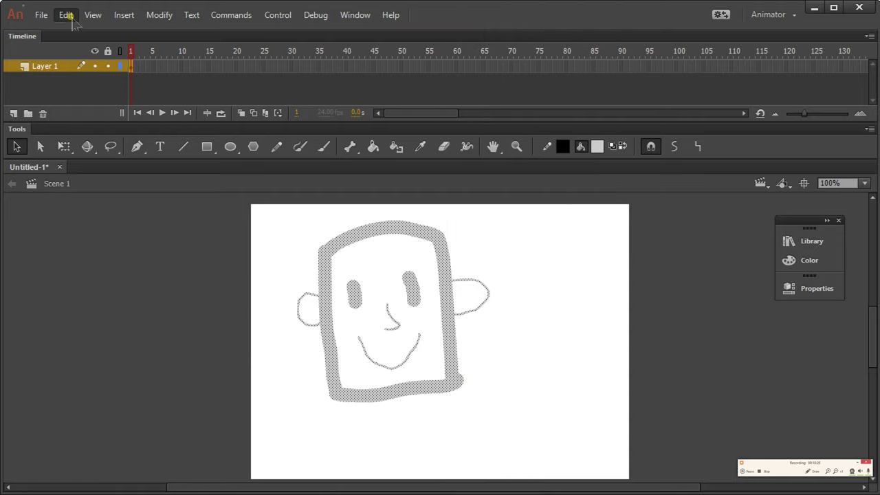
left_click(67, 15)
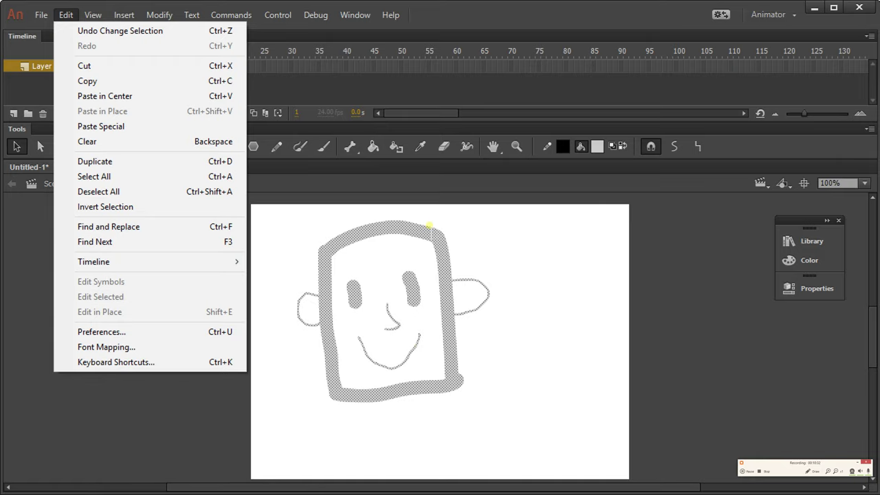
left_click(494, 241)
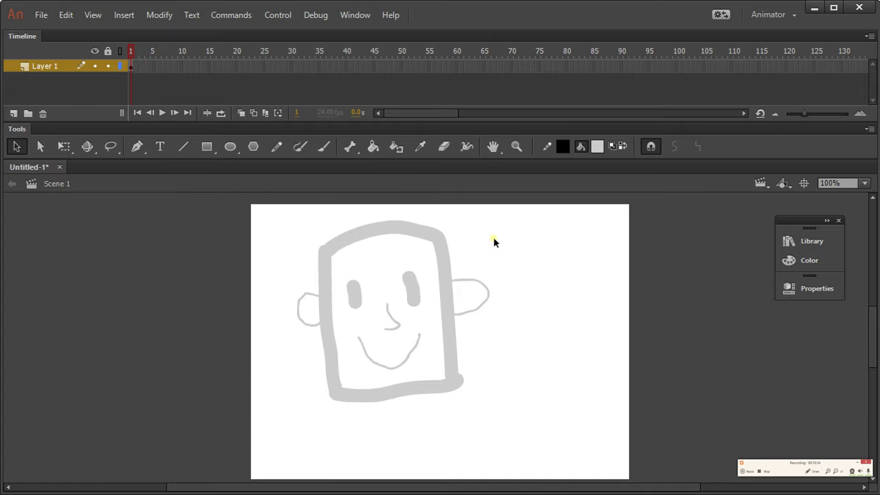
key("ctrl+z")
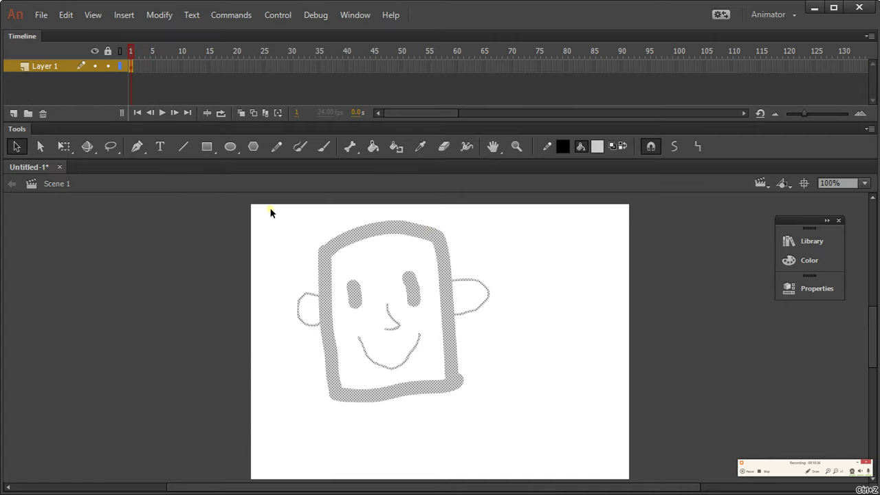
Convert the selected face drawing to a Graphic symbol named Guy Face
right_click(448, 293)
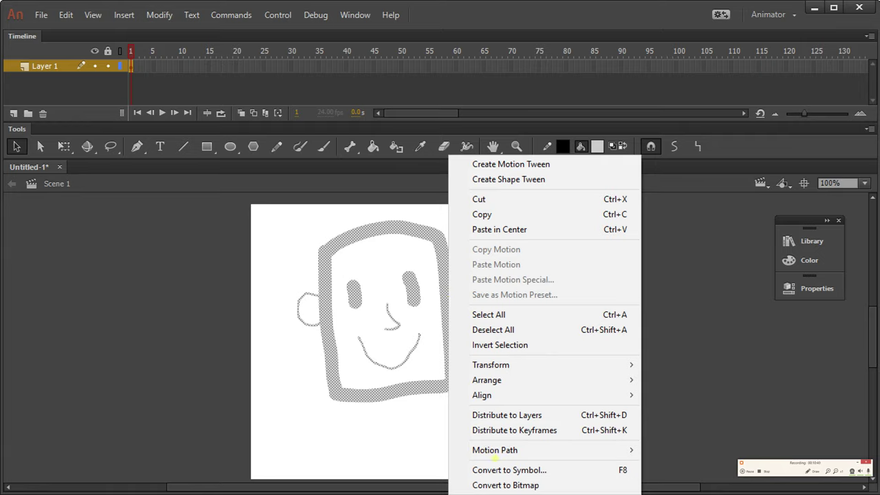
left_click(505, 470)
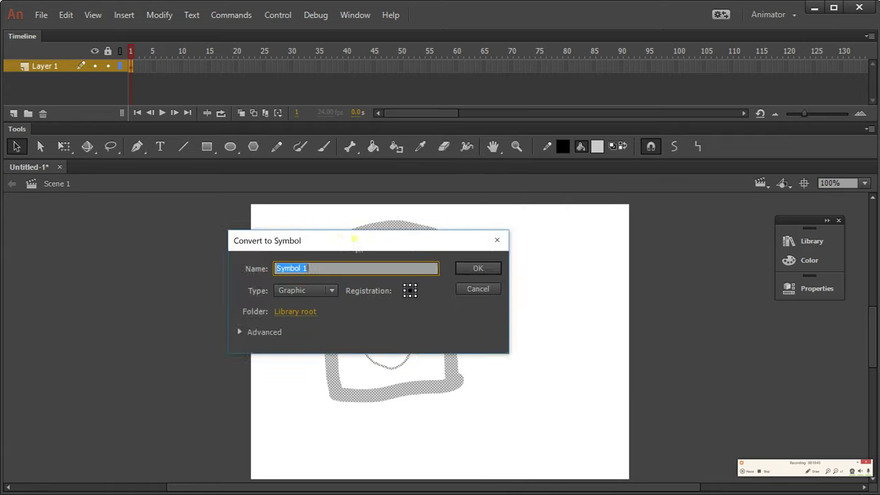
left_click_drag(354, 239, 596, 245)
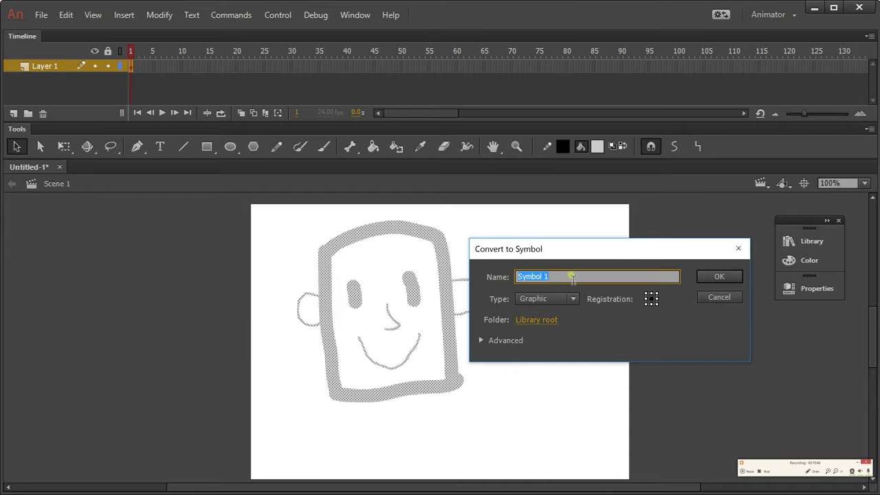
type("Guy Face")
left_click(573, 299)
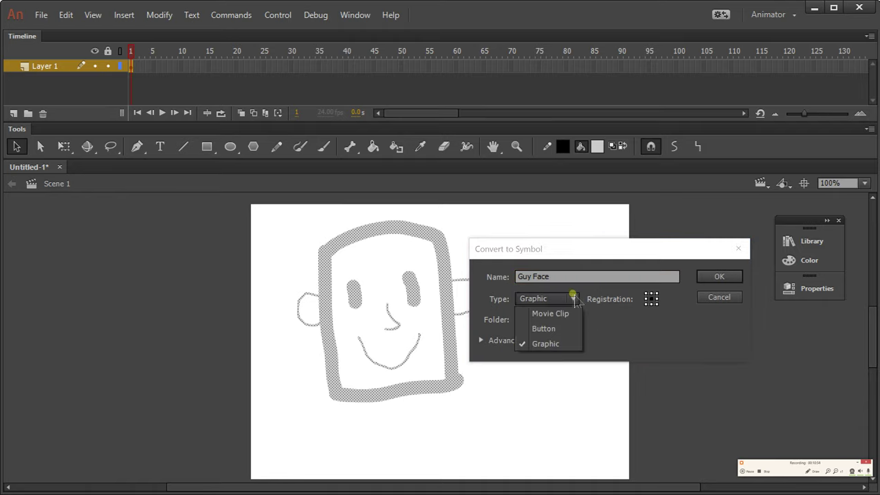
left_click(596, 341)
left_click(574, 300)
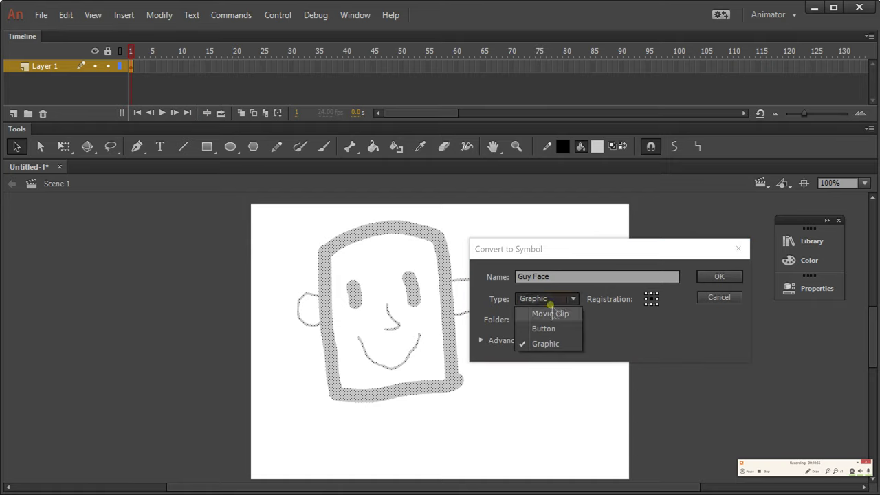
left_click(568, 304)
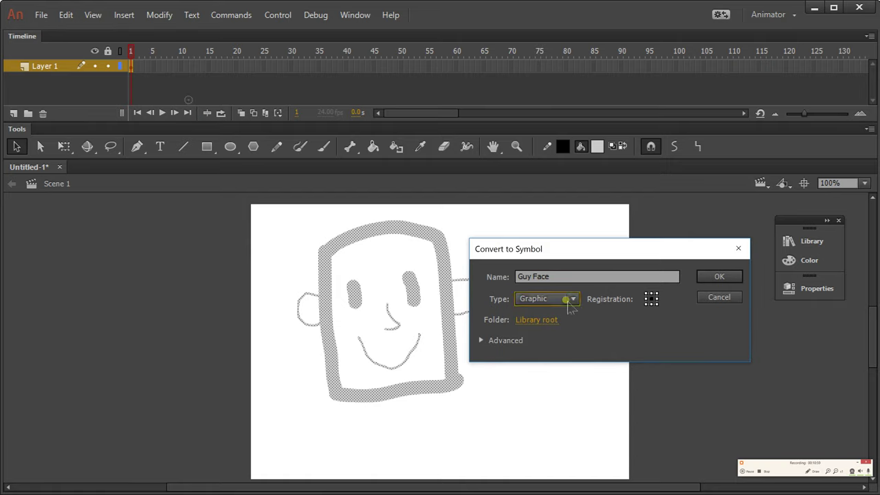
left_click(572, 300)
left_click(610, 340)
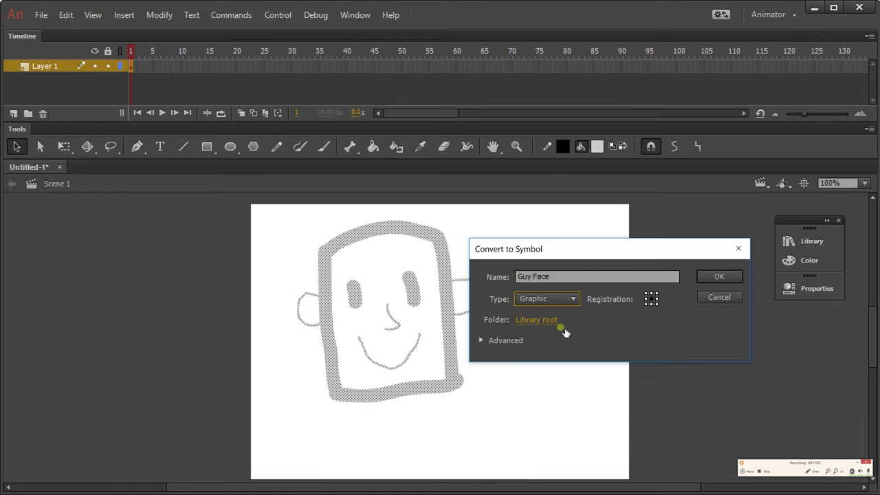
left_click(715, 277)
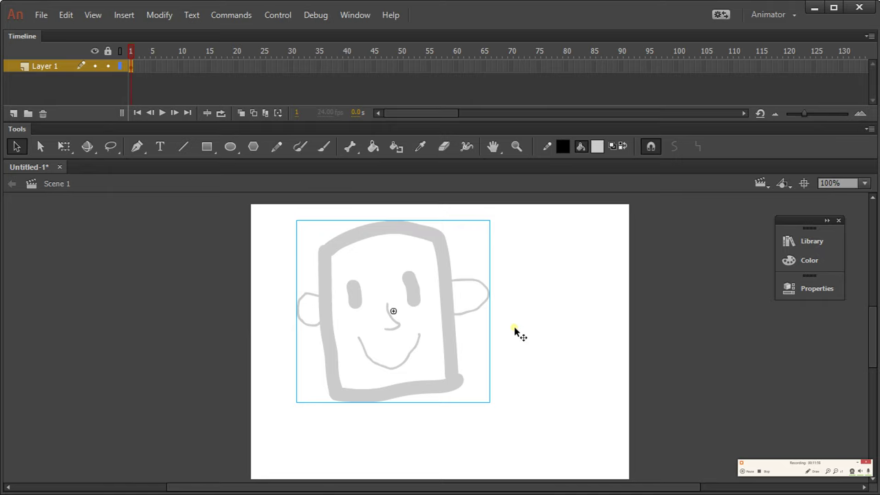
Move the Guy Face instance slightly up and to the right on the stage and deselect it
mouse_move(447, 288)
left_mouse_down()
mouse_move(432, 281)
mouse_move(463, 281)
left_mouse_up()
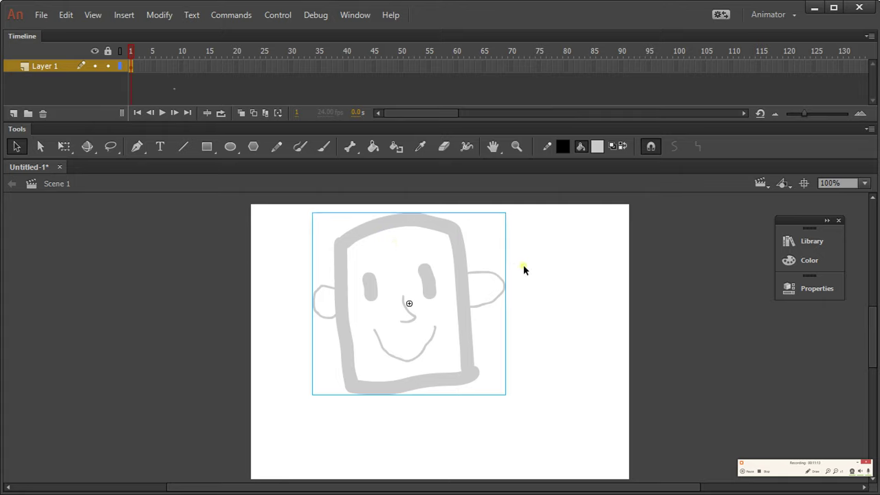
left_click(523, 265)
Try erasing part of the head outline on the Guy Face instance, undo it, and reselect the face to check it
key("e")
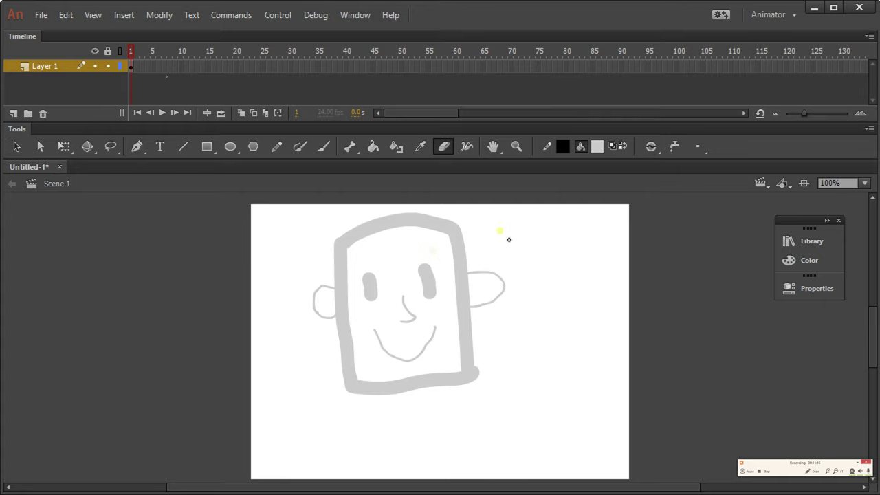
mouse_move(421, 227)
left_mouse_down()
mouse_move(460, 225)
mouse_move(443, 226)
mouse_move(461, 227)
mouse_move(458, 245)
mouse_move(447, 245)
left_mouse_up()
key("ctrl+z")
key("v")
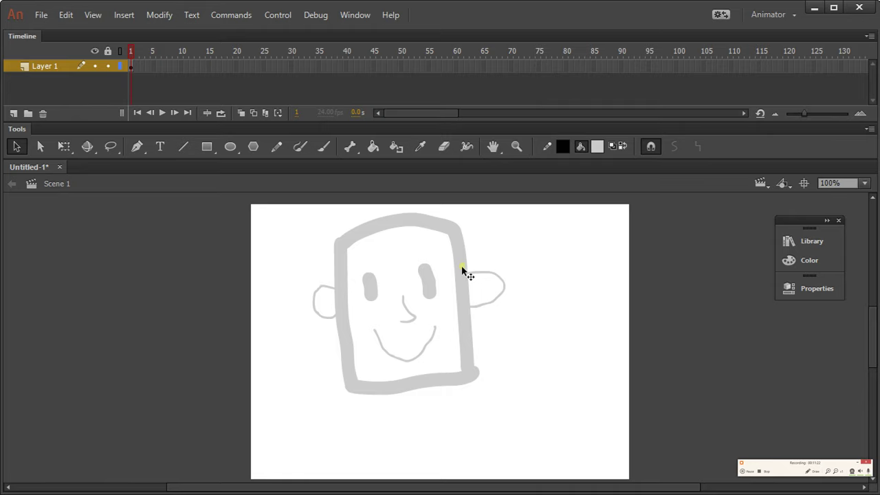
double_click(464, 270)
double_click(517, 268)
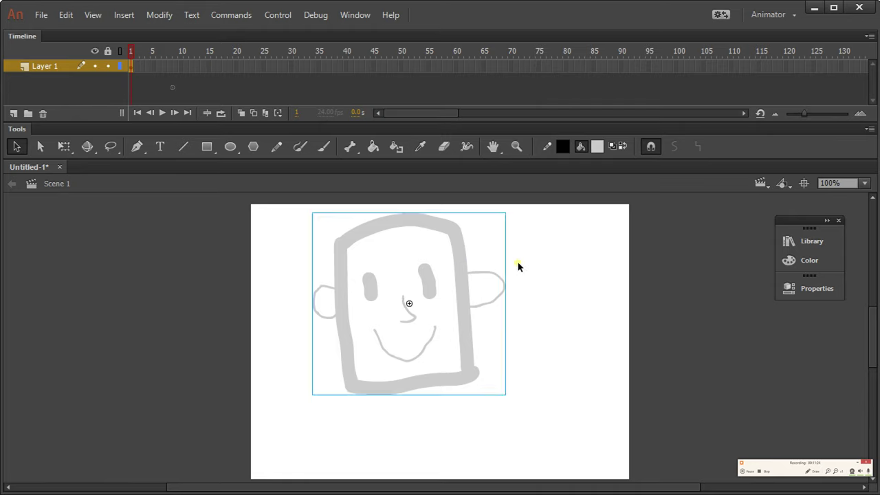
left_click(537, 277)
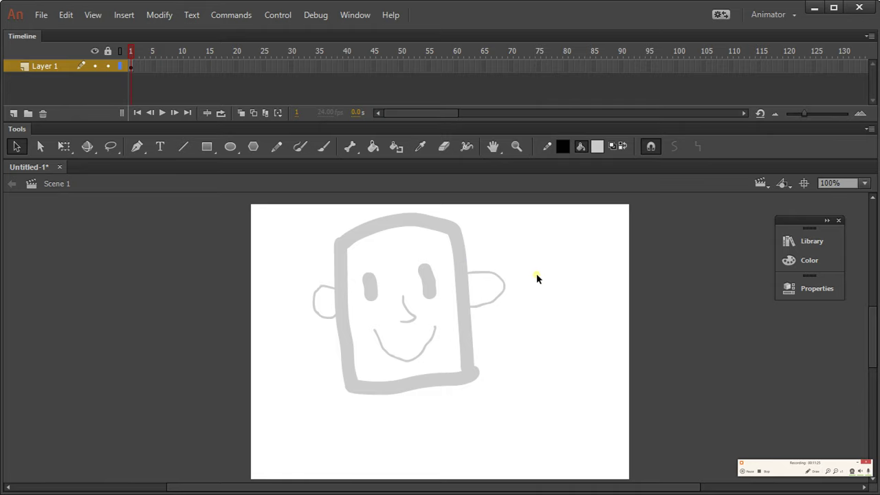
Add a second Guy Face instance from the library and position it across the stage's left edge
left_click(812, 242)
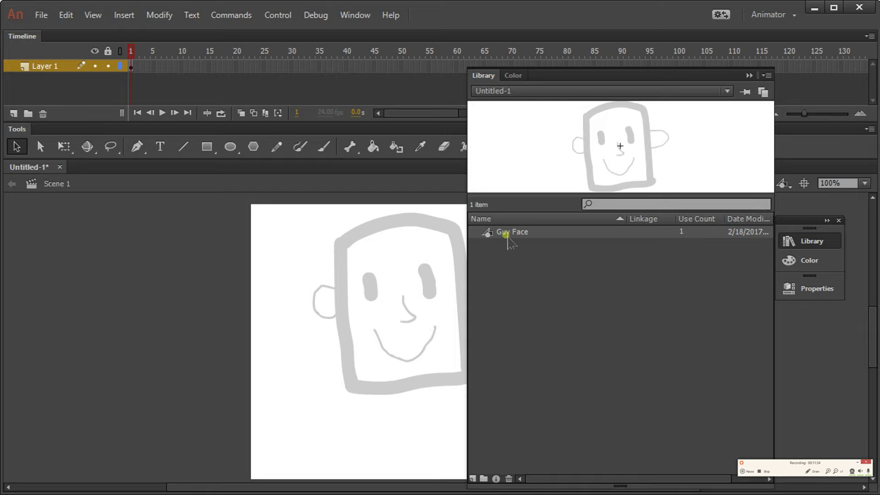
left_click_drag(517, 234, 203, 284)
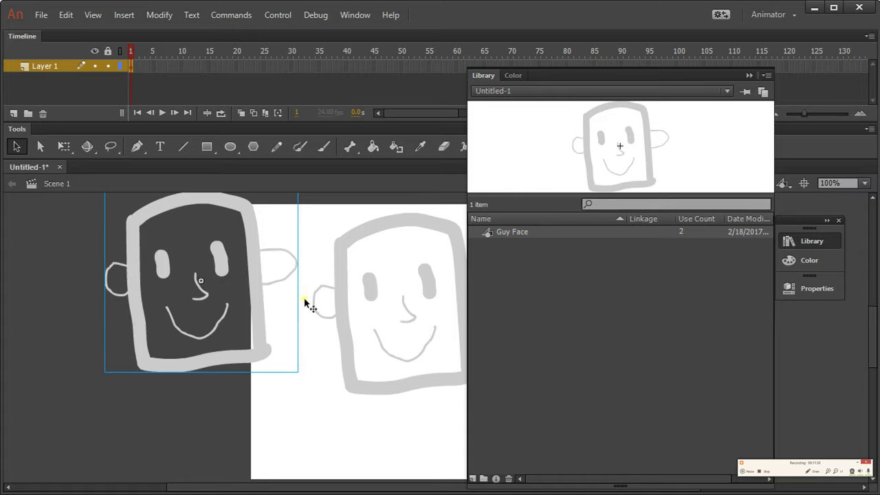
key("ctrl+l")
left_click_drag(252, 298, 283, 333)
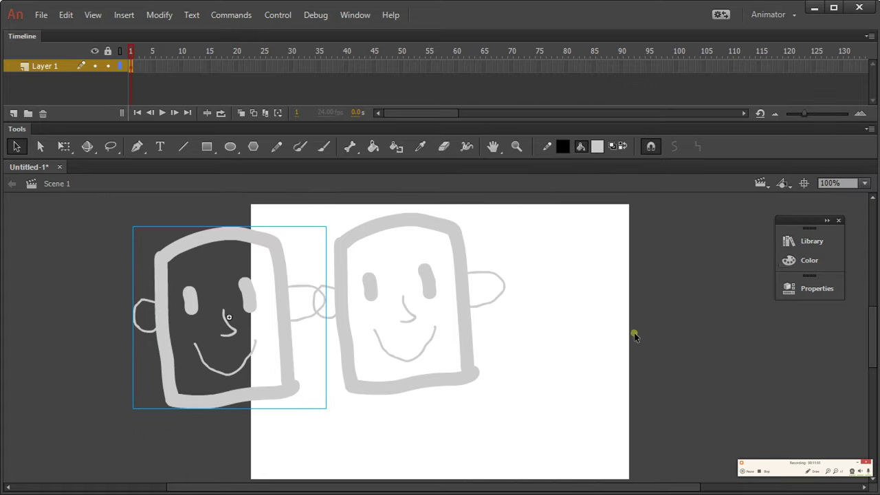
Add a third Guy Face instance from the library and move it across the stage's right edge
left_click(812, 242)
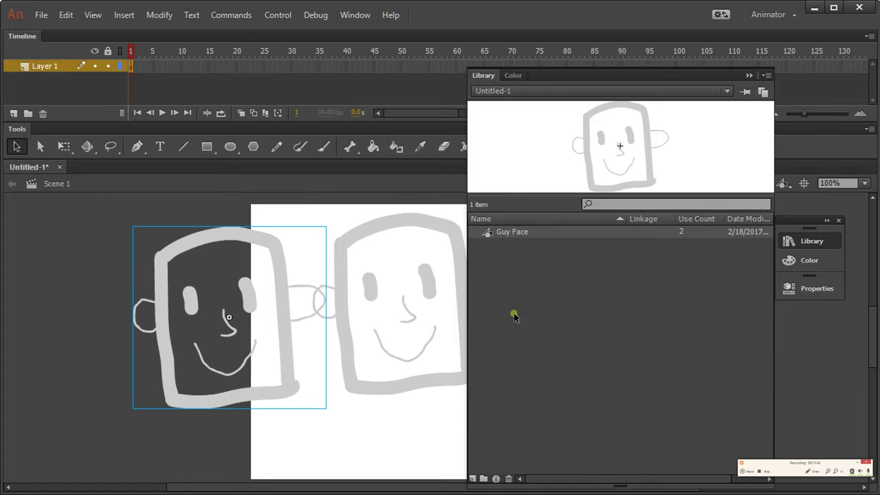
left_click_drag(526, 231, 361, 273)
left_click(414, 272)
left_click_drag(416, 278, 677, 301)
Shift the original face upward and delete the two extra Guy Face instances
left_click_drag(467, 306, 468, 255)
left_click_drag(279, 291, 396, 349)
key("Delete")
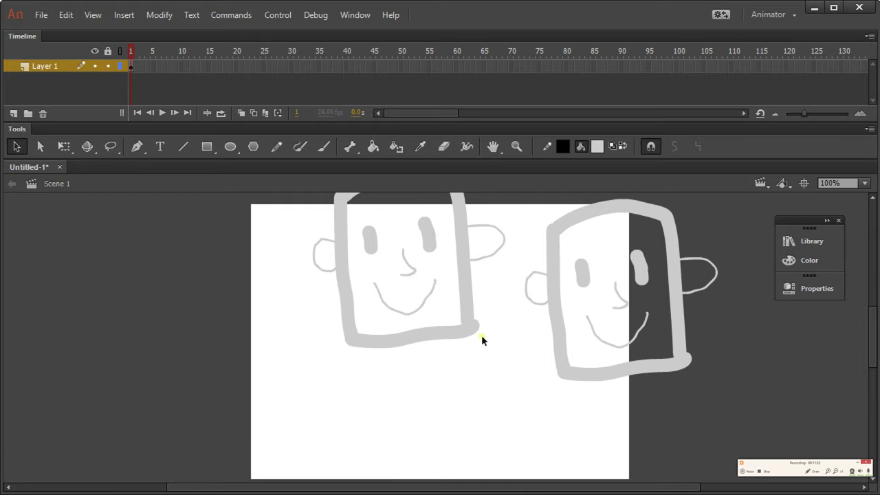
left_click(553, 297)
key("Delete")
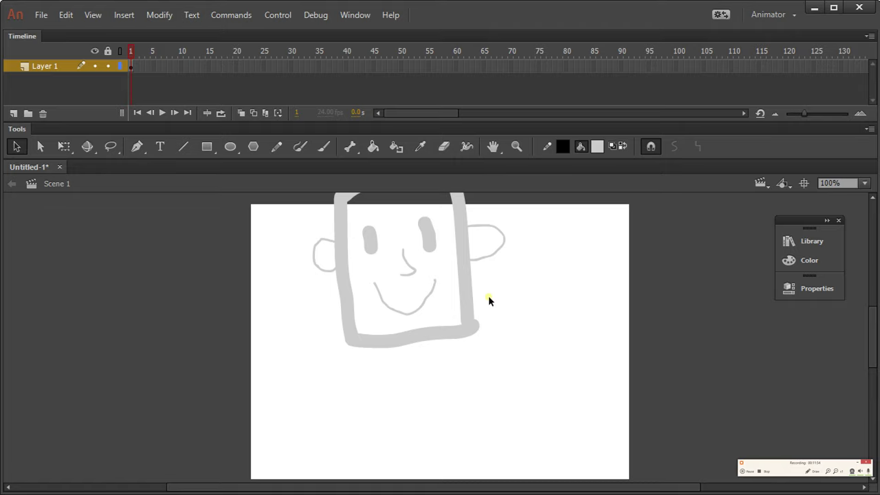
Move the remaining Guy Face instance fully onto the stage, near its top edge and left of centre
mouse_move(460, 282)
left_mouse_down()
mouse_move(448, 322)
mouse_move(424, 335)
left_mouse_up()
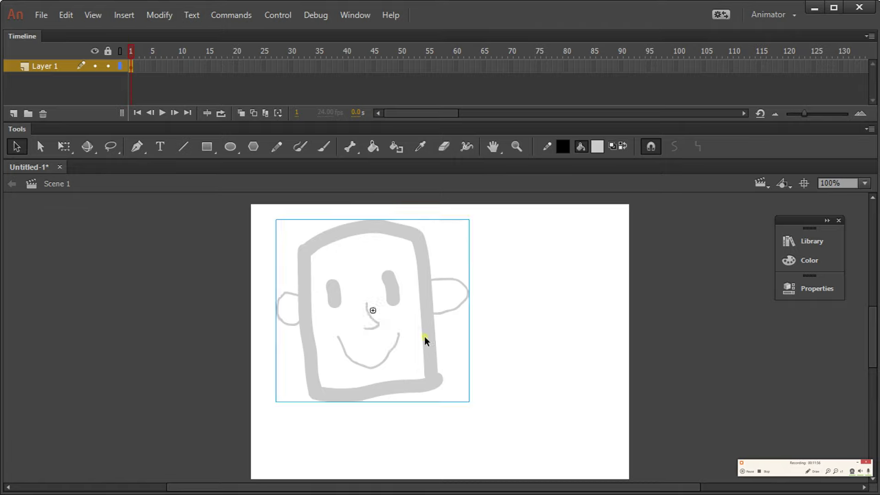
left_click(509, 316)
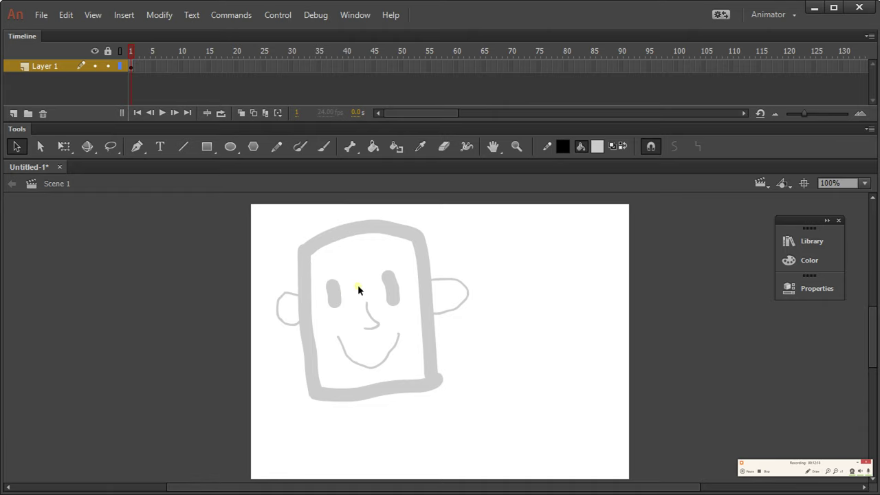
left_click(432, 332)
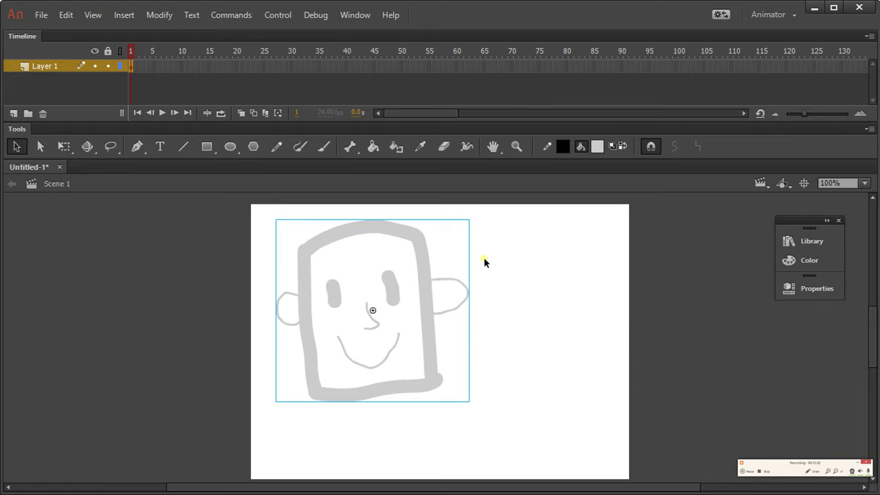
mouse_move(432, 309)
left_mouse_down()
mouse_move(454, 291)
mouse_move(447, 299)
left_mouse_up()
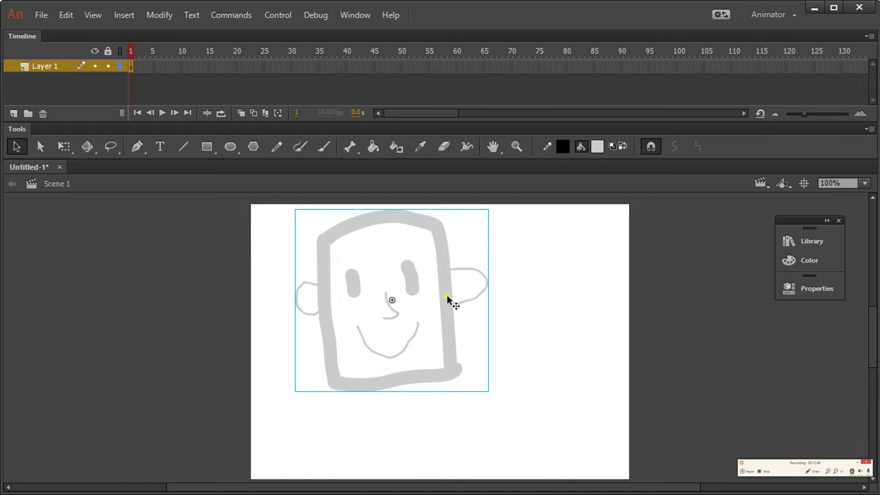
left_click(523, 295)
Scale the Guy Face instance down slightly with Free Transform, nudge it up and right, and deselect it
left_click(443, 295)
key("q")
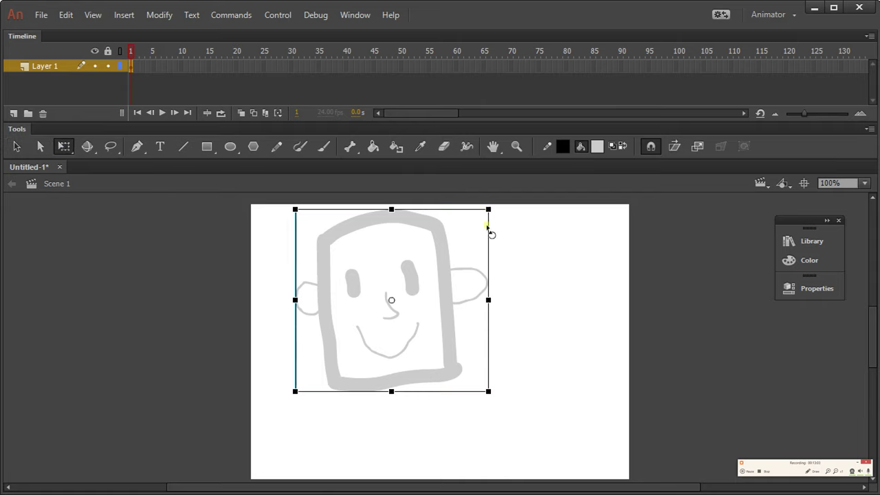
mouse_move(489, 209)
left_mouse_down()
mouse_move(460, 241)
mouse_move(501, 220)
mouse_move(449, 243)
mouse_move(511, 246)
mouse_move(448, 227)
mouse_move(495, 220)
mouse_move(476, 231)
mouse_move(502, 211)
mouse_move(450, 242)
mouse_move(486, 218)
mouse_move(456, 230)
mouse_move(445, 245)
mouse_move(487, 202)
mouse_move(474, 223)
left_mouse_up()
left_click_drag(430, 262, 437, 252)
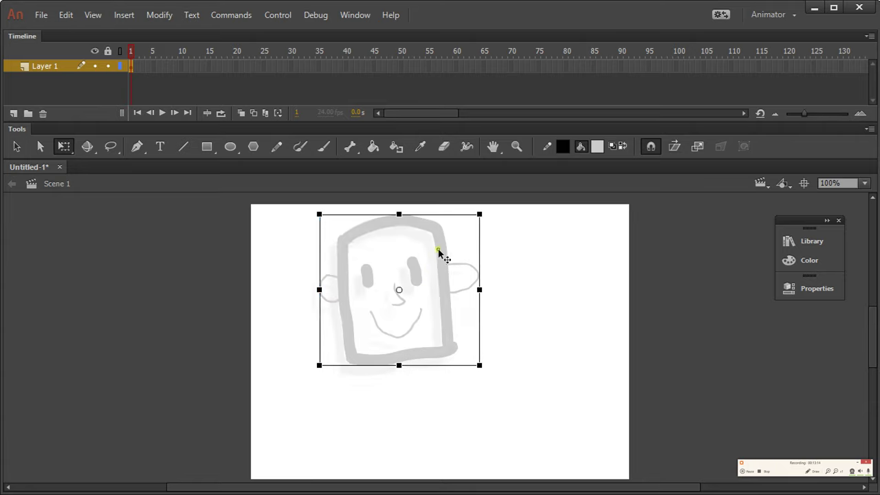
left_click(527, 266)
left_click(459, 270)
left_click(501, 283)
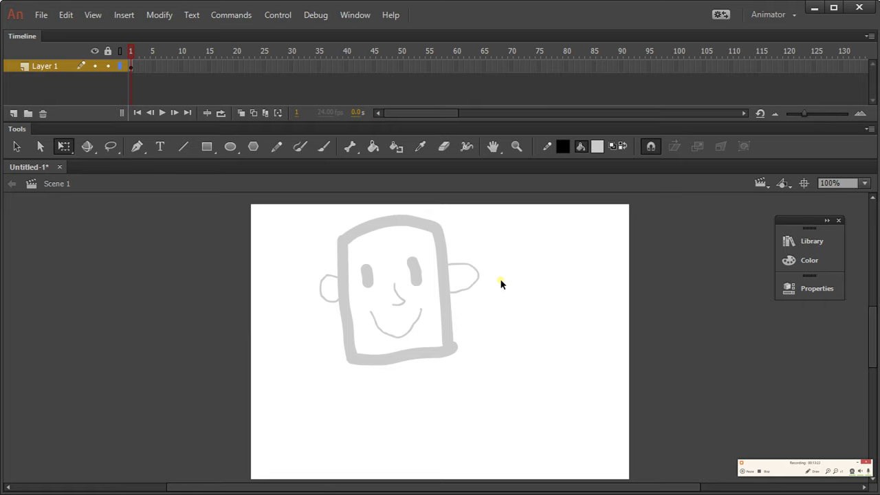
Move the Guy Face instance down and to the right, toward the stage's centre, and leave it deselected
left_click_drag(442, 279, 462, 315)
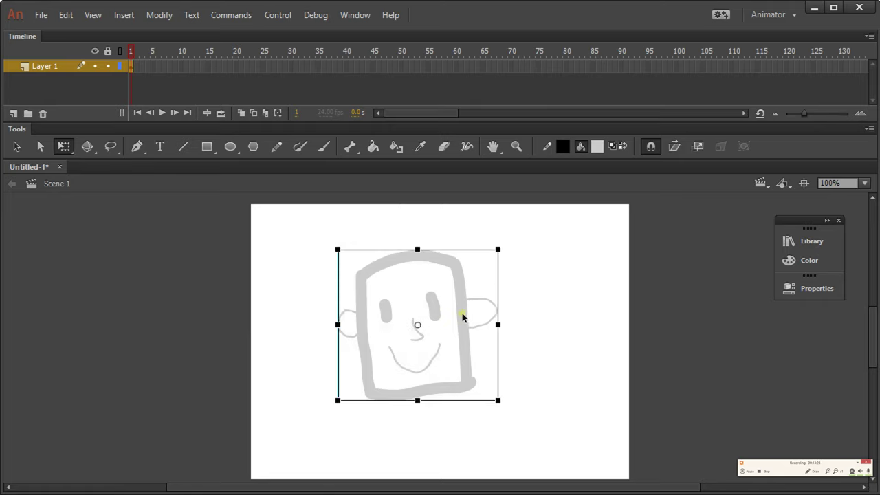
left_click(529, 316)
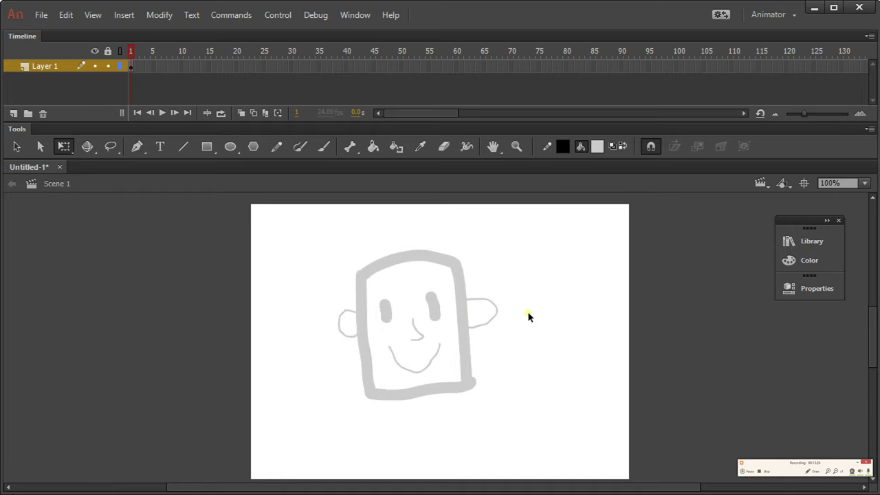
left_click(466, 321)
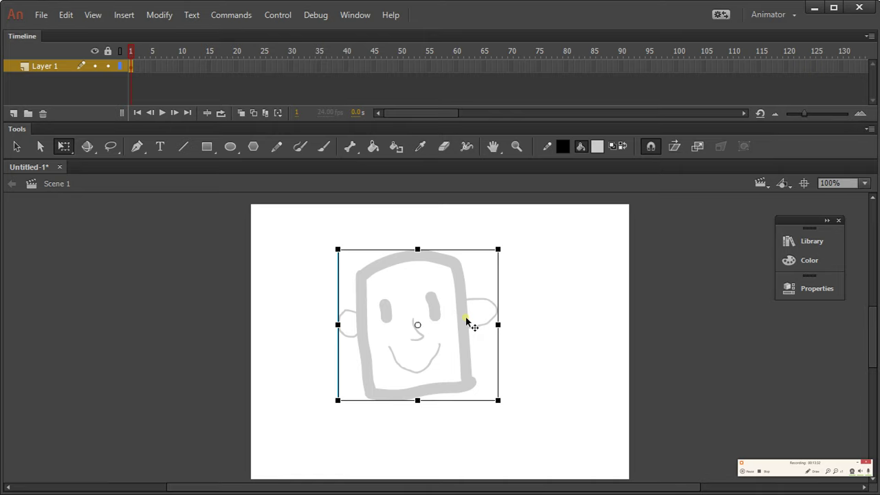
left_click(539, 305)
left_click(460, 297)
left_click(299, 253)
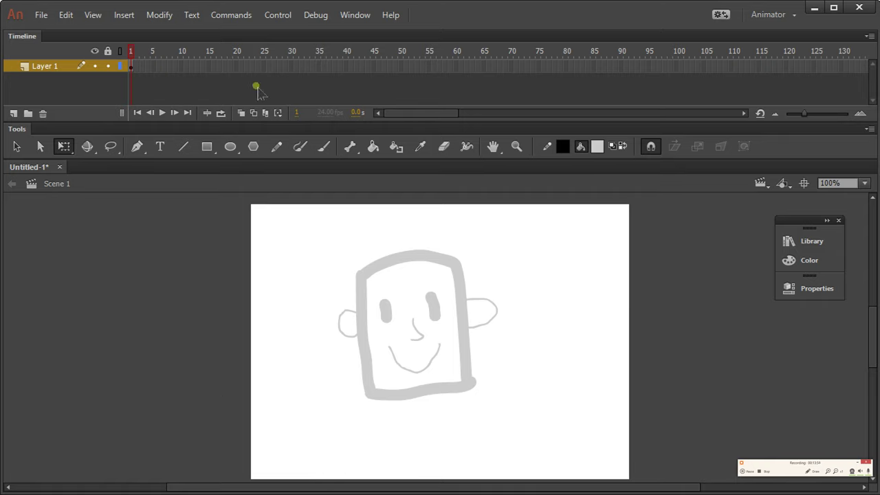
Switch to the Classic workspace and return to the Animator workspace
left_click(354, 14)
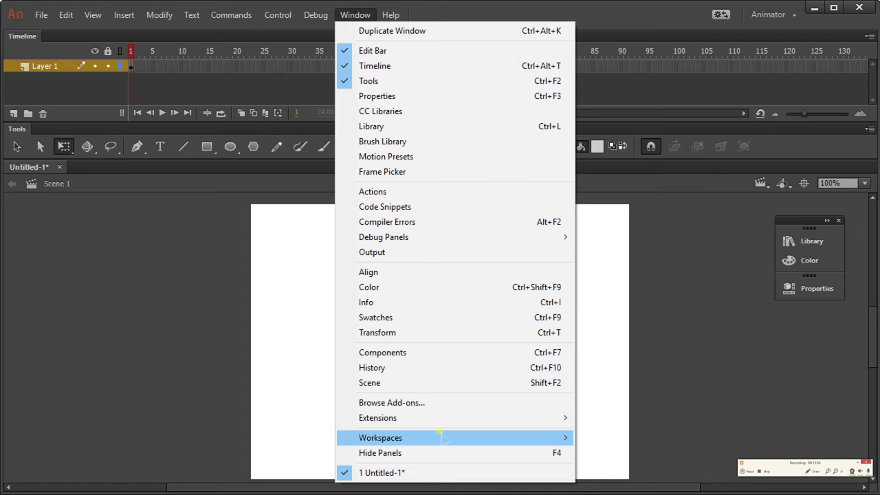
mouse_move(440, 435)
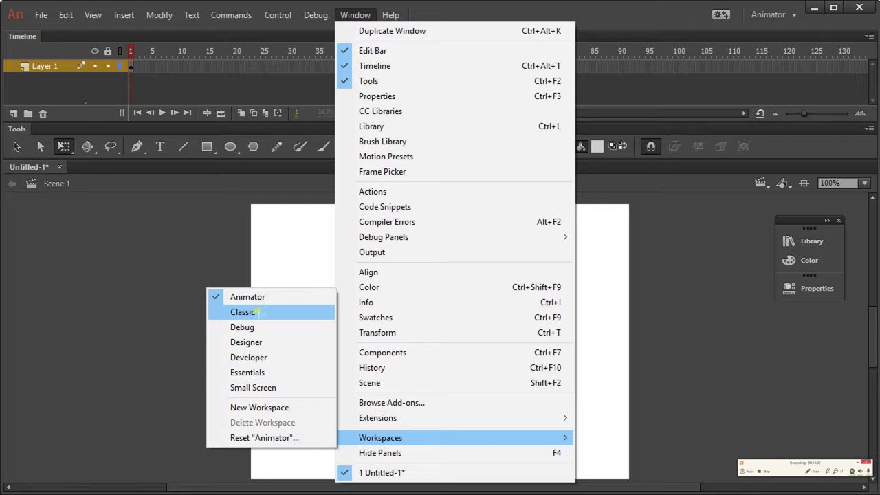
left_click(259, 312)
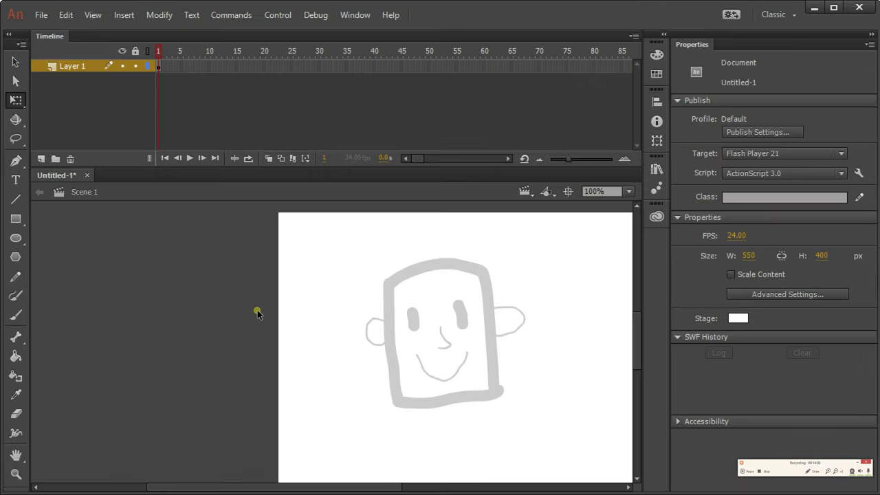
left_click(355, 14)
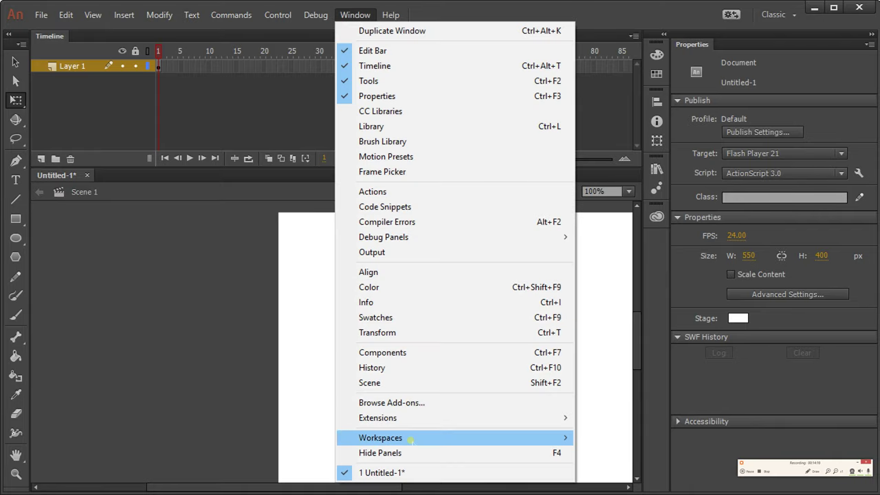
mouse_move(411, 441)
left_click(266, 299)
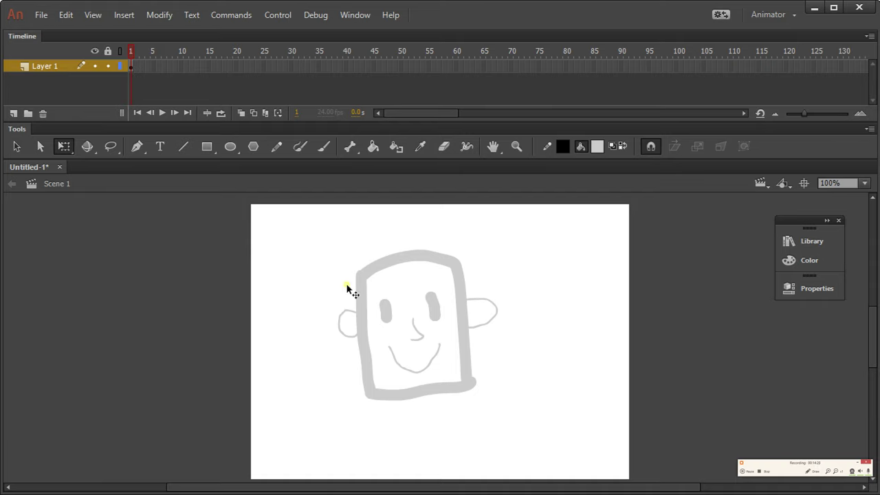
Try to erase the upper-right corner of the Guy Face instance's head outline directly on the main stage
left_click(439, 262)
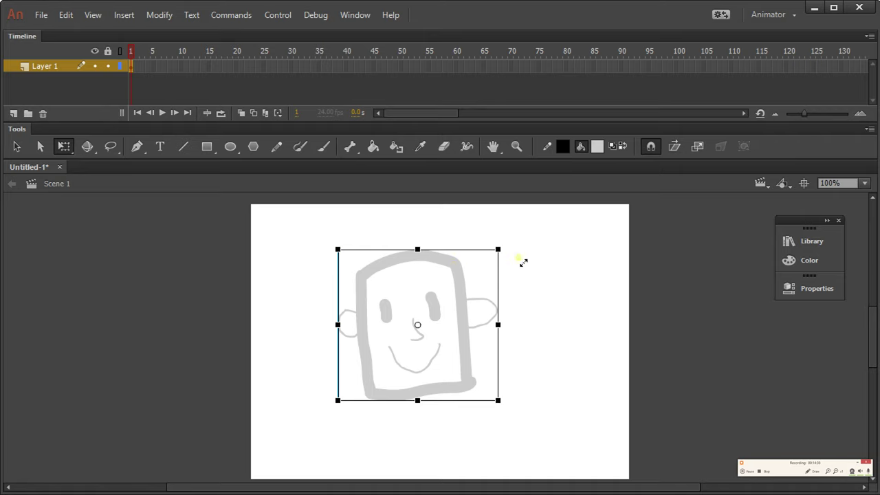
key("e")
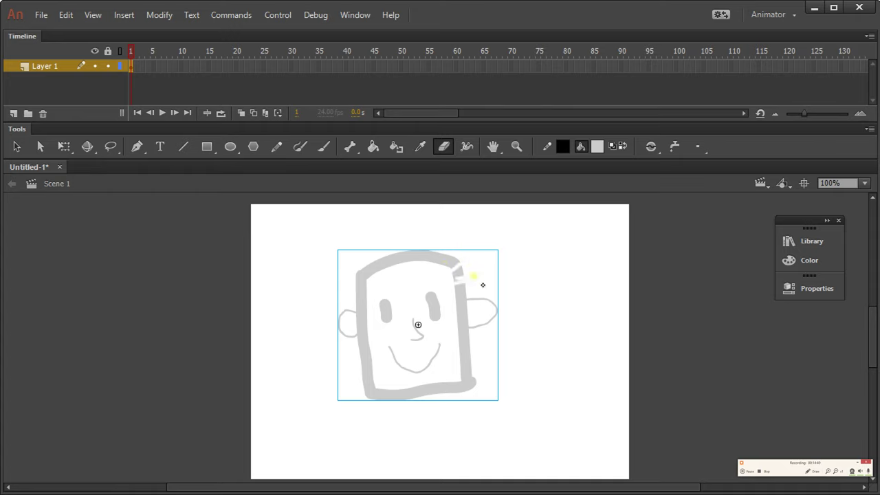
key("ctrl+shift+a")
key("v")
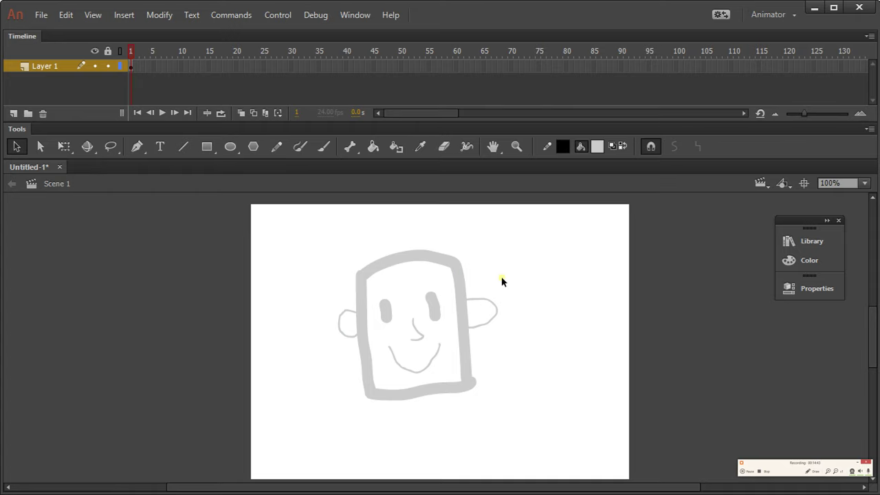
Open the Guy Face symbol for editing, erase a bit of its upper head outline, and undo the erasure
left_click(451, 264)
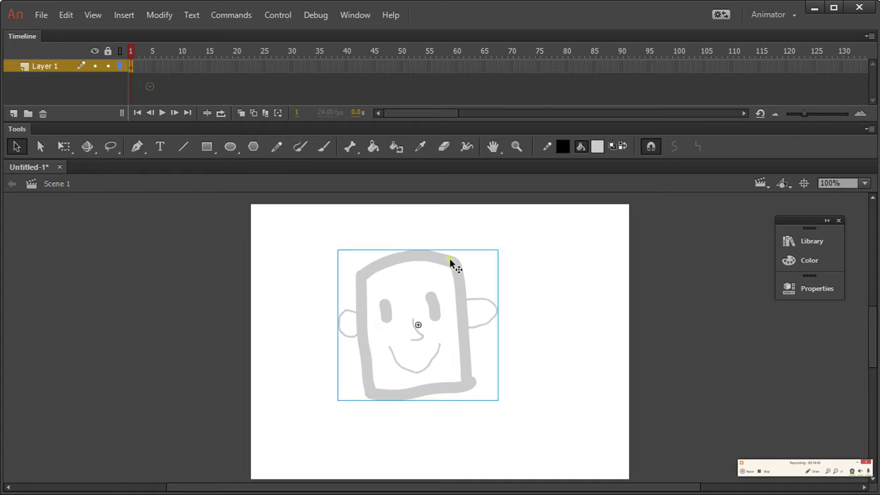
double_click(451, 264)
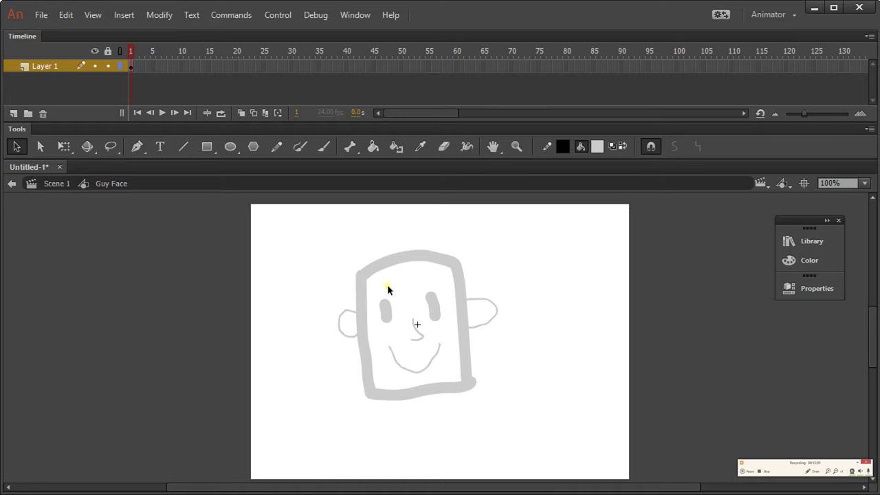
key("e")
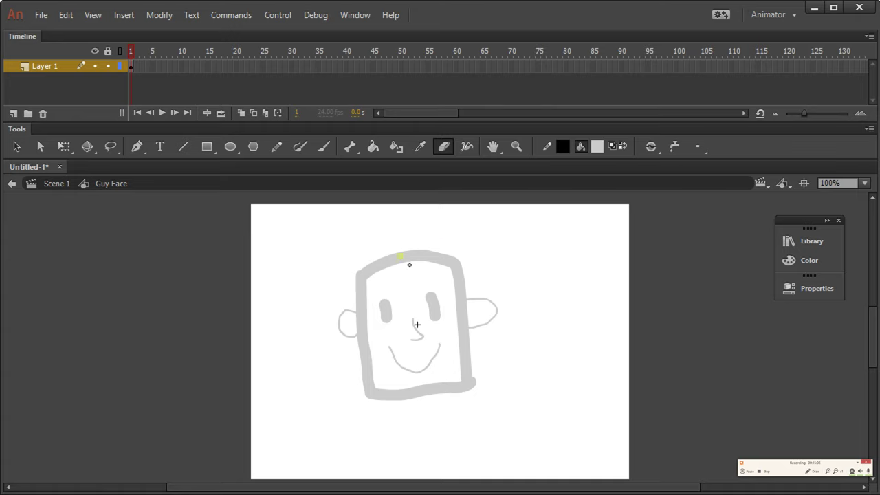
left_click_drag(380, 265, 389, 255)
key("ctrl+z")
Add a new layer above Layer 1 inside the Guy Face symbol and return to the Selection tool
left_click(13, 114)
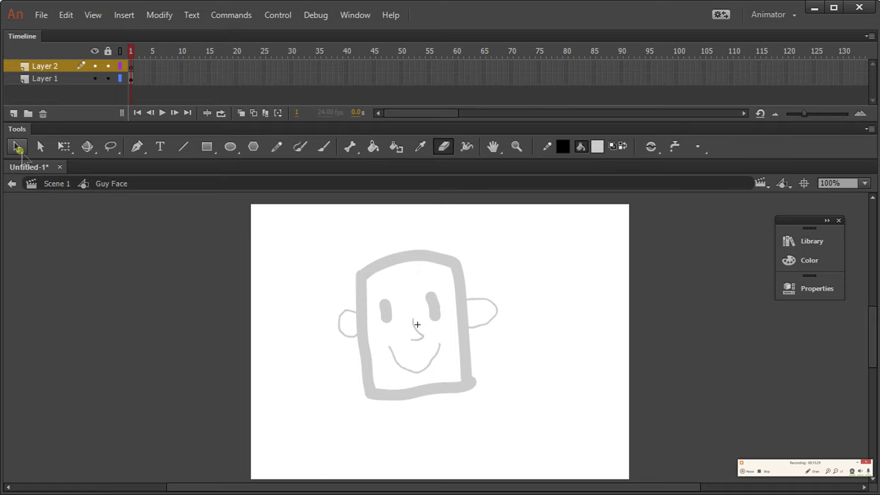
left_click(18, 147)
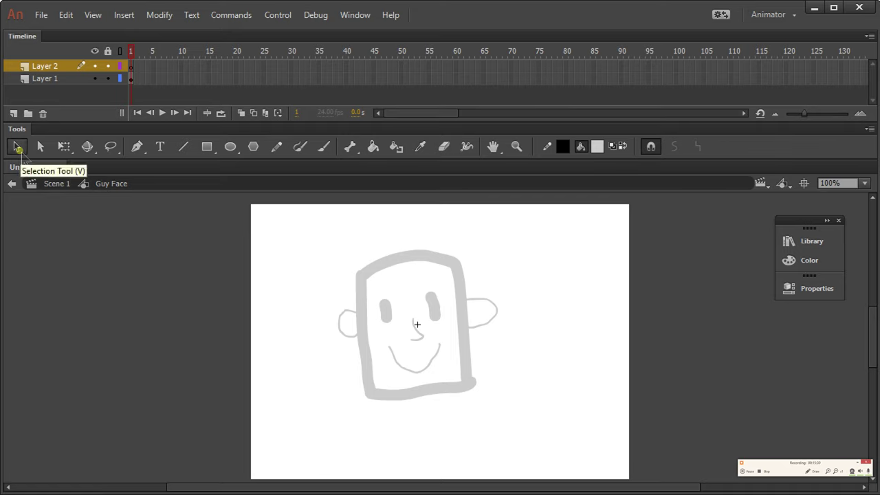
Alternate between Scene 1 and the inside of the Guy Face symbol to compare their timelines and layers
double_click(326, 253)
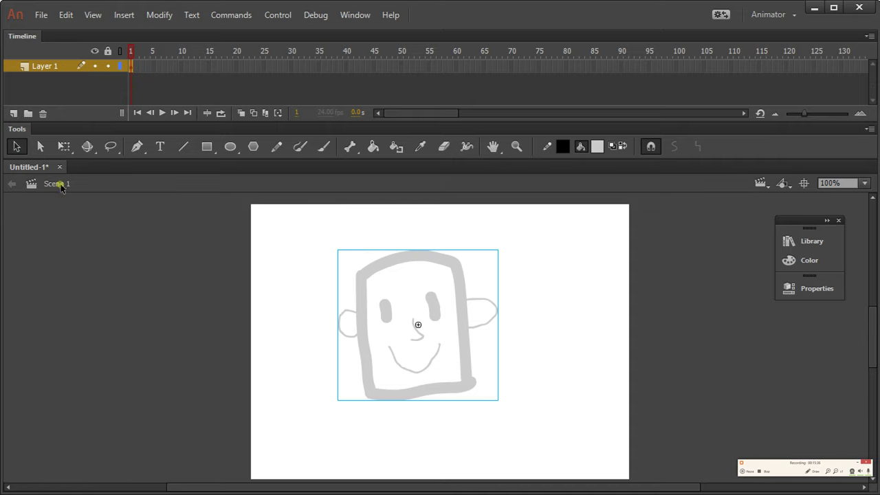
double_click(389, 262)
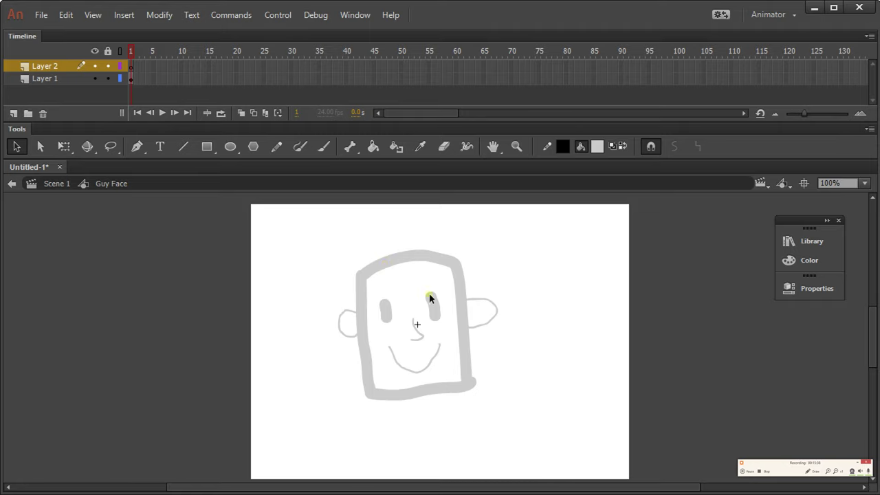
double_click(290, 256)
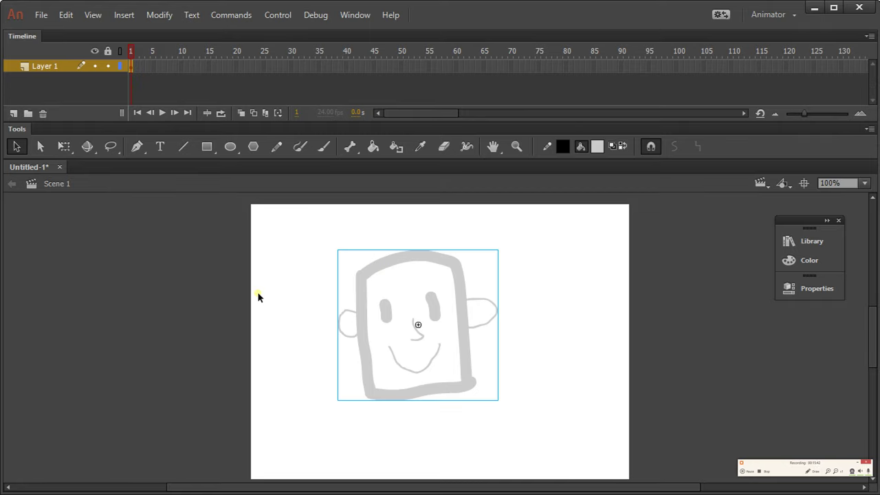
double_click(386, 261)
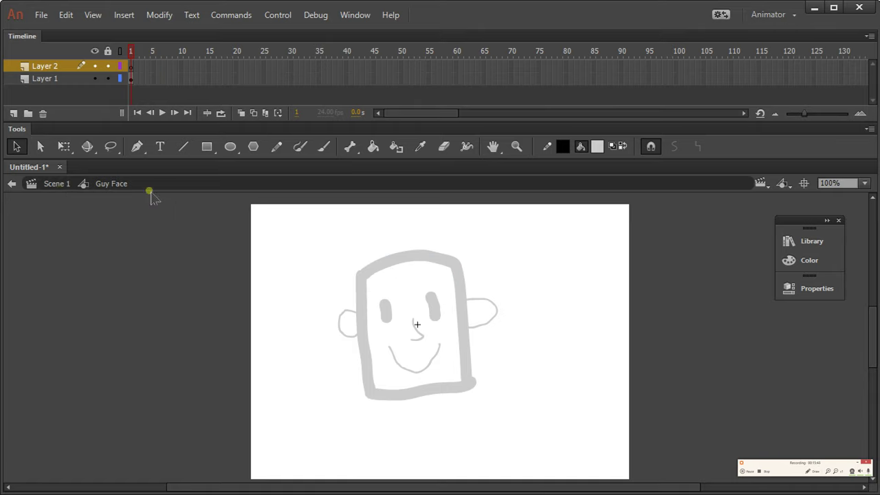
left_click(58, 184)
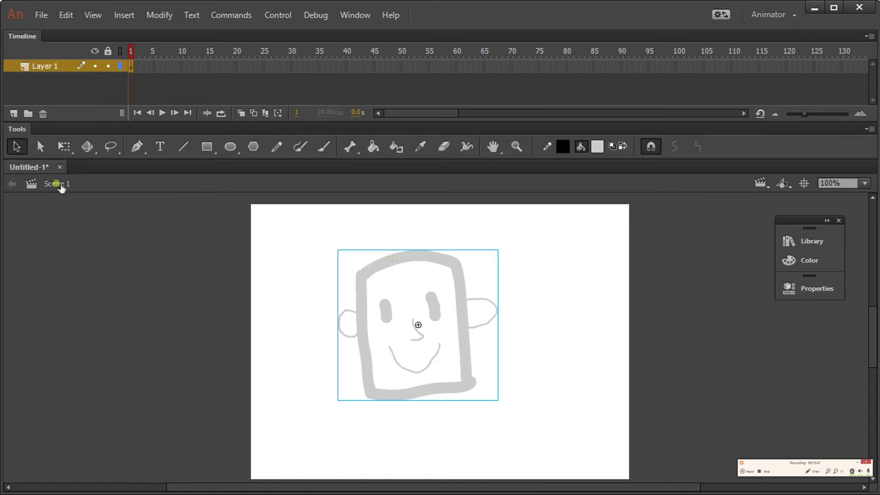
double_click(397, 263)
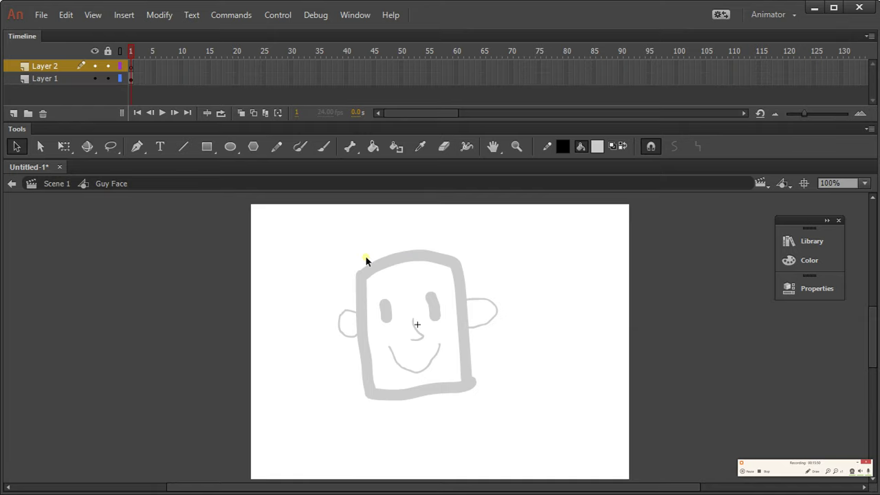
double_click(329, 274)
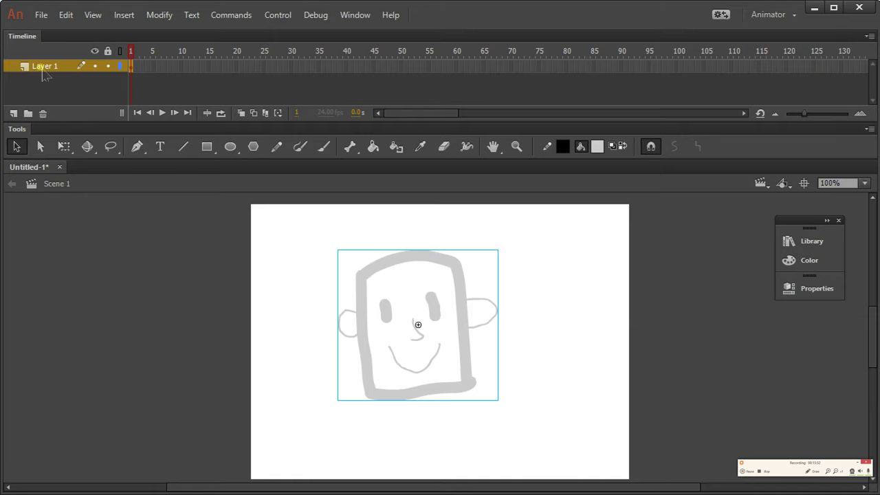
double_click(390, 270)
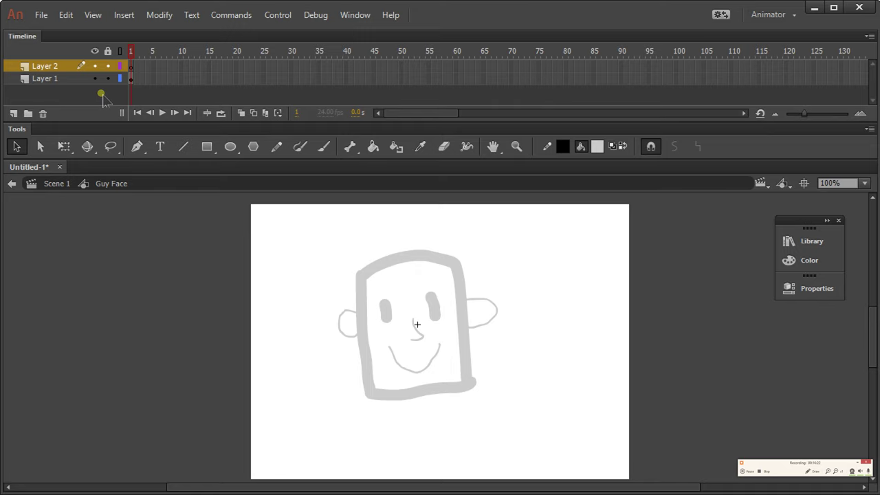
Lock Layer 1 with the grey sketch and make Layer 2 the active layer
left_click(51, 80)
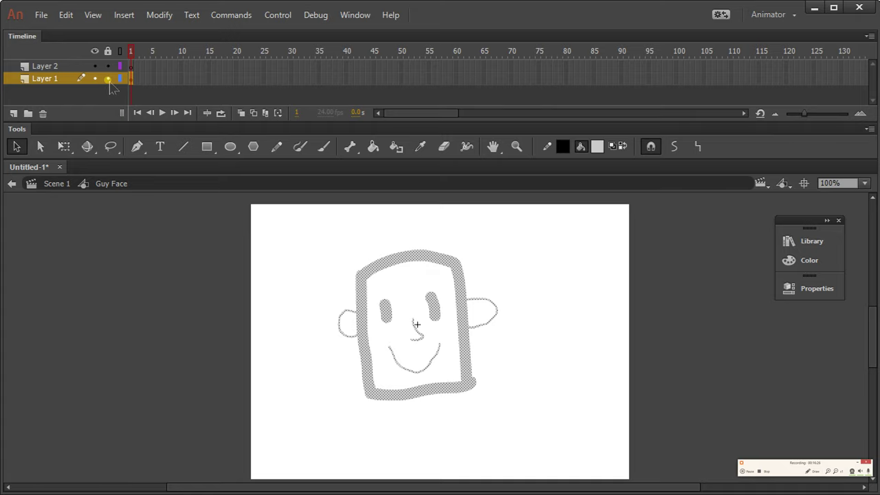
left_click(108, 80)
left_click(51, 66)
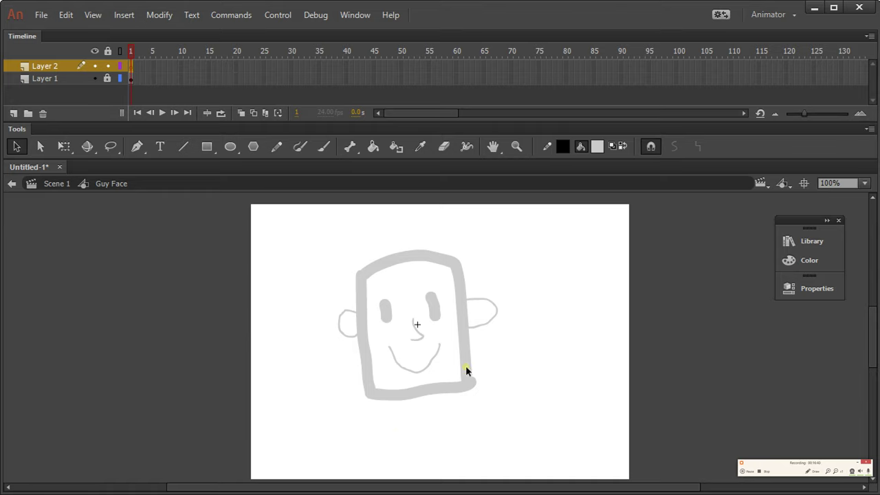
Set the fill colour to black and activate the Brush tool
left_click(596, 150)
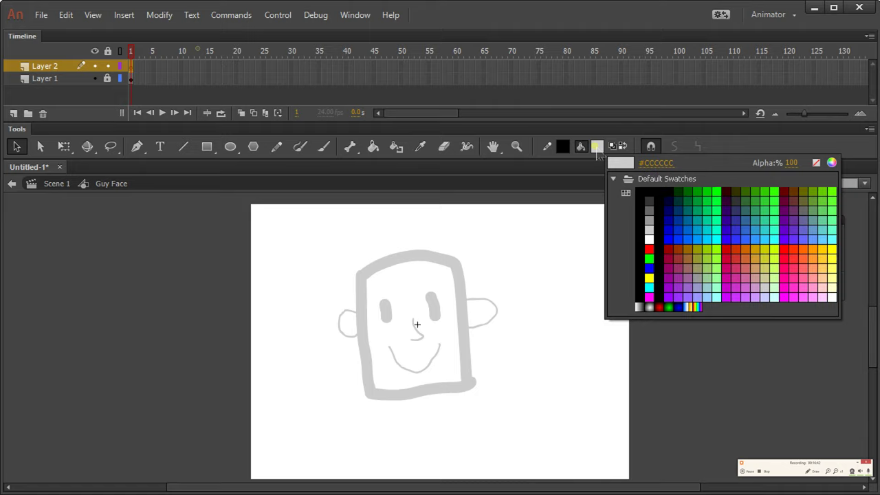
left_click(651, 195)
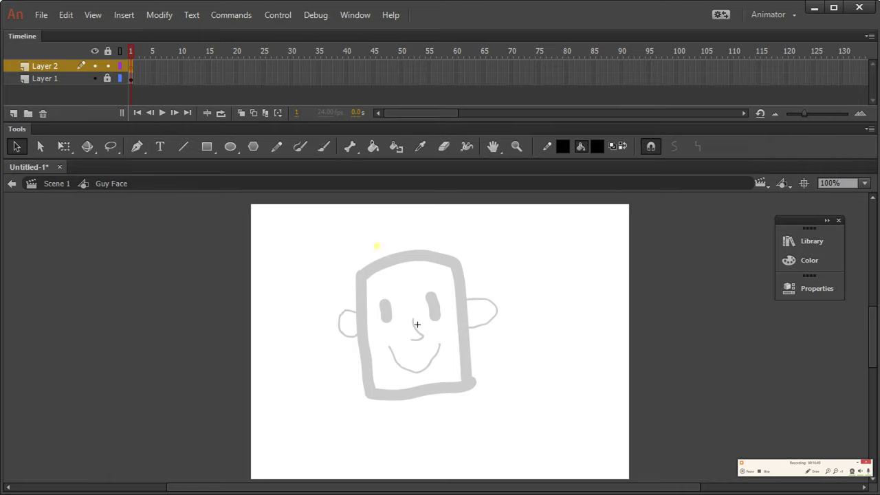
left_click(328, 150)
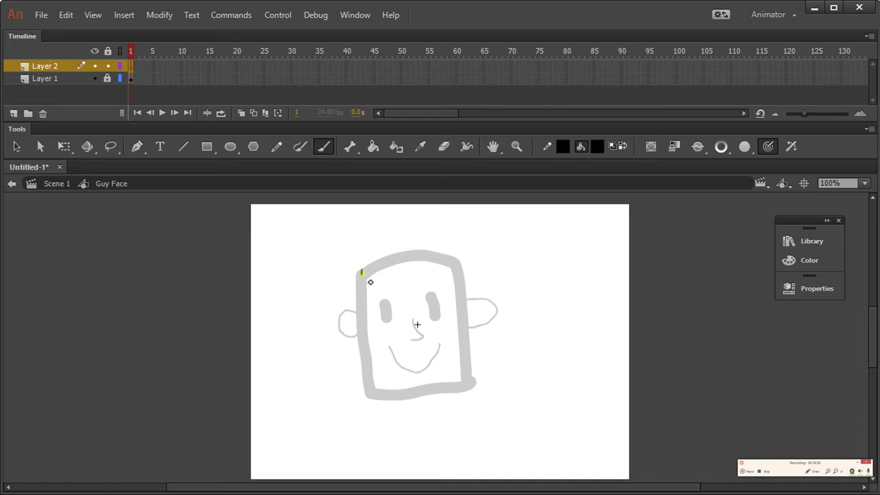
left_click_drag(370, 282, 360, 318)
key("ctrl+z")
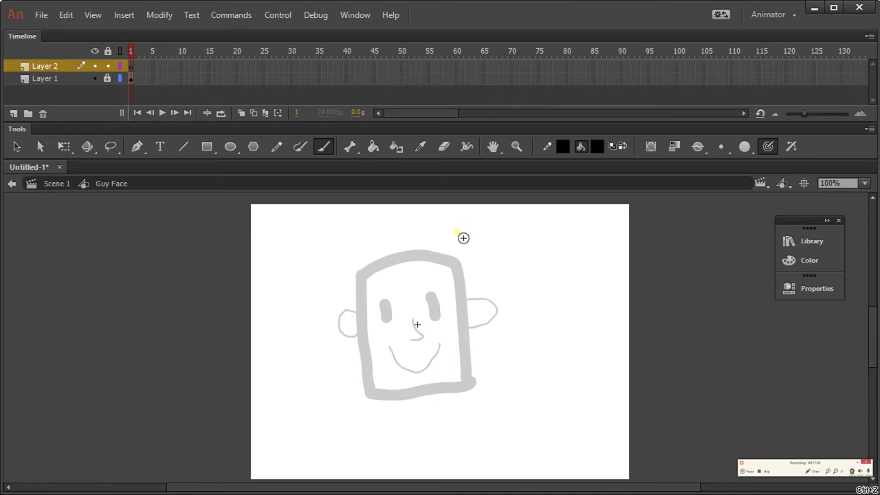
left_click_drag(383, 261, 363, 282)
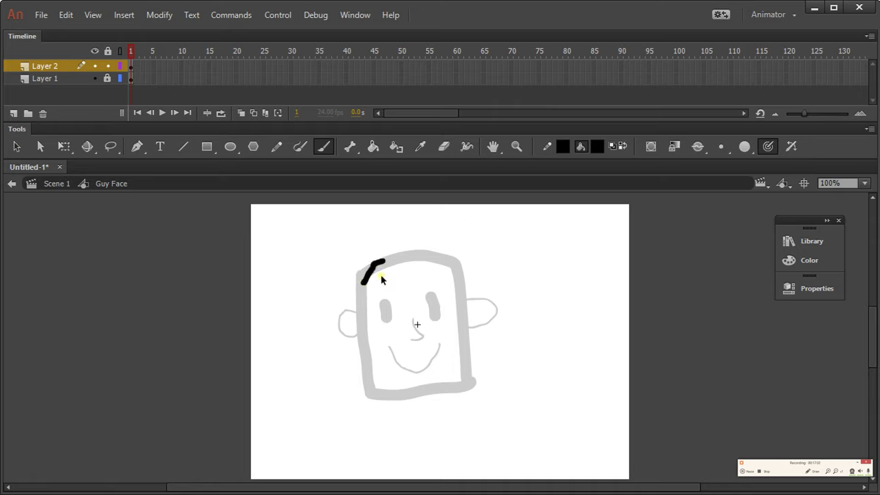
key("ctrl+z")
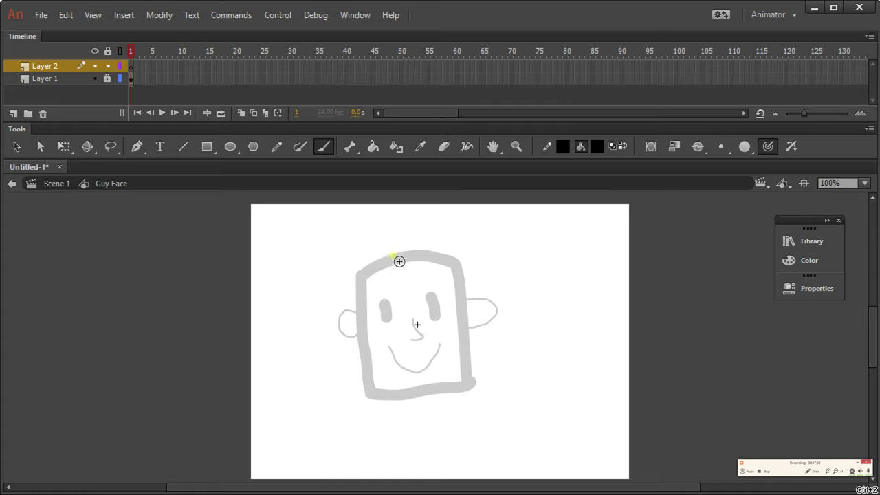
Trace the whole grey head outline on Layer 2 with a black brush stroke, and undo a trial stroke on the left eye
mouse_move(393, 261)
left_mouse_down()
mouse_move(368, 287)
mouse_move(362, 323)
mouse_move(377, 399)
mouse_move(473, 401)
mouse_move(484, 382)
mouse_move(477, 322)
mouse_move(457, 271)
mouse_move(428, 255)
mouse_move(394, 264)
left_mouse_up()
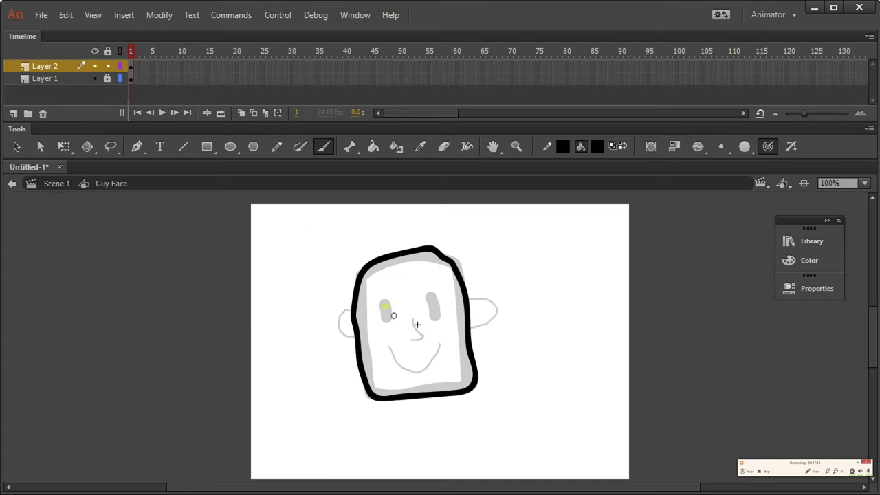
left_click_drag(383, 305, 387, 314)
key("ctrl+z")
Draw a black oval about 42 by 60 pixels over the grey left eye on Layer 2
left_click(231, 146)
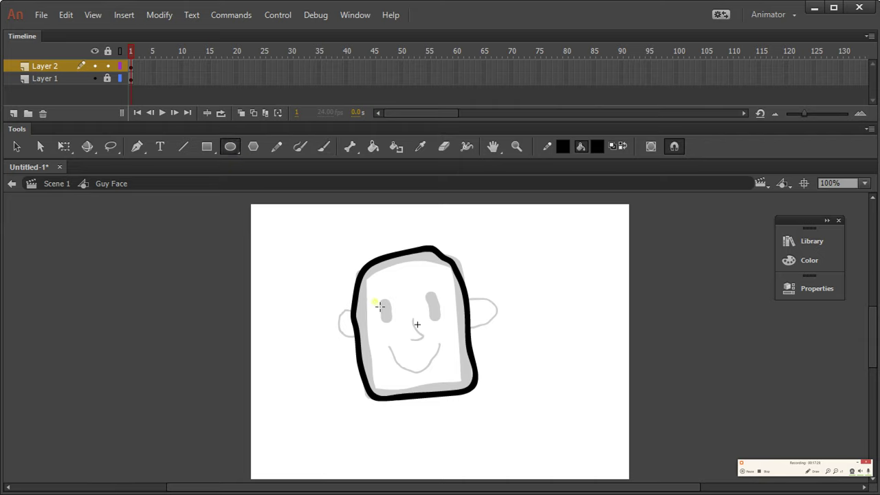
left_click_drag(383, 300, 401, 330)
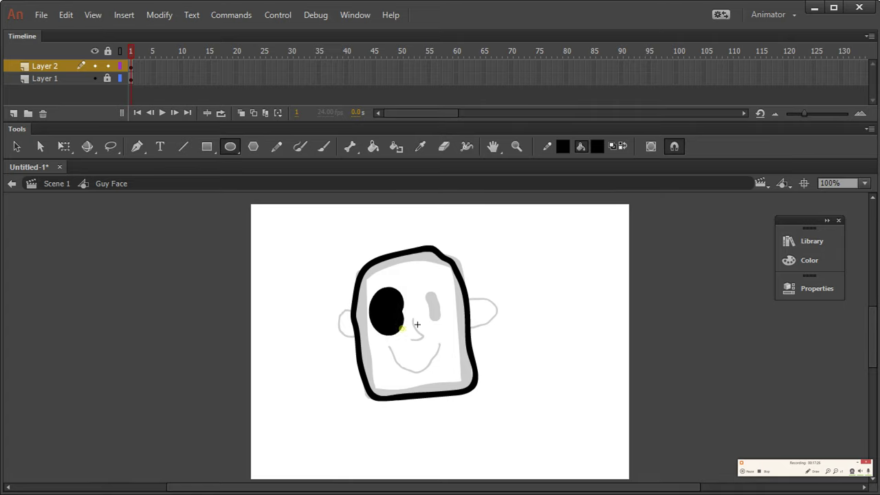
key("v")
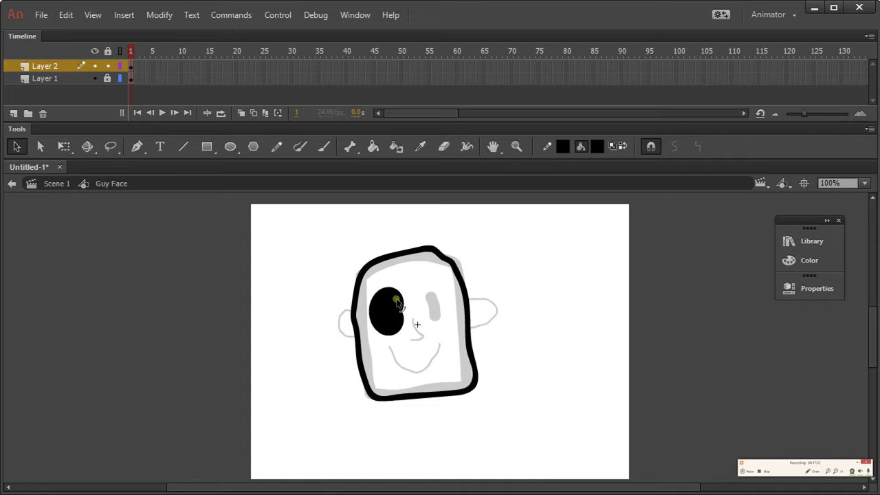
Draw a black demonstration oval about 433 by 287 pixels beside the face and change its fill to light grey
left_click(230, 146)
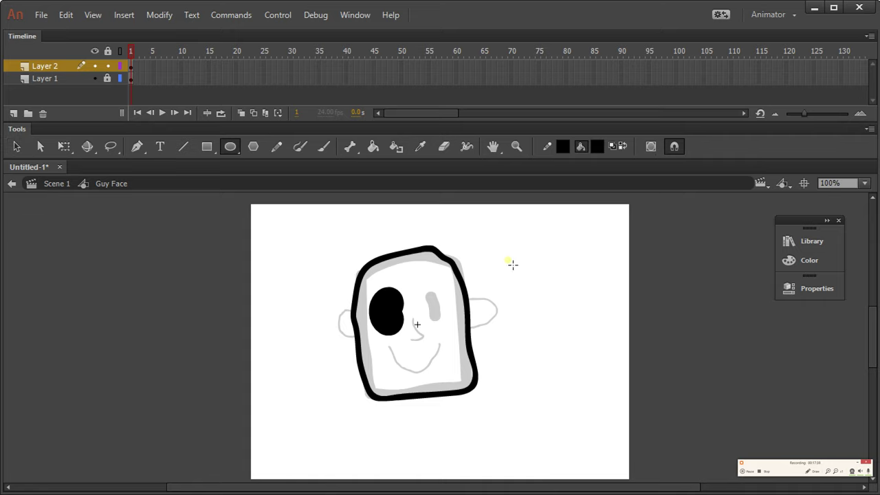
left_click_drag(497, 236, 757, 410)
key("v")
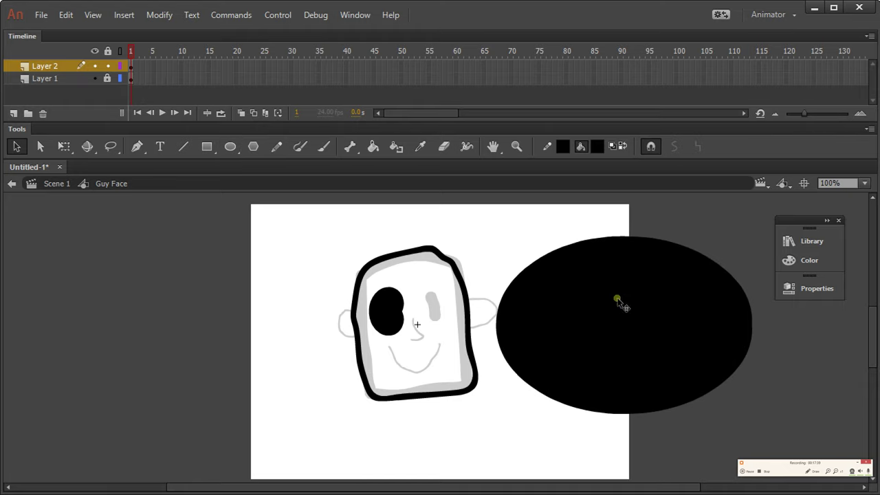
left_click(599, 149)
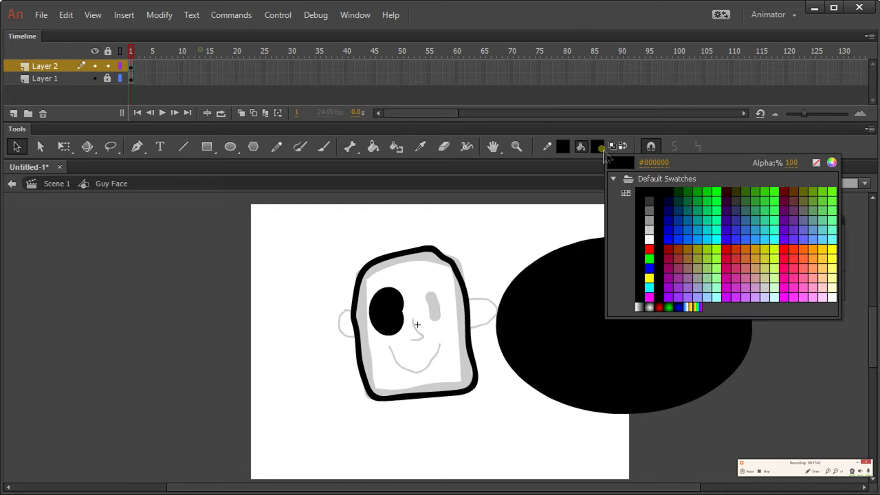
left_click(648, 237)
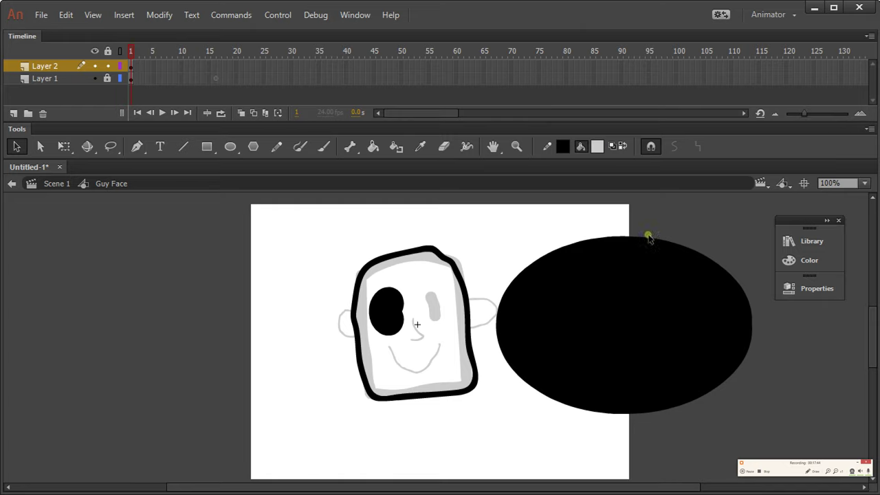
left_click(624, 294)
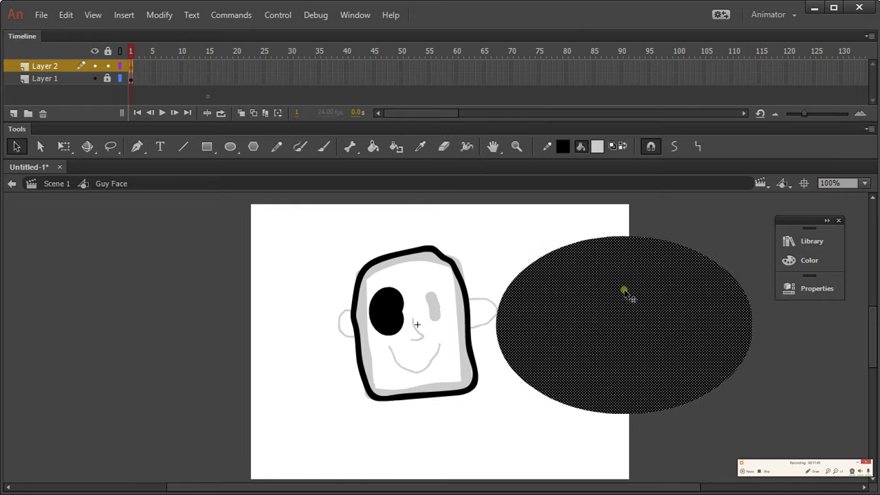
left_click(602, 147)
left_click(542, 224)
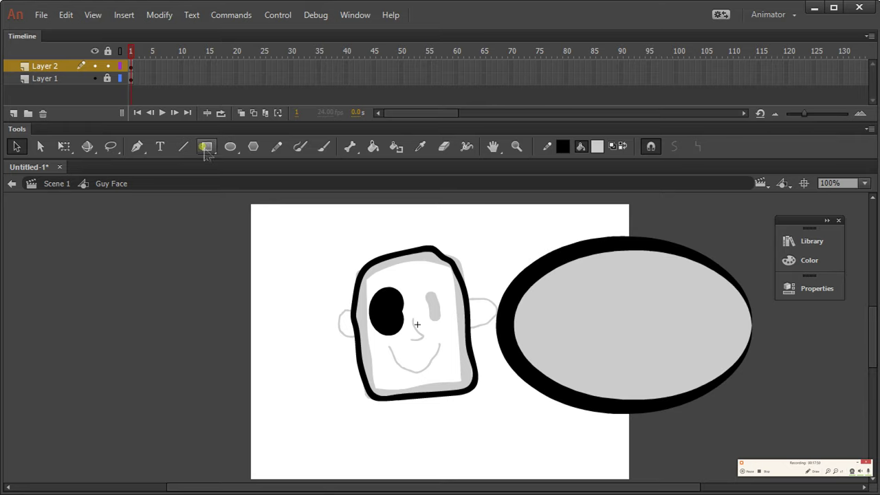
Alternately select the large oval's outline and fill to examine how stroke and fill are separate shapes
double_click(574, 254)
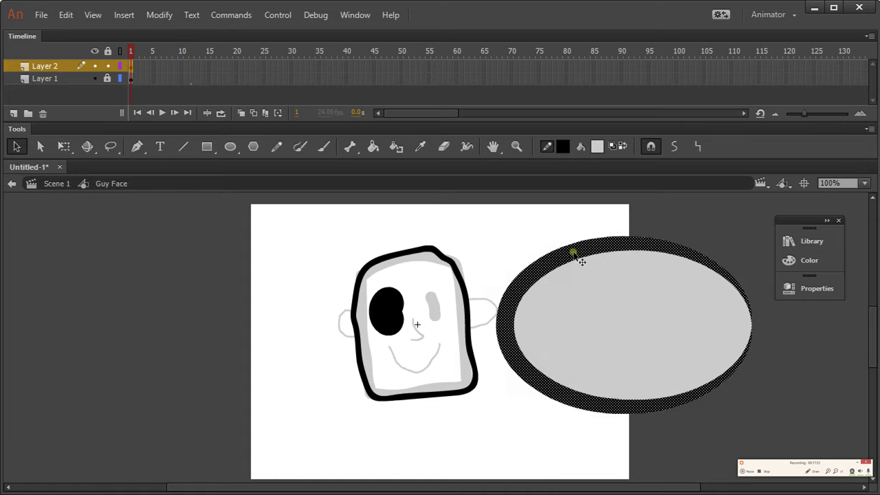
left_click(537, 227)
left_click(586, 288)
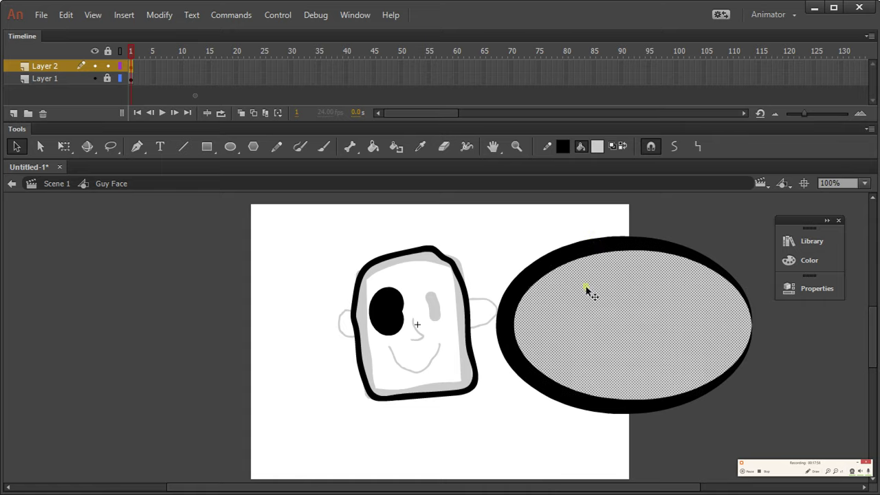
left_click(590, 245)
left_click(543, 234)
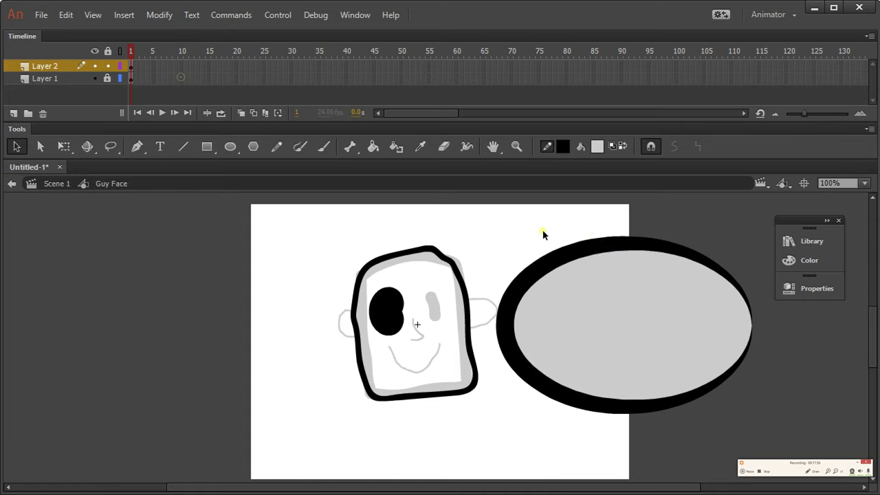
left_click(571, 258)
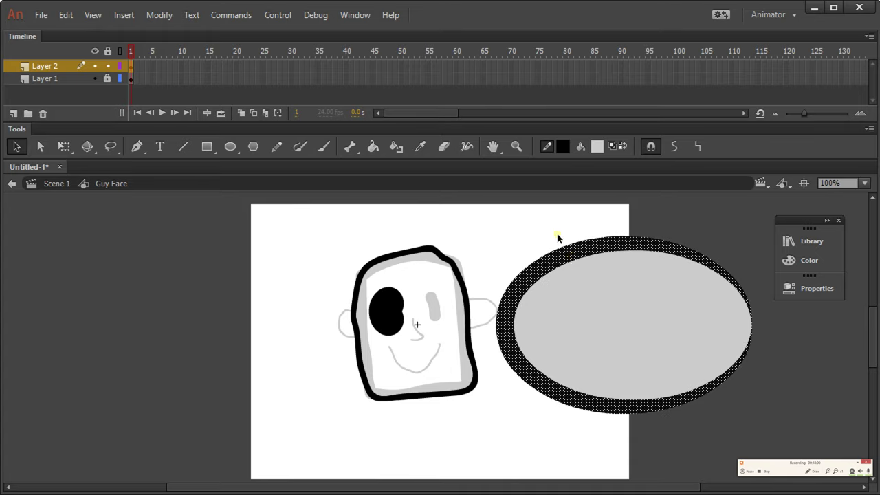
left_click(529, 236)
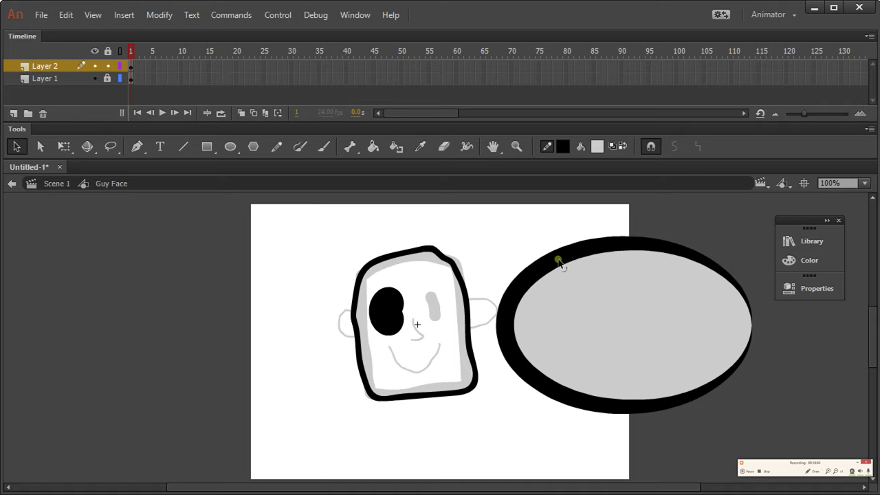
left_click(564, 260)
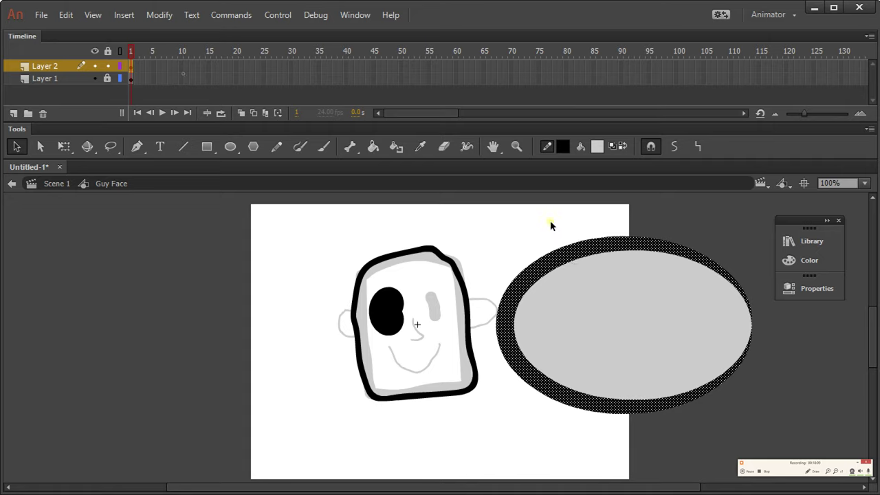
left_click(552, 227)
left_click(565, 251)
left_click(559, 236)
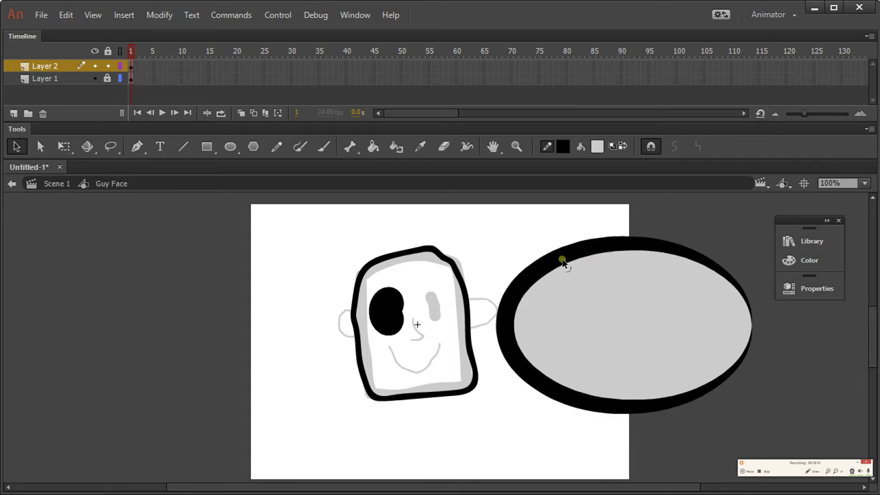
Set the large oval's outline to a stroke size of 29.50 with the uniform width profile
left_click(563, 260)
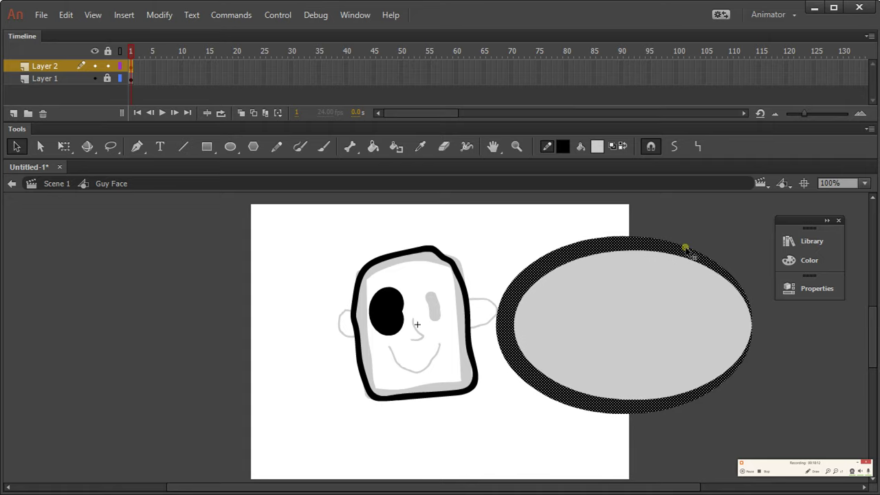
left_click(808, 289)
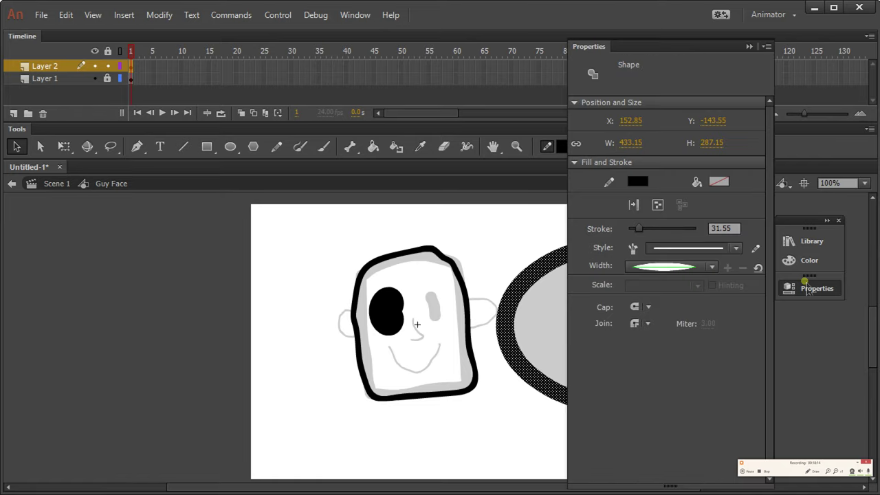
left_click(640, 234)
mouse_move(645, 236)
left_mouse_down()
mouse_move(686, 231)
mouse_move(633, 235)
mouse_move(641, 235)
left_mouse_up()
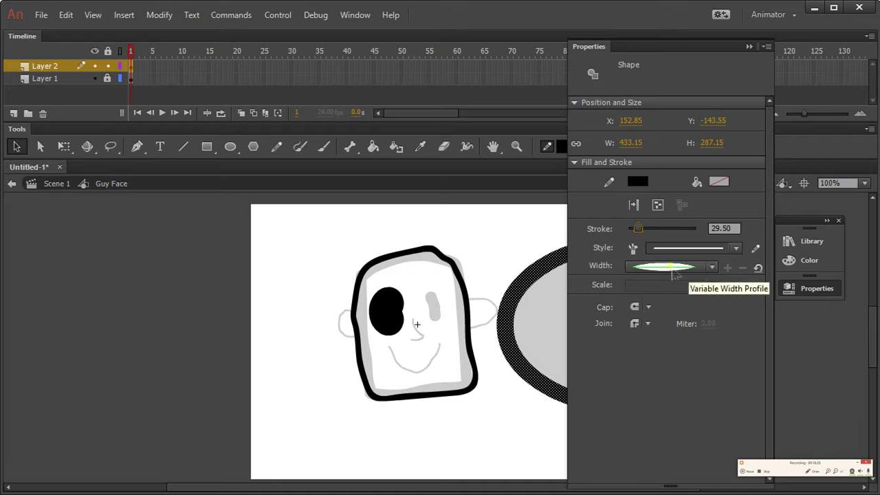
left_click(712, 267)
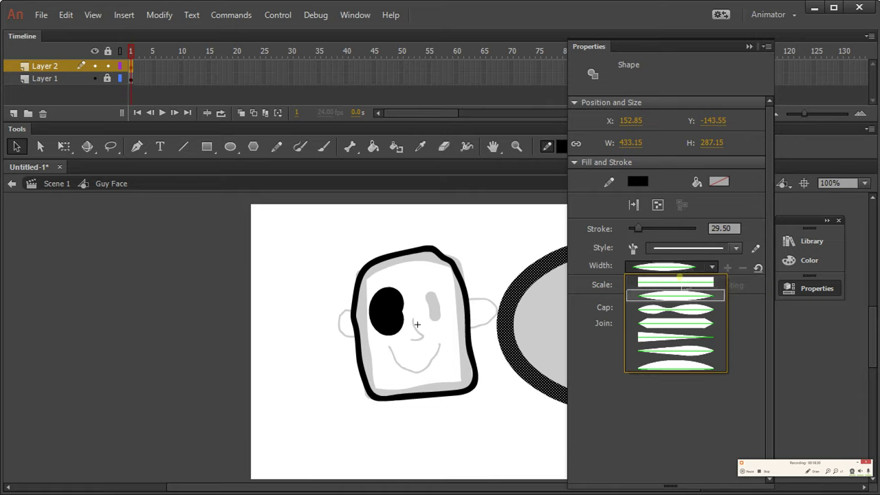
left_click(680, 281)
left_click(539, 225)
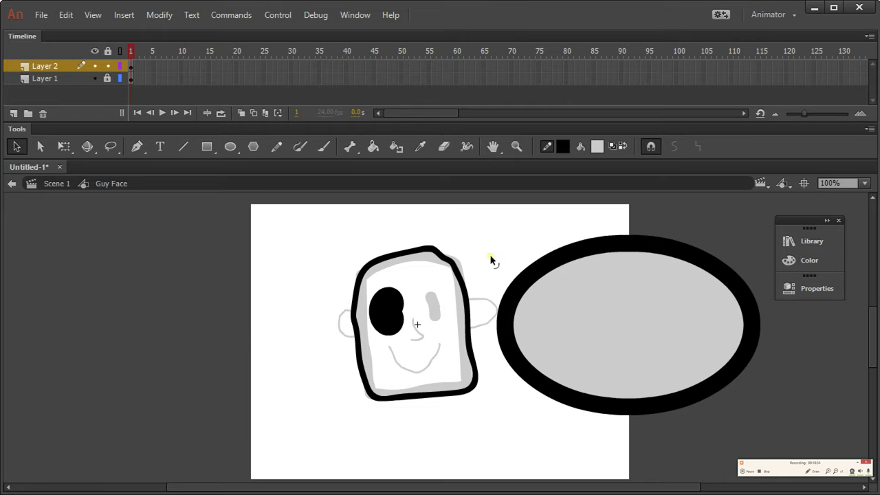
Apply the uniform width profile to the left eye's black outline
left_click(391, 306)
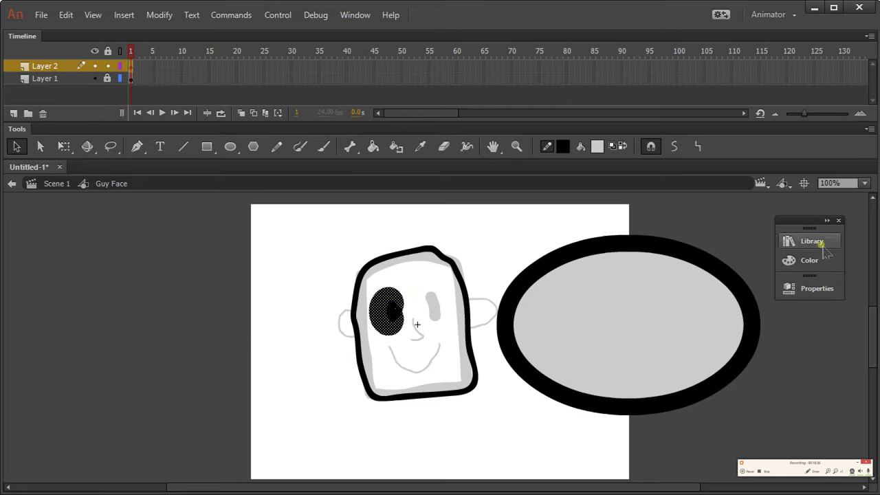
left_click(806, 290)
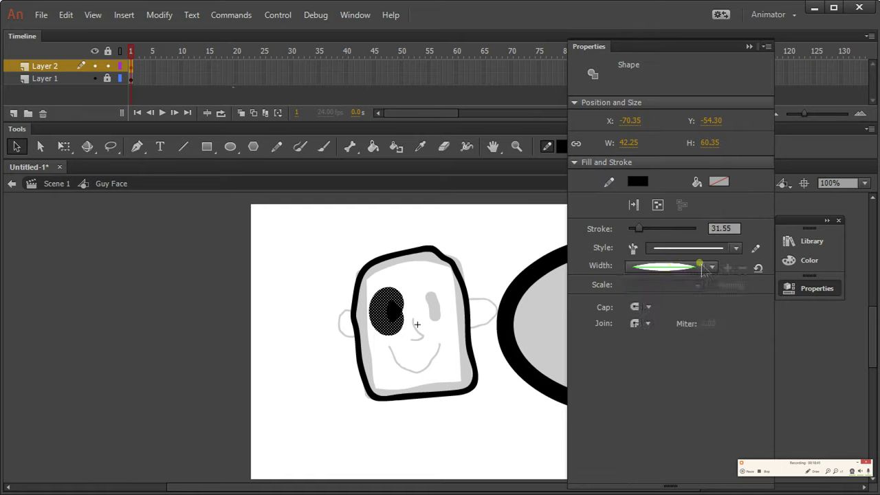
left_click(676, 268)
left_click(670, 280)
left_click(496, 225)
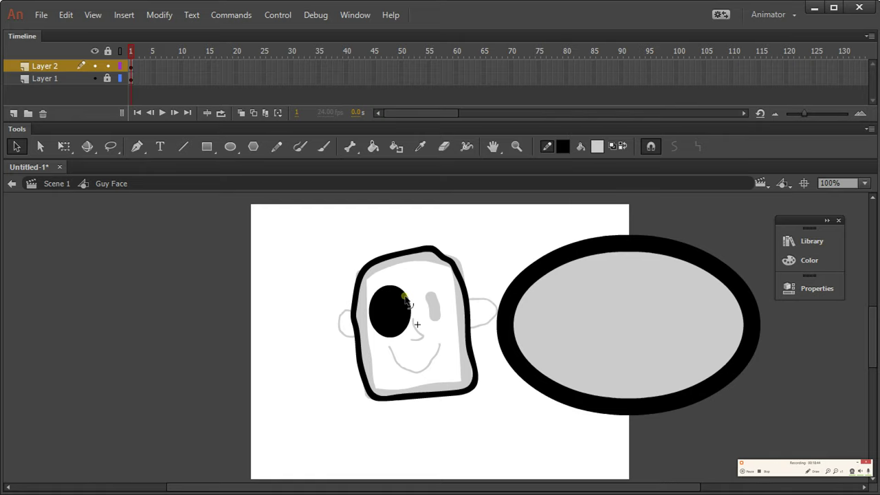
Delete the left eye's thick outline, keeping only its black oval fill
left_click(404, 302)
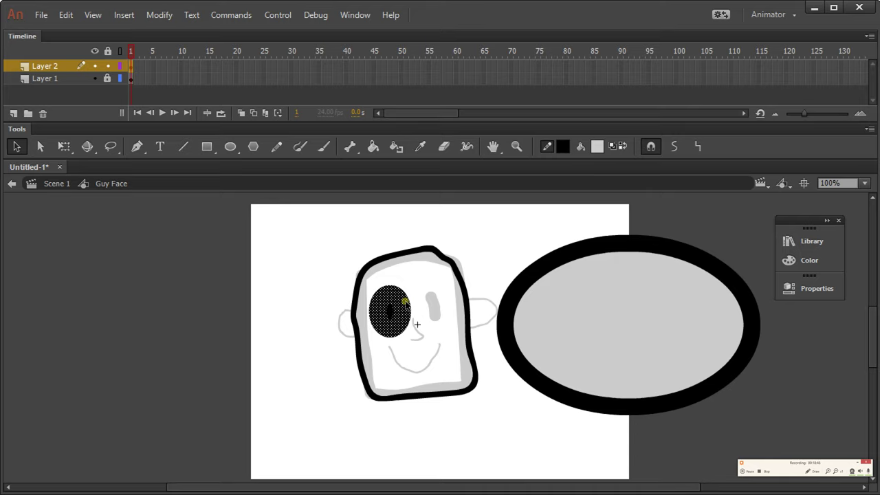
left_click(411, 274)
left_click(405, 300)
key("ctrl+z")
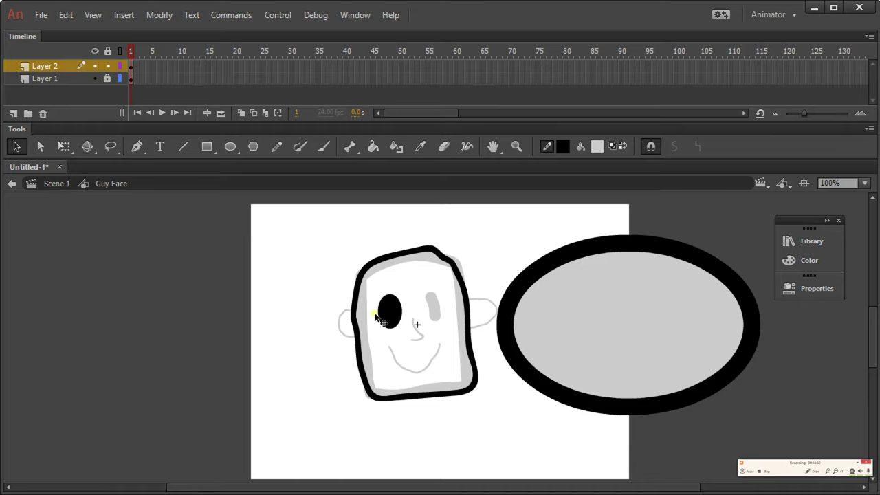
left_click(390, 312)
Delete the large demonstration oval's outline and its light grey fill
left_click(576, 261)
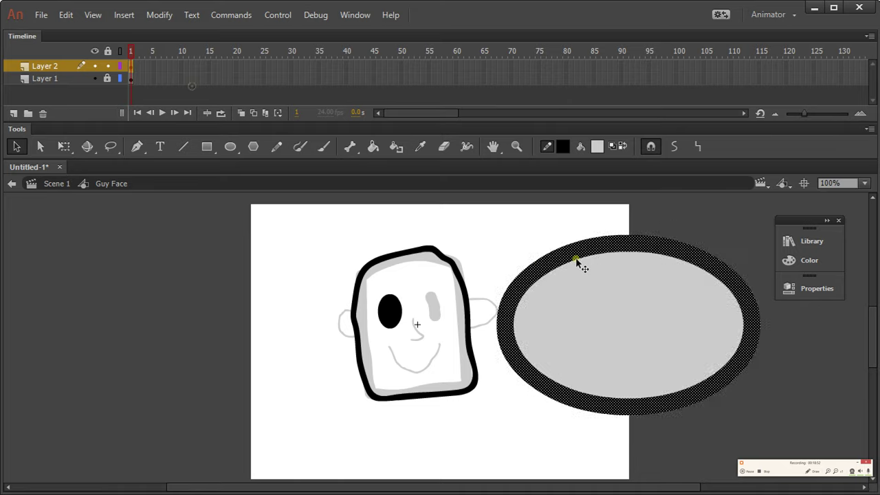
key("Delete")
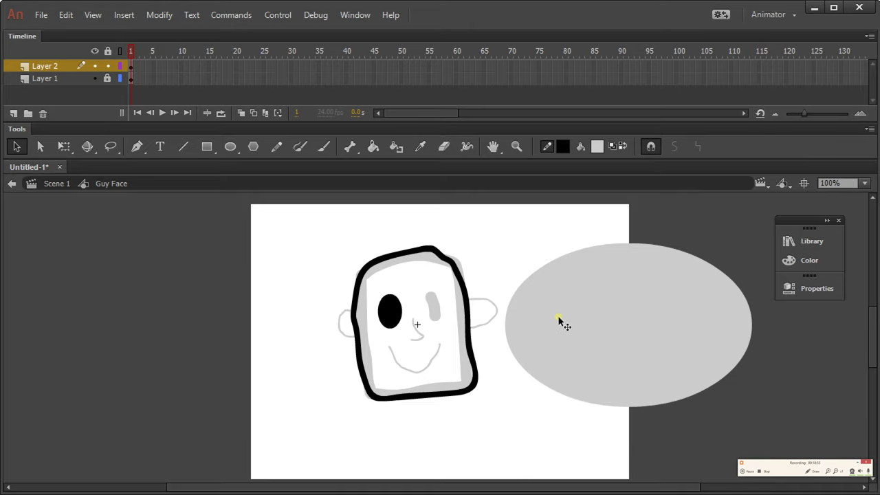
left_click(559, 320)
key("Delete")
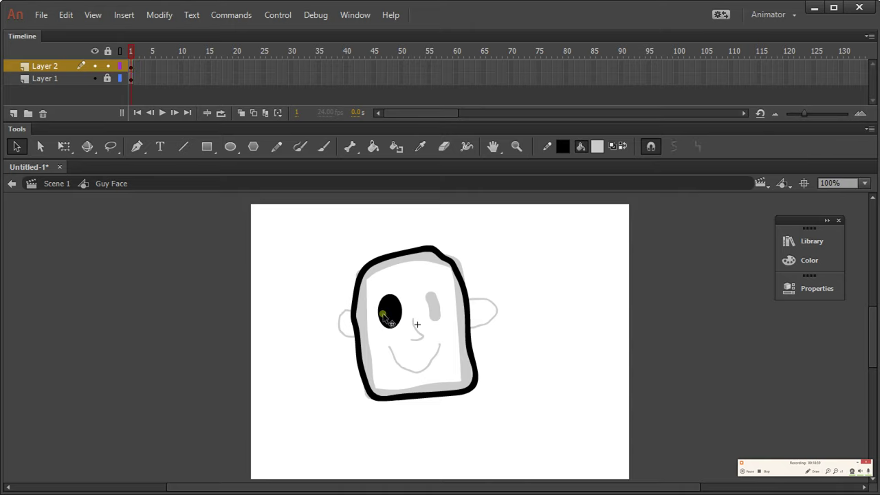
Zoom in and out on the face, finishing with the stage magnification at 200%
left_click(391, 313)
left_click(543, 292)
key("ctrl+space")
left_click(419, 323)
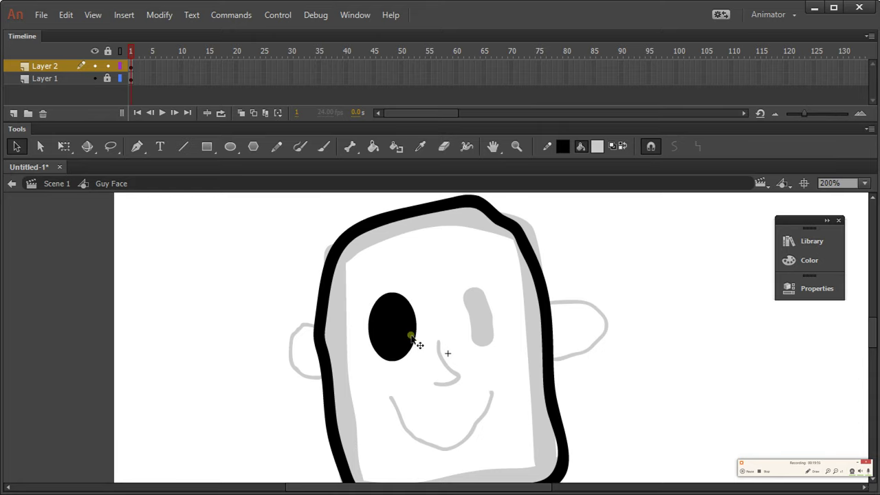
key("ctrl+space")
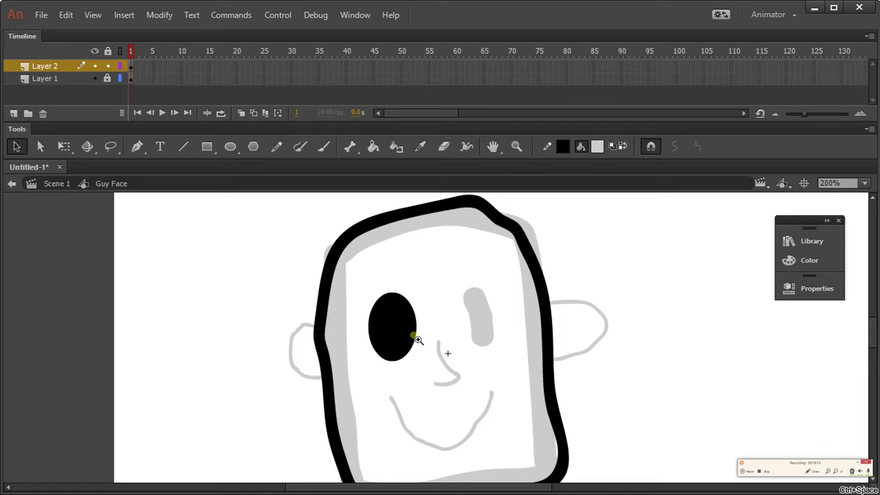
left_click(440, 319)
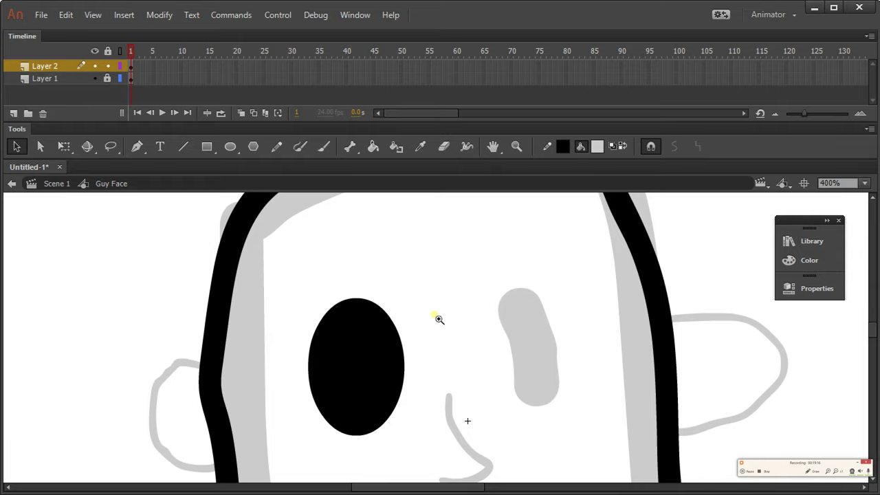
key("ctrl+alt+space")
left_click(439, 319)
left_click(439, 318)
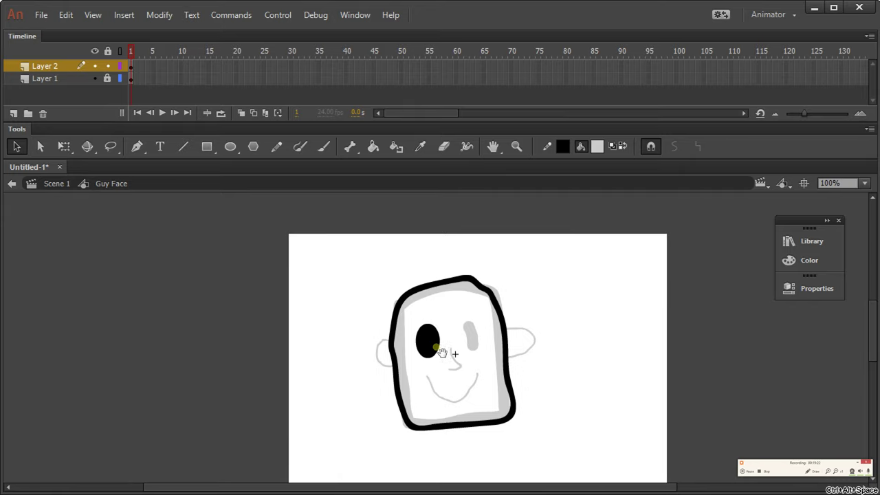
left_click(868, 183)
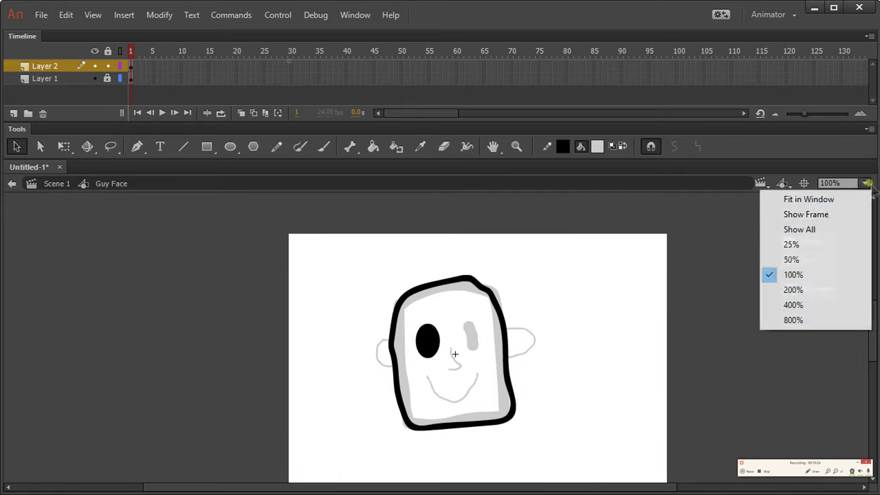
left_click(803, 289)
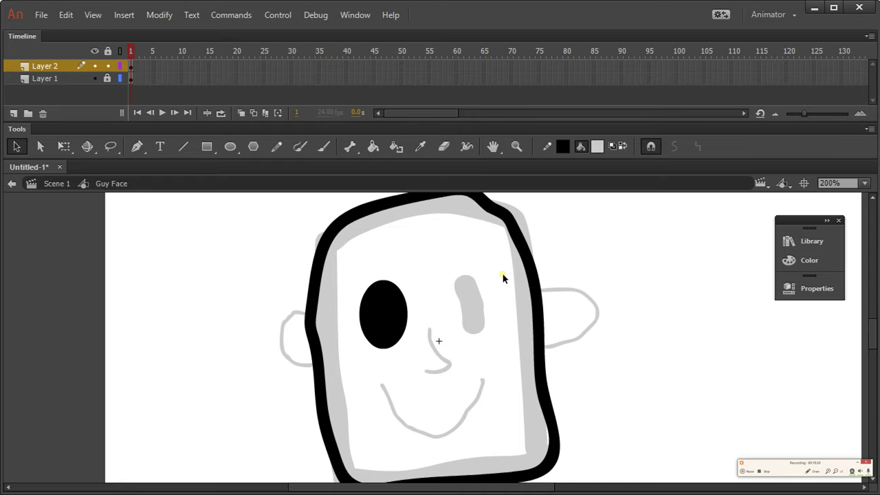
Narrow the left eye's black oval horizontally with Free Transform, keeping its height and centre
left_click(492, 147)
left_click_drag(418, 294, 248, 362)
left_click_drag(381, 372, 399, 344)
left_click_drag(456, 298, 365, 323)
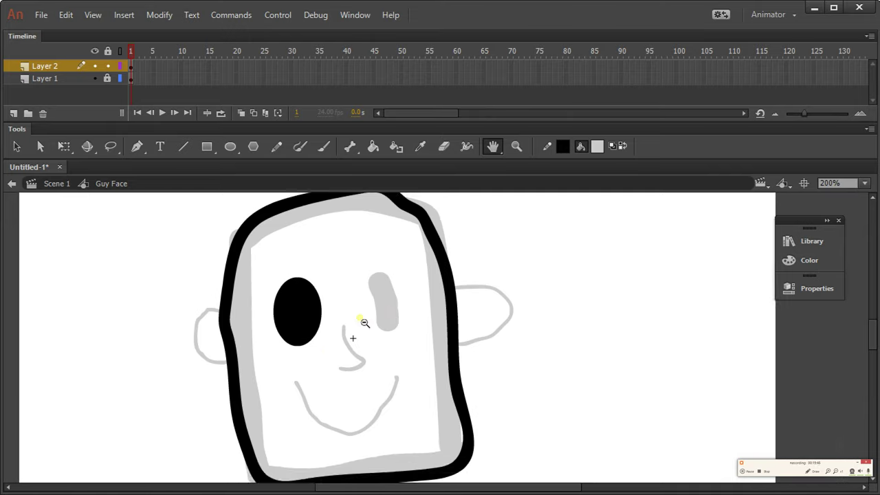
left_click(364, 323, "ctrl+alt")
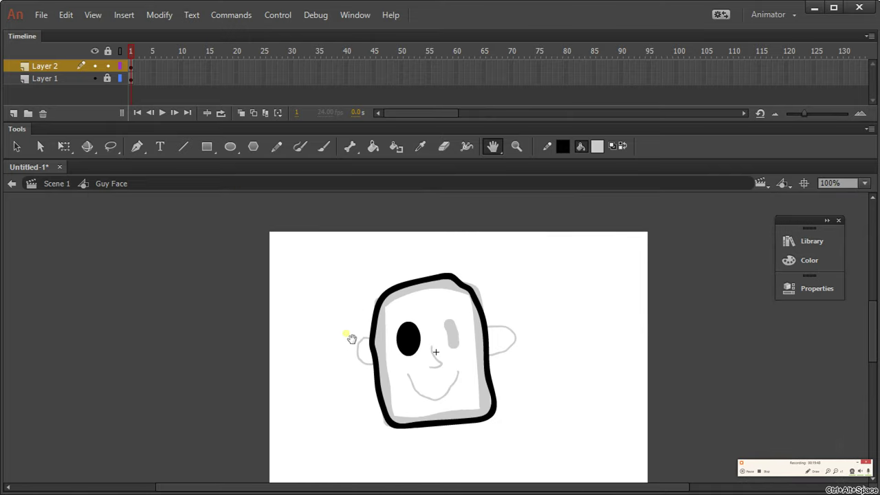
key("v")
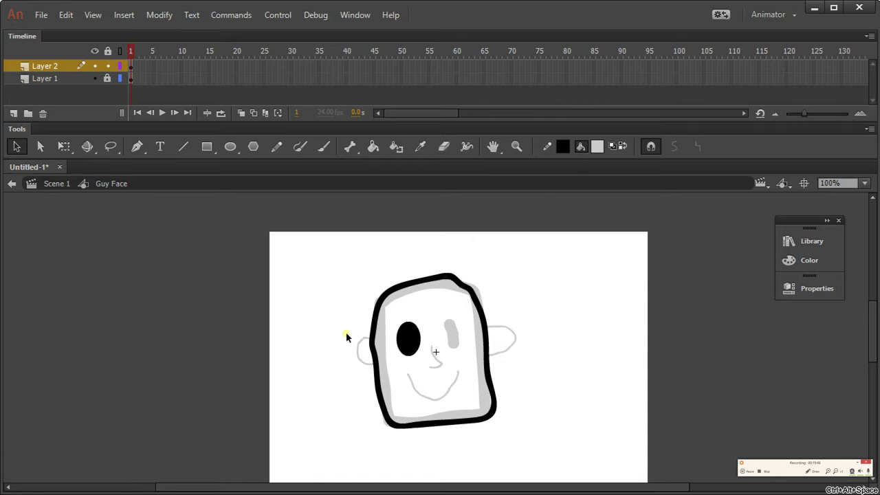
left_click(413, 341)
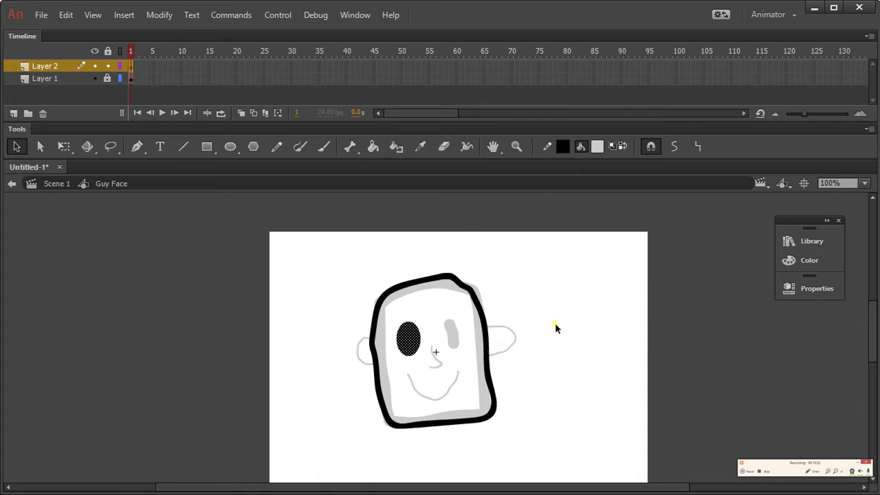
key("q")
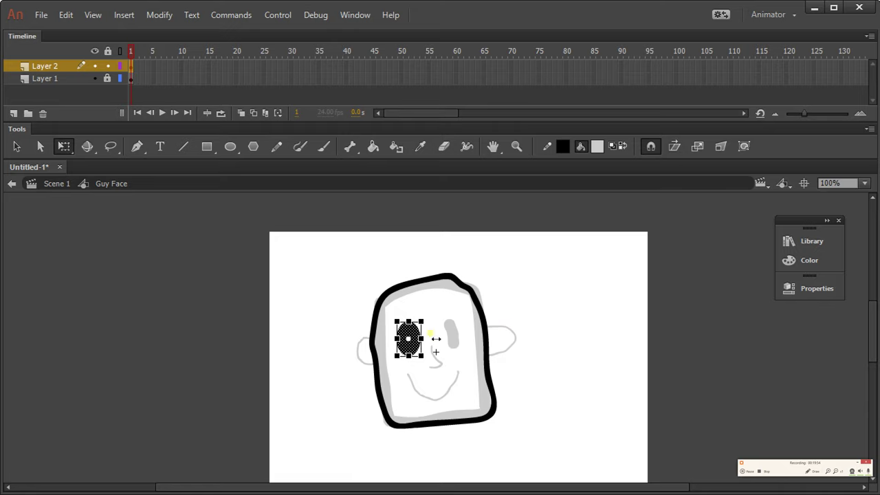
left_click_drag(428, 343, 422, 343)
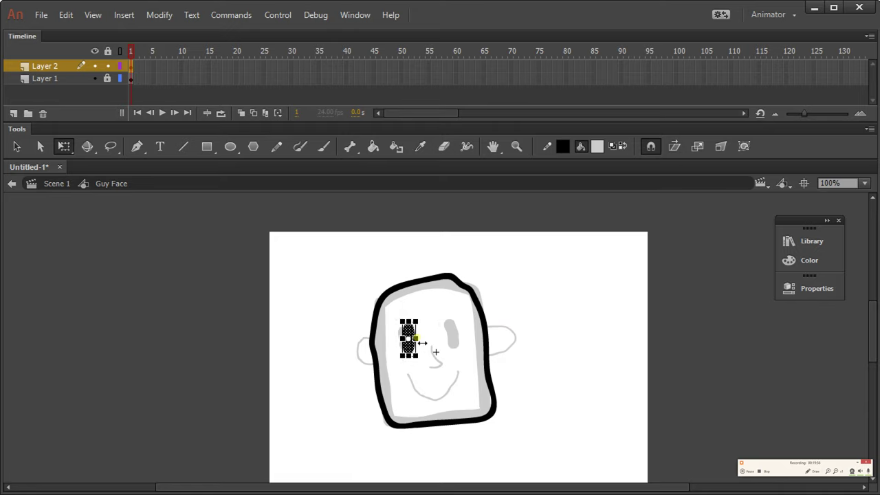
left_click(535, 315)
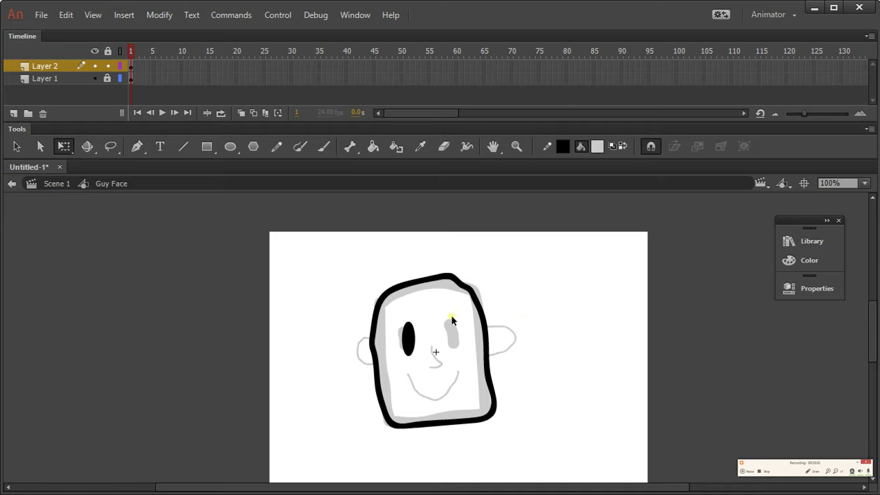
Convert the left eye's black oval into a Graphic symbol named Eye 1
left_click(411, 340)
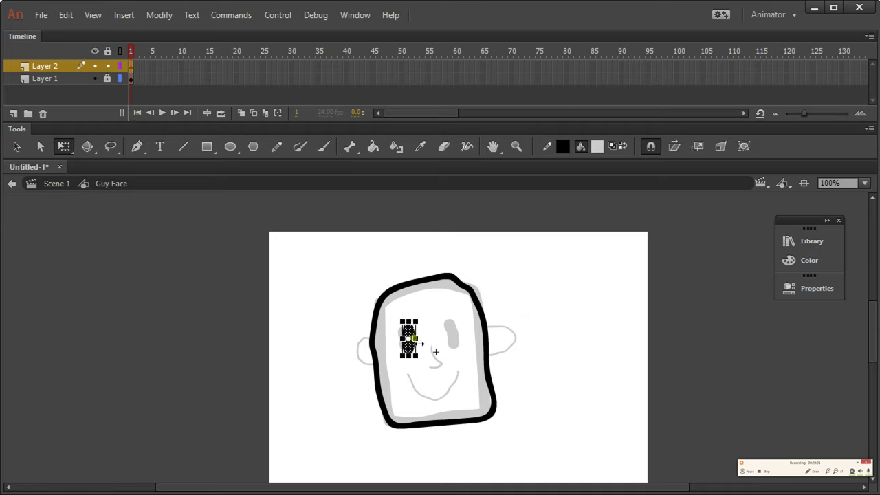
left_click(620, 312)
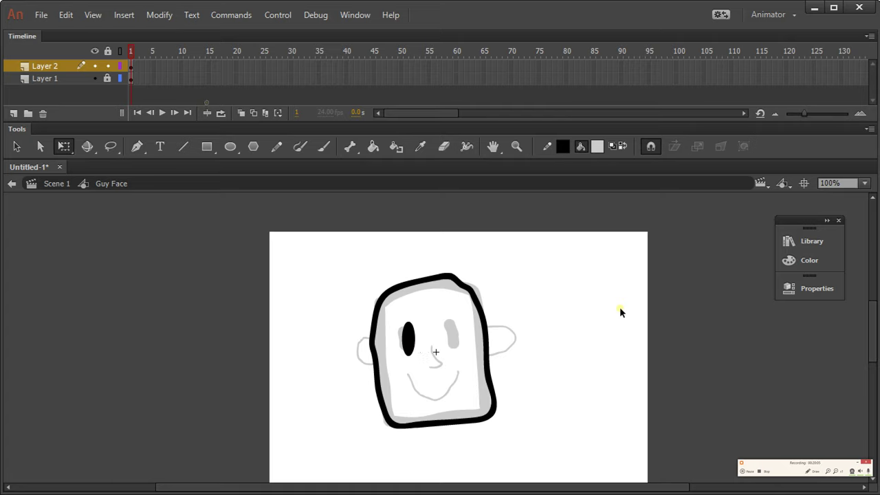
left_click(410, 339)
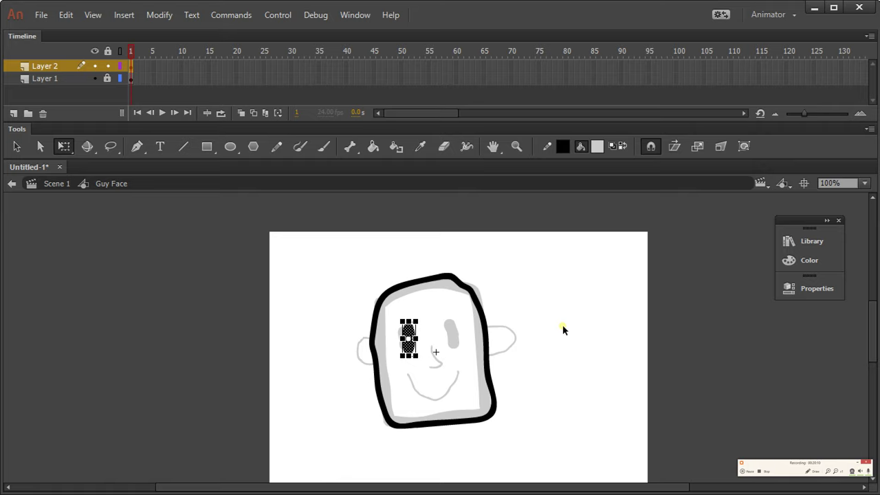
key("F8")
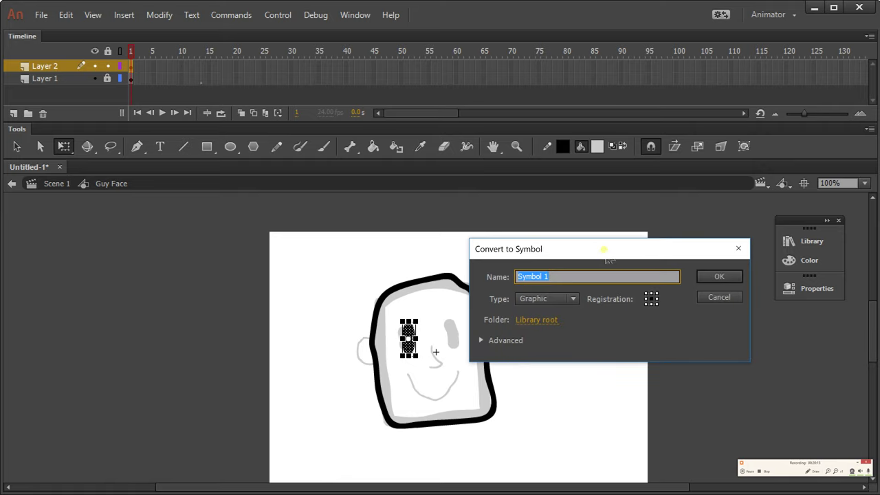
left_click_drag(603, 250, 622, 242)
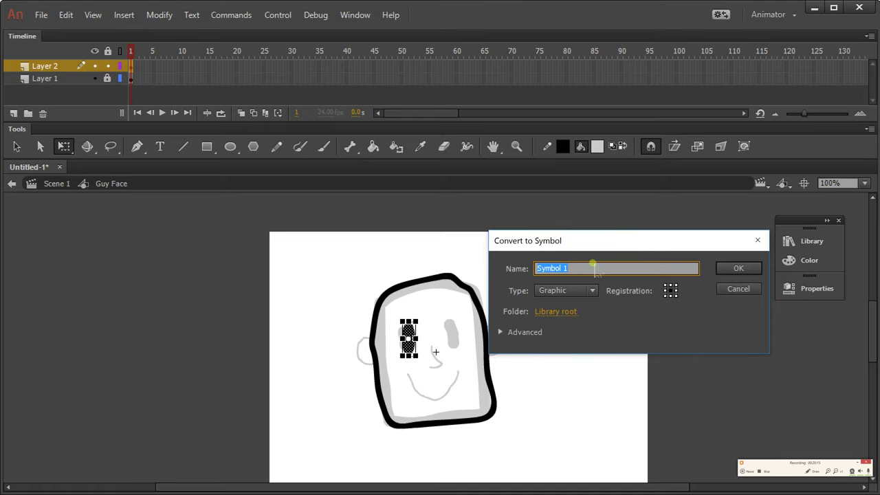
type("Eye")
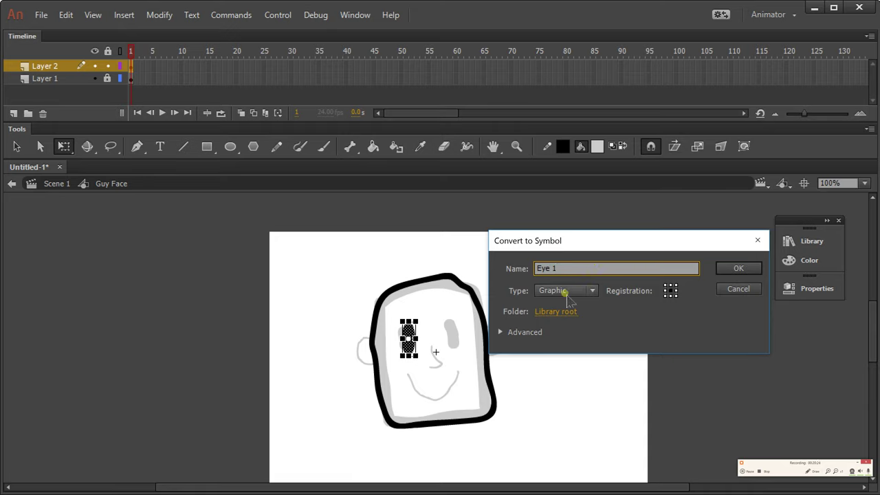
left_click(736, 272)
left_click(551, 313)
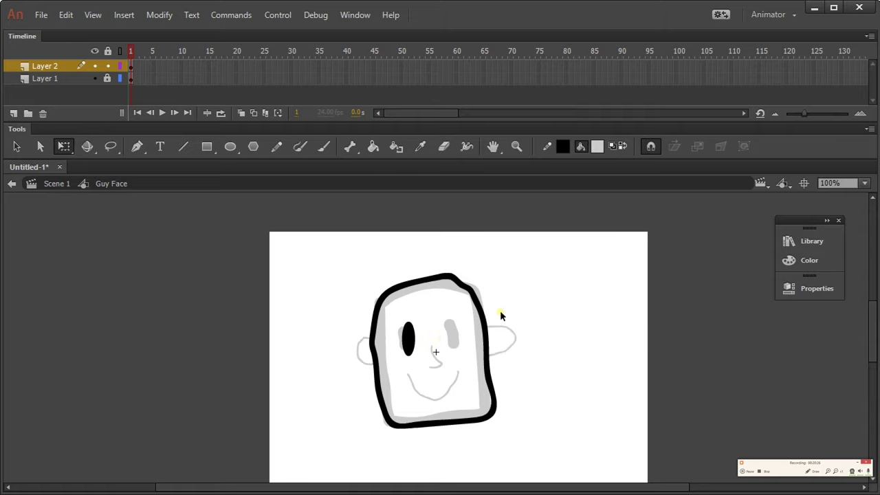
Shift the left eye symbol slightly upward and place a duplicate of it over the right eye's grey sketch
key("ctrl+space")
left_click(443, 337)
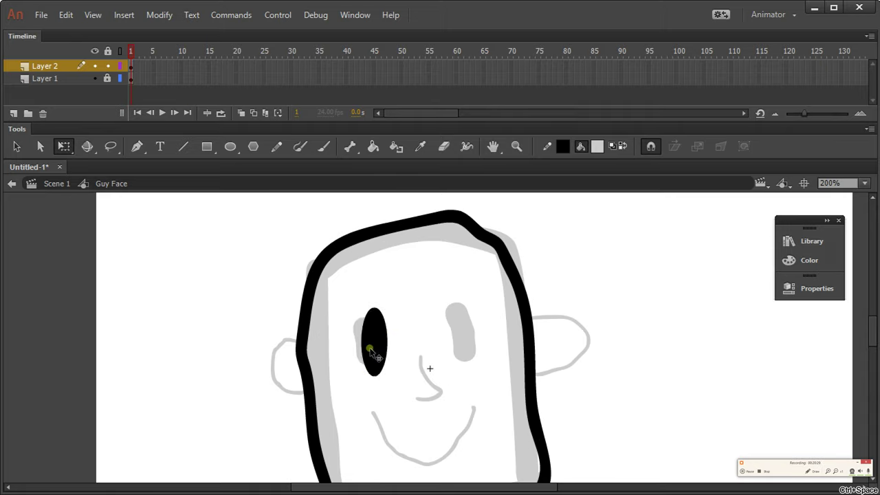
left_click(406, 344)
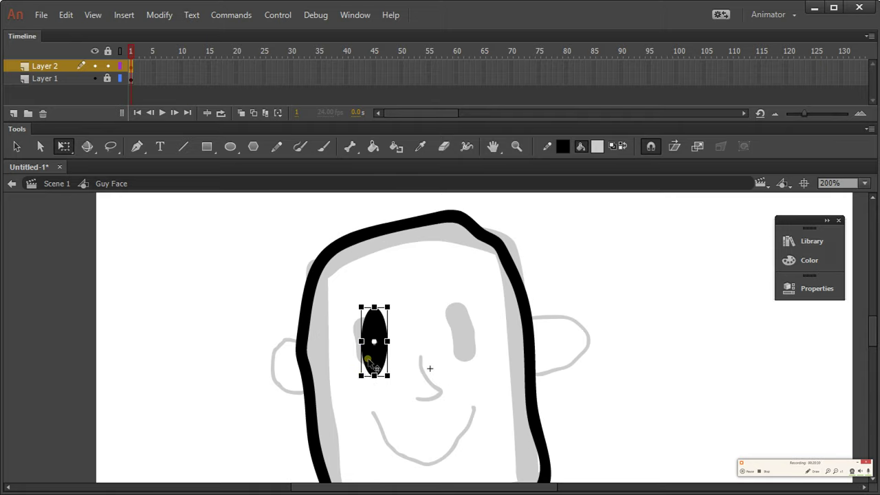
left_click_drag(377, 365, 376, 359)
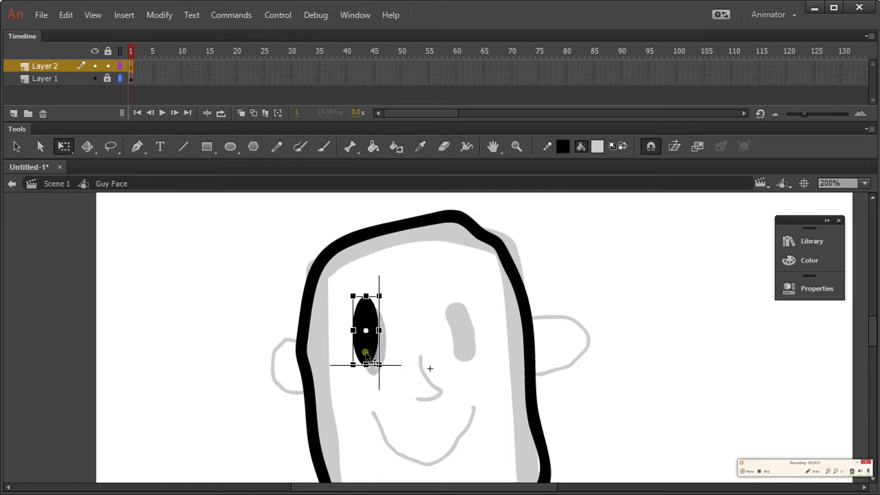
left_click(563, 287)
left_click(384, 344)
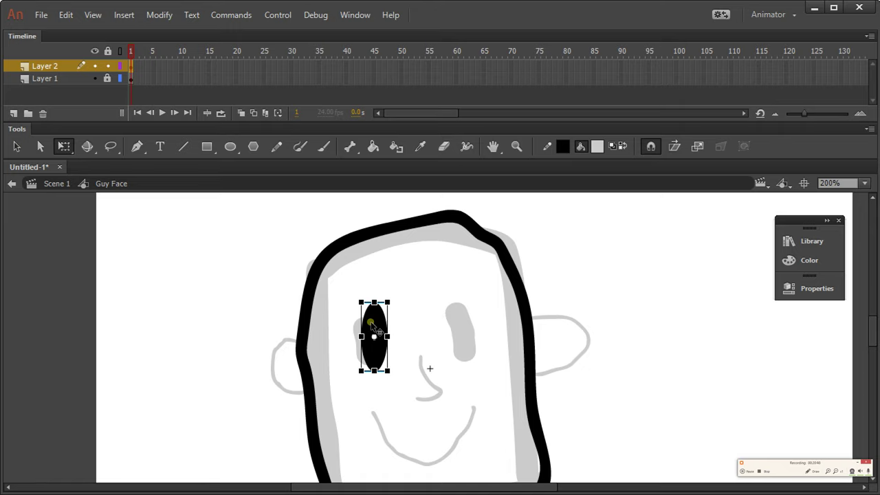
left_click_drag(371, 324, 458, 326)
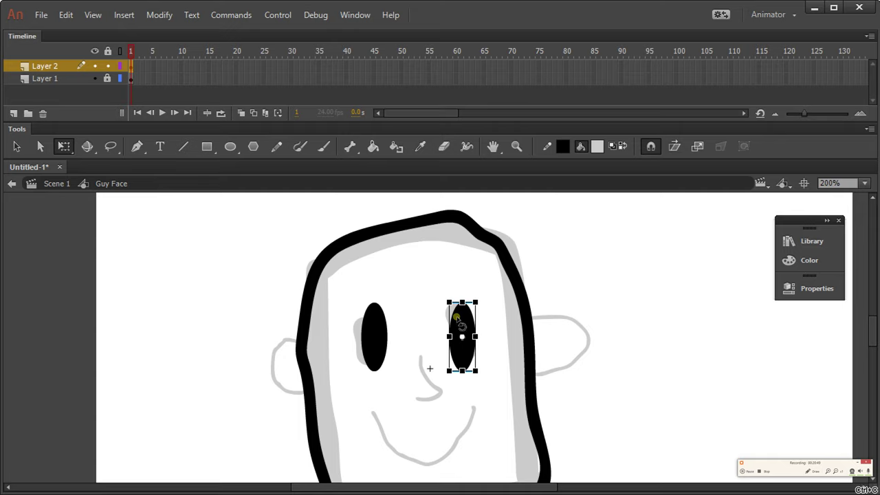
Paste an extra copy of the eye symbol between the two eyes and delete it
key("ctrl+v")
left_click_drag(435, 333, 409, 307)
key("Delete")
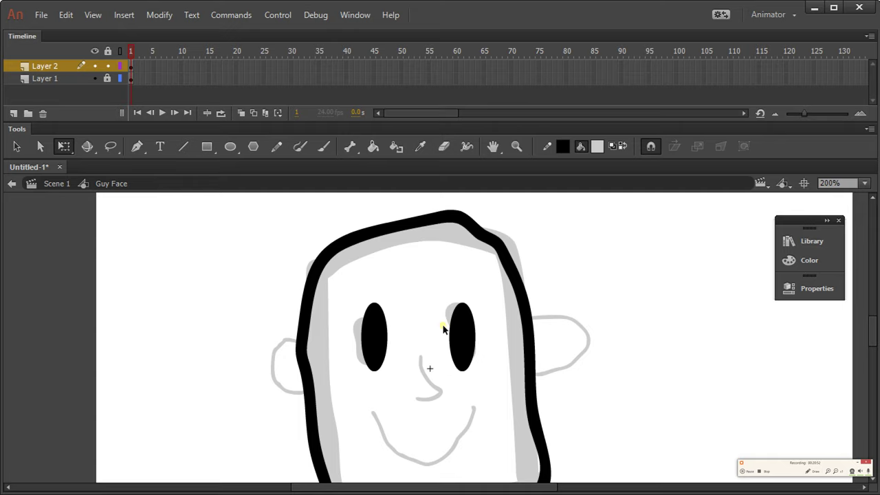
Move the left eye symbol slightly up and outward so it covers its grey sketch
mouse_move(385, 344)
left_mouse_down()
mouse_move(376, 344)
mouse_move(384, 339)
left_mouse_up()
left_click(459, 344)
left_click(416, 335)
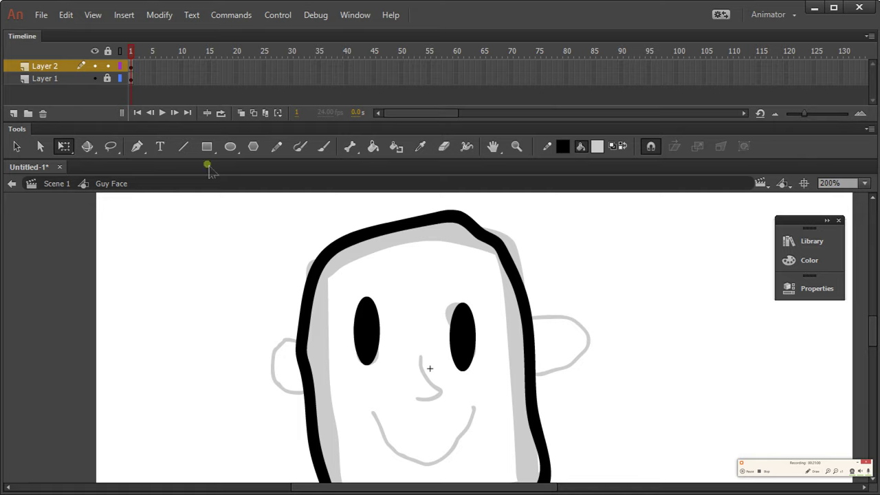
Trace the sketched nose with the Pen tool as a black hooked curve, from the bridge round to the base
left_click(139, 150)
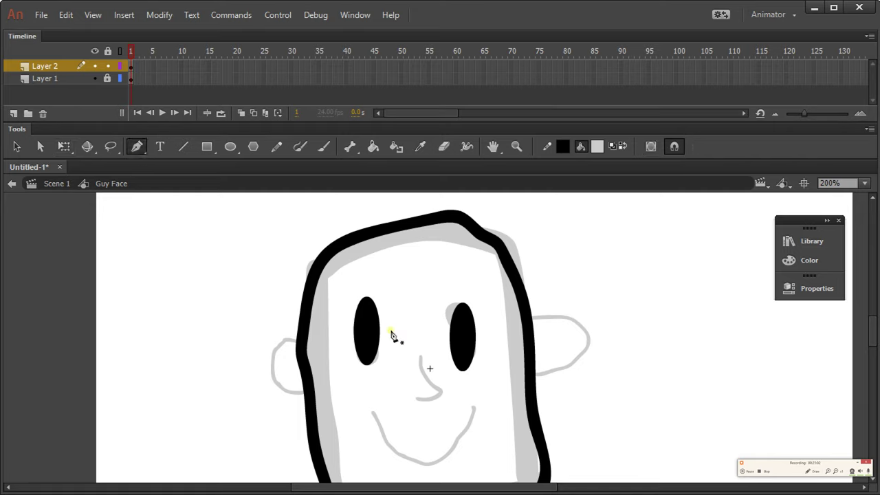
left_click(422, 355)
left_click_drag(430, 397, 454, 392)
left_click_drag(454, 396, 388, 389)
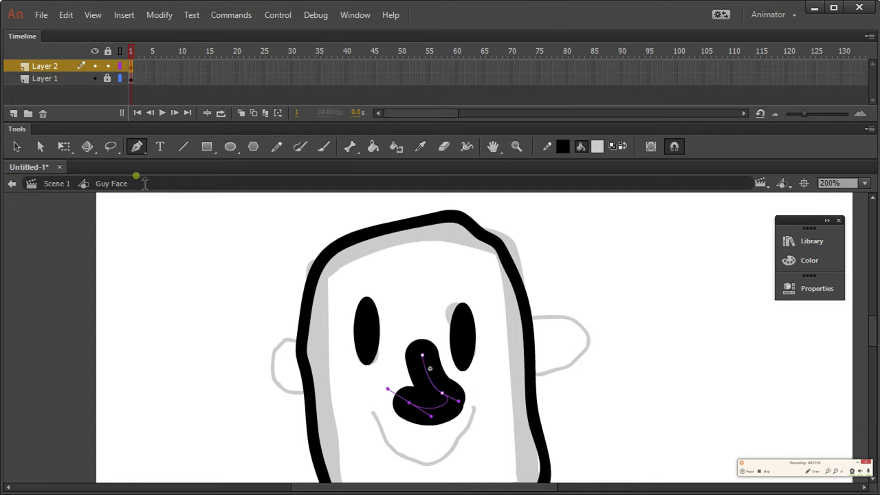
Reduce the nose curve's stroke size to 9.10
left_click(17, 146)
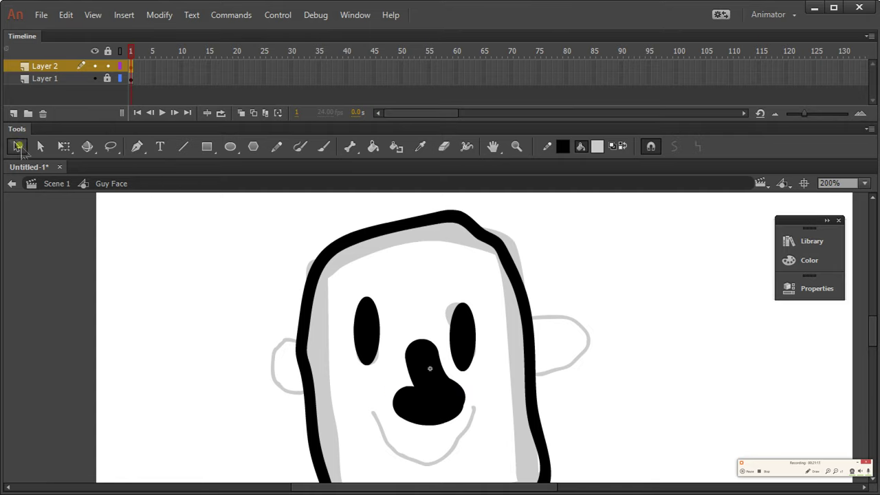
left_click(457, 405)
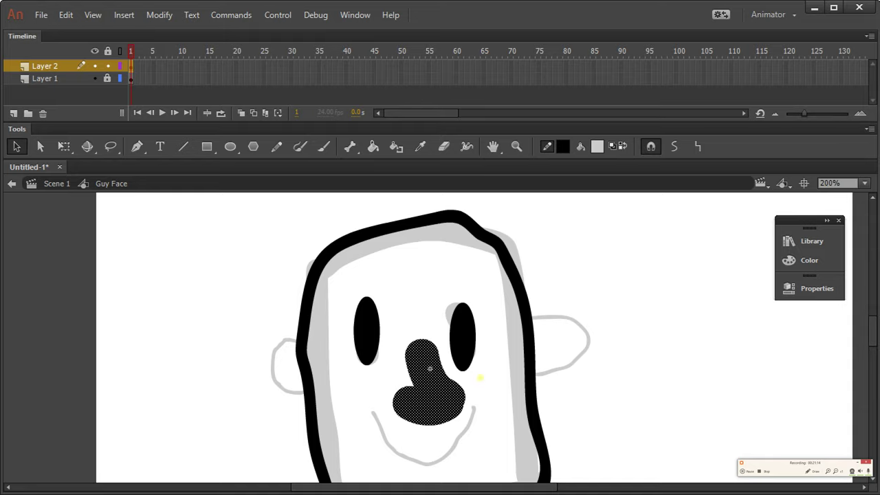
left_click(818, 242)
left_click(804, 289)
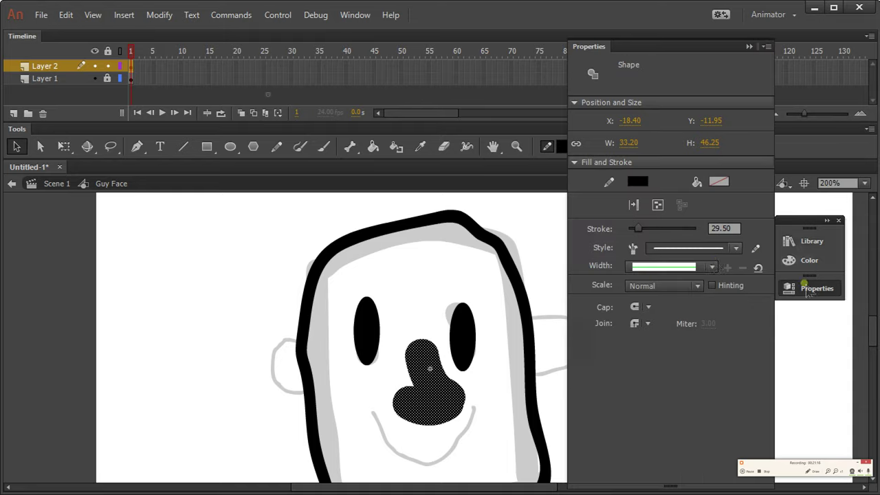
left_click_drag(639, 227, 634, 234)
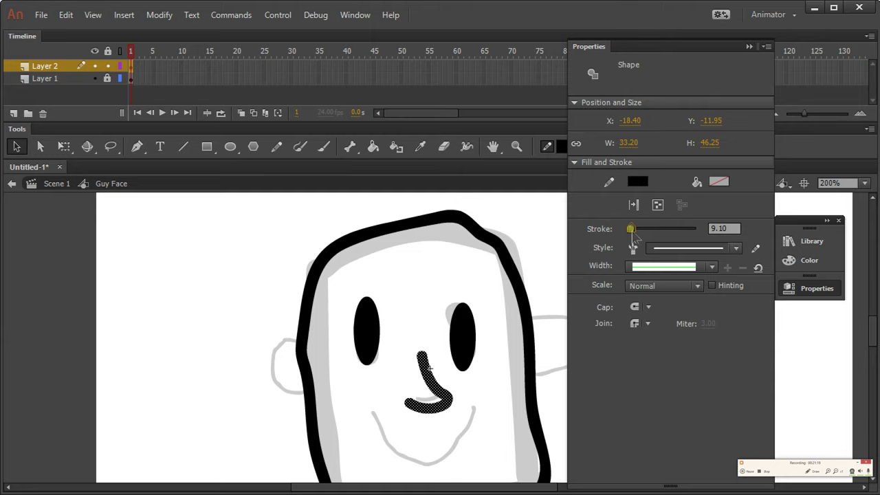
left_click(531, 284)
Apply Width Profile 1 to the nose stroke so both of its ends taper
left_click(448, 403)
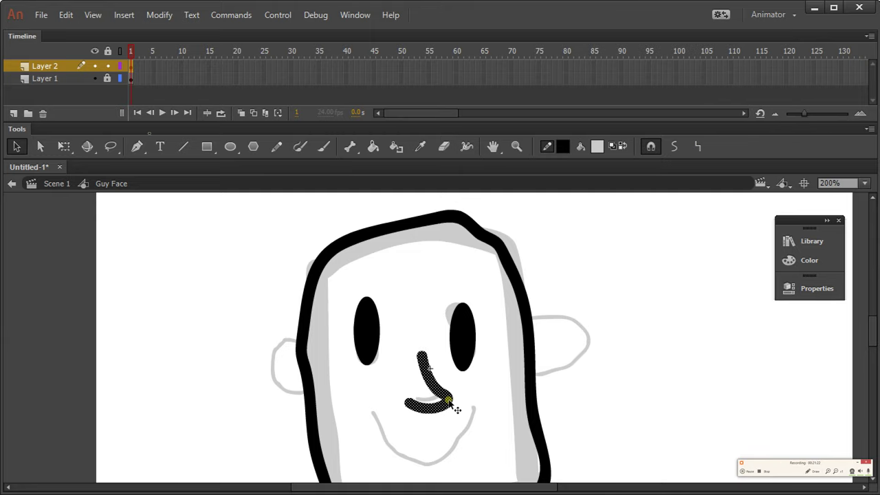
left_click(819, 288)
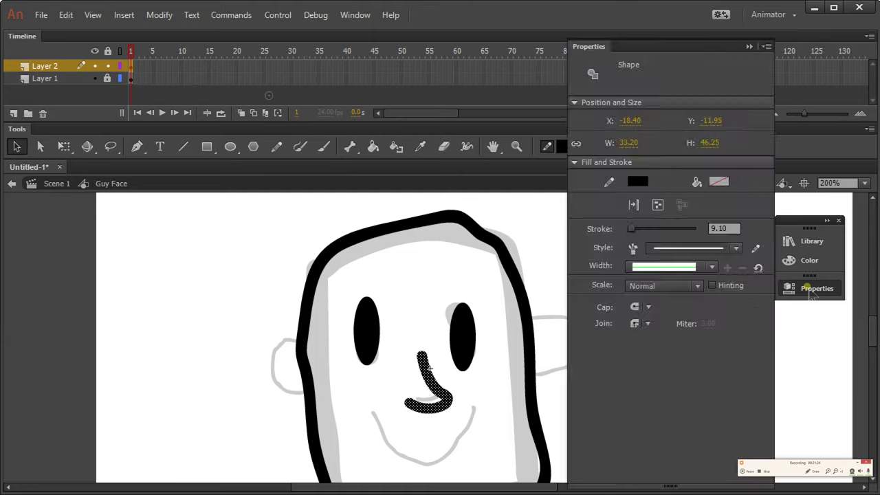
left_click(711, 267)
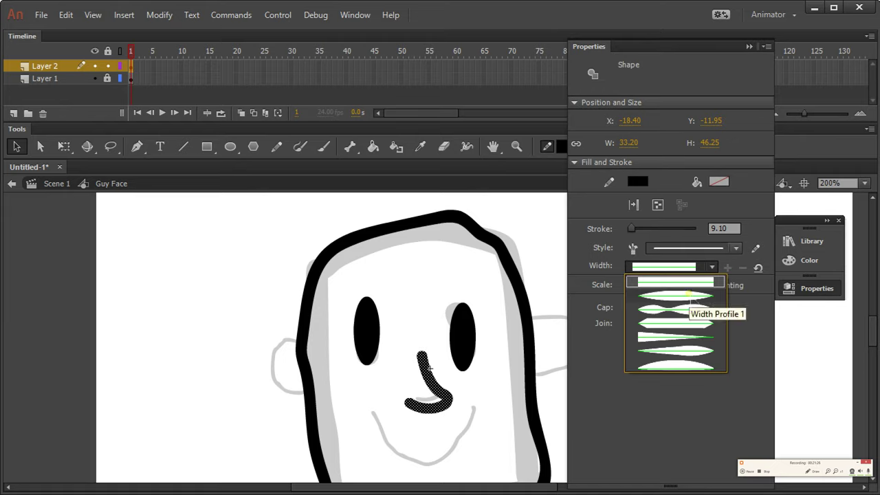
left_click(687, 294)
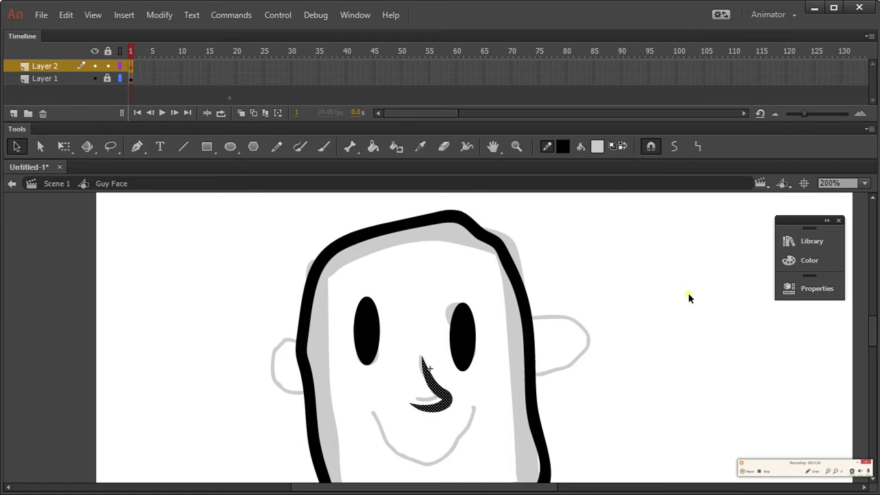
left_click(640, 275)
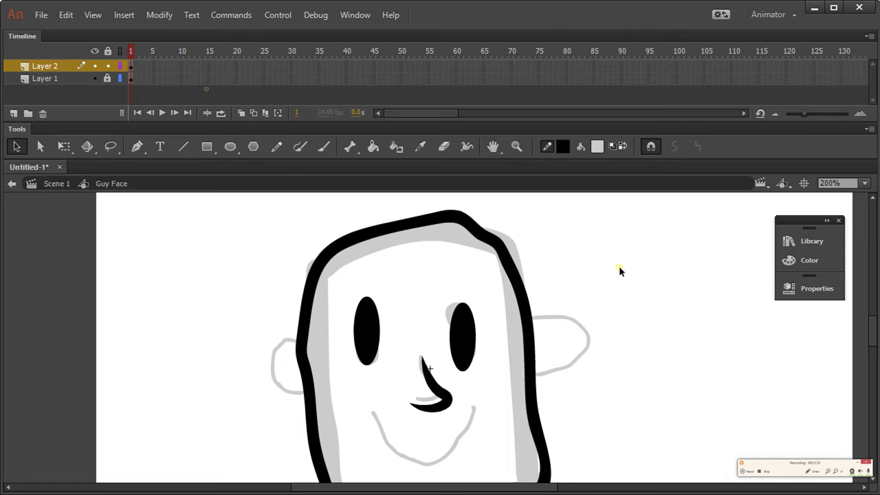
Convert the nose stroke to a symbol named Nose and shift it slightly up and to the left
left_click(442, 403)
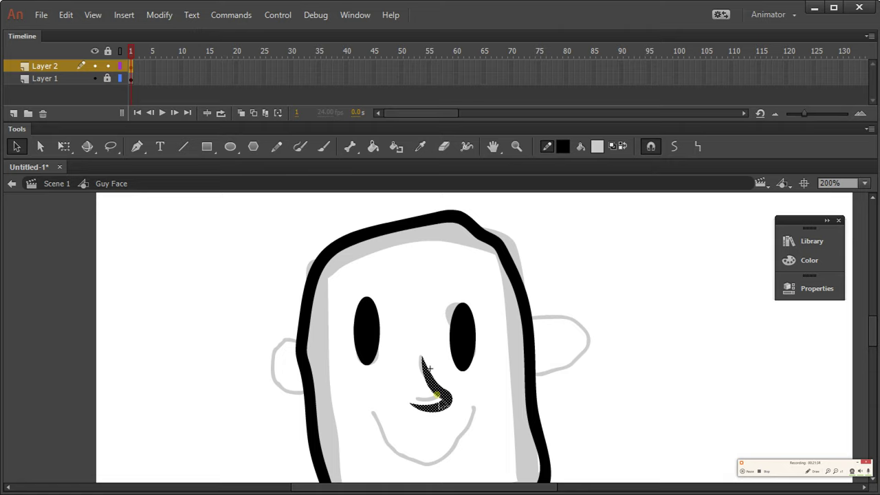
key("F8")
type("Nose")
key("Return")
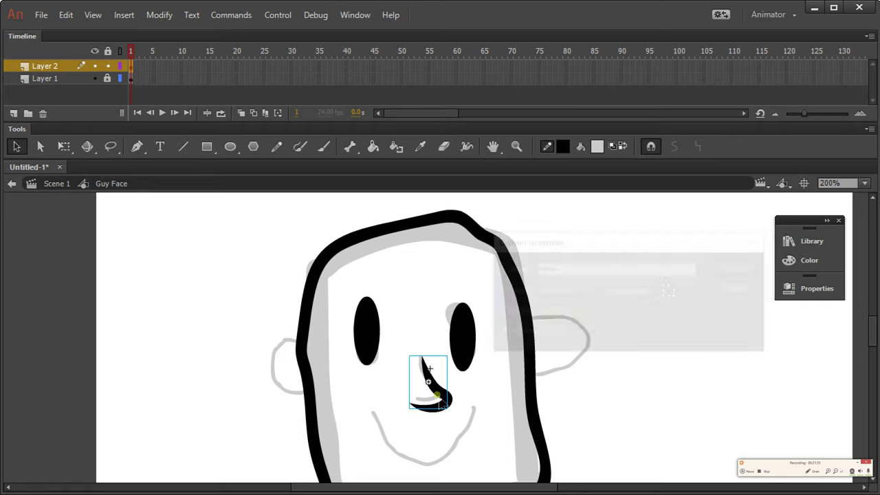
left_click(553, 389)
left_click(448, 405)
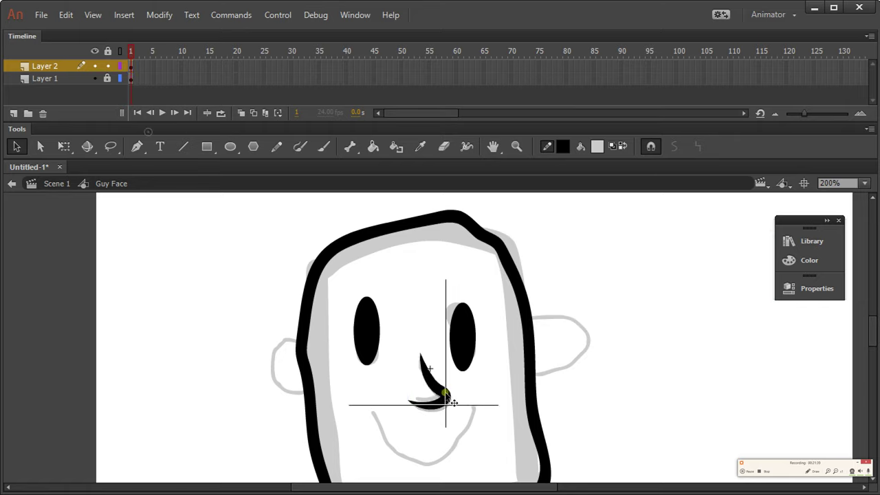
left_click(537, 425)
left_click(473, 397)
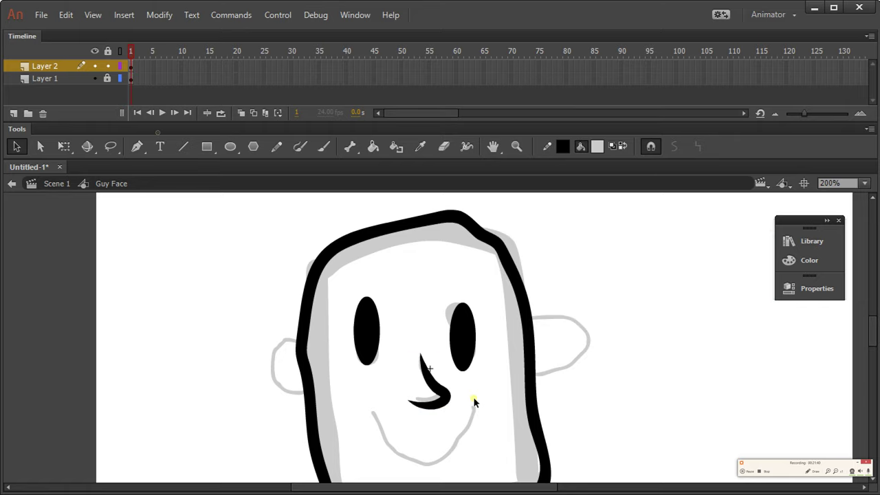
Draw a tall oval with a black outline and grey fill in the empty area beside the head
key("p")
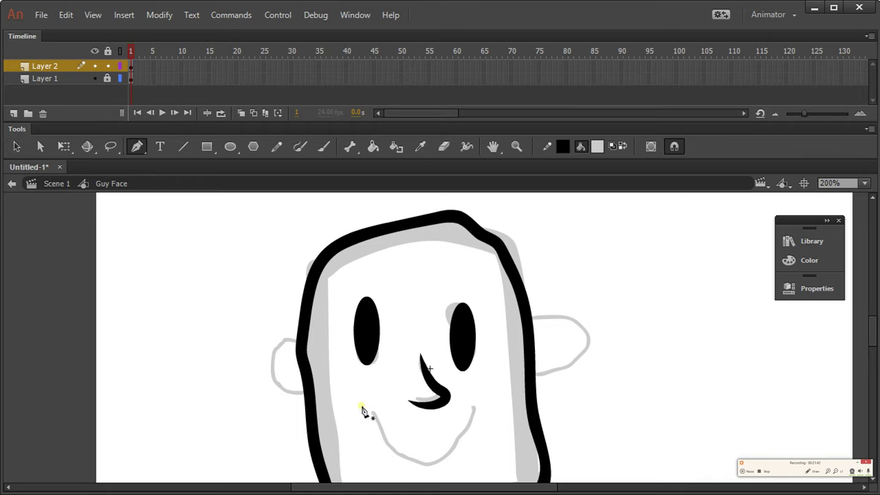
left_click(372, 413)
left_click(224, 148)
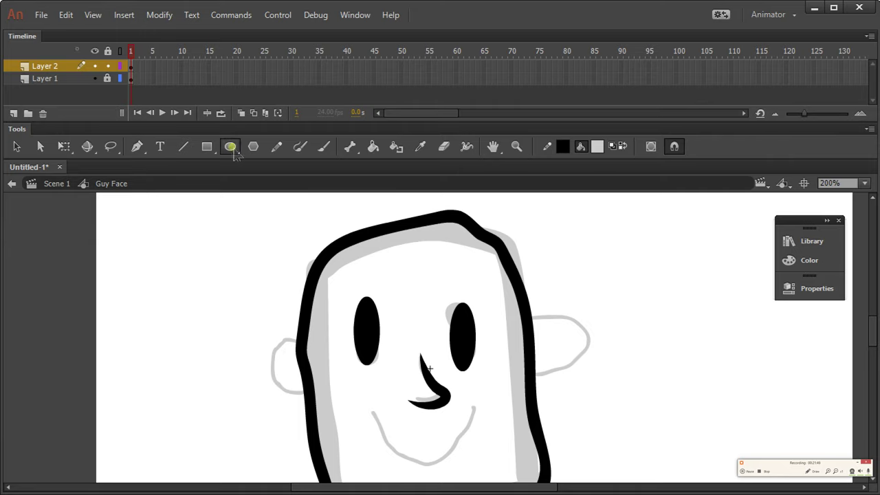
left_click_drag(604, 242, 699, 411)
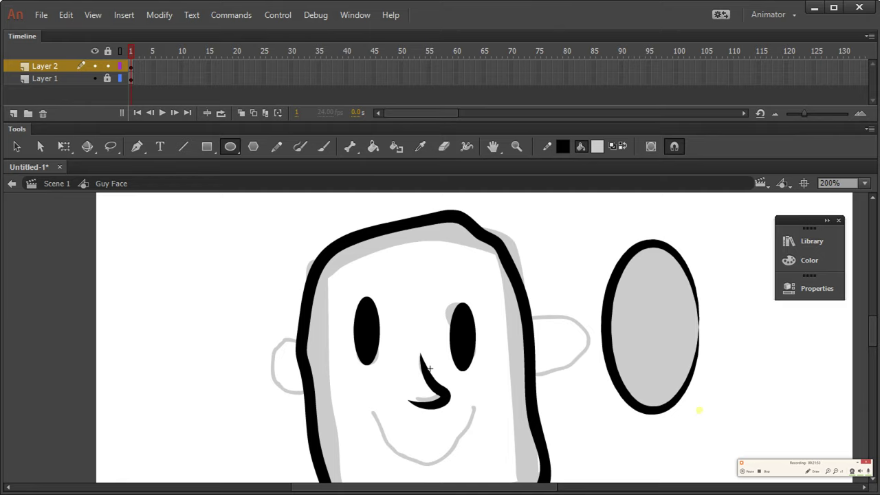
key("v")
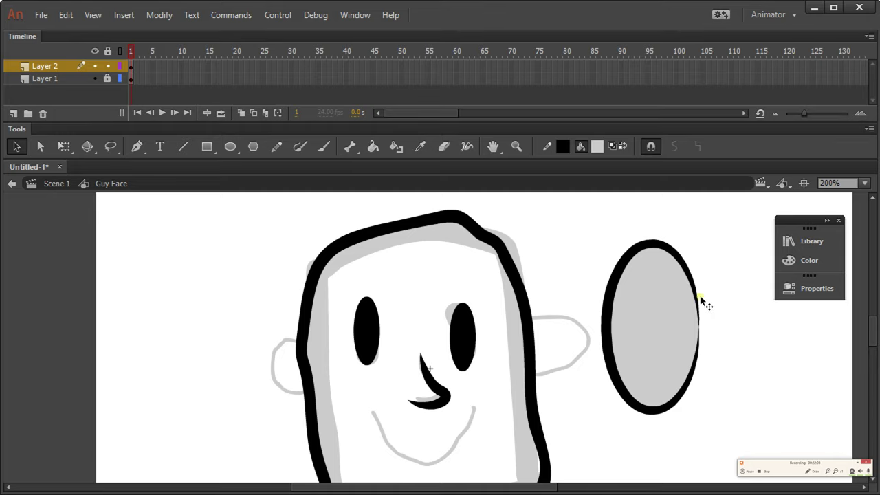
Delete the oval's grey fill and the upper part of its outline, keeping only the lower arc
left_click(653, 320)
key("Delete")
left_click_drag(555, 212, 748, 357)
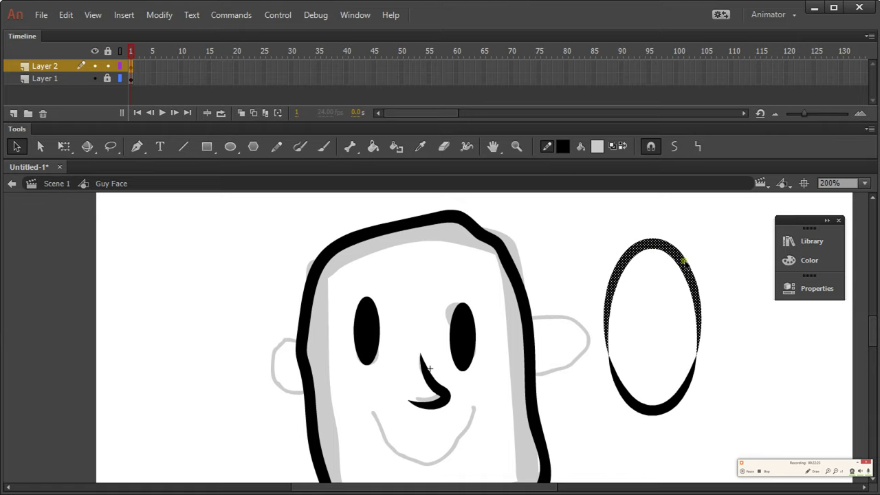
key("Delete")
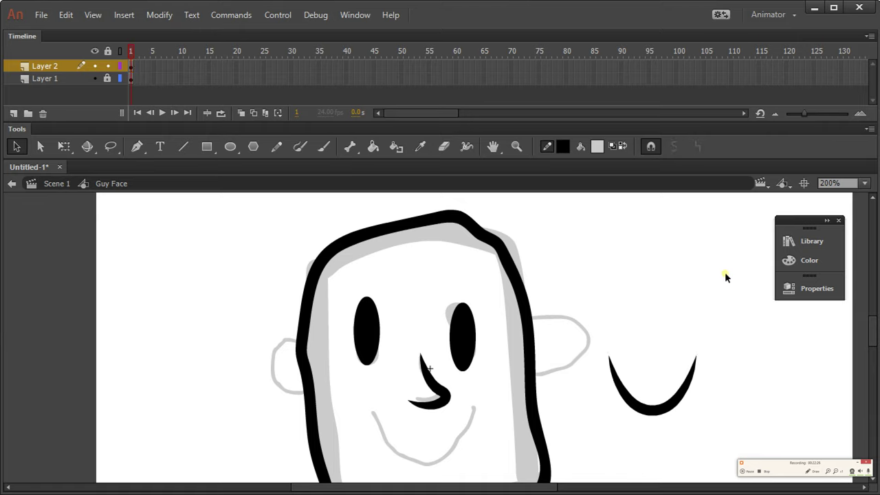
Move the arc onto the sketched mouth and stretch it horizontally into a wider smile
left_click(653, 421)
left_click_drag(657, 417, 431, 472)
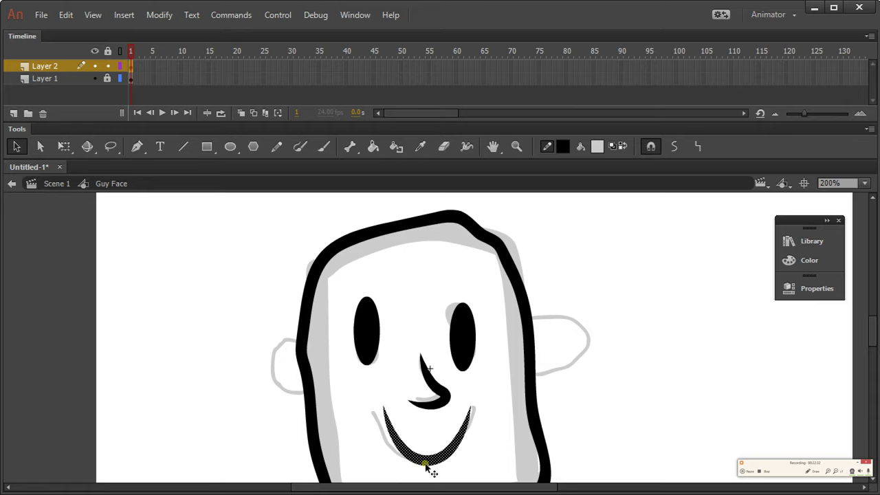
key("q")
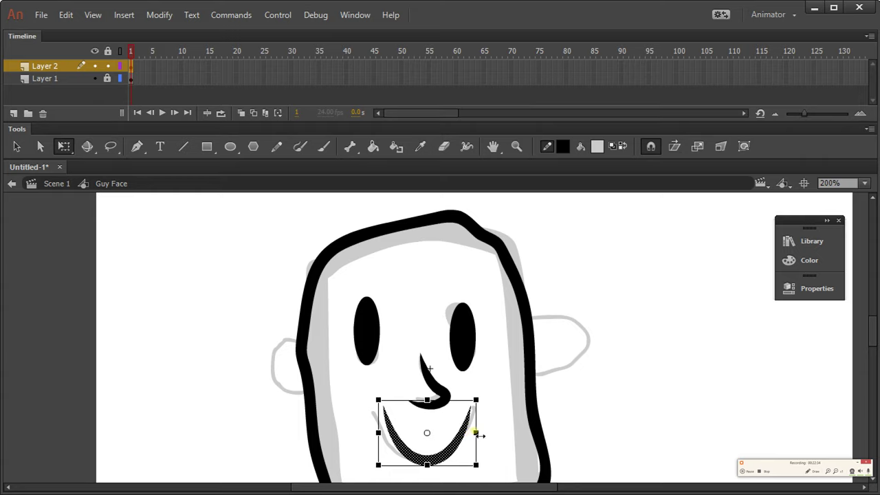
mouse_move(481, 437)
left_mouse_down()
mouse_move(502, 437)
mouse_move(493, 437)
left_mouse_up()
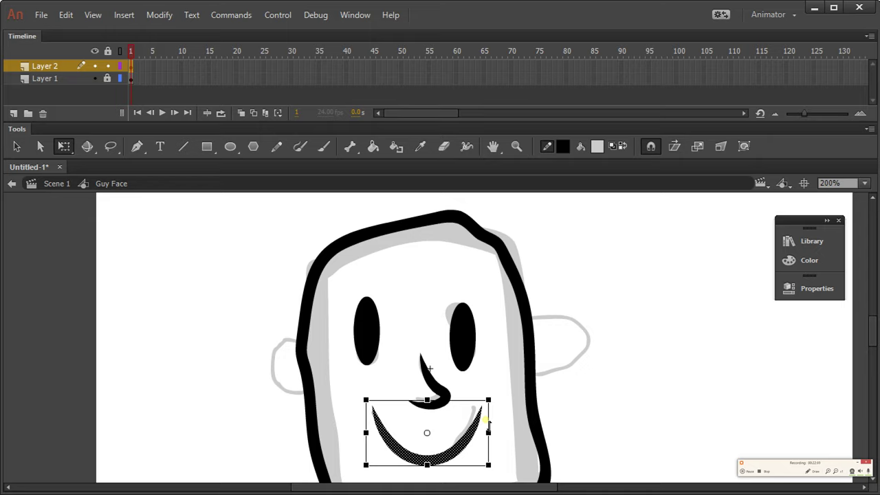
Convert the mouth arc to a graphic symbol named Smiley and deselect it
key("F8")
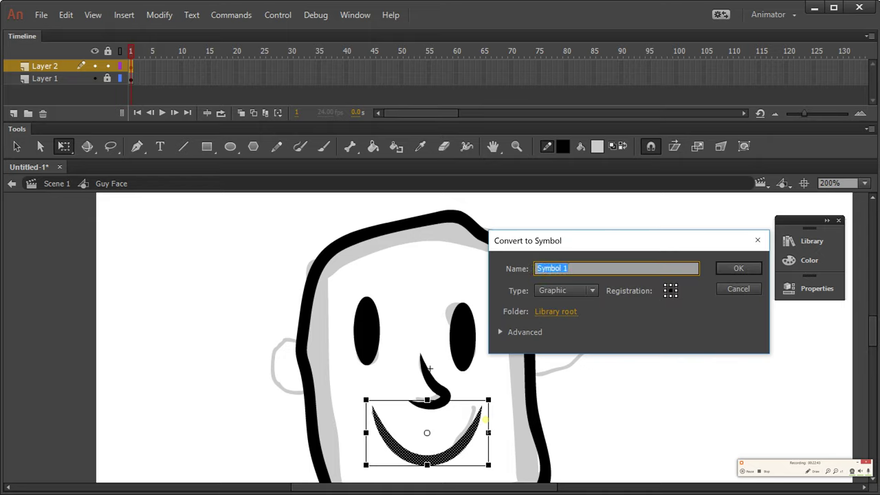
type("Smi")
type("ley")
key("Return")
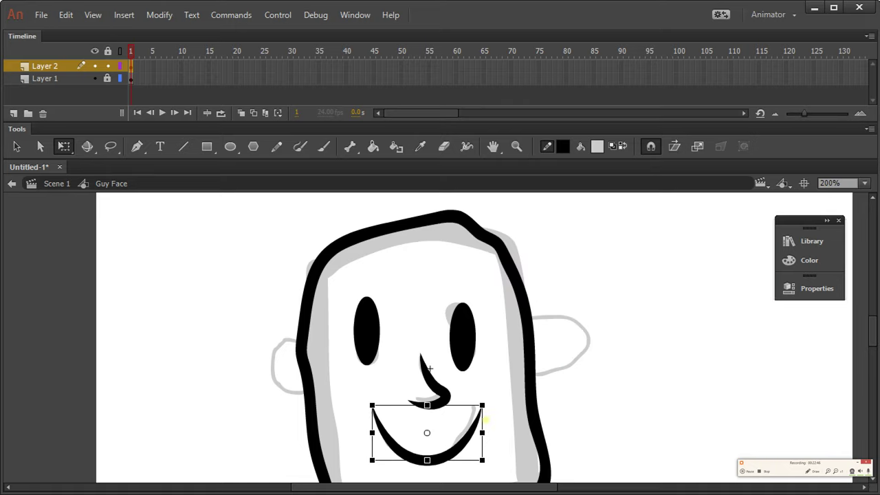
left_click(599, 375)
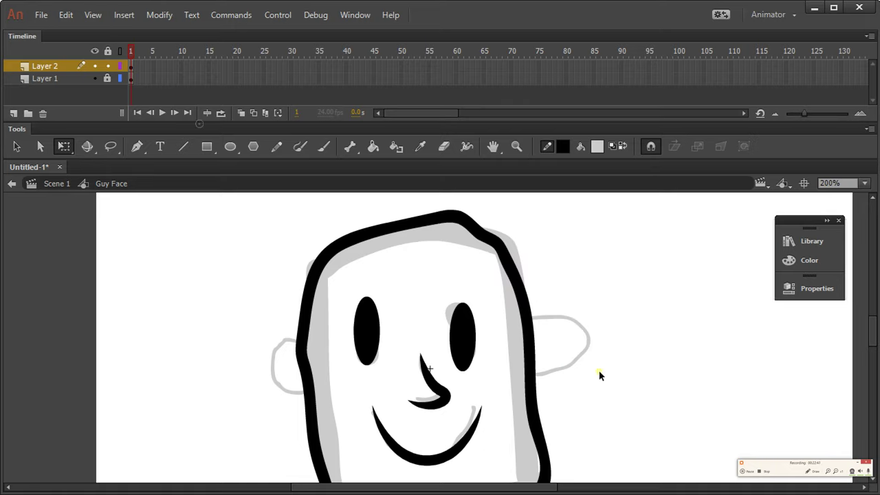
left_click(472, 447)
left_click(604, 407)
key("v")
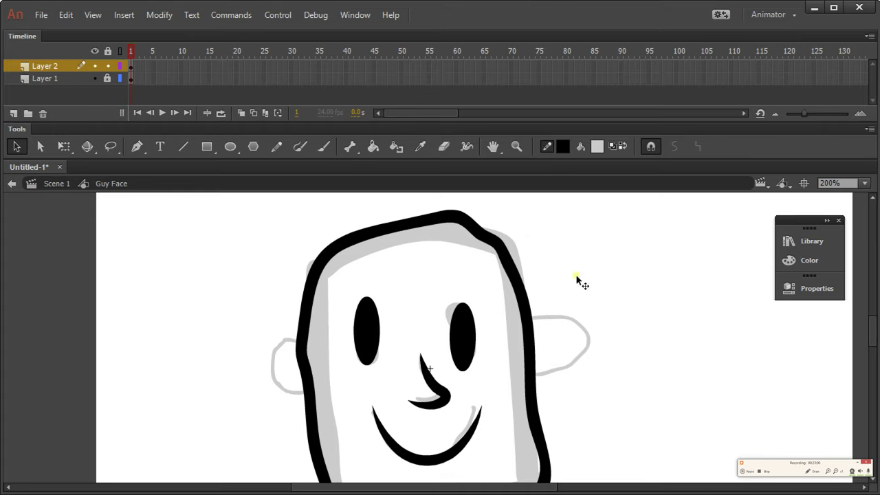
key("b")
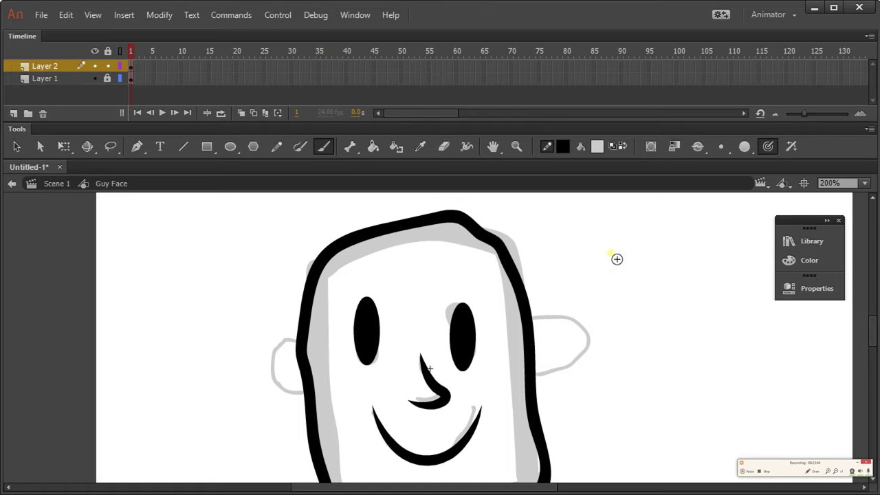
mouse_move(538, 239)
left_mouse_down()
mouse_move(612, 214)
mouse_move(627, 273)
mouse_move(664, 294)
mouse_move(668, 315)
left_mouse_up()
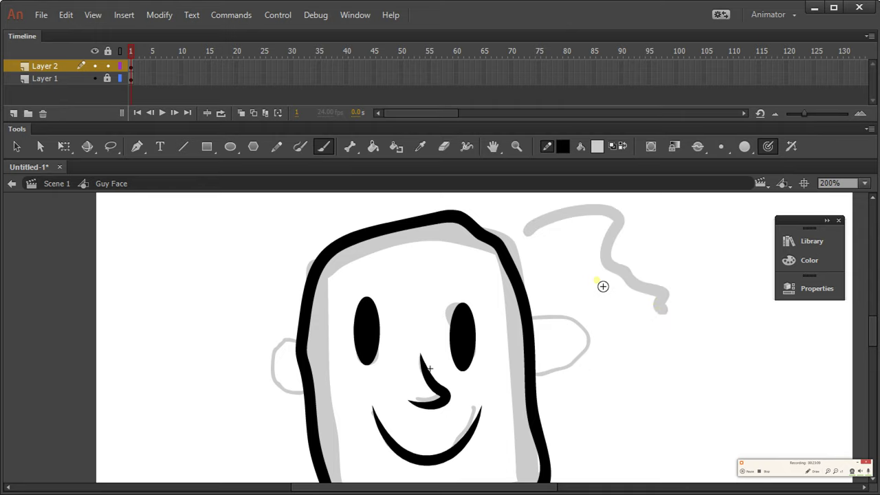
key("ctrl+z")
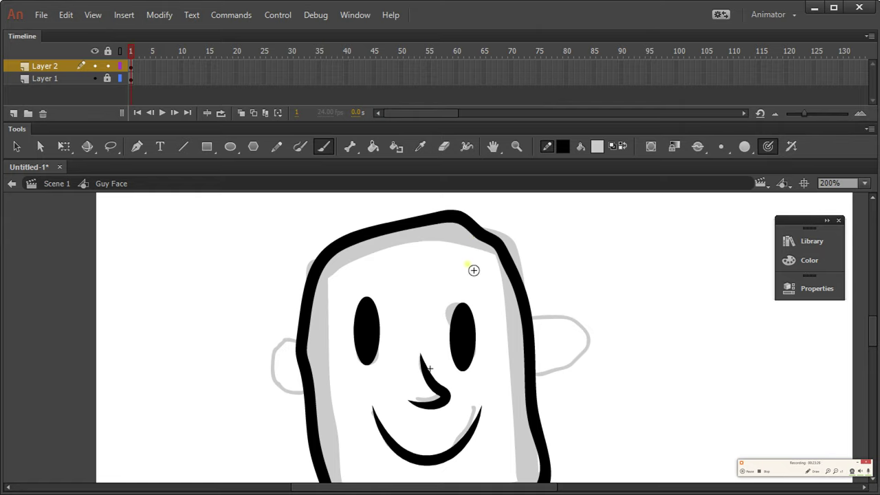
Select the bumpy upper-right section of the head outline and apply the Smooth command to it
key("v")
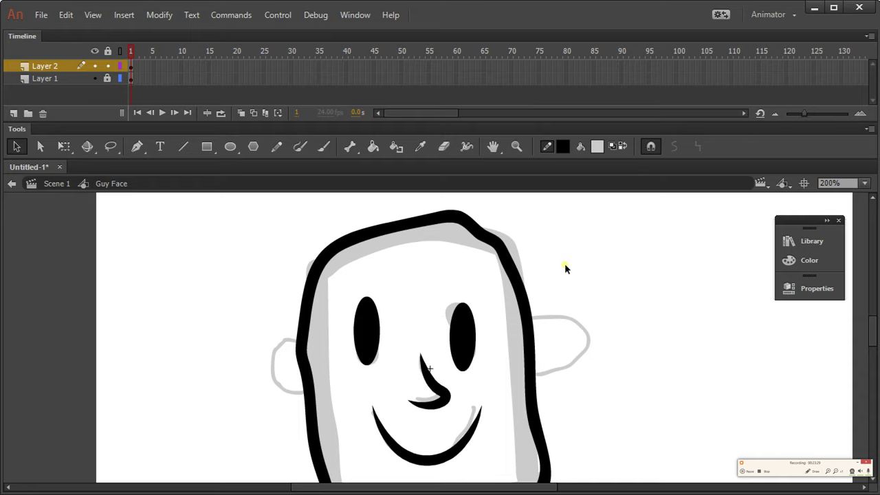
left_click(485, 243)
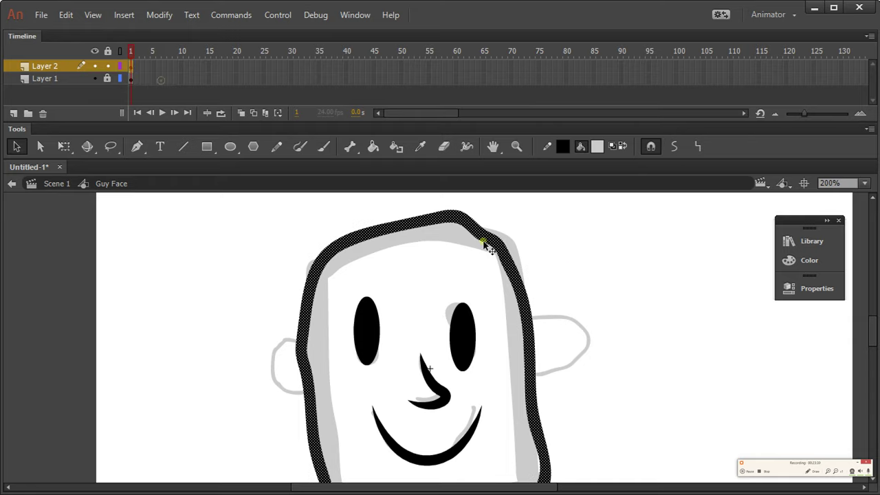
left_click(546, 239)
left_click_drag(421, 199, 582, 294)
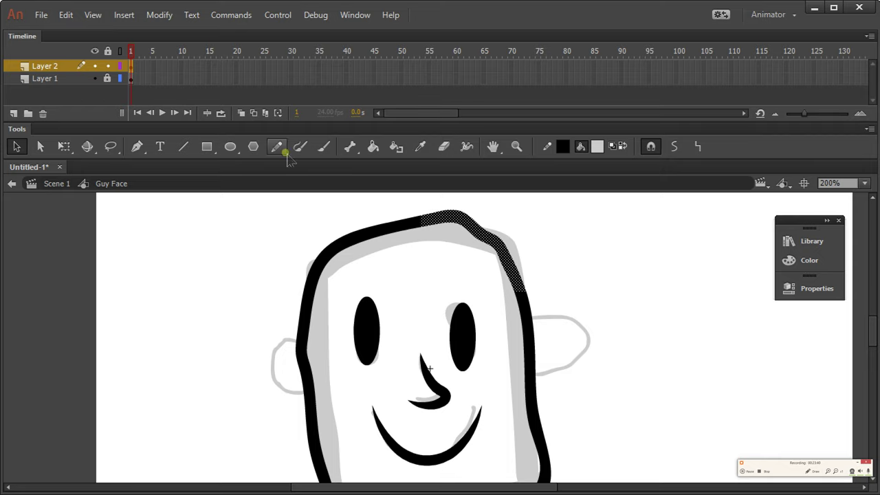
left_click(159, 15)
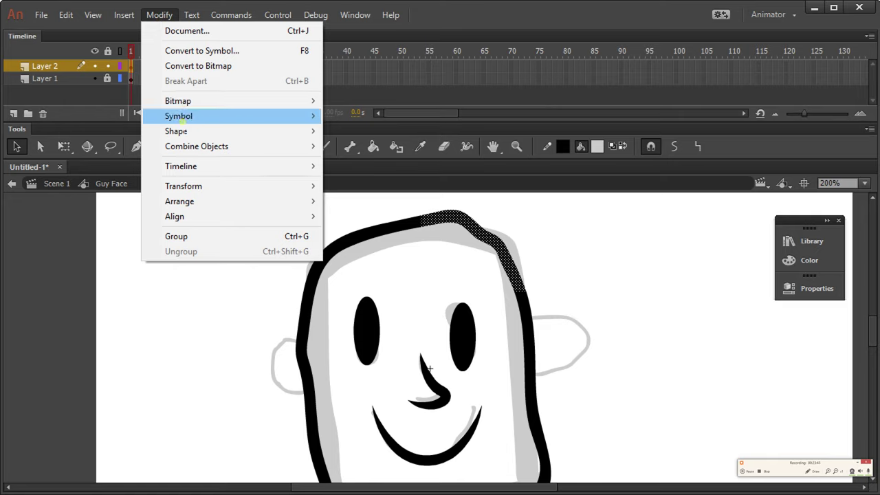
mouse_move(186, 130)
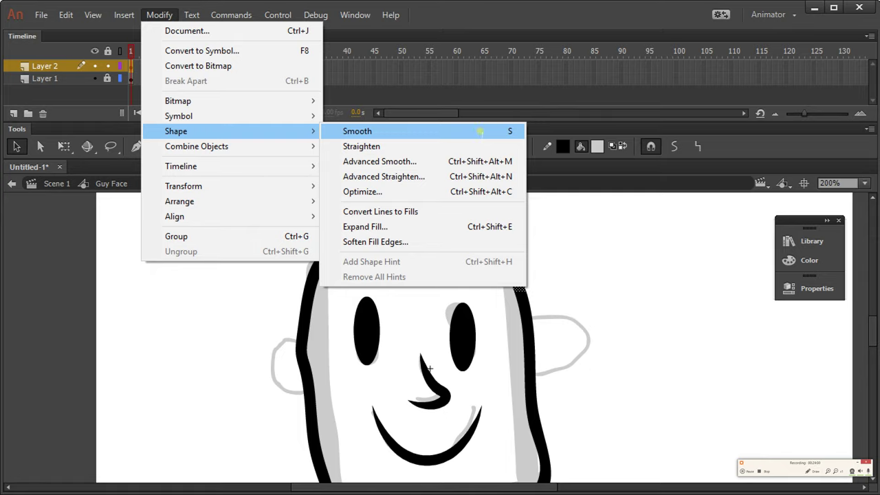
left_click(494, 132)
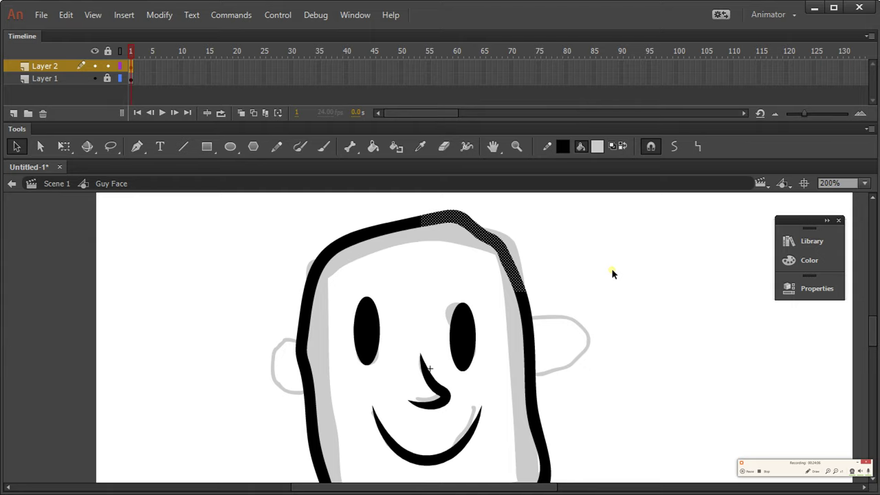
Keep smoothing the selected upper-right section until its bump is rounded into an even curve, and deselect it
key("ctrl+z")
key("ctrl+y")
key("ctrl+z")
key("ctrl+y")
key("ctrl+z")
key("ctrl+y")
key("ctrl+z")
key("ctrl+y")
key("ctrl+z")
key("ctrl+z")
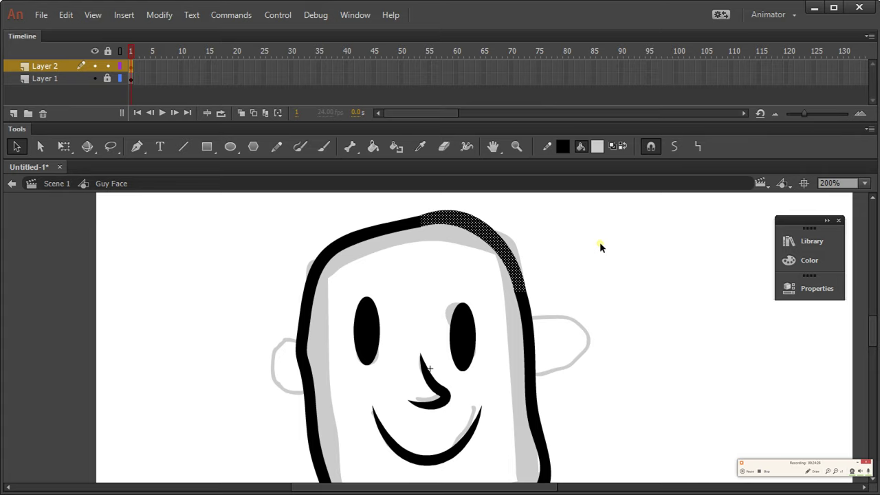
left_click(582, 257)
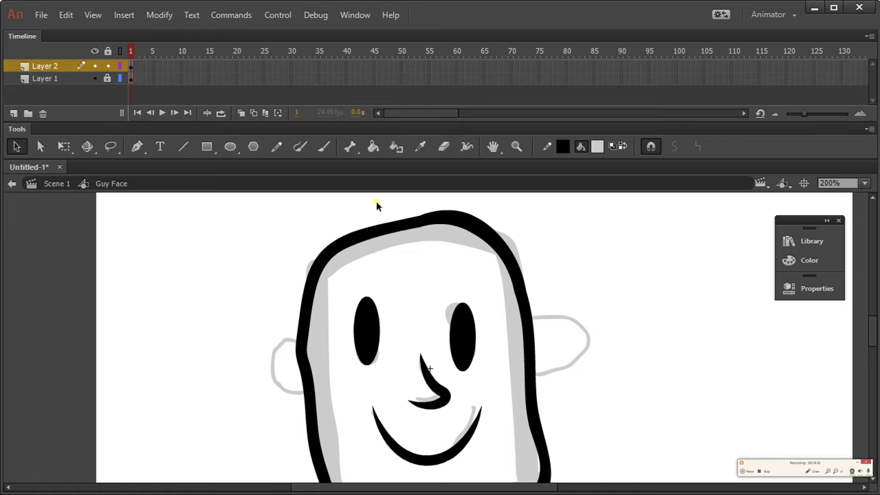
Select the short section at the top of the head outline and smooth it
left_click_drag(376, 202, 456, 243)
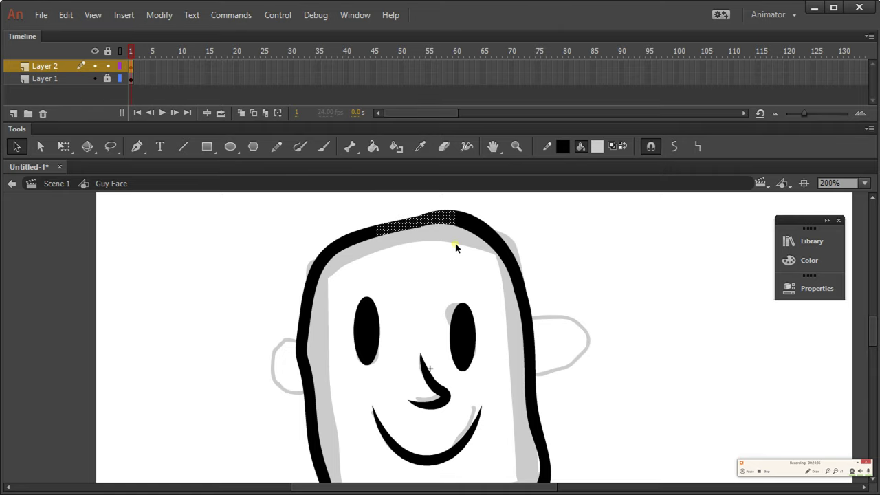
key("Up")
key("Up")
key("Down")
left_click(541, 243)
Smooth the head outline from the top of the head round to the right temple into one continuous arc
mouse_move(401, 204)
left_mouse_down()
mouse_move(515, 246)
mouse_move(555, 247)
mouse_move(639, 334)
mouse_move(645, 294)
left_mouse_up()
key("Down")
key("Down")
key("Down")
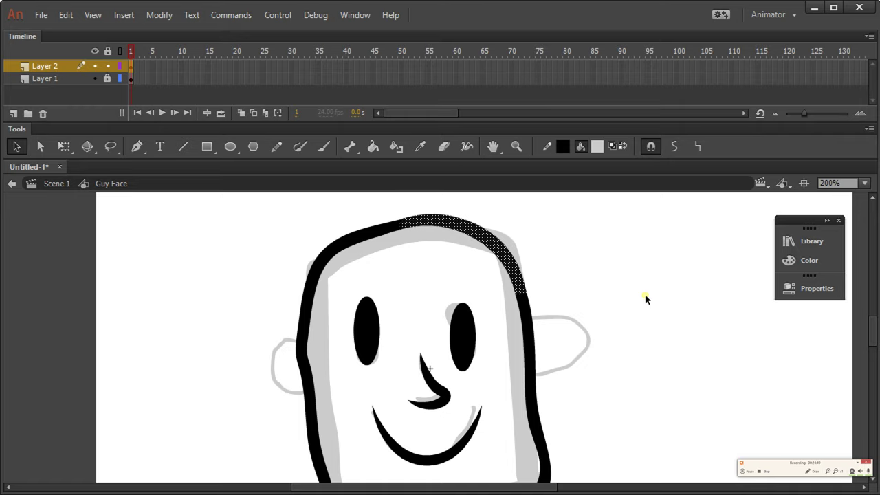
left_click(610, 294)
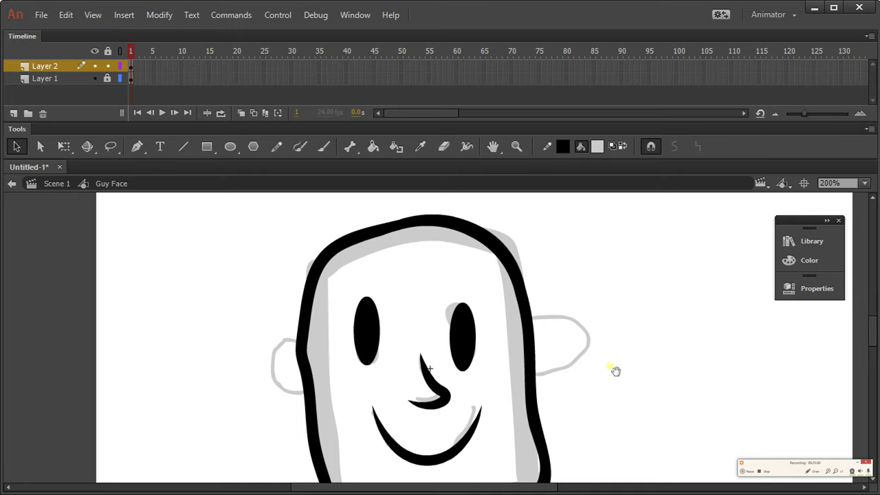
Smooth the head outline's left side, its top and its upper-left corner section by section, and leave nothing selected
left_click(534, 356, "ctrl+alt")
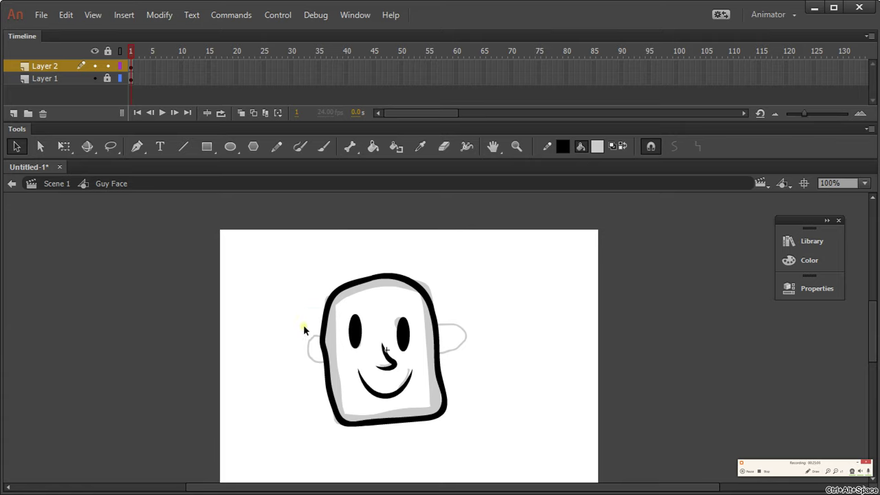
left_click_drag(306, 308, 333, 389)
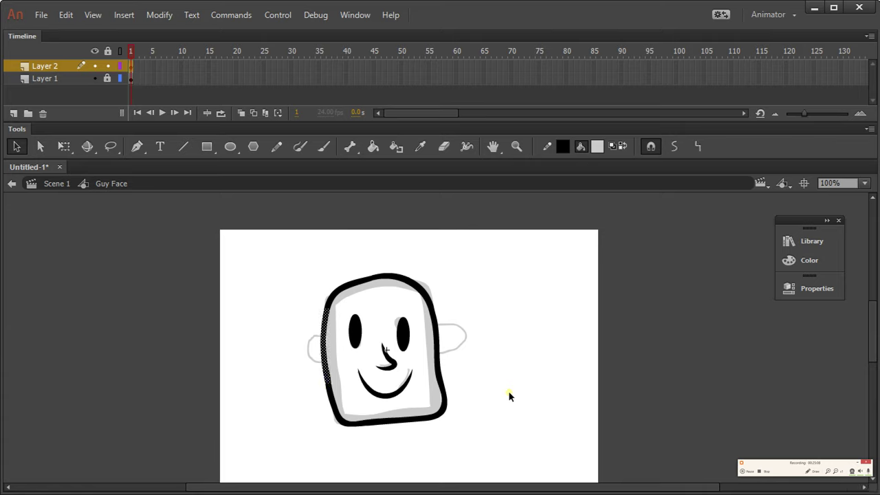
mouse_move(326, 258)
left_mouse_down()
mouse_move(379, 299)
mouse_move(411, 297)
left_mouse_up()
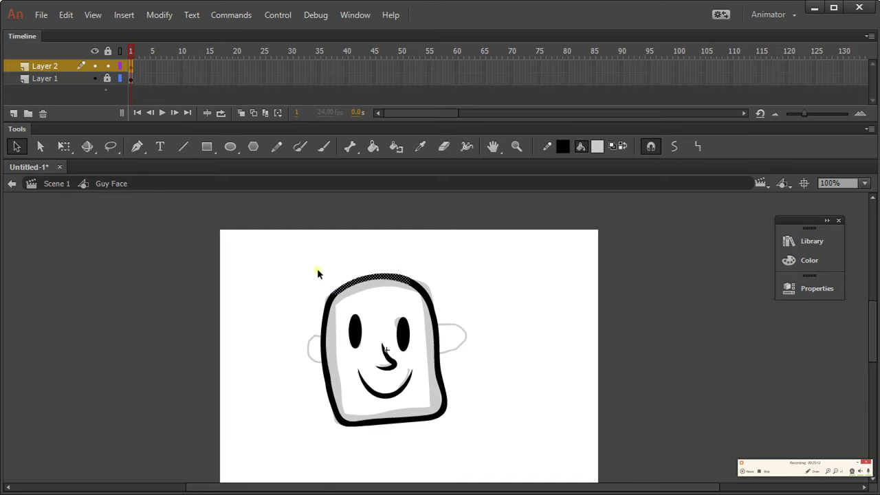
left_click_drag(318, 272, 341, 309)
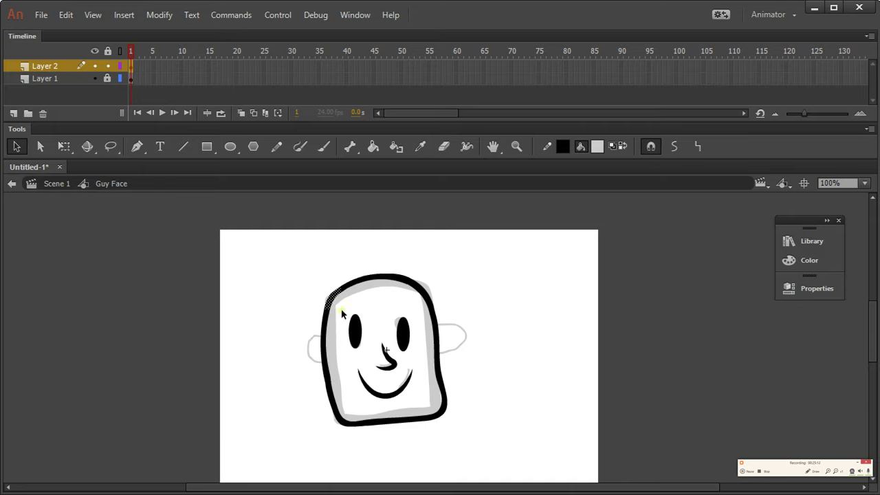
left_click(489, 320)
Convert the whole head outline into a graphic symbol named Face
left_click(440, 416)
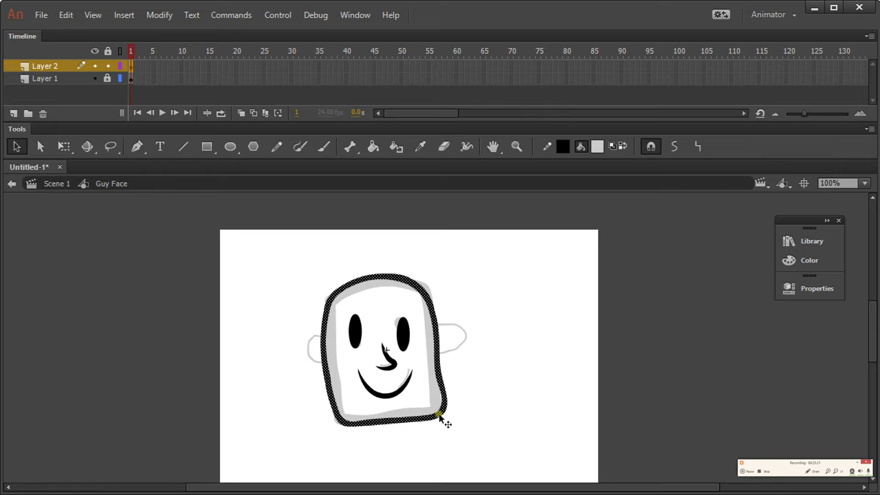
key("F8")
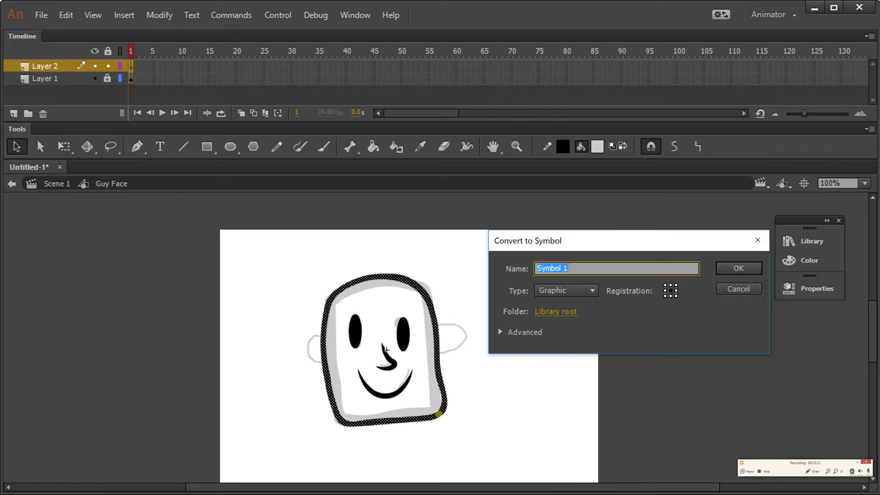
type("Face")
key("Return")
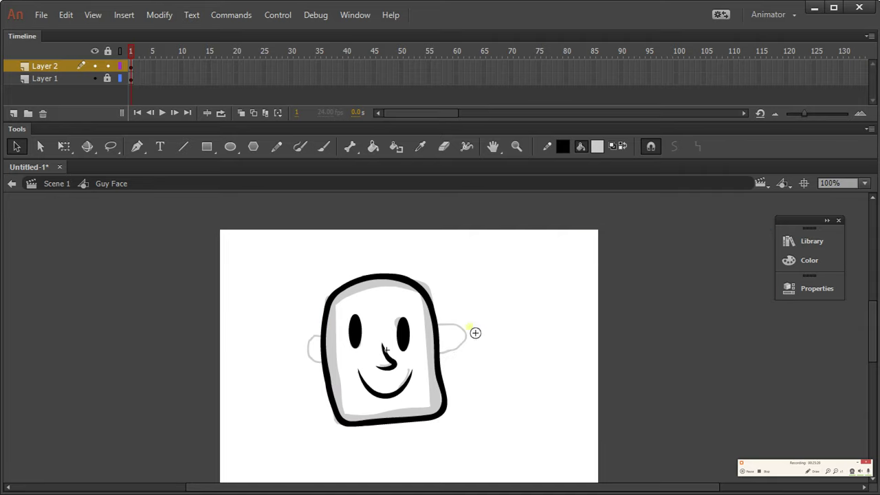
Switch to the Brush tool, undo the grey test stroke on the right ear and set the fill colour to black
key("b")
mouse_move(454, 335)
left_mouse_down()
mouse_move(436, 332)
mouse_move(464, 340)
mouse_move(458, 332)
left_mouse_up()
key("ctrl+z")
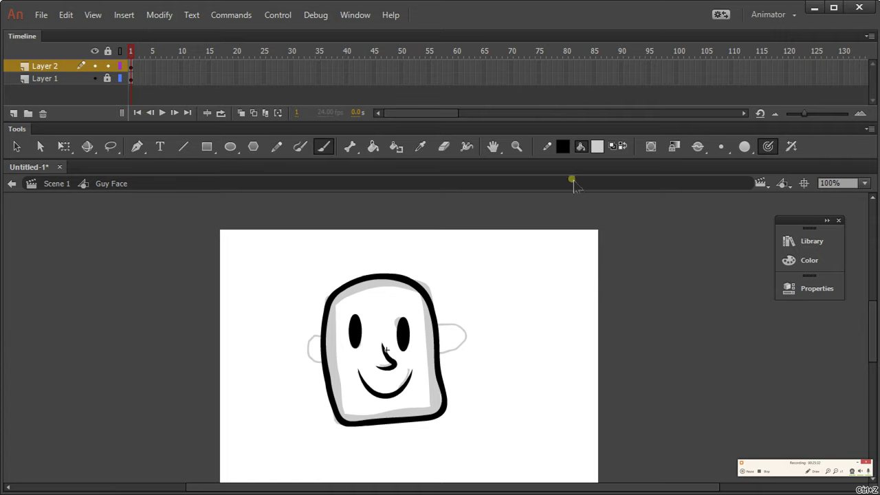
left_click(598, 150)
left_click(652, 195)
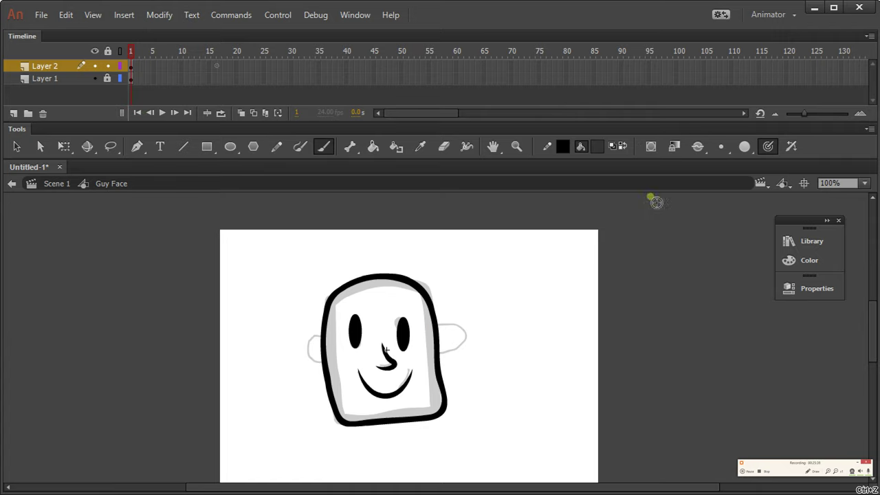
left_click(598, 149)
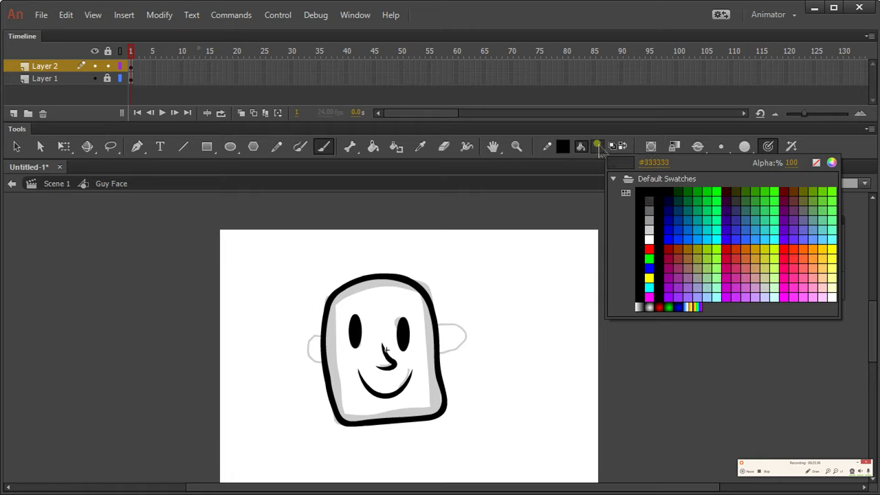
left_click(650, 203)
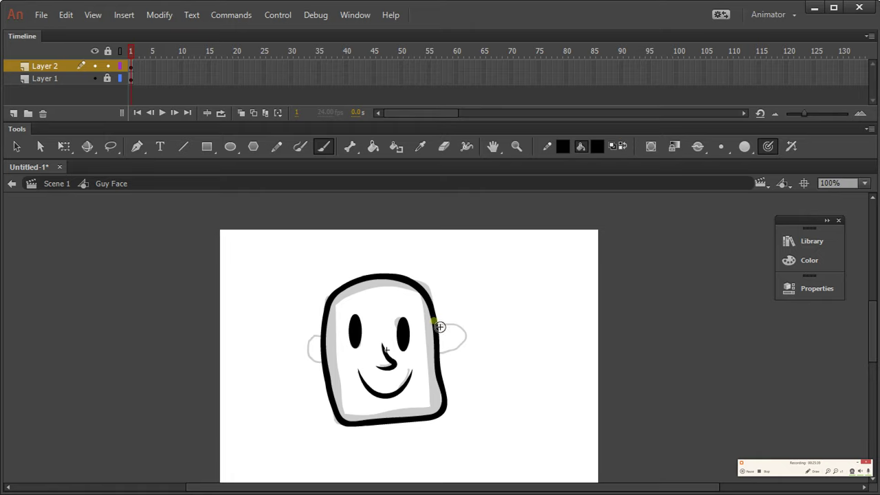
Ink the ear on the right side of the head in black over its sketch, and smooth the selected stroke
mouse_move(438, 339)
left_mouse_down()
mouse_move(477, 343)
mouse_move(467, 361)
mouse_move(437, 355)
left_mouse_up()
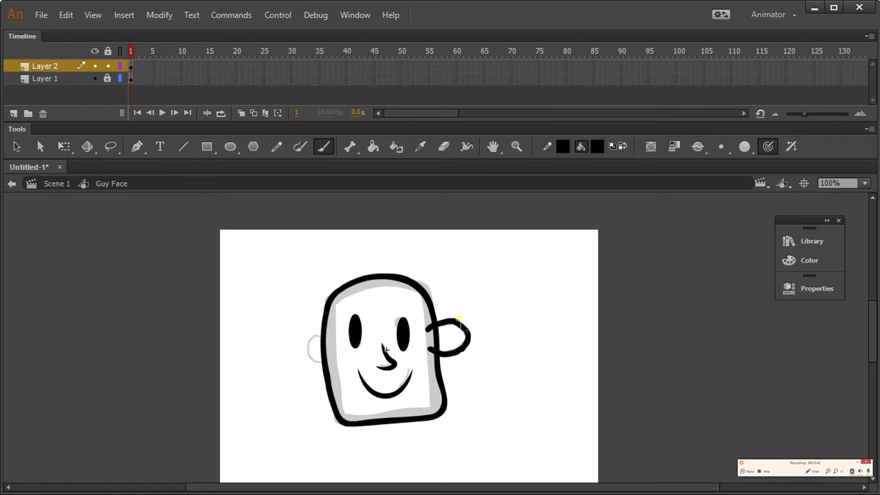
key("ctrl+shift+x")
left_click(526, 274)
key("v")
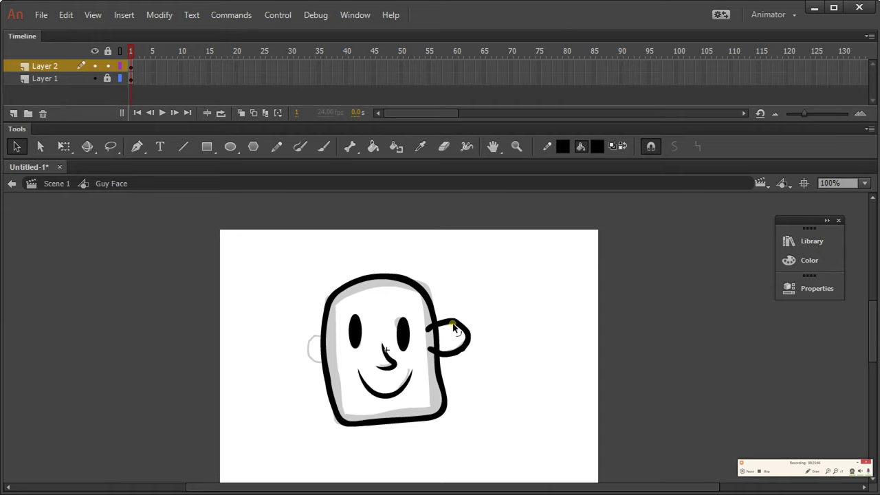
left_click(471, 337)
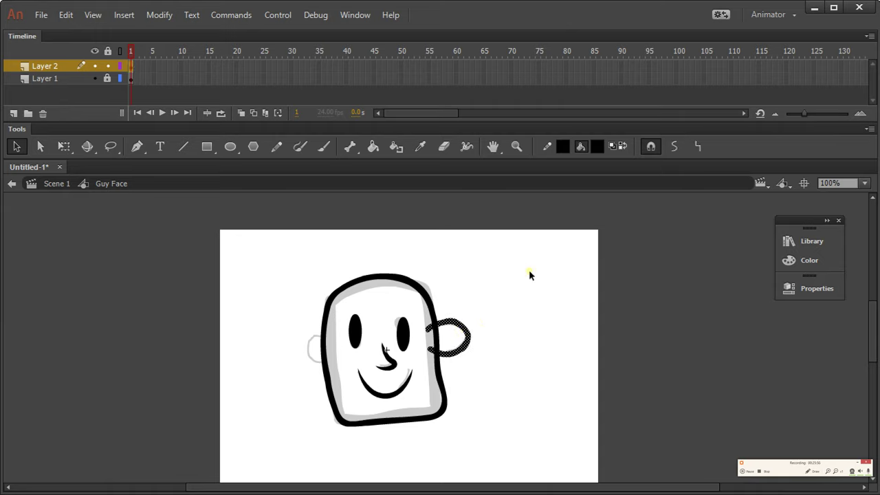
key("ctrl+alt+shift+m")
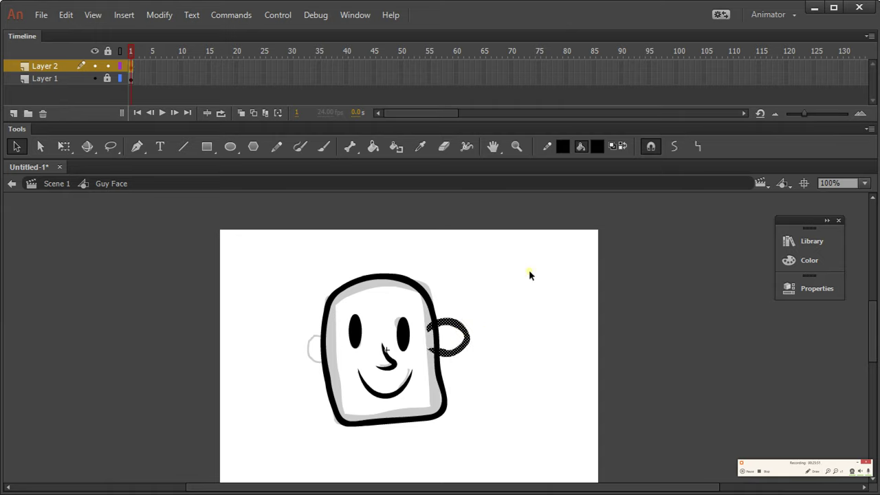
Select the whole drawn ear on the head's right side and convert it to a graphic symbol named Ear
left_click(505, 323)
left_click_drag(481, 305, 457, 375)
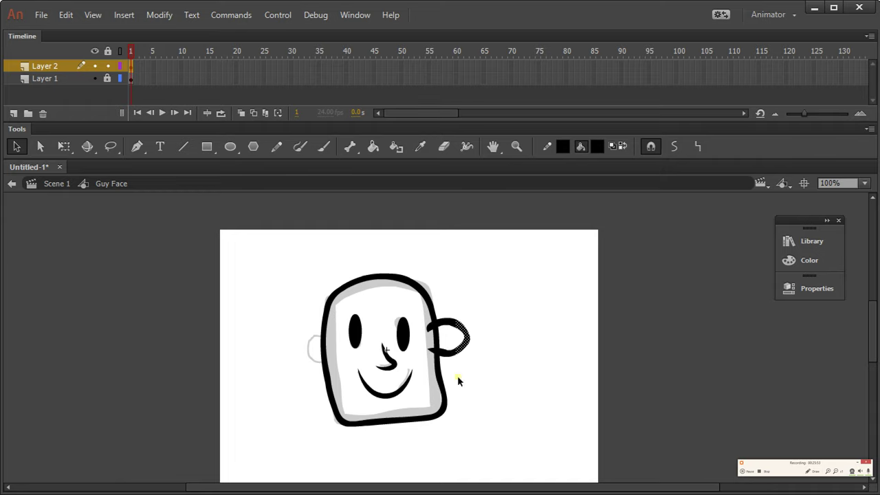
left_click(477, 319)
left_click(455, 325)
key("F8")
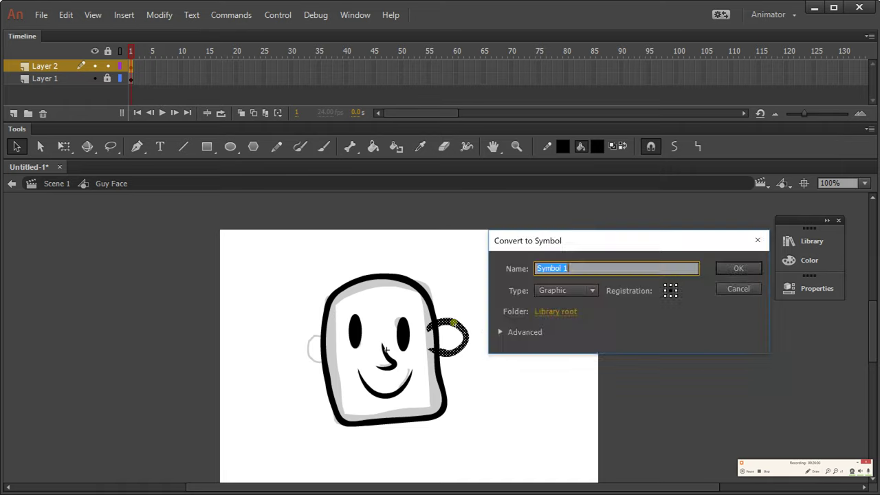
type("Ear")
key("Return")
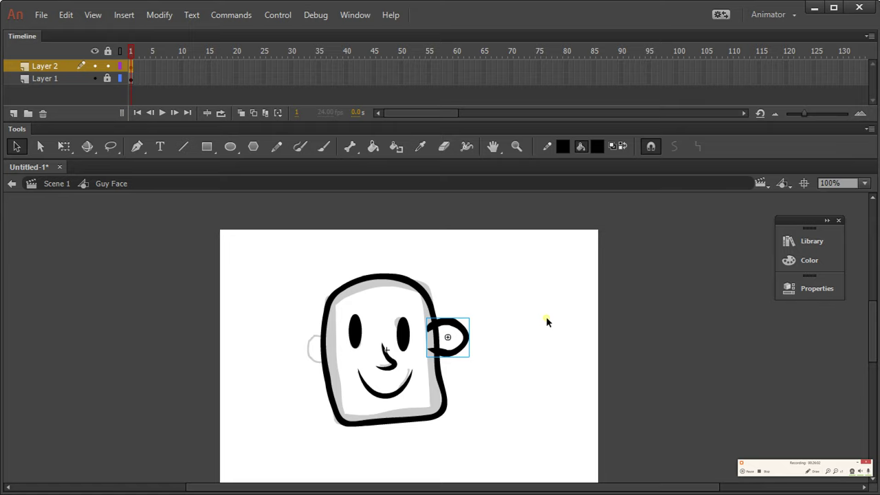
Duplicate the Ear symbol and place the copy beside the head's left side
left_click(506, 319)
left_click_drag(465, 333, 281, 319)
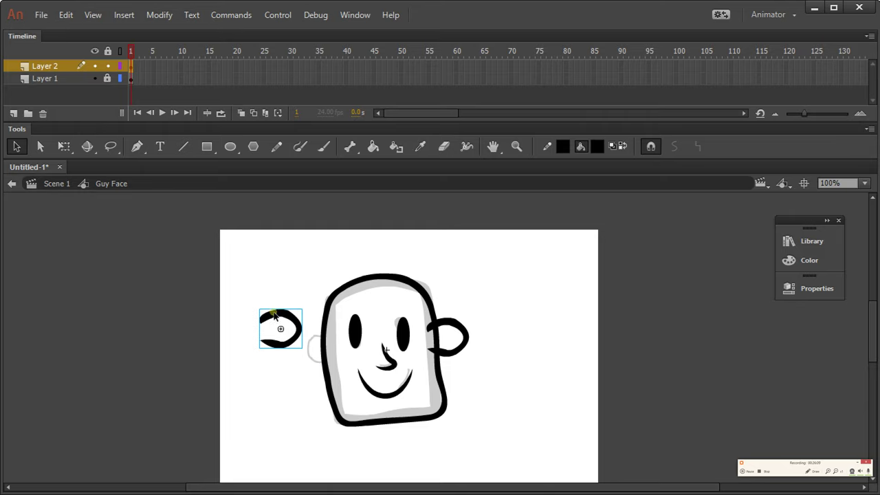
left_click(295, 288)
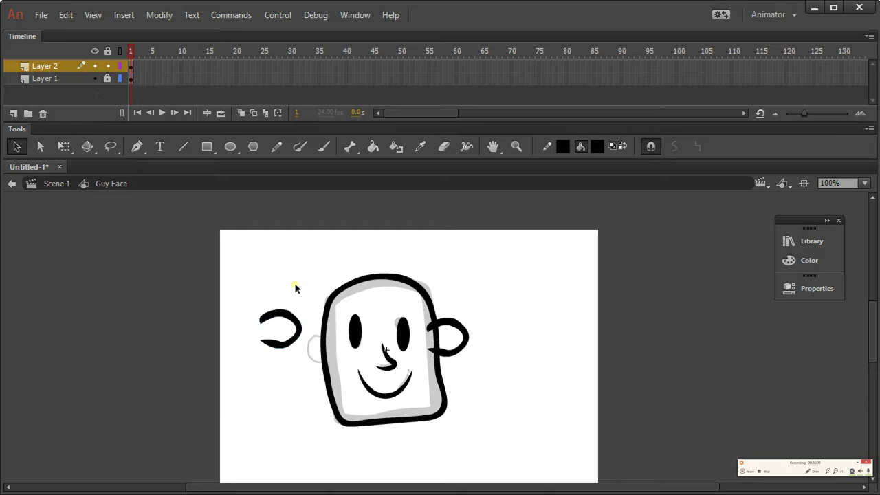
left_click(276, 316)
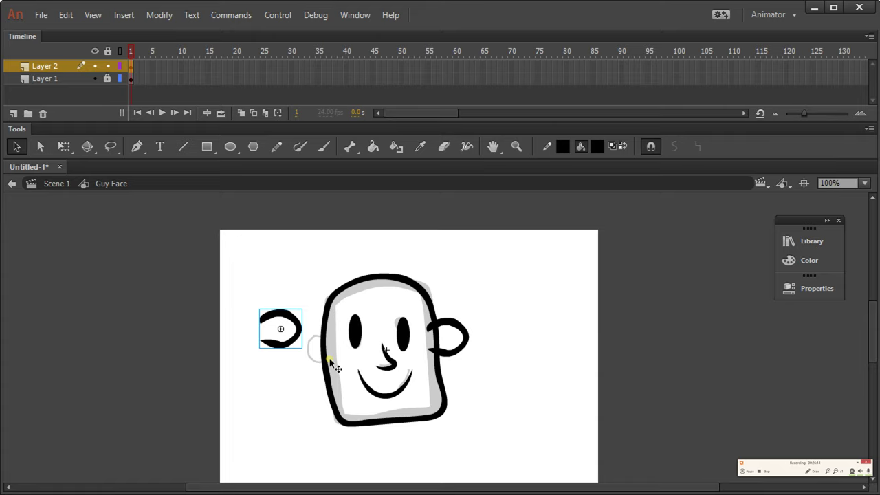
left_click_drag(292, 325, 303, 338)
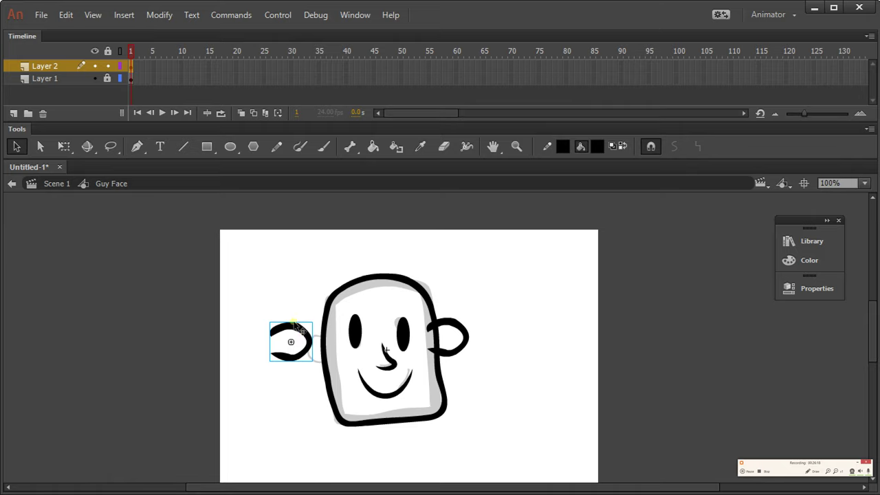
mouse_move(292, 331)
left_mouse_down()
mouse_move(276, 330)
mouse_move(293, 318)
left_mouse_up()
Flip the copied ear horizontally so its open side faces the head
right_click(289, 311)
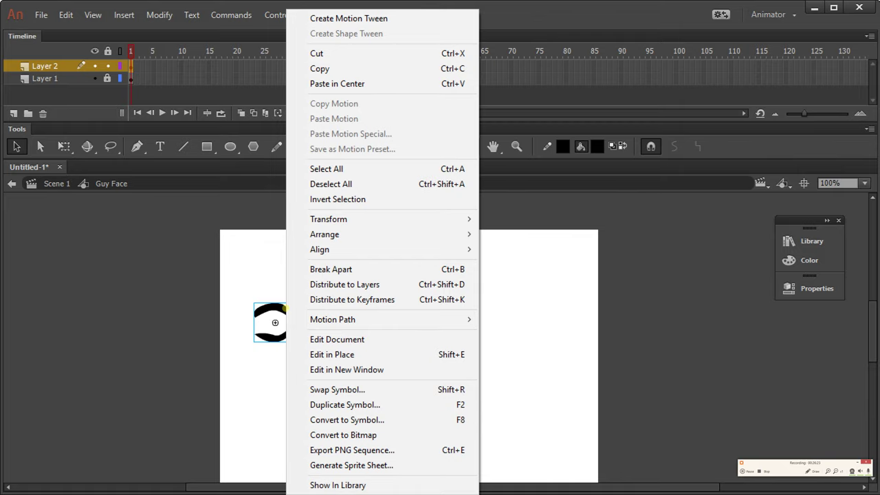
mouse_move(377, 219)
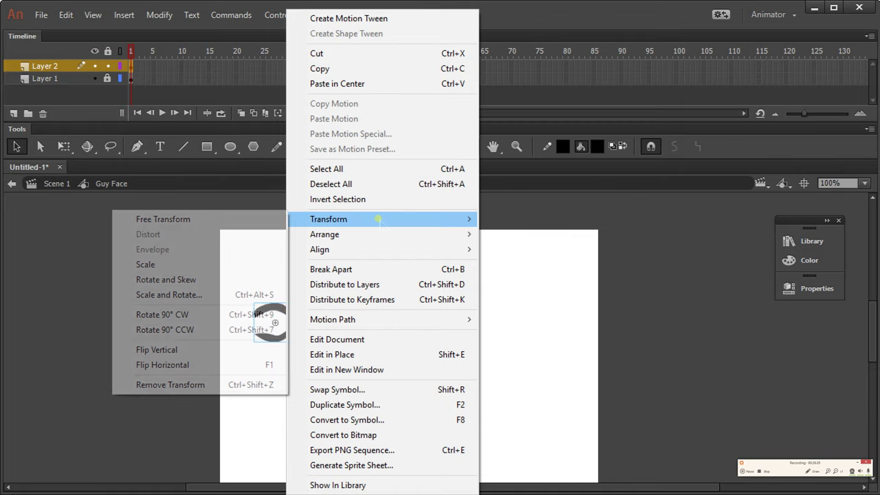
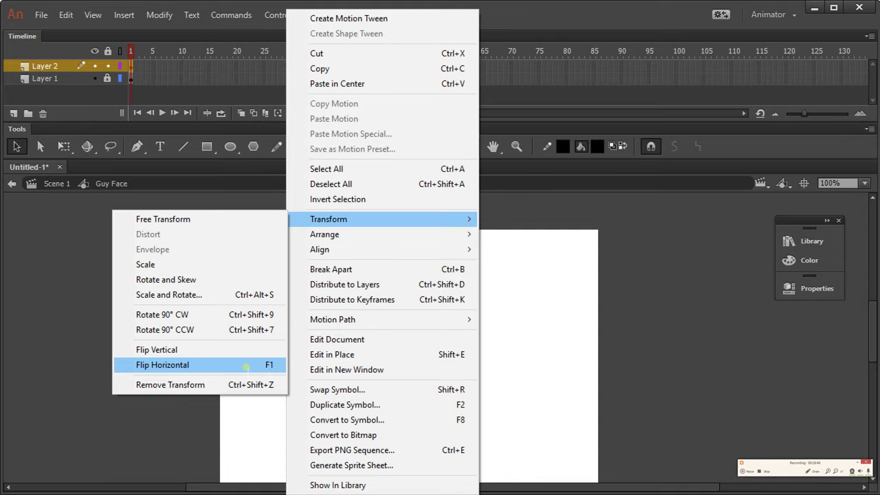
left_click(261, 364)
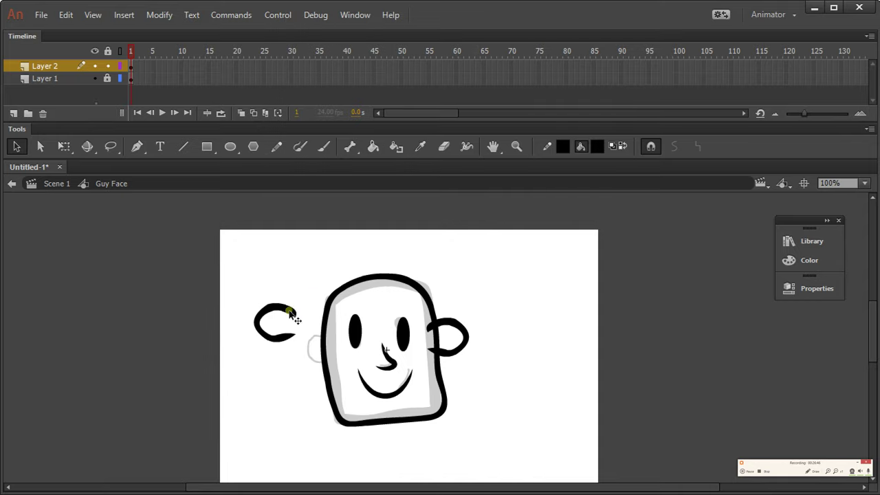
Move the flipped ear against the head's left edge and shift the other ear out to the right edge
left_click_drag(291, 311, 291, 350)
key("ctrl+z")
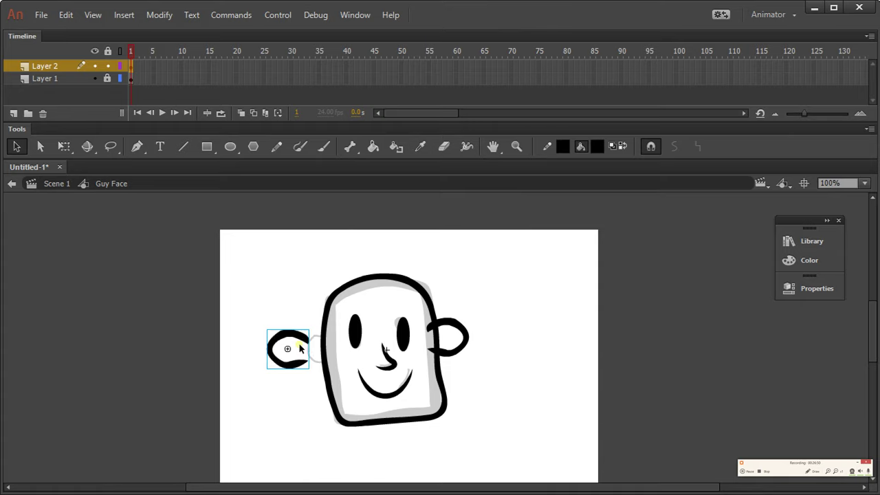
key("ctrl+y")
key("ctrl+z")
mouse_move(299, 344)
left_mouse_down()
mouse_move(300, 336)
mouse_move(316, 338)
left_mouse_up()
left_click(487, 298)
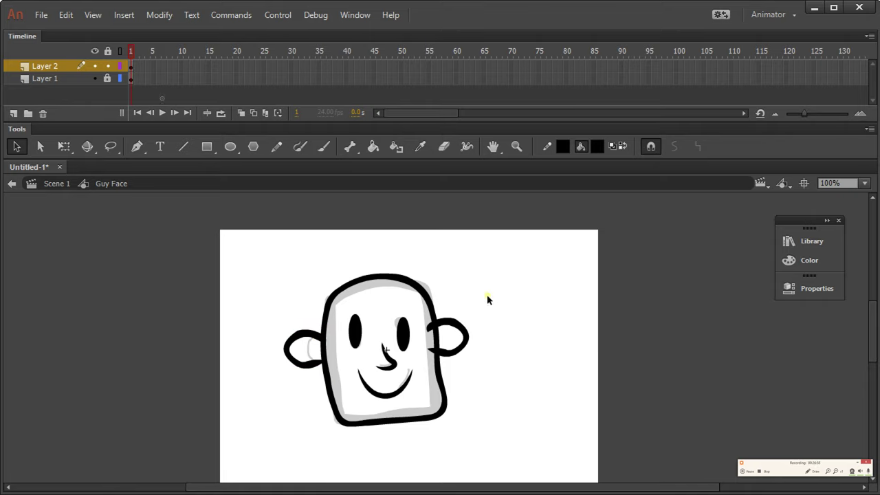
mouse_move(467, 334)
left_mouse_down()
mouse_move(458, 337)
mouse_move(466, 335)
left_mouse_up()
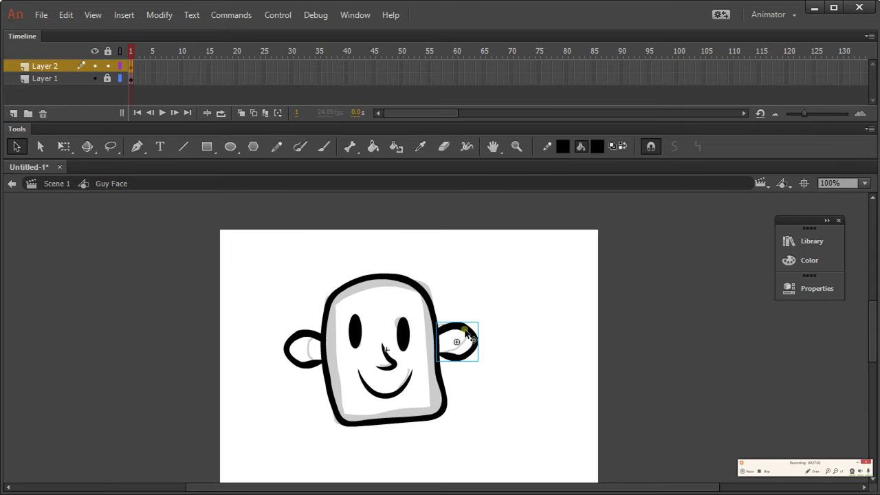
key("q")
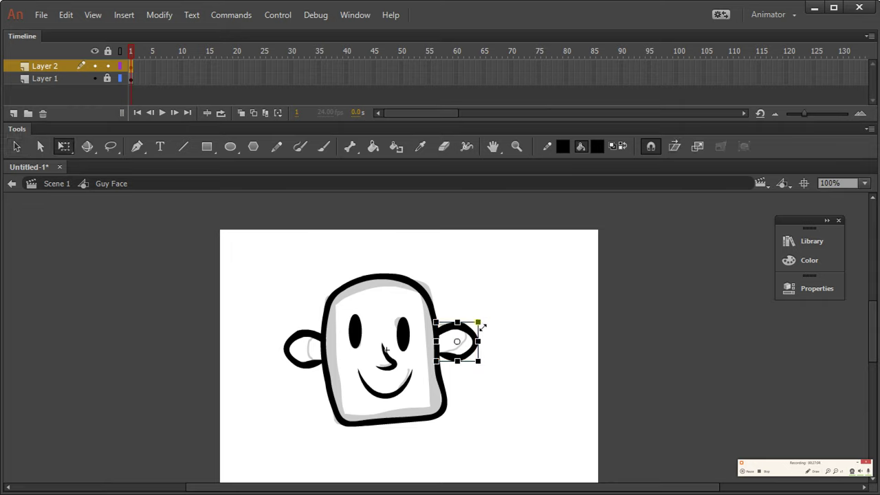
mouse_move(483, 328)
left_mouse_down()
mouse_move(469, 322)
mouse_move(475, 328)
left_mouse_up()
key("ctrl+z")
Scale down the ear artwork inside the Ear symbol so both ears shrink, and return to Guy Face
double_click(466, 335)
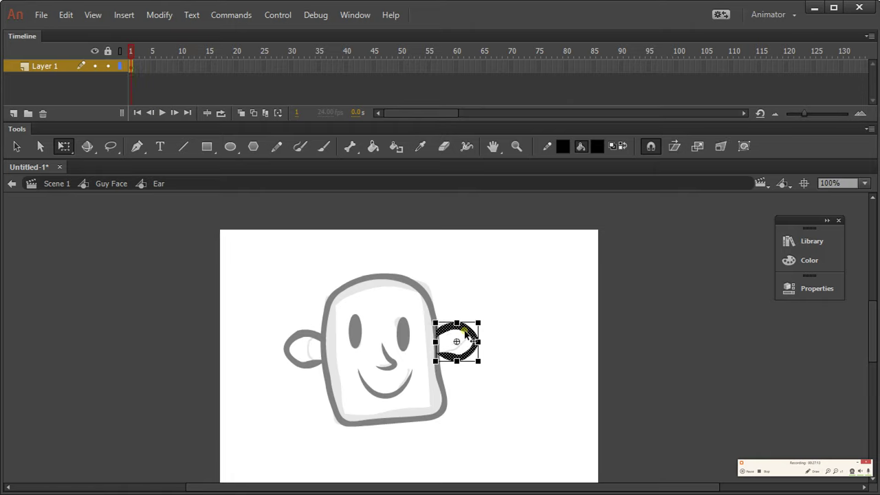
left_click(531, 330)
left_click_drag(502, 295, 415, 375)
left_click_drag(484, 327, 465, 335)
left_click(495, 331)
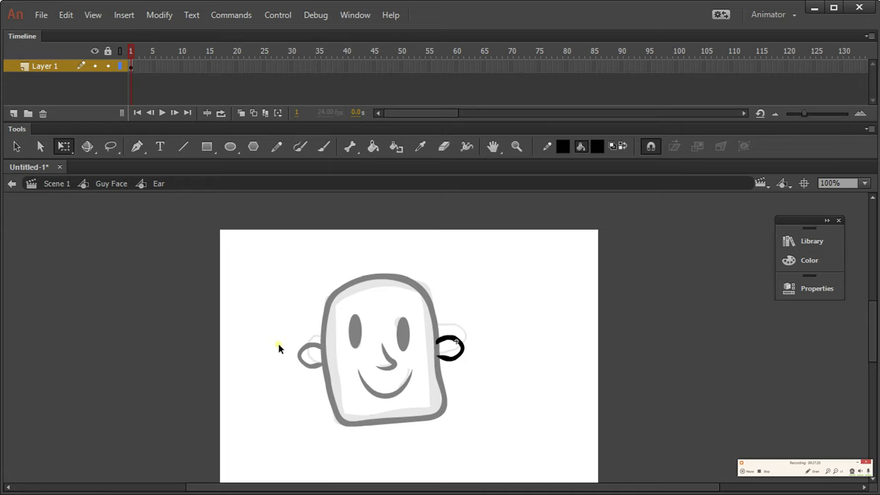
double_click(482, 308)
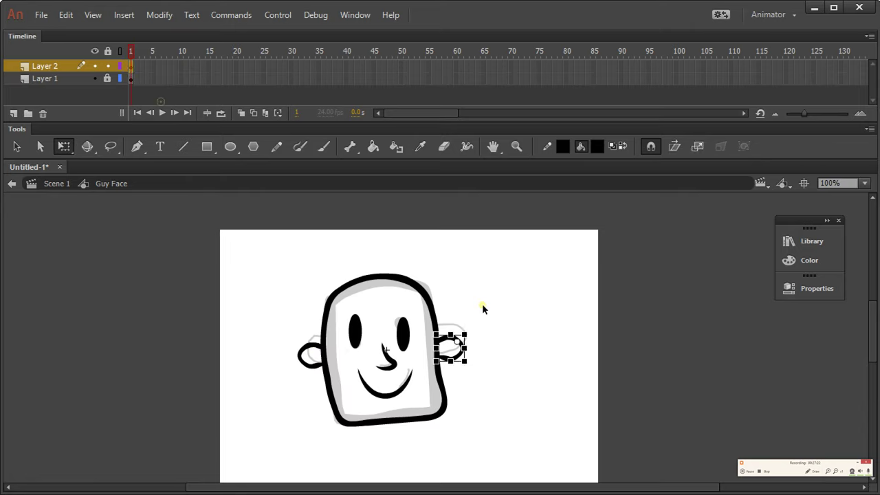
Fine-tune the placement of the smaller ears against the sides of the head
left_click(500, 340)
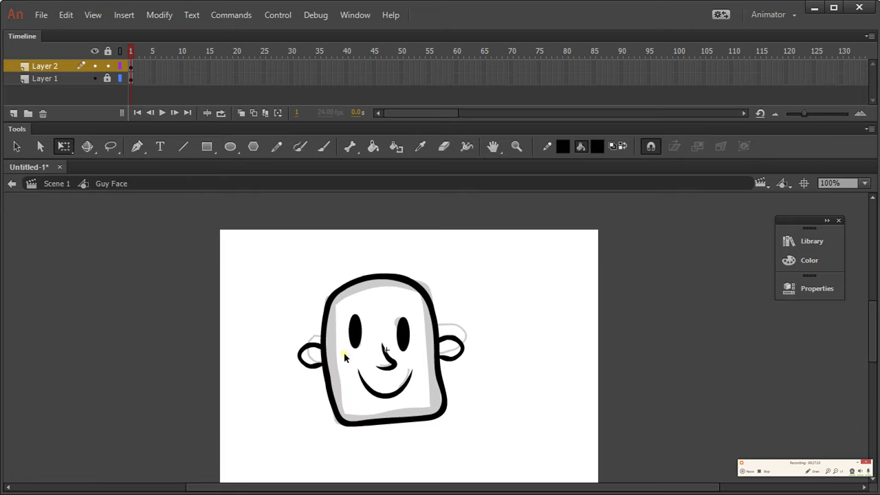
left_click(309, 351)
left_click(459, 350)
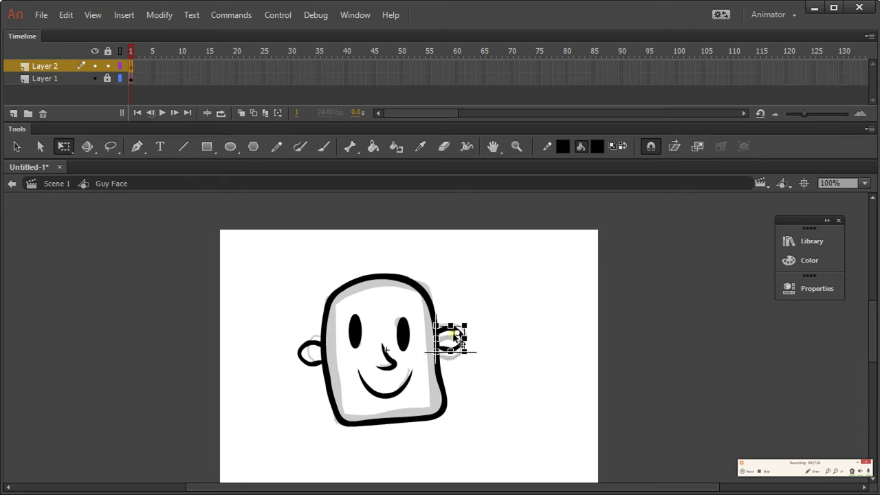
left_click(502, 329)
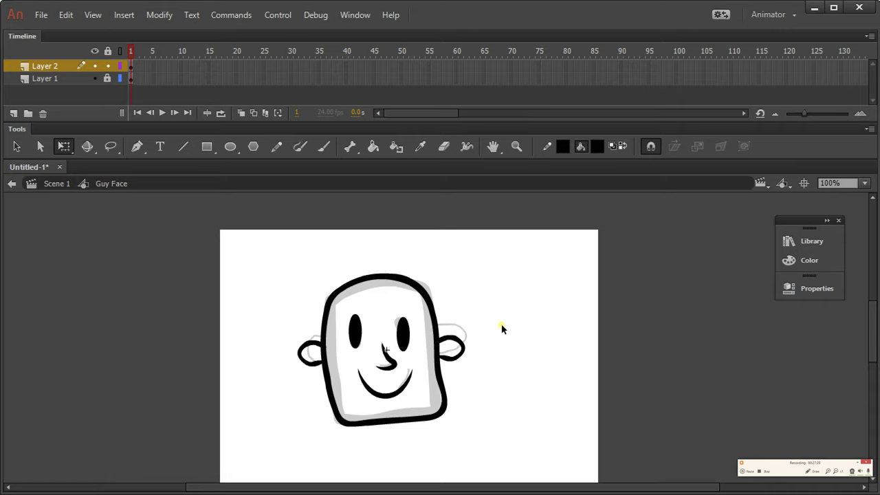
Delete the locked sketch layer, Layer 1, from the Guy Face symbol
left_click(48, 81)
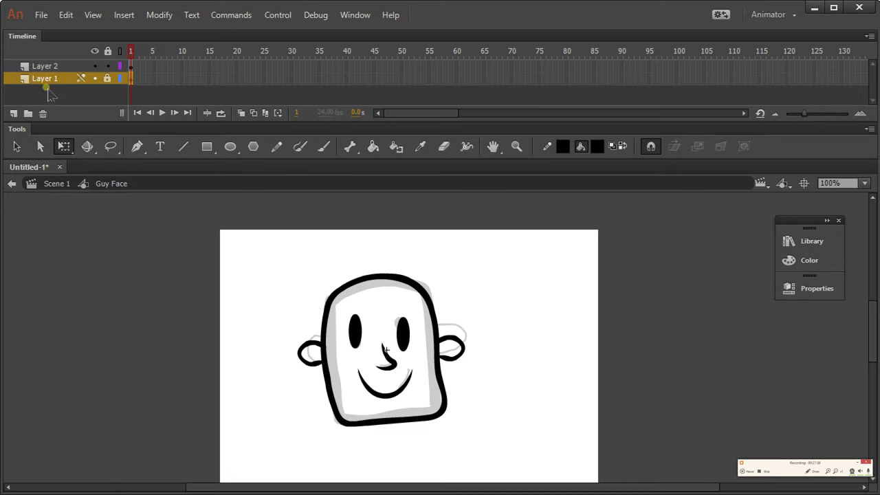
left_click(43, 114)
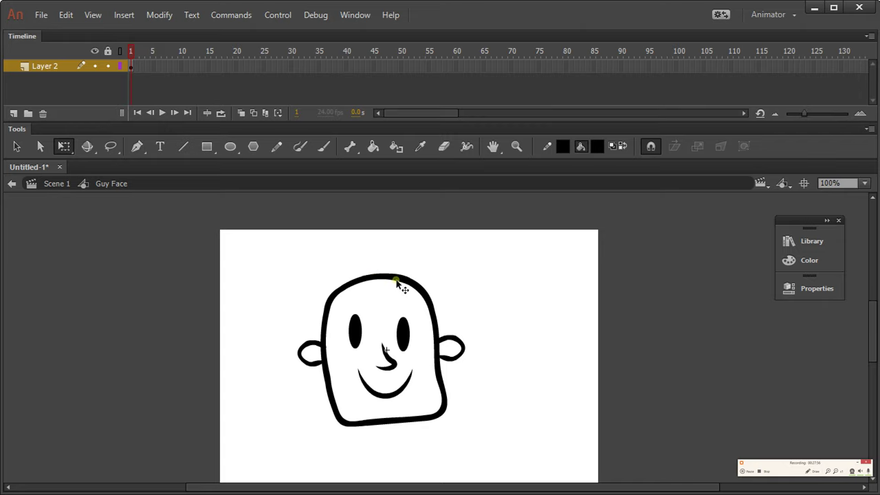
left_click_drag(418, 291, 378, 293)
key("ctrl+z")
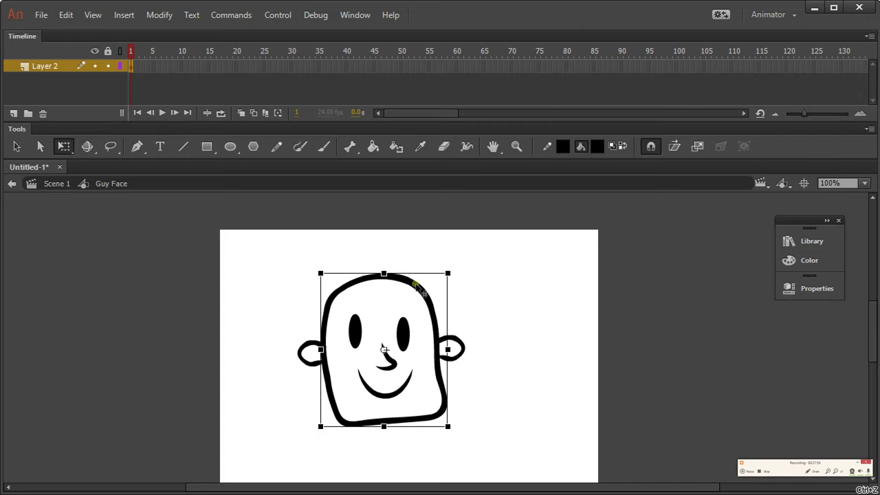
left_click_drag(413, 286, 381, 264)
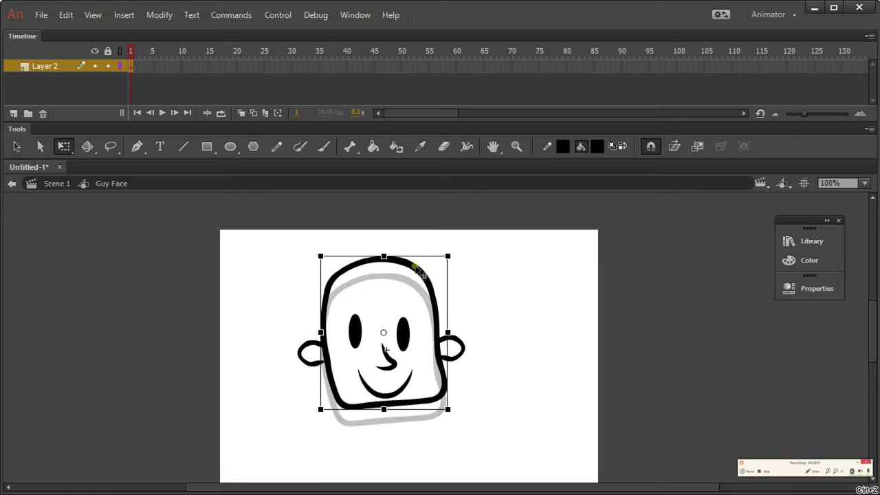
key("ctrl+z")
left_click(490, 293)
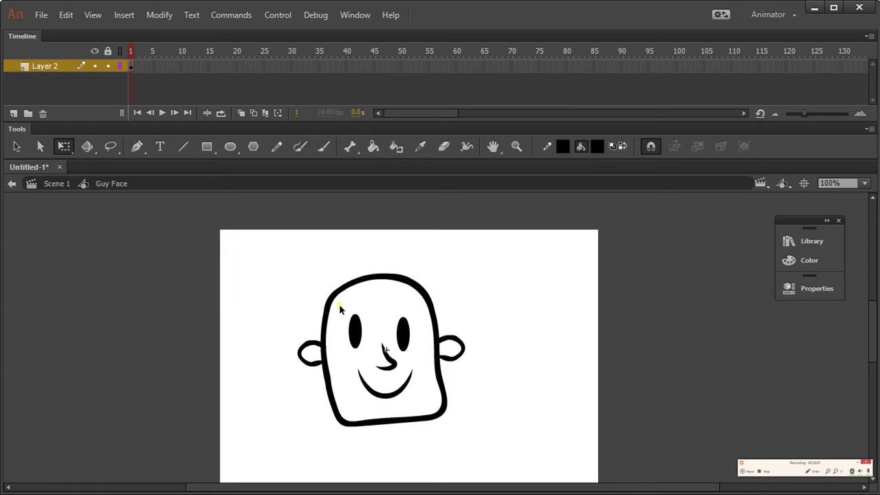
Move the head outline up slightly relative to the eyes, nose, mouth and ears
left_click(415, 286)
left_click(417, 288)
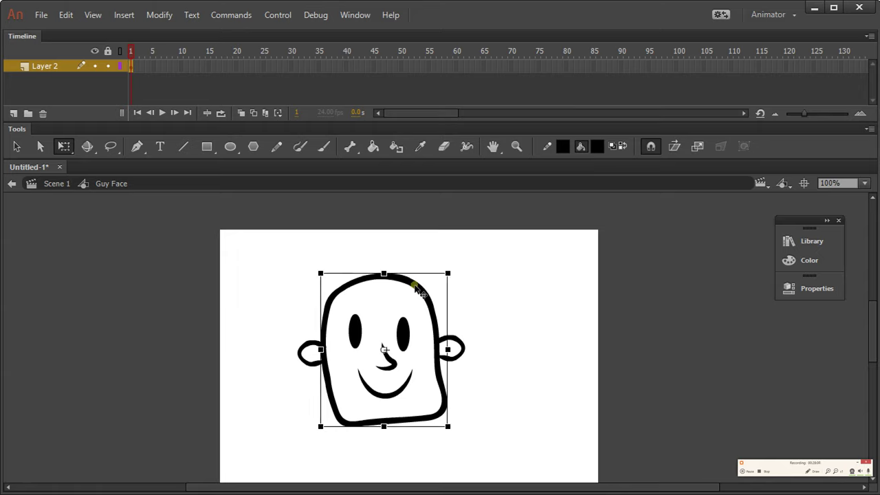
mouse_move(417, 289)
left_mouse_down()
mouse_move(615, 271)
mouse_move(700, 252)
mouse_move(703, 233)
mouse_move(703, 242)
mouse_move(482, 251)
mouse_move(410, 278)
left_mouse_up()
left_click(702, 218)
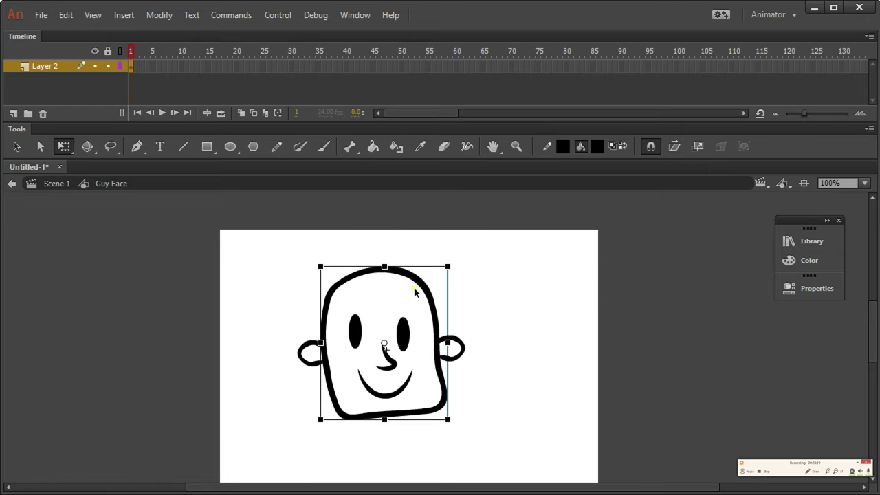
Open the Face symbol for editing and fill the inside of the head outline with white using the Paint Bucket
double_click(418, 286)
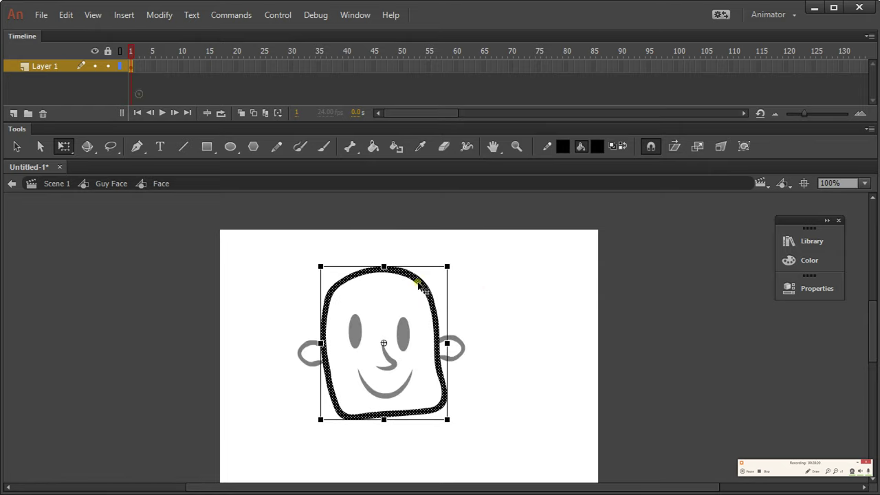
left_click(487, 291)
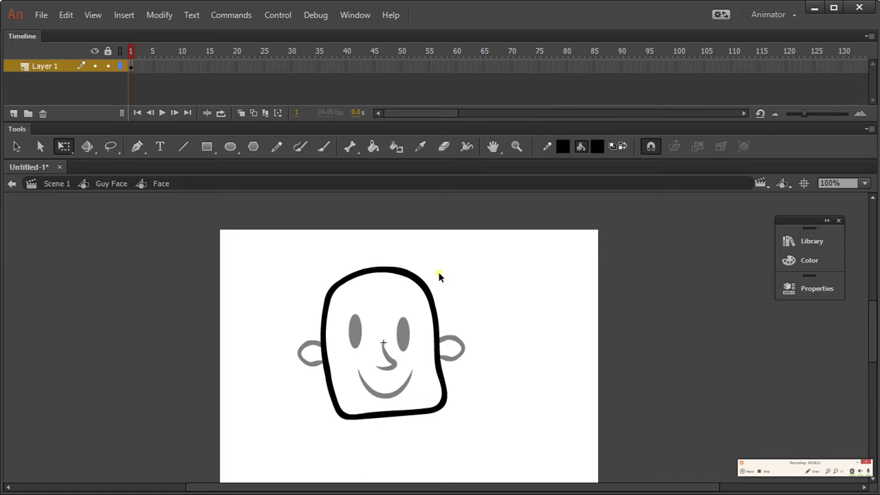
left_click(374, 150)
left_click(374, 148)
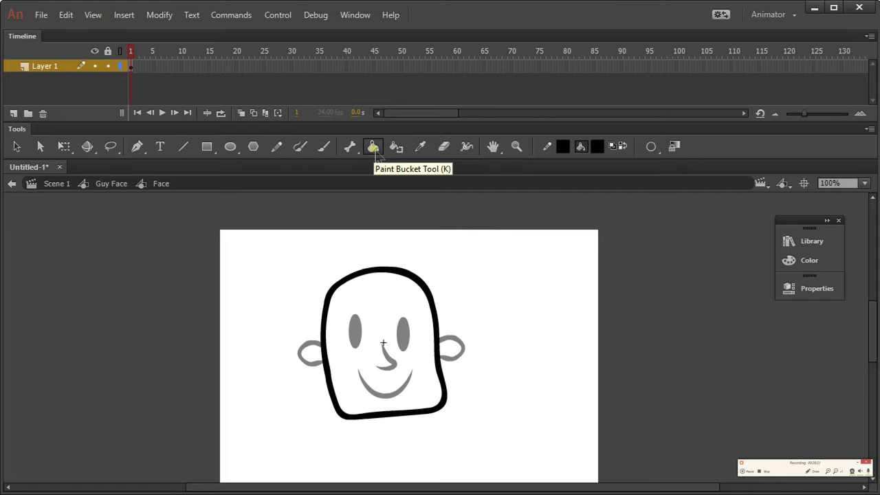
left_click(597, 147)
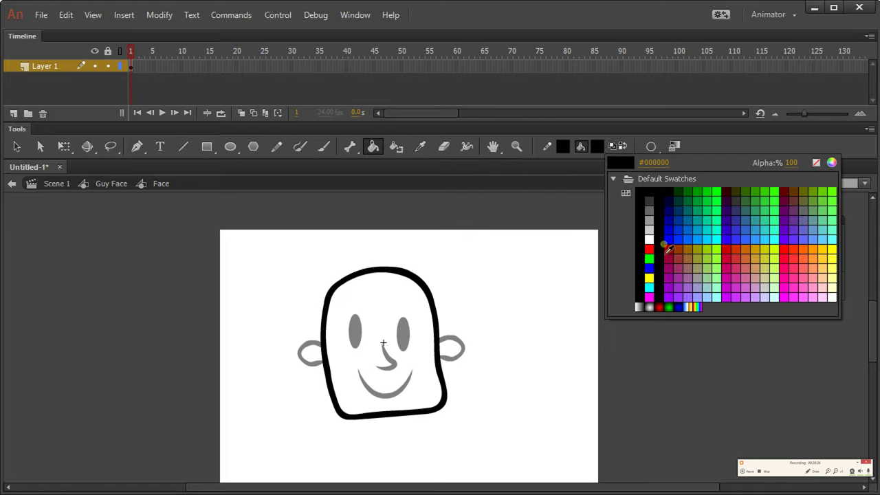
left_click(650, 240)
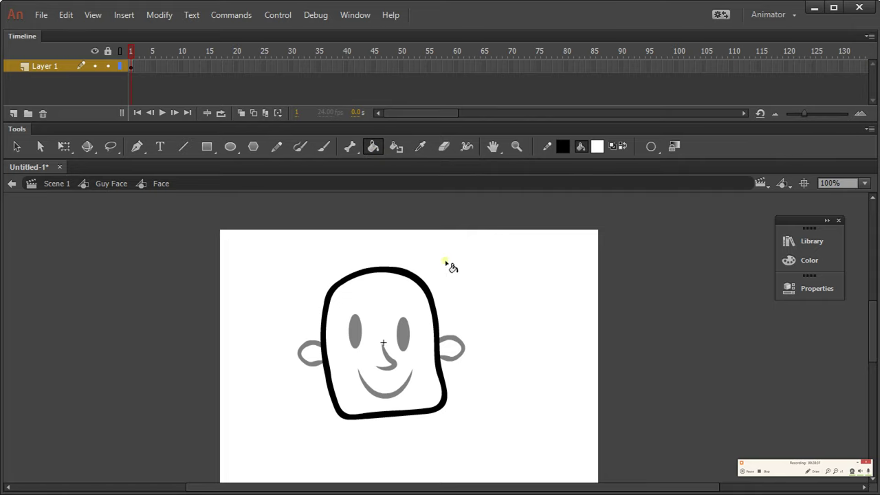
left_click(362, 314)
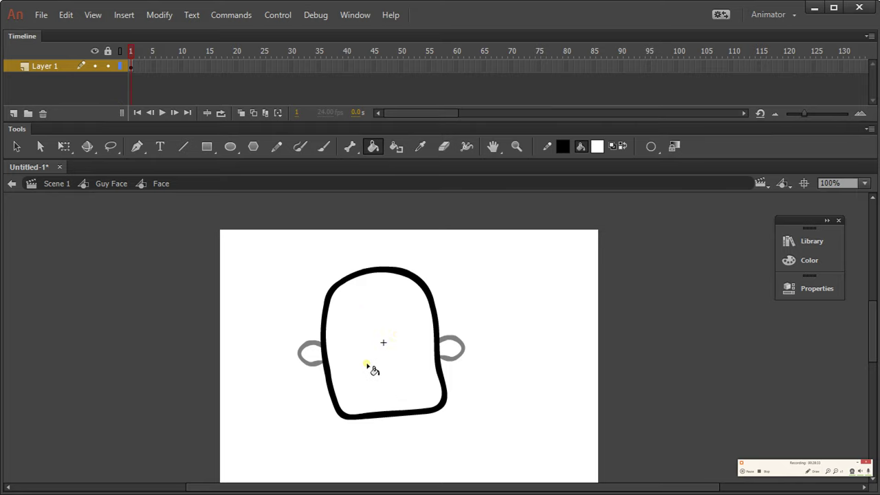
key("v")
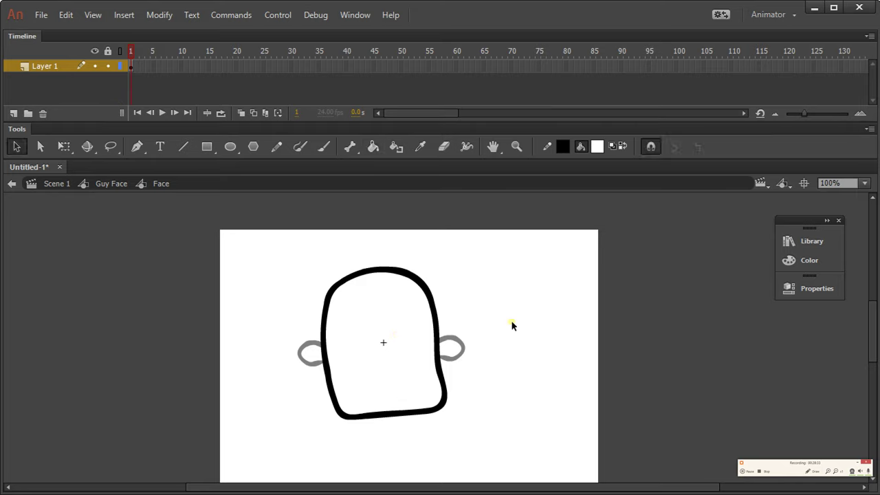
Return to the Guy Face symbol and move the white-filled head slightly lower so it sits centred between the ears
double_click(510, 321)
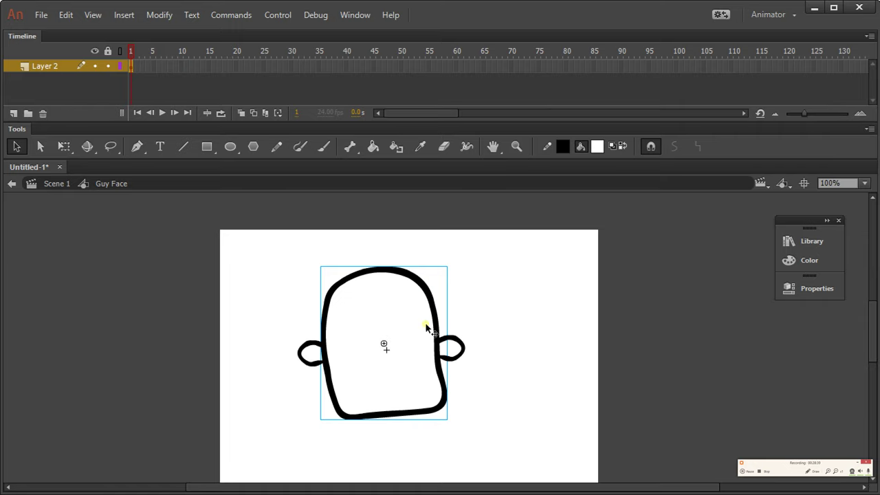
left_click_drag(412, 334, 397, 305)
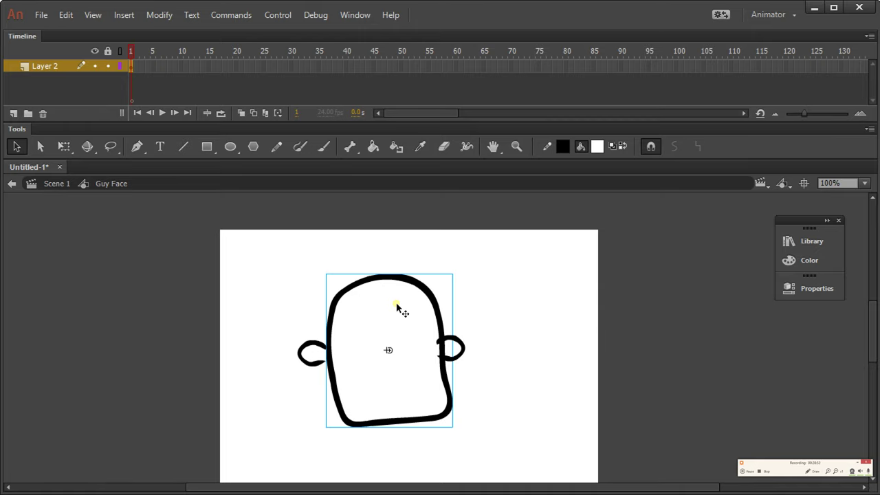
left_click_drag(397, 305, 417, 321)
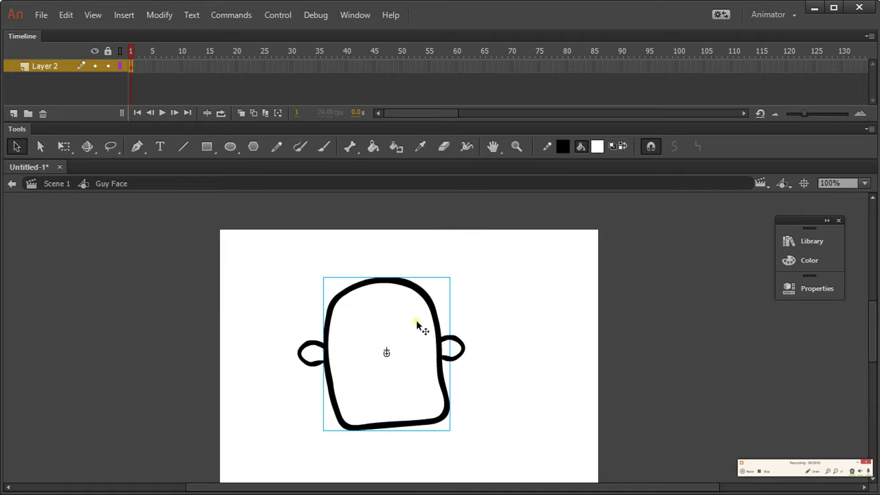
Send the head to the back of the stacking order, behind the facial features, and shift it up slightly
right_click(382, 333)
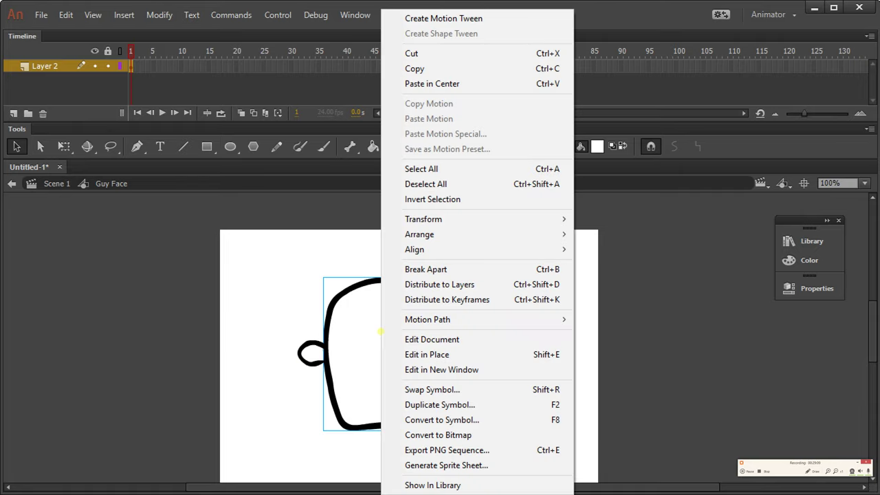
mouse_move(449, 234)
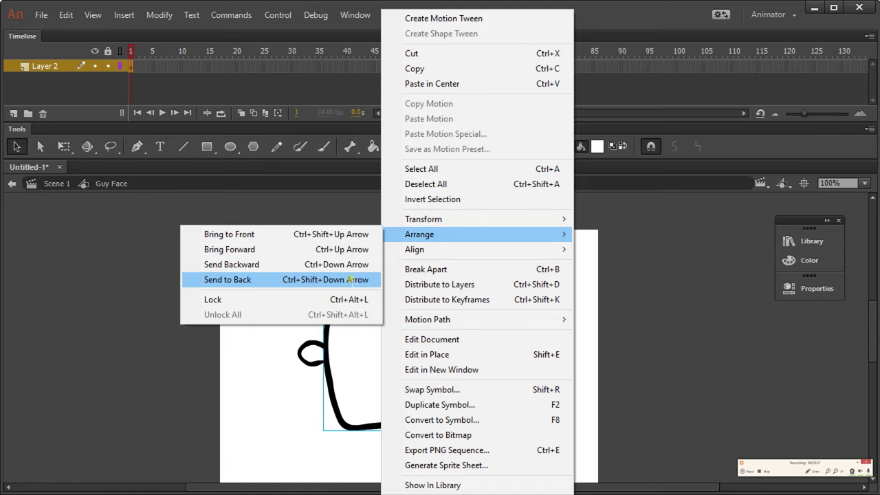
left_click(291, 279)
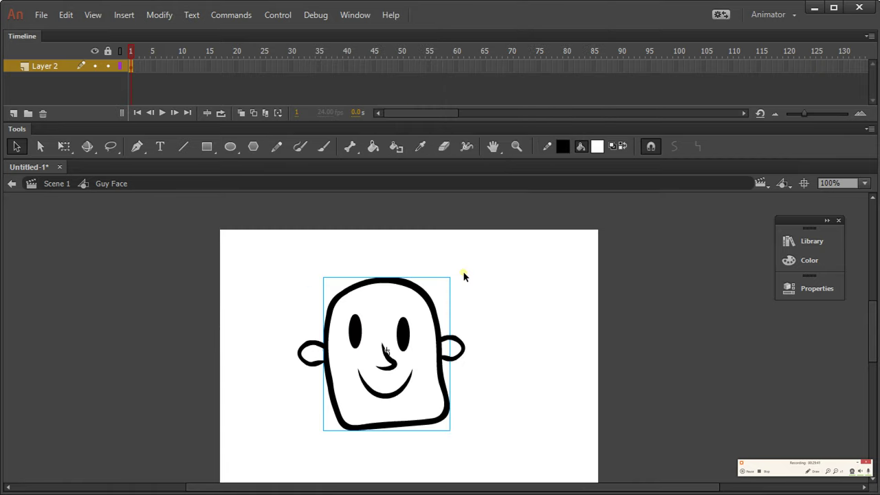
left_click(484, 278)
mouse_move(407, 299)
left_mouse_down()
mouse_move(403, 287)
mouse_move(406, 303)
mouse_move(408, 295)
left_mouse_up()
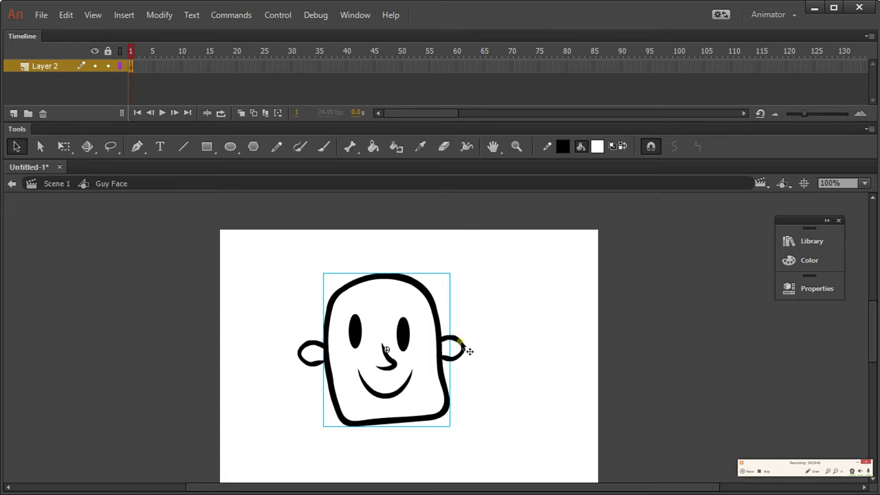
Tuck the left ear slightly closer to the head and send both ears to the back, behind the head
mouse_move(467, 349)
left_mouse_down()
mouse_move(447, 335)
mouse_move(503, 316)
mouse_move(642, 342)
mouse_move(611, 314)
mouse_move(512, 314)
mouse_move(496, 341)
mouse_move(452, 346)
left_mouse_up()
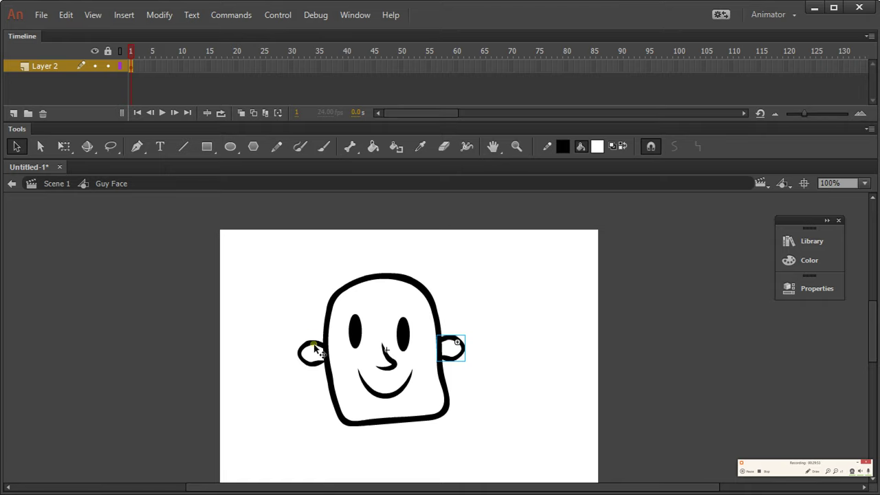
left_click_drag(313, 338, 316, 341)
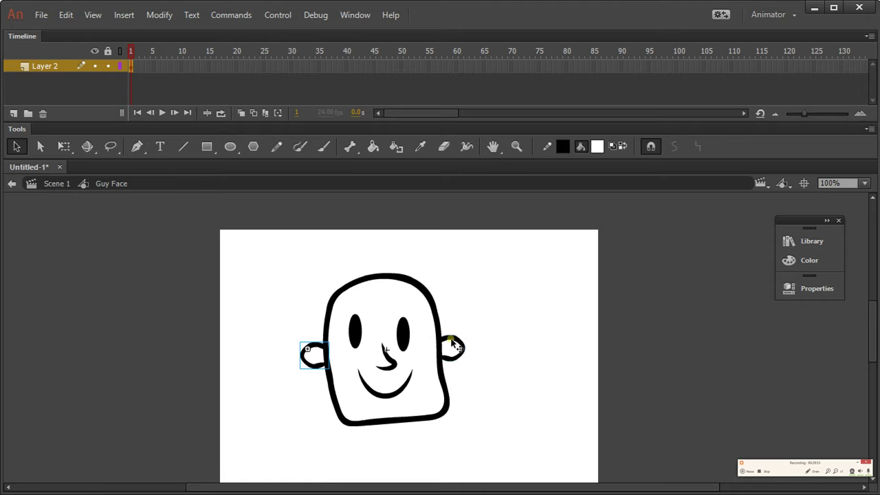
left_click(452, 344, "shift")
mouse_move(452, 344)
left_mouse_down()
mouse_move(444, 268)
mouse_move(468, 326)
mouse_move(437, 341)
mouse_move(452, 339)
left_mouse_up()
key("ctrl+shift+Down")
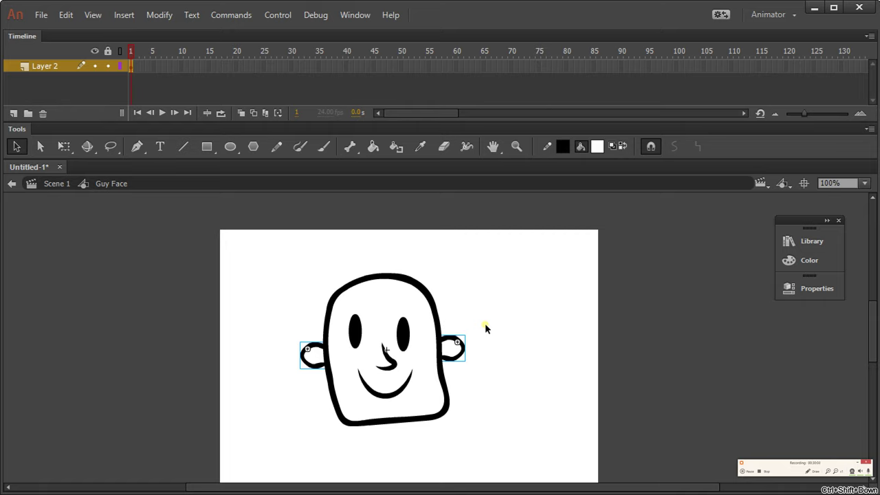
Nudge the head up slightly over the ears and clear the selection
left_click(645, 328)
mouse_move(432, 394)
left_mouse_down()
mouse_move(451, 397)
mouse_move(403, 403)
mouse_move(436, 385)
mouse_move(434, 393)
left_mouse_up()
left_click(433, 394)
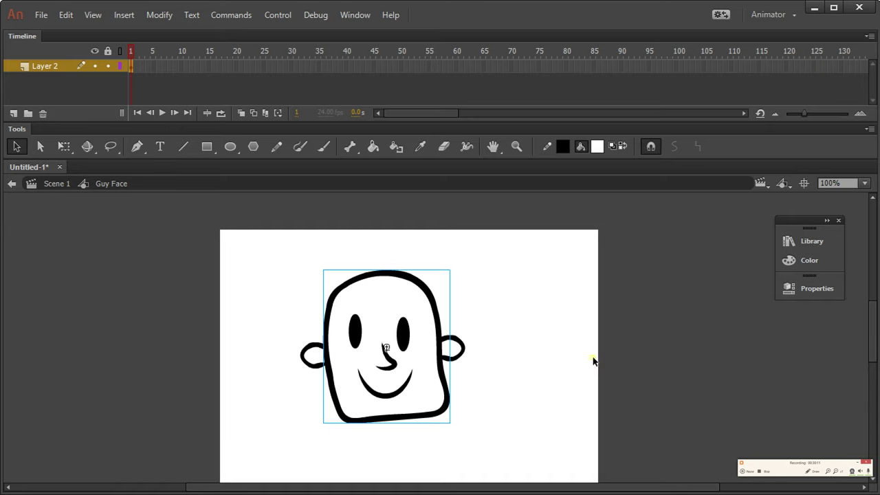
left_click(634, 356)
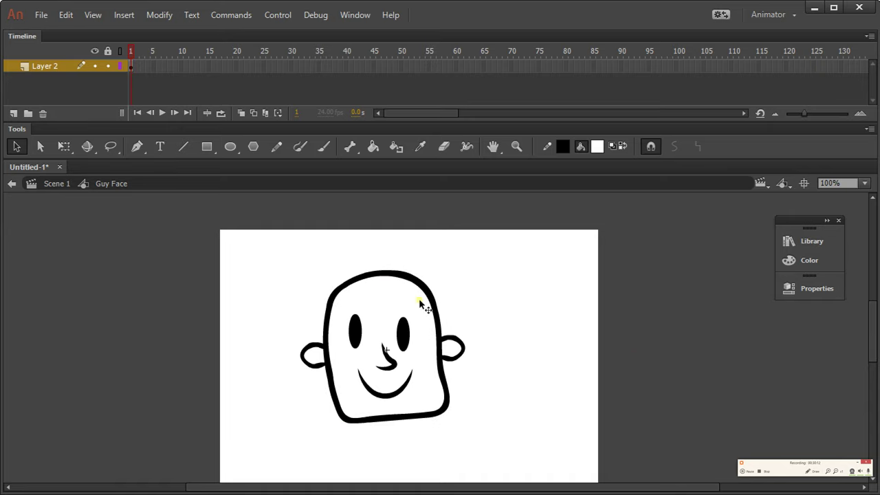
Open the Face symbol for editing and set up the Brush tool with a light gray fill
left_click(340, 364)
double_click(340, 364)
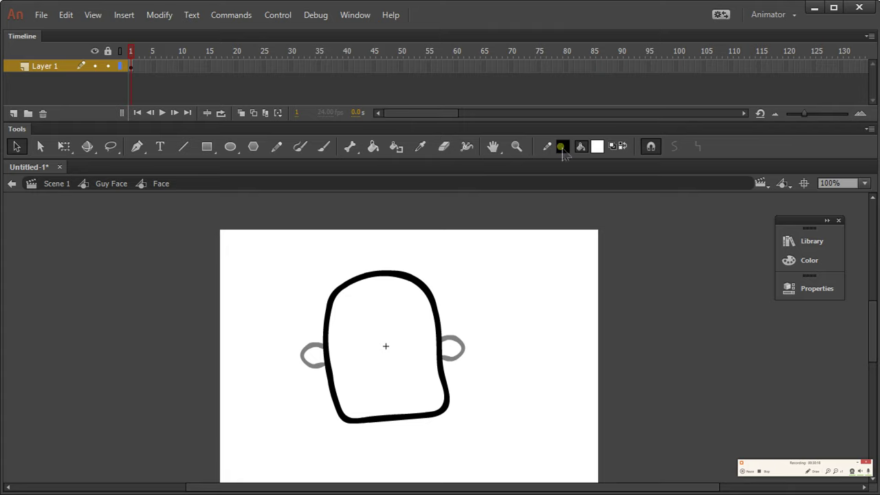
left_click(598, 147)
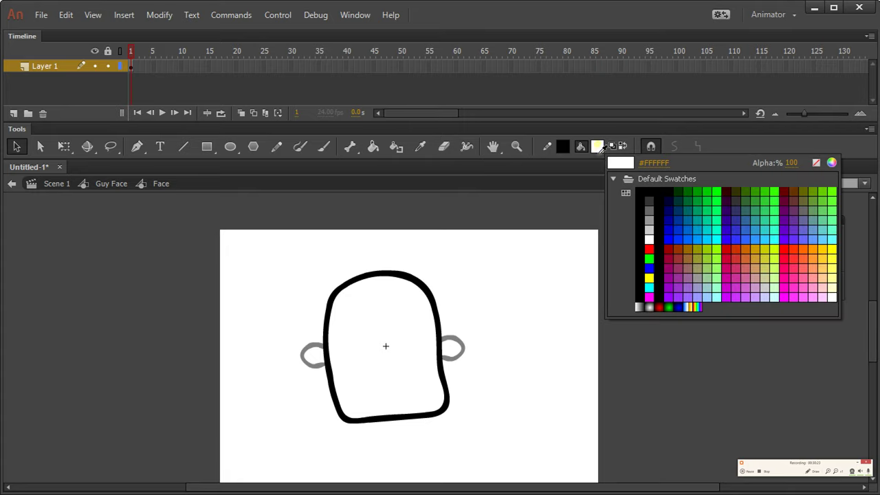
left_click(650, 232)
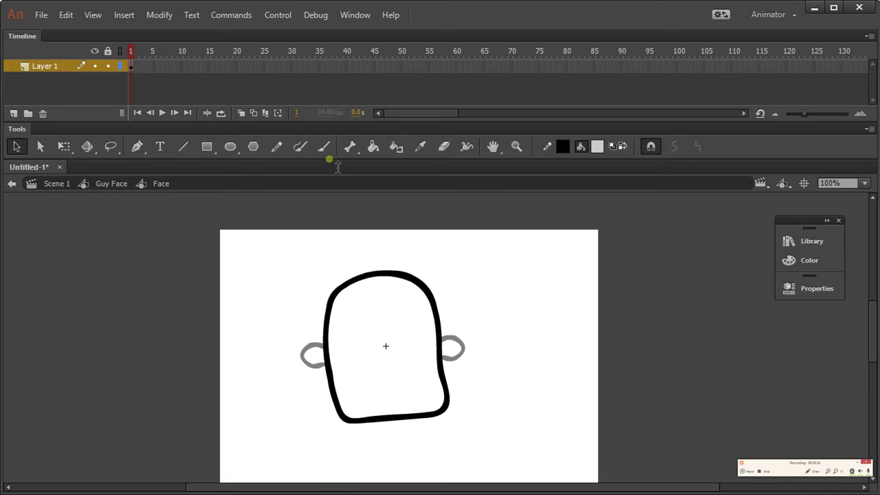
left_click(323, 147)
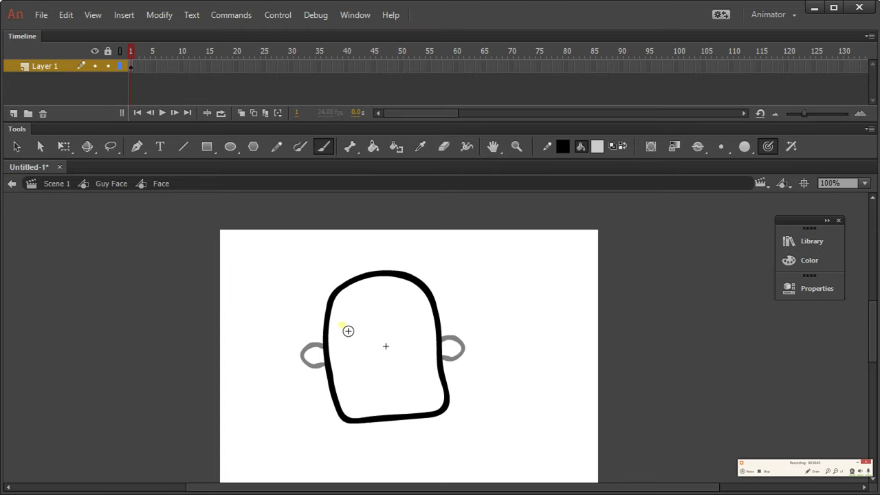
Undo a trial gray stroke brushed down the left side of the head and set the brush mode to Paint Inside
mouse_move(347, 296)
left_mouse_down()
mouse_move(354, 273)
mouse_move(338, 324)
mouse_move(365, 415)
mouse_move(376, 419)
mouse_move(361, 433)
mouse_move(358, 427)
left_mouse_up()
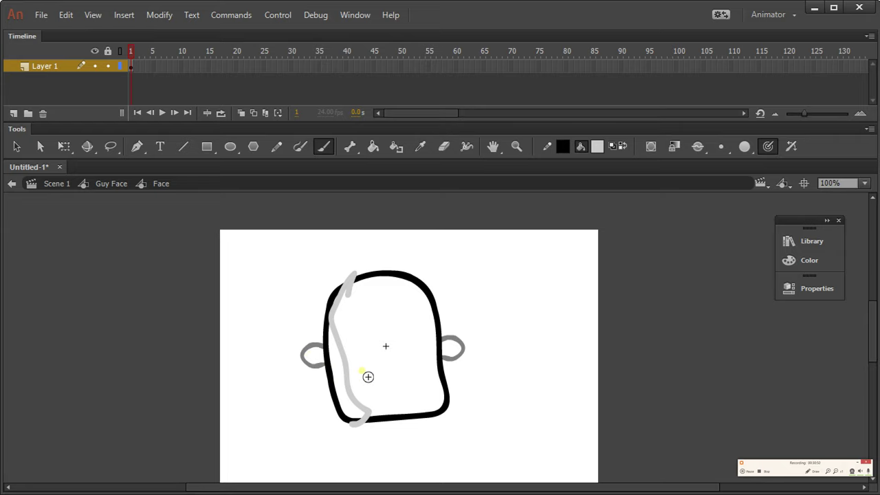
key("ctrl+z")
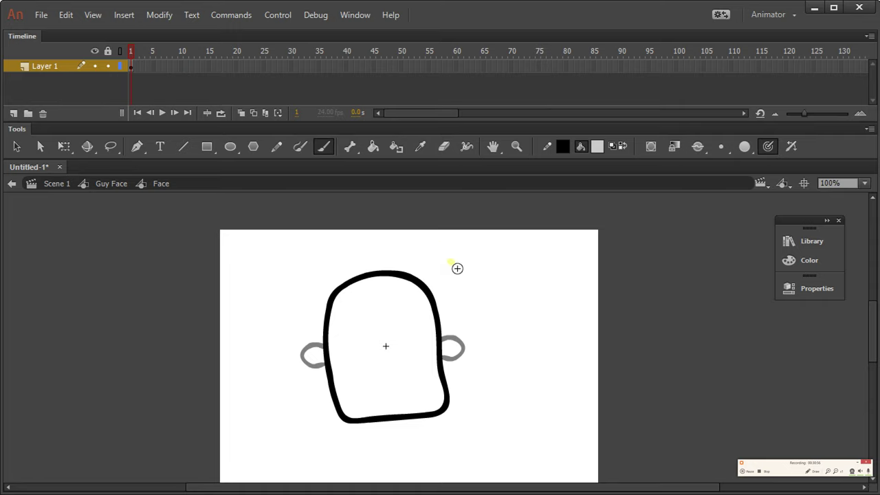
left_click(699, 146)
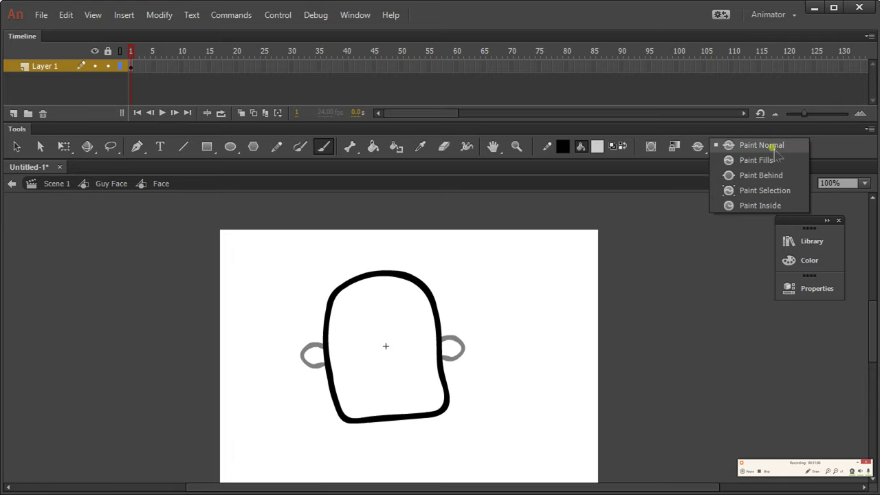
left_click(752, 206)
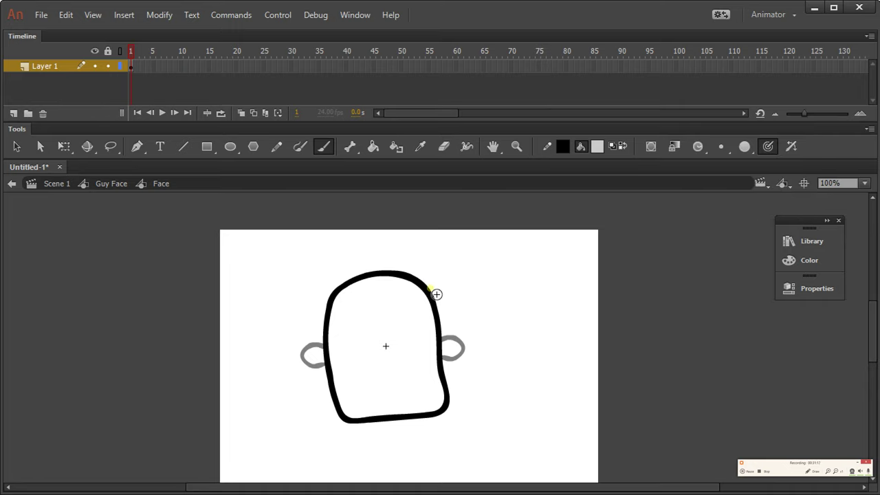
Try a light gray Paint Inside stroke starting outside the head's upper-left outline, and undo it
key("ctrl+space")
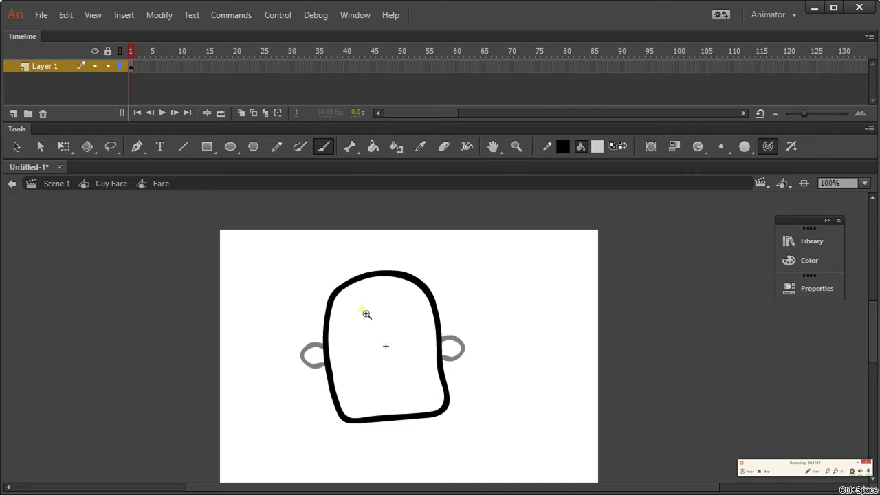
left_click(365, 313)
left_click(424, 319)
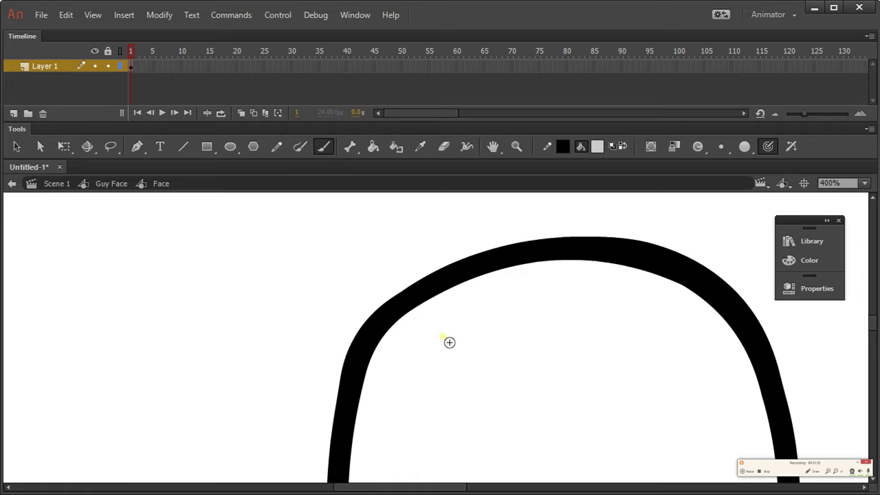
left_click(490, 334, "ctrl+alt")
mouse_move(491, 334)
left_mouse_down()
mouse_move(499, 296)
mouse_move(485, 236)
mouse_move(471, 259)
left_mouse_up()
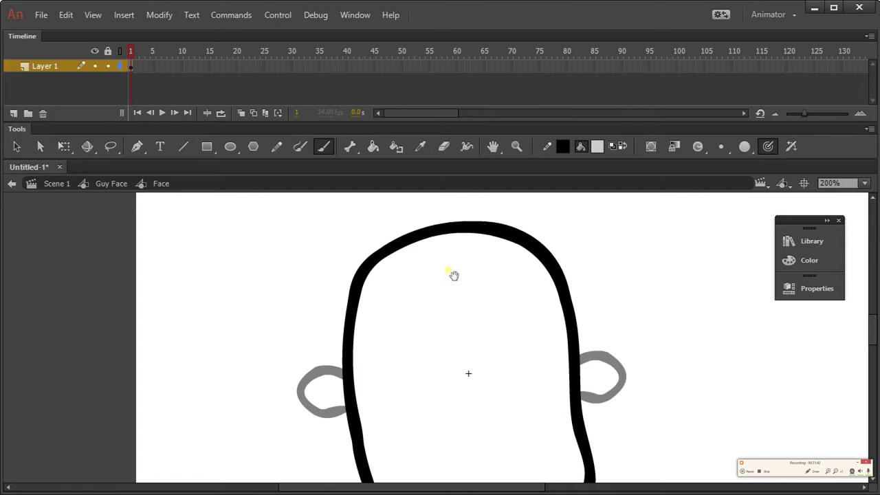
left_click(391, 369, "ctrl+alt")
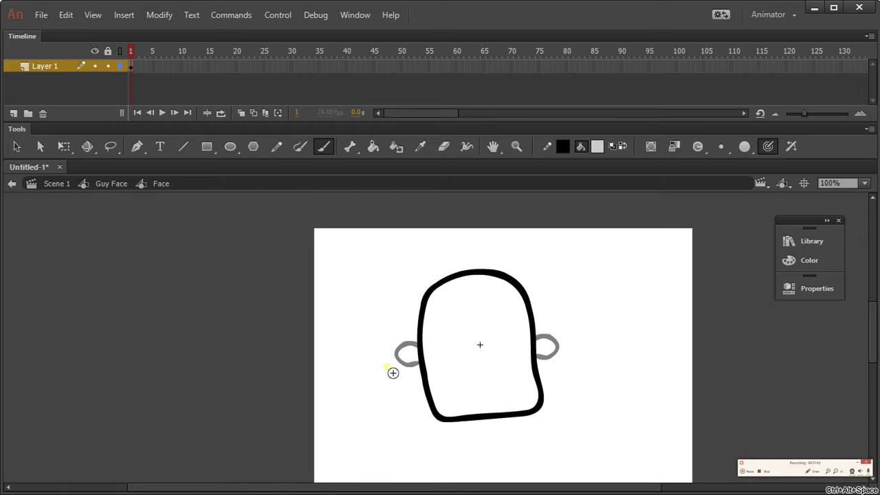
key("ctrl+space")
left_click(450, 319)
left_click(450, 319)
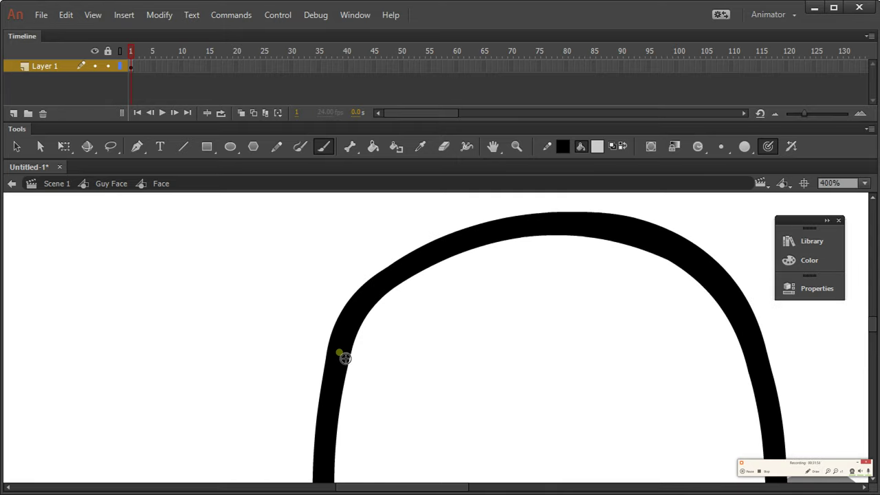
mouse_move(300, 354)
left_mouse_down()
mouse_move(363, 355)
mouse_move(371, 346)
mouse_move(353, 322)
mouse_move(379, 304)
mouse_move(407, 265)
mouse_move(468, 242)
mouse_move(481, 221)
mouse_move(487, 227)
left_mouse_up()
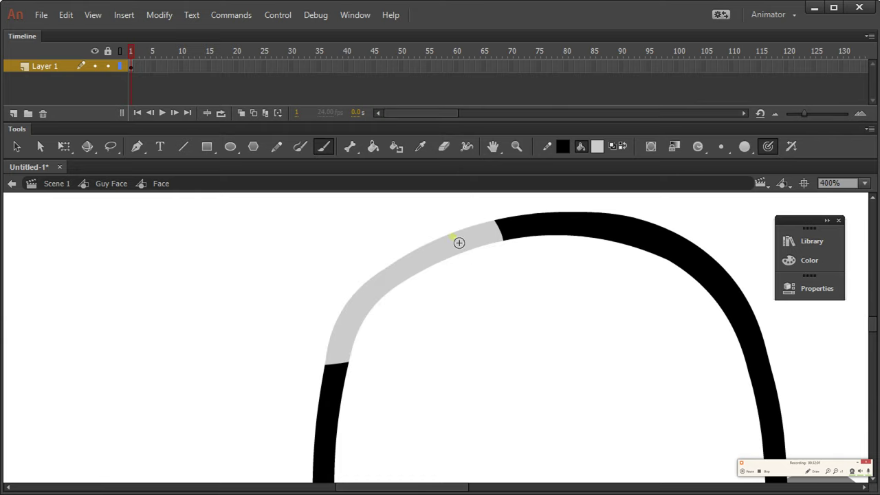
key("ctrl+z")
left_click(427, 311, "ctrl+alt")
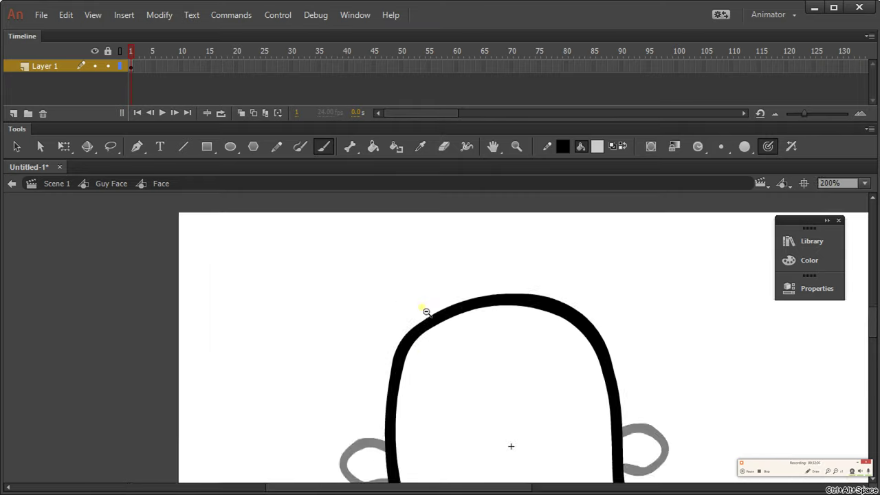
left_click(427, 312, "ctrl+alt")
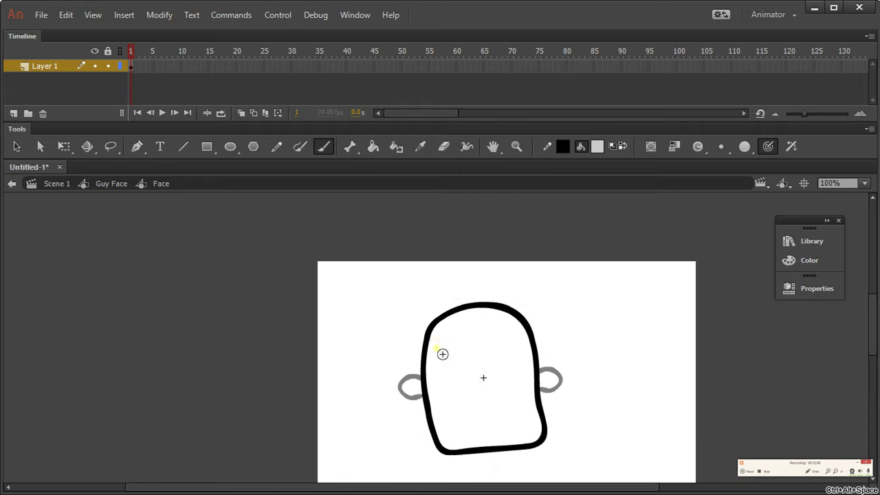
Brush a curved light gray shadow edge down the head's left side and fill the area between it and the outline with gray
mouse_move(444, 363)
left_mouse_down()
mouse_move(472, 315)
mouse_move(449, 352)
mouse_move(446, 386)
mouse_move(486, 458)
left_mouse_up()
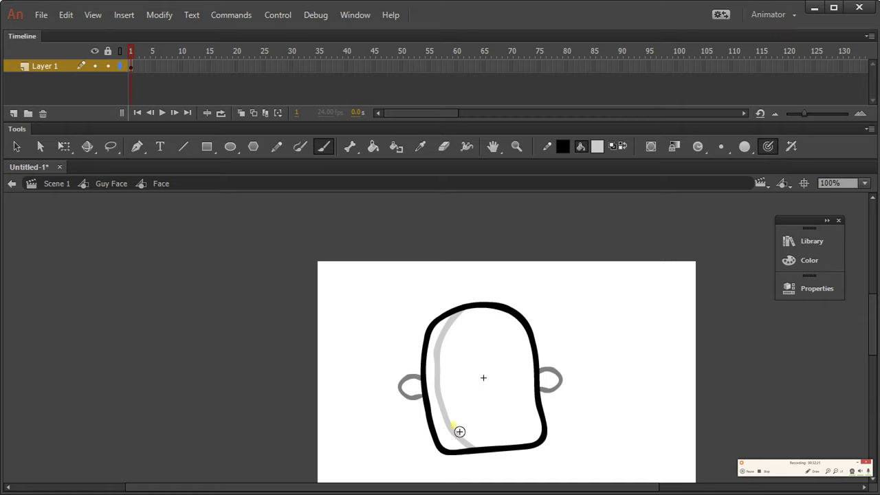
key("k")
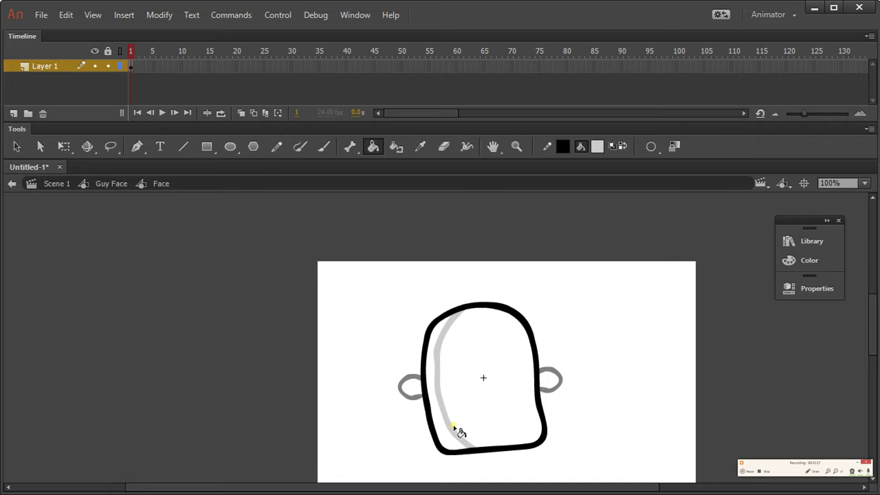
left_click(432, 382)
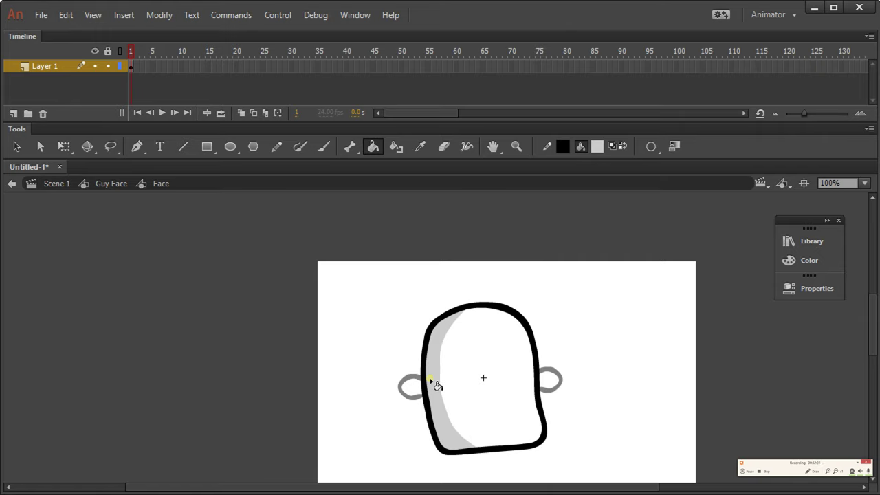
key("v")
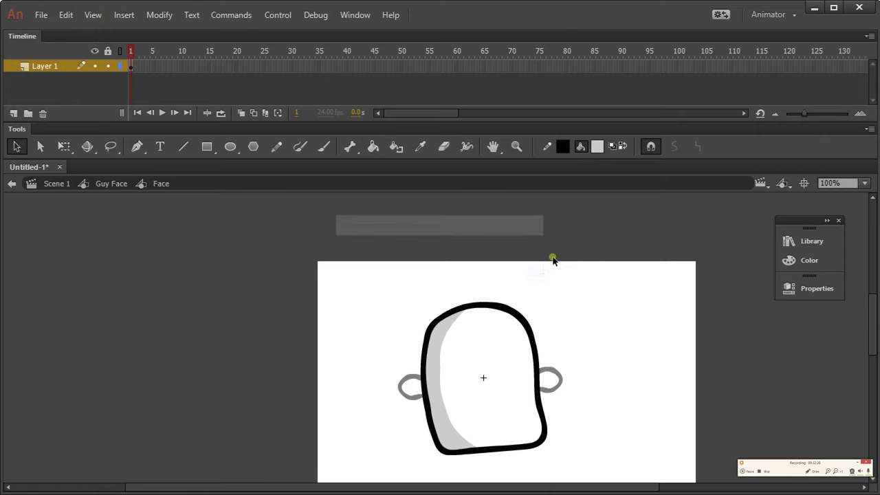
Return to the Guy Face symbol and nudge the face's right-hand eye slightly to the right
double_click(621, 289)
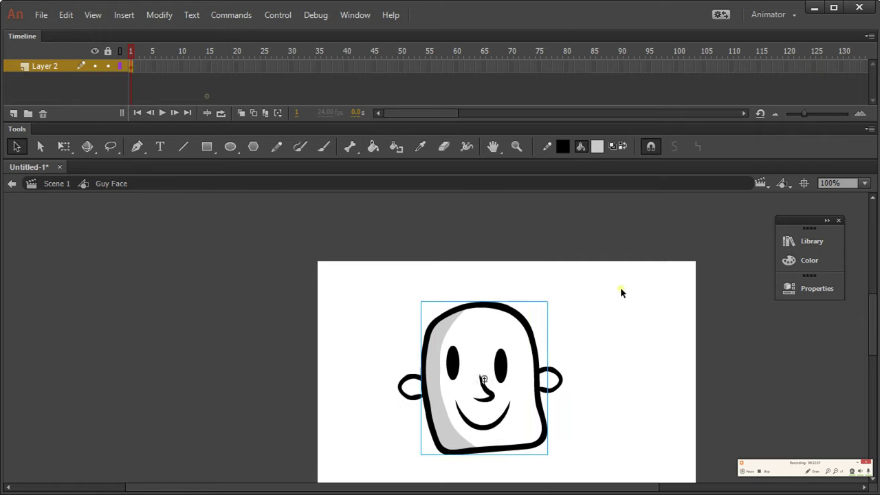
left_click(620, 289)
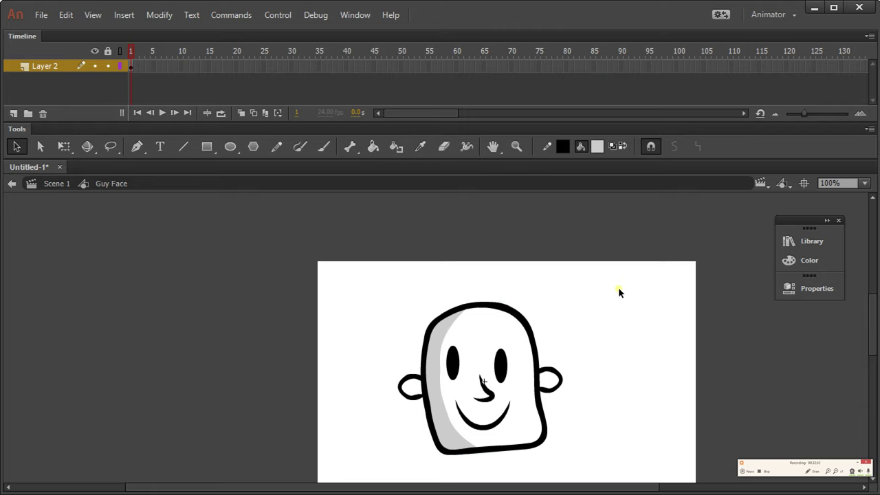
left_click(509, 366)
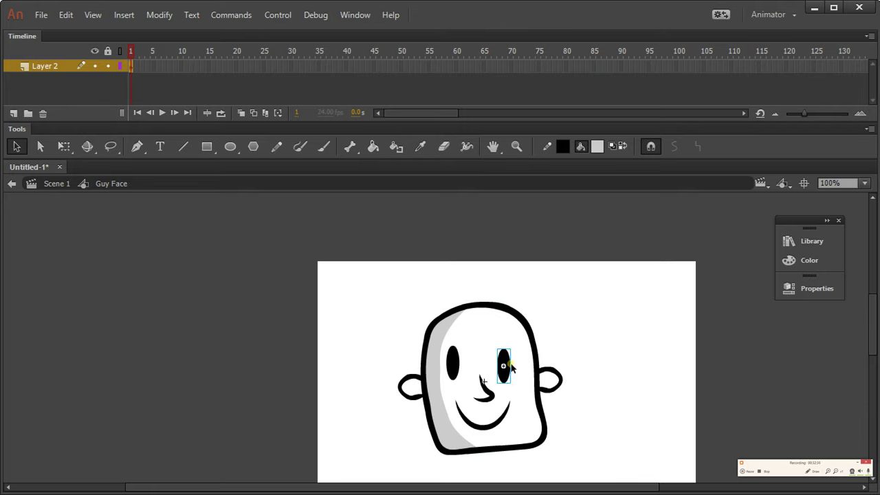
left_click(603, 359)
double_click(603, 359)
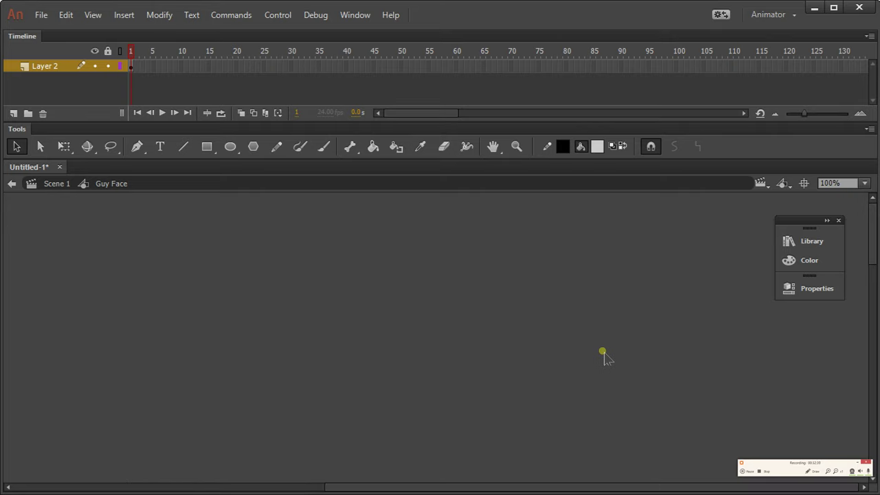
Open the Face symbol and inspect its gray shadow and black outline as separately selectable shapes
scroll(603, 356, "down", 3)
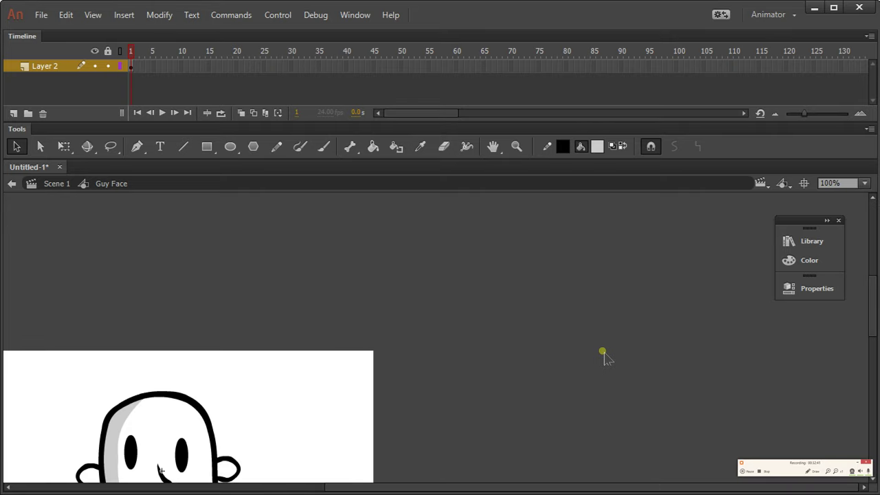
left_click(321, 375, "ctrl+alt")
left_click(320, 378, "ctrl")
left_click_drag(459, 385, 430, 327)
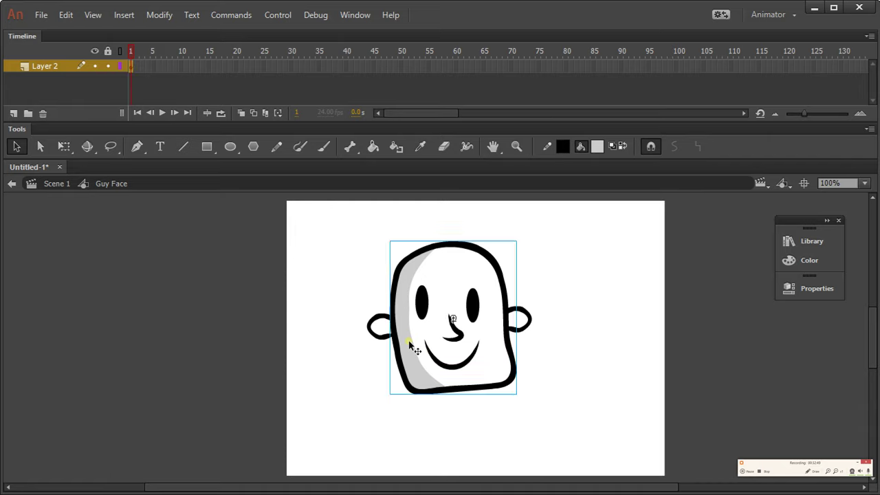
double_click(409, 344)
left_click(409, 344)
left_click(565, 272)
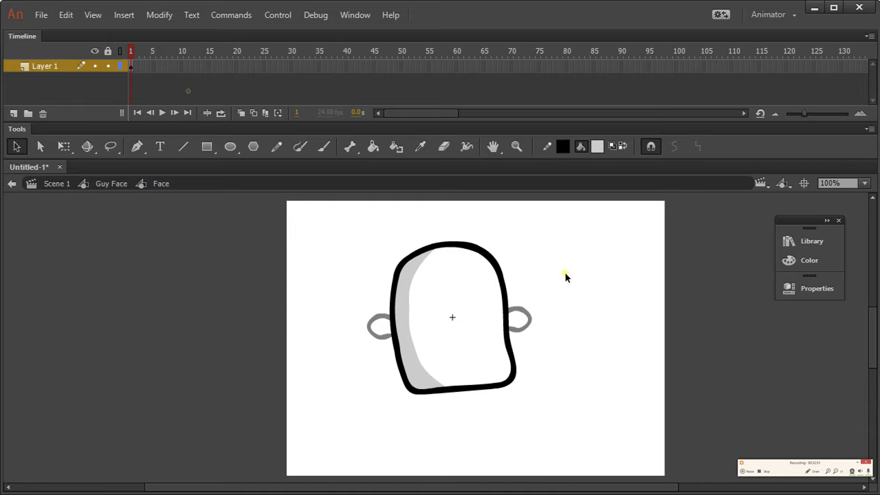
left_click(405, 324)
left_click(501, 275)
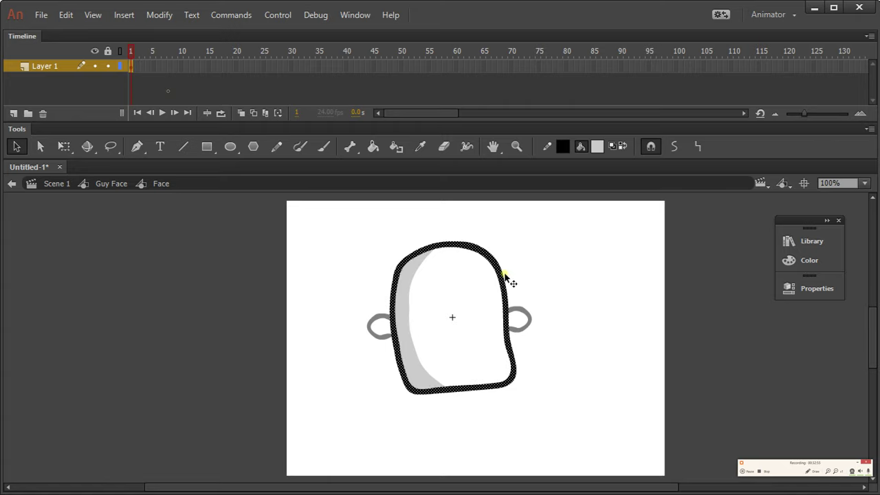
left_click(550, 273)
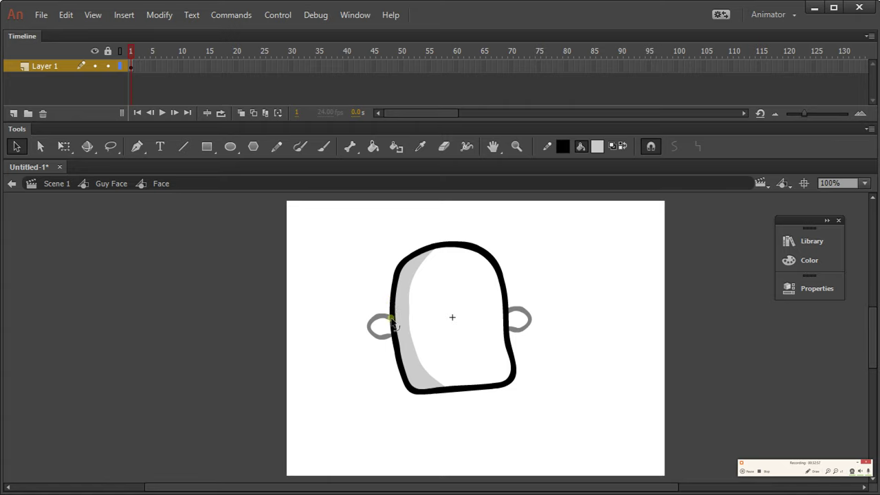
Try smoothing the gray shadow's curved inner edge at 200% zoom, and undo the changes
left_click(424, 331)
left_click(410, 342)
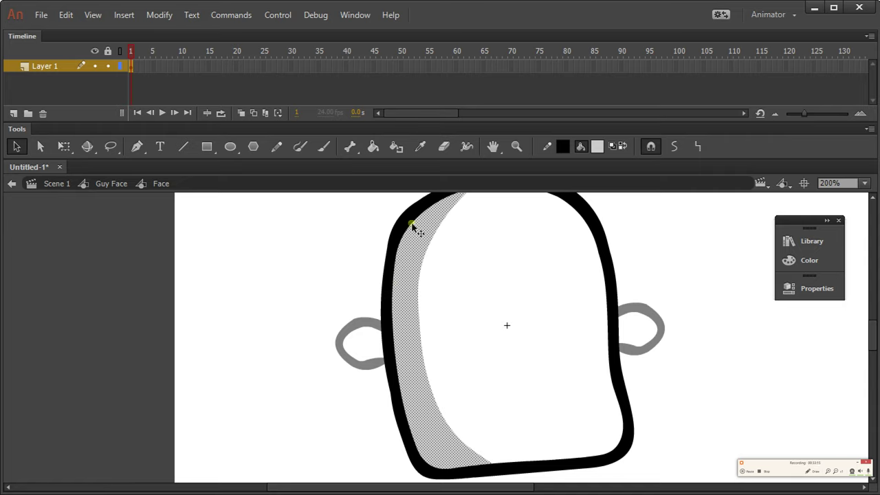
left_click(453, 295)
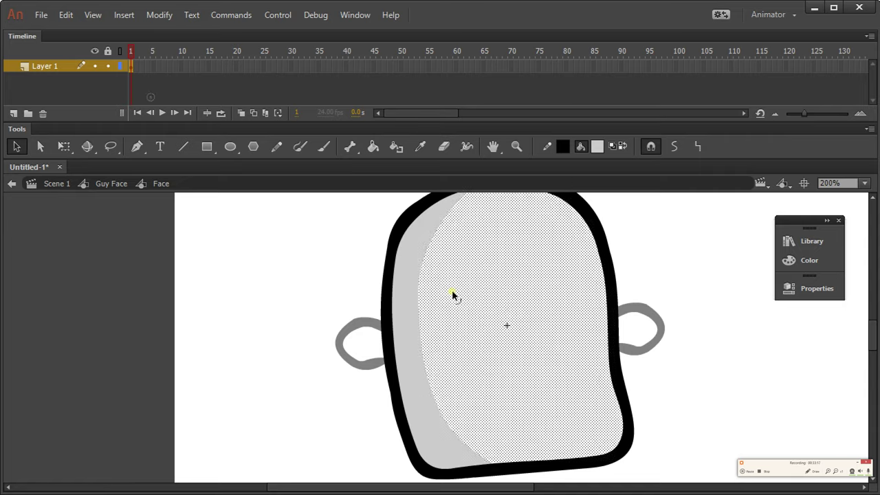
left_click(360, 285)
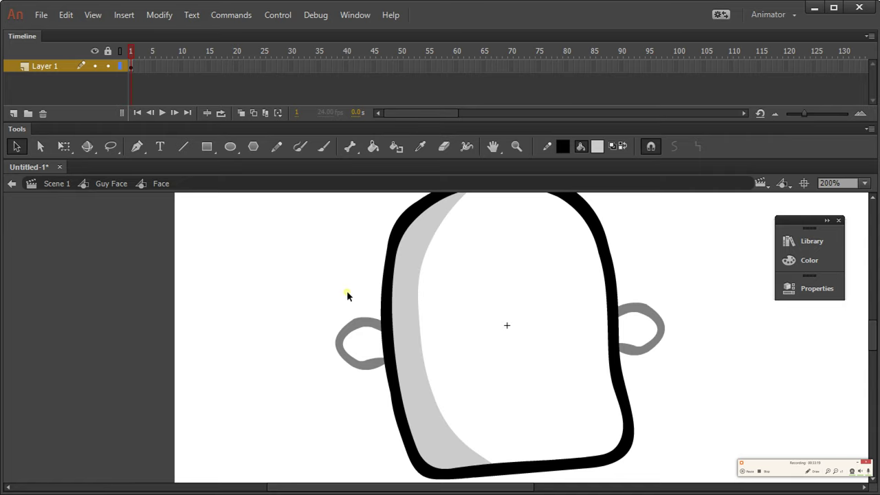
key("ctrl+z")
key("ctrl+z")
left_click(331, 293)
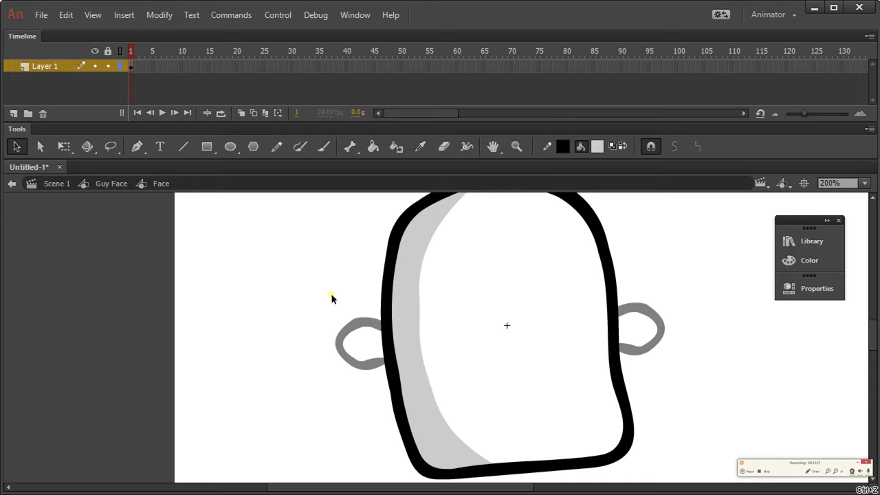
Lasso an irregular area across the shadow's inner edge, deselect it and return to the Guy Face symbol
key("l")
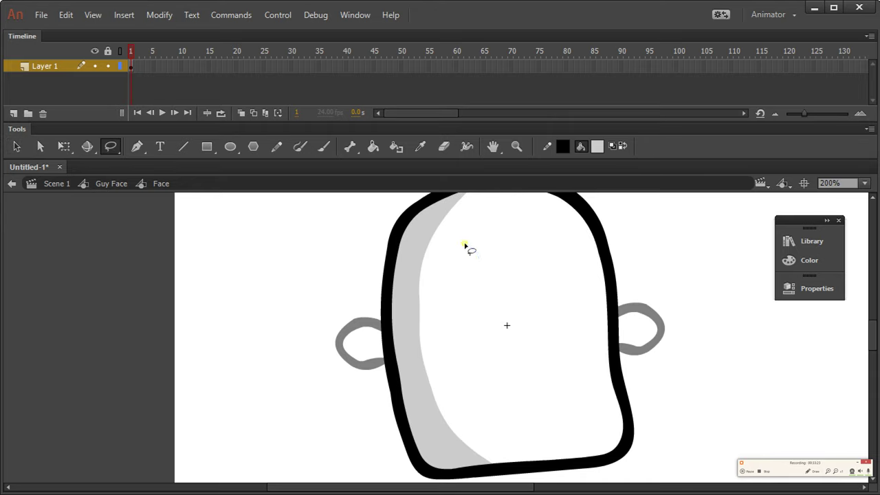
mouse_move(464, 243)
left_mouse_down()
mouse_move(437, 221)
mouse_move(415, 253)
mouse_move(410, 361)
mouse_move(433, 438)
mouse_move(452, 448)
mouse_move(466, 357)
mouse_move(464, 207)
left_mouse_up()
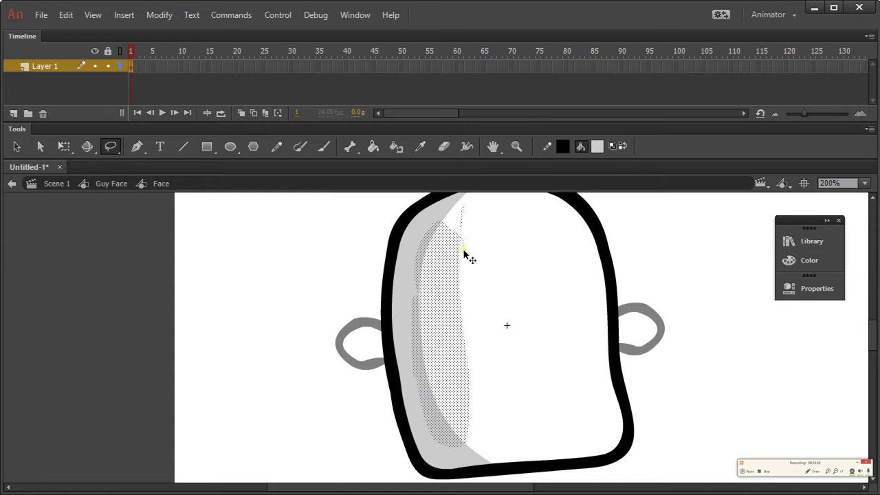
key("v")
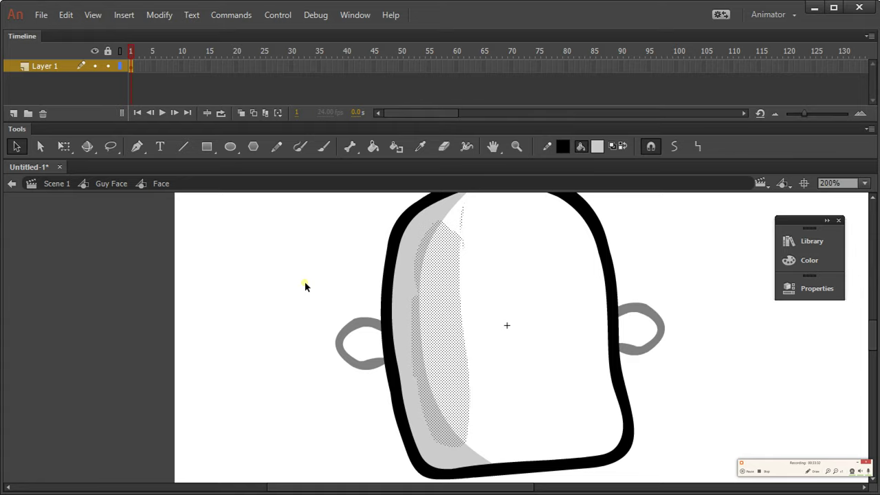
left_click(304, 282)
double_click(307, 284)
left_click(323, 310)
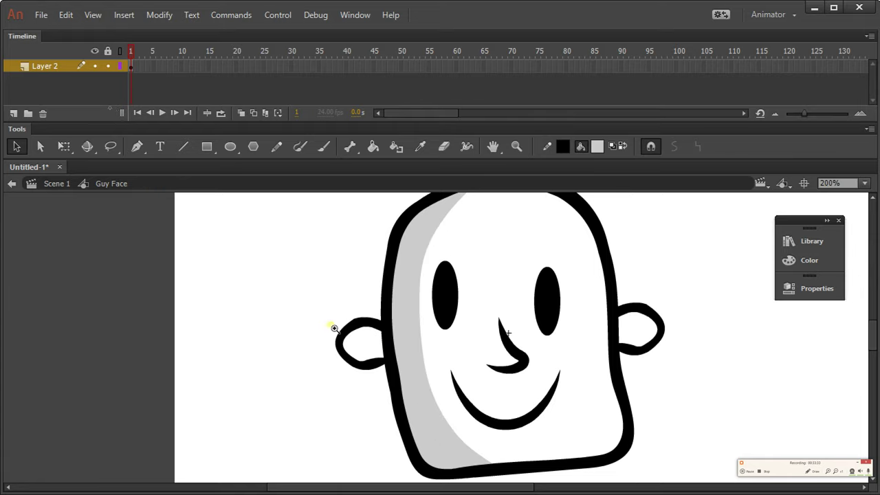
left_click(352, 330, "ctrl+alt")
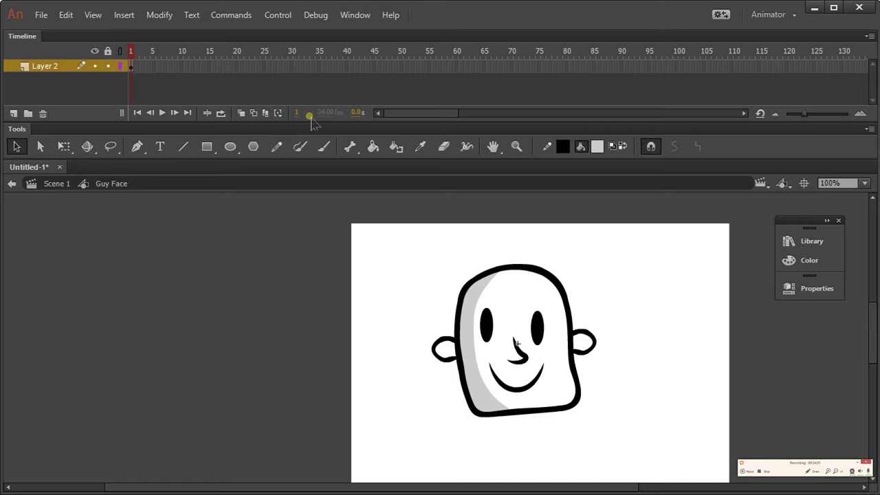
Check which face parts the frame 1 keyframe of Layer 2 holds by selecting and deselecting it
left_click(133, 67)
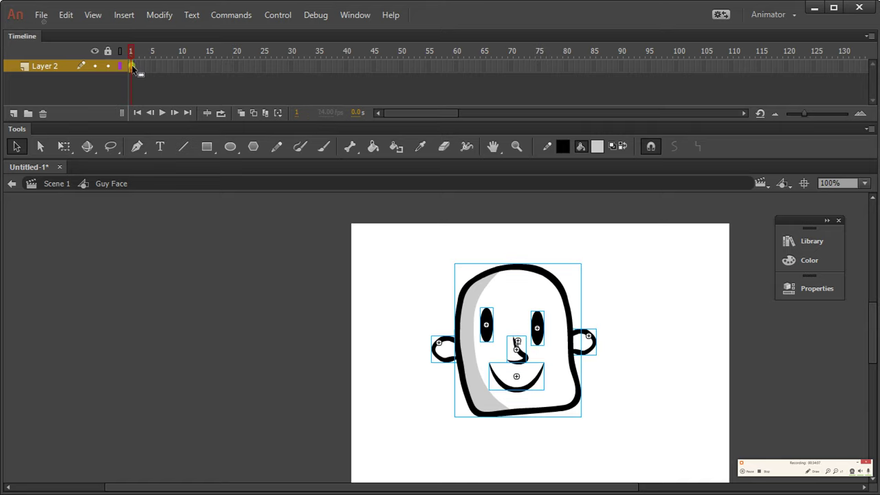
left_click(134, 55)
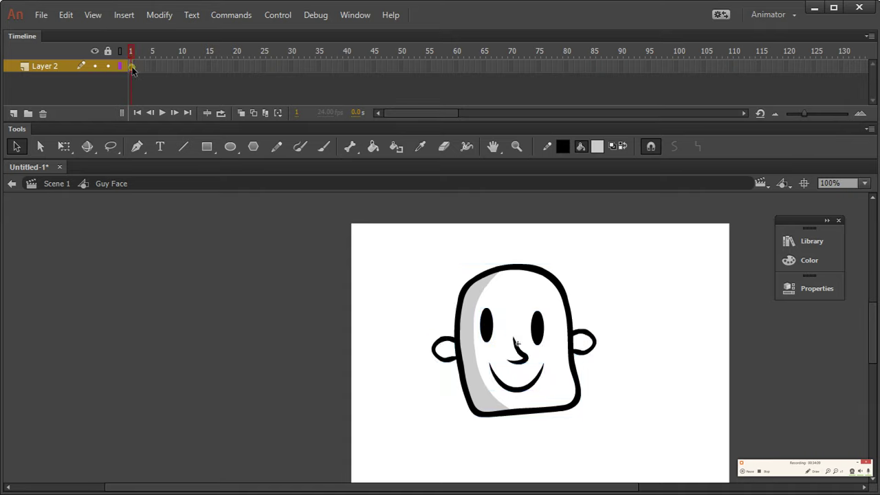
left_click(131, 66)
left_click(143, 55)
left_click(130, 67)
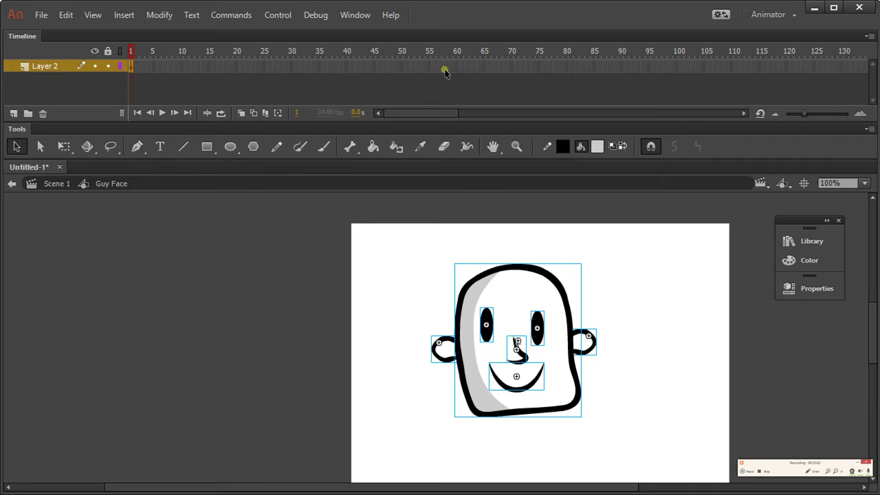
left_click(132, 58)
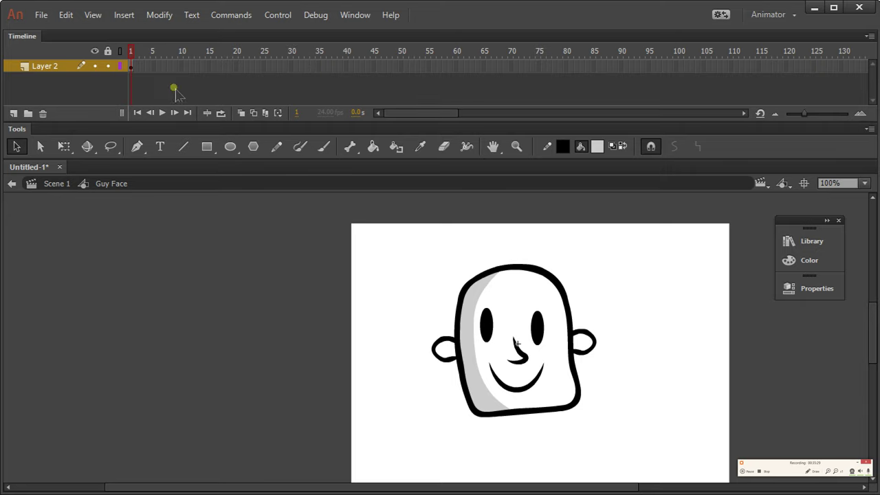
Extend the frame 1 keyframe of Layer 2 by one frame, through frame 2
left_click(133, 69)
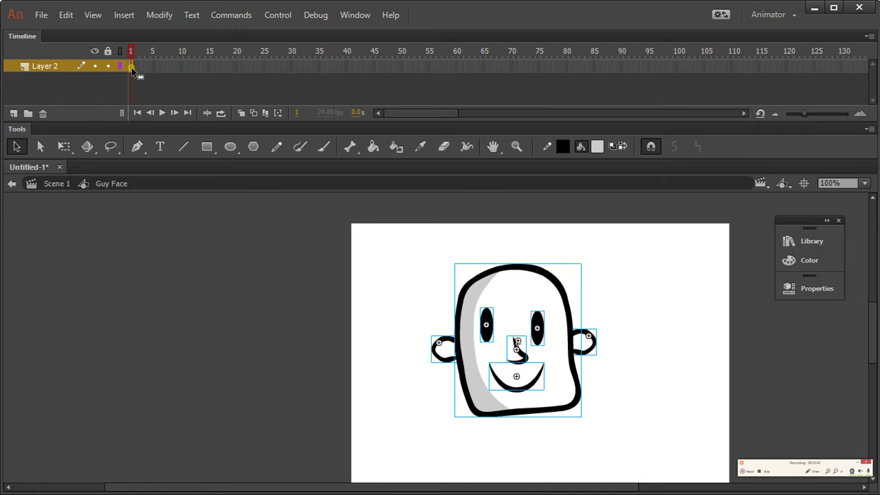
left_click_drag(131, 67, 137, 67)
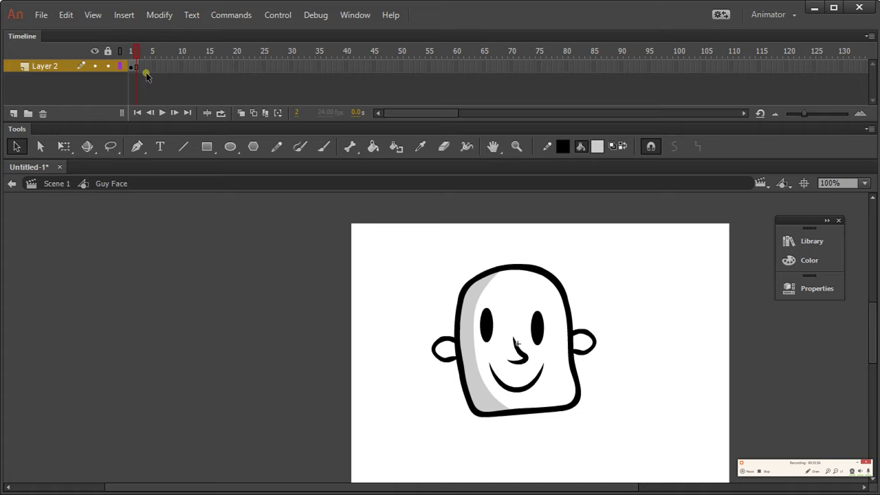
left_click(131, 67)
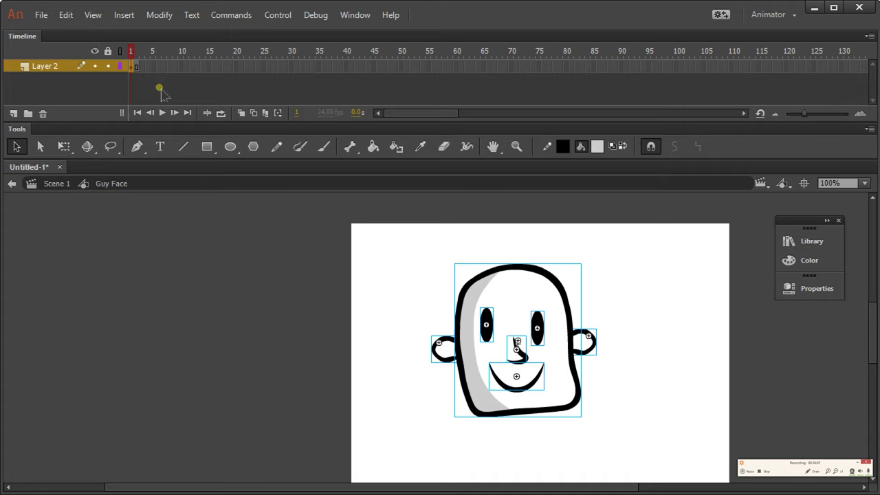
Insert repeated frames from frame 2 on Layer 2 until the face's span reaches frame 49
left_click(137, 67)
key("F5")
key("F5")
key("F5")
key("F5")
key("F5")
key("F5")
key("F5")
key("F5")
key("F5")
key("F5")
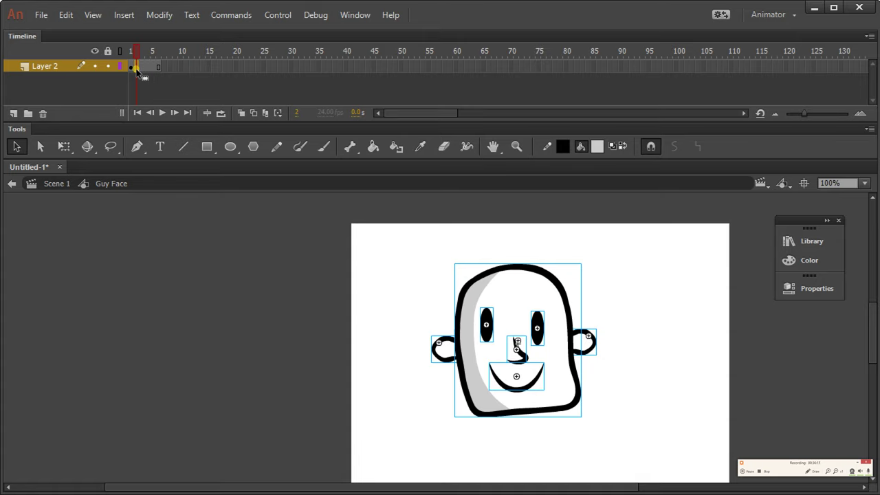
key("F5")
key("F5")
key("F5")
key("F5")
key("F5")
key("F5")
key("F5")
key("F5")
key("F5")
key("F5")
key("F5")
key("F5")
key("F5")
key("F5")
key("F5")
key("F5")
key("F5")
key("F5")
key("F5")
key("F5")
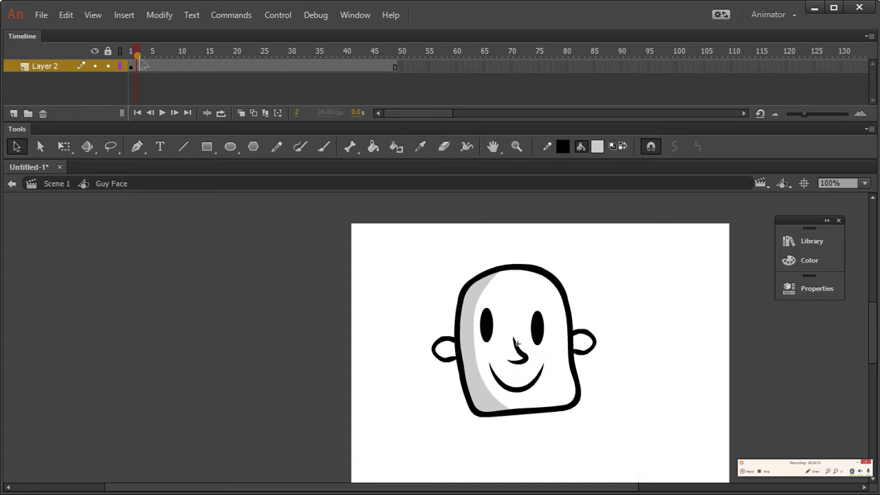
Remove frame 49 from the end of Layer 2 so the face's span is 48 frames long
left_click(141, 65)
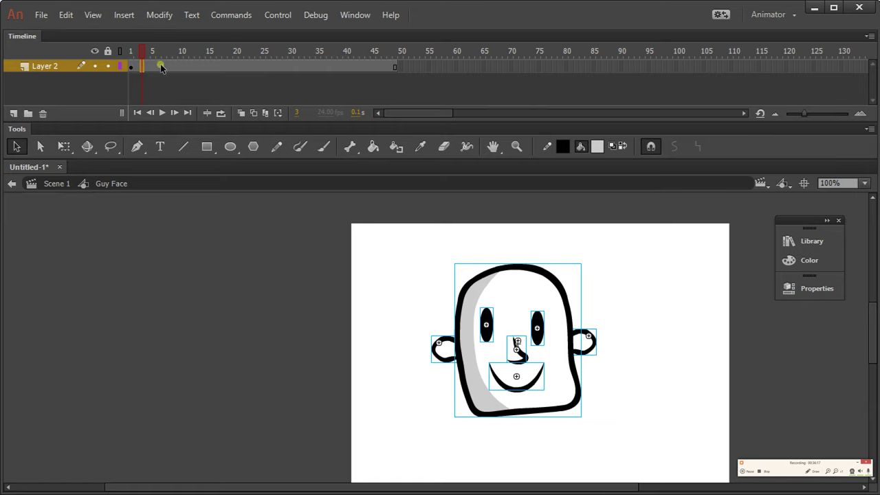
left_click(132, 68)
left_click(145, 53)
left_click_drag(146, 55, 408, 59)
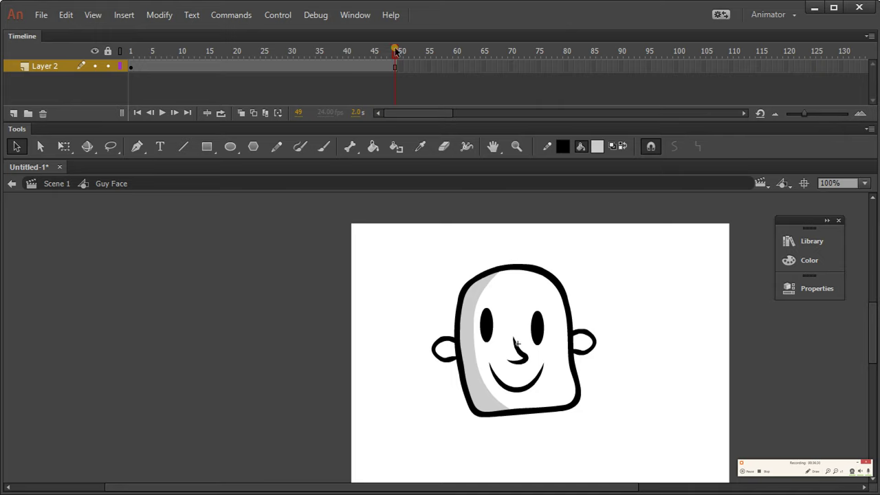
left_click(378, 67)
left_click_drag(378, 67, 396, 69)
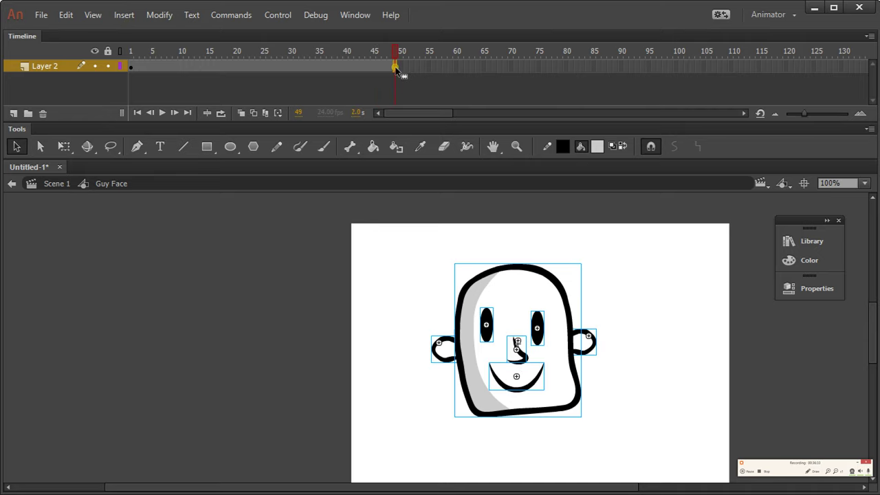
key("comma")
key("comma")
left_click(396, 69)
left_click_drag(396, 69, 355, 73)
key("comma")
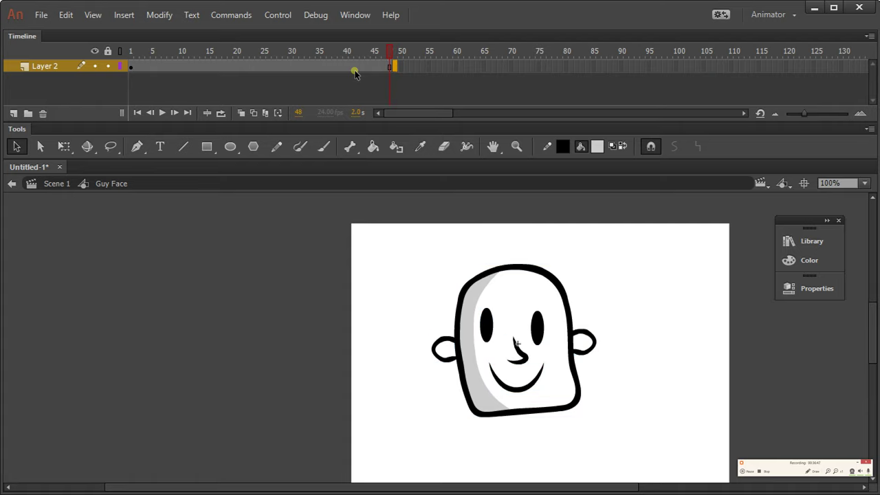
Scrub the playhead back to frame 1 and play the Guy Face timeline
left_click_drag(390, 57, 330, 62)
left_click(378, 63)
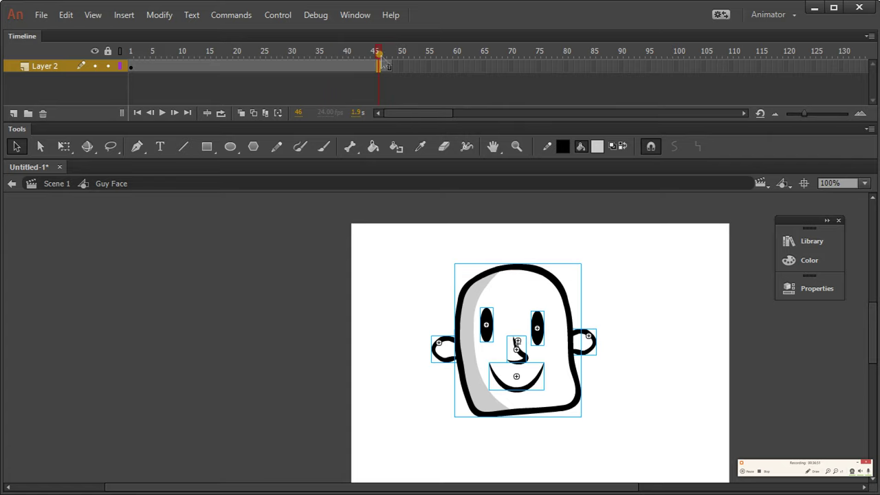
left_click_drag(386, 62, 130, 66)
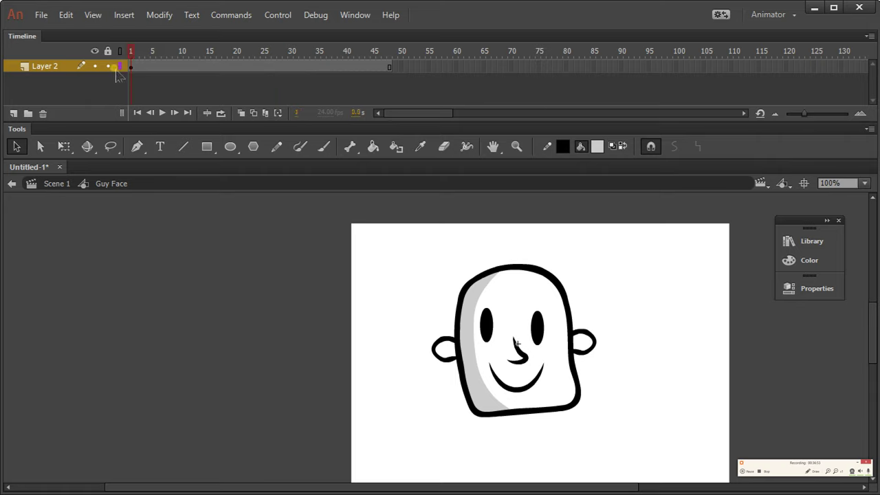
key("Return")
key("Return")
key("Return")
Scrub and step through the frames of Layer 2 to examine the span, ending with the playhead on frame 1
left_click(347, 50)
left_click_drag(132, 55, 170, 65)
left_click_drag(170, 66, 143, 54)
left_click(133, 57)
left_click(160, 74)
left_click(230, 51)
left_click_drag(261, 67, 131, 71)
key("period")
key("period")
key("period")
key("period")
left_click(134, 68)
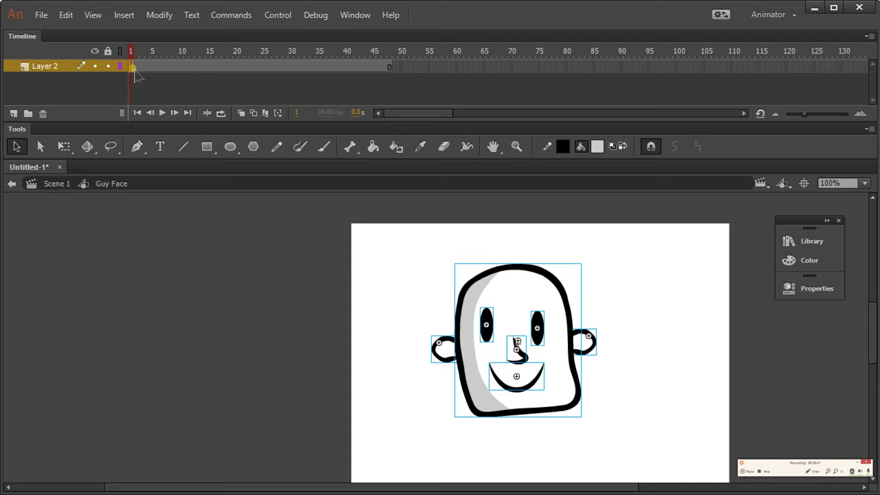
left_click(141, 55)
left_click(131, 55)
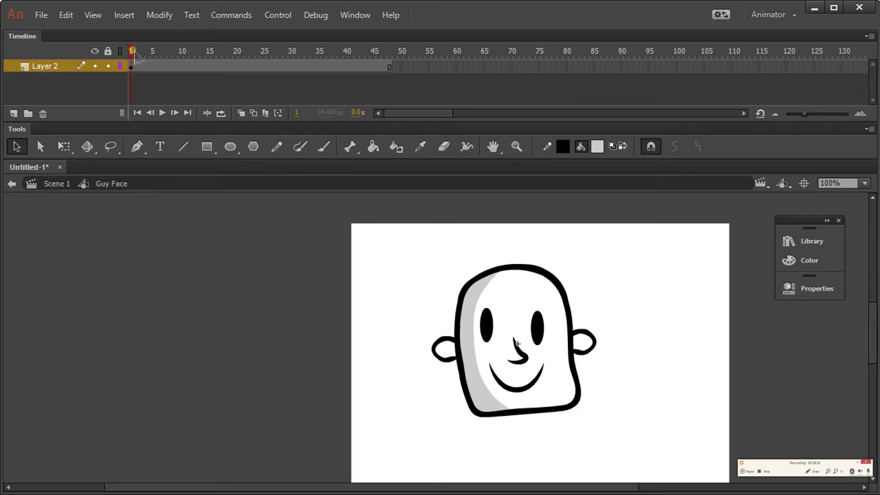
Insert a keyframe at frame 2 of Layer 2 in the Guy Face timeline and scrub ahead to check it
left_click(136, 66)
left_click(138, 68)
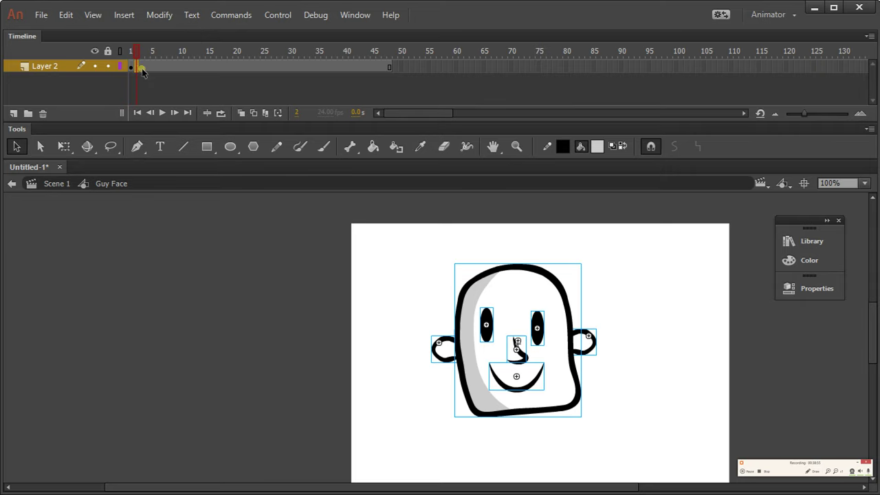
left_click(143, 84)
left_click(184, 54)
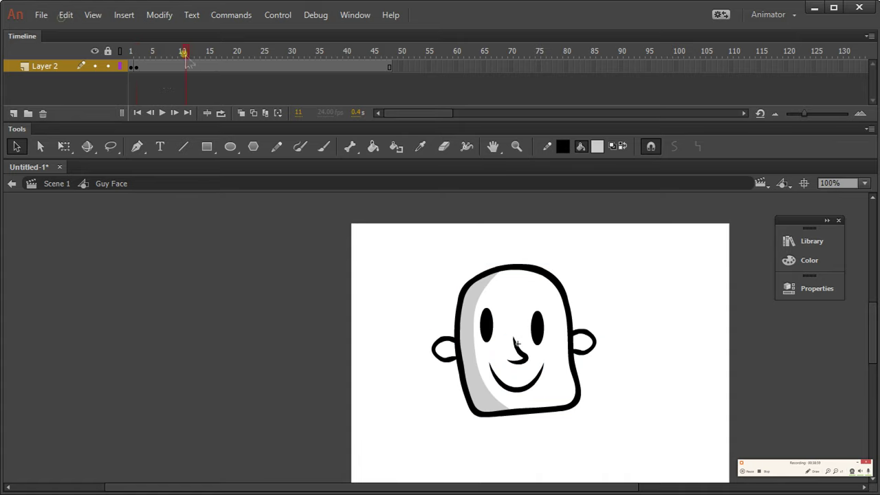
Move the eye on the right half of the face to outside the head's upper right on frame 2
left_click(137, 67)
left_click(166, 60)
left_click_drag(167, 63, 136, 63)
left_click_drag(543, 336, 604, 278)
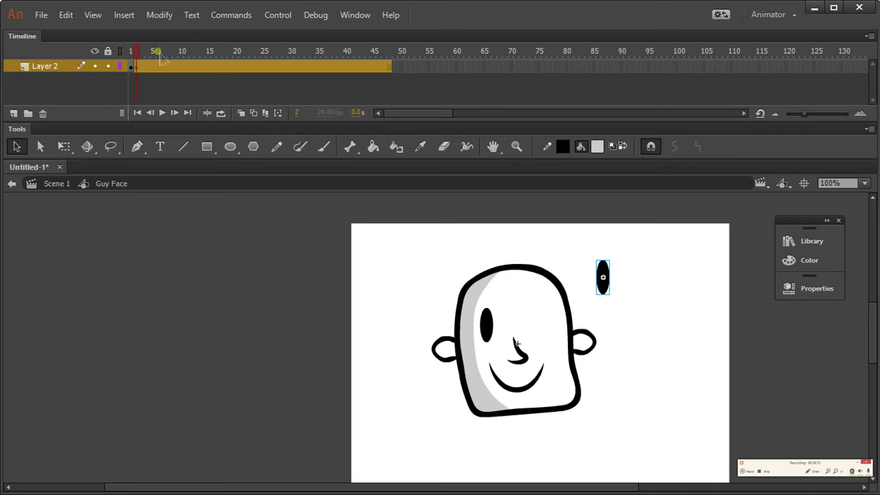
Compare frames 1 and 2, play the timeline from frame 1, and scrub back through the span
left_click(138, 53)
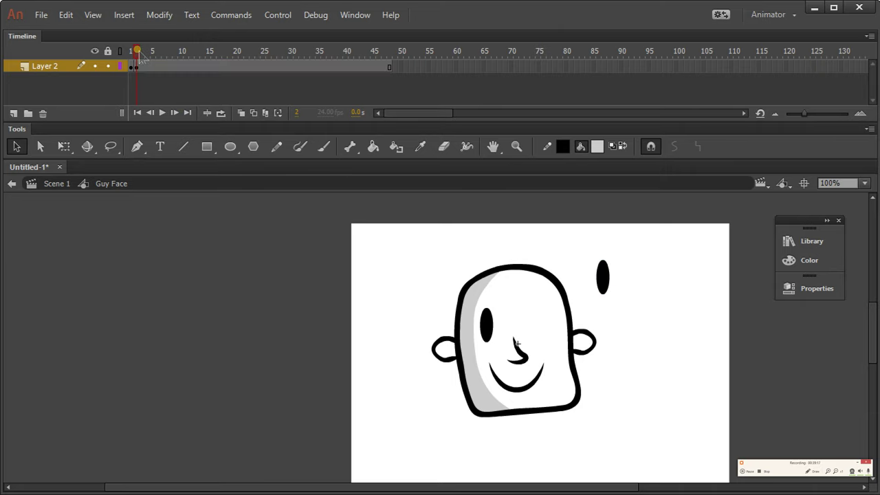
left_click(121, 52)
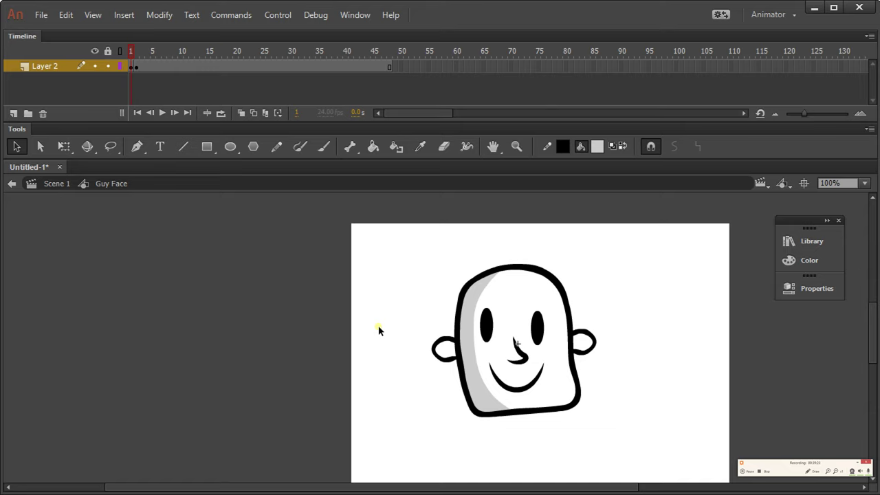
key("Return")
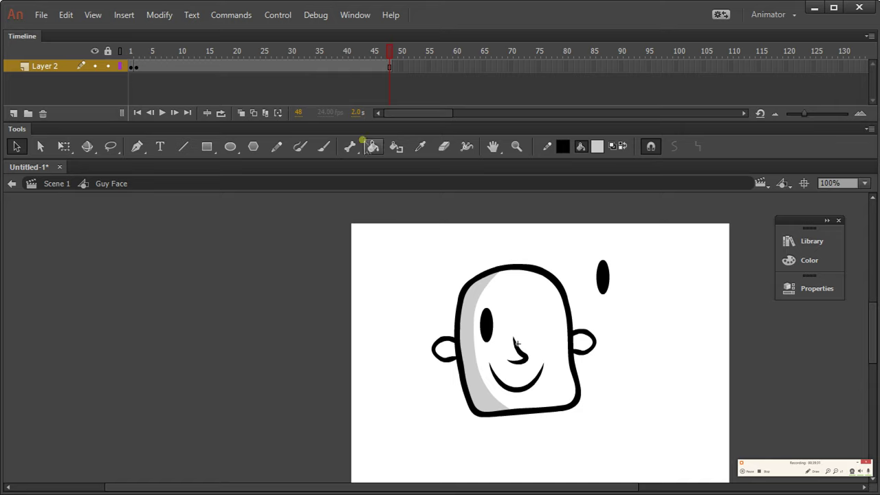
left_click_drag(296, 62, 183, 65)
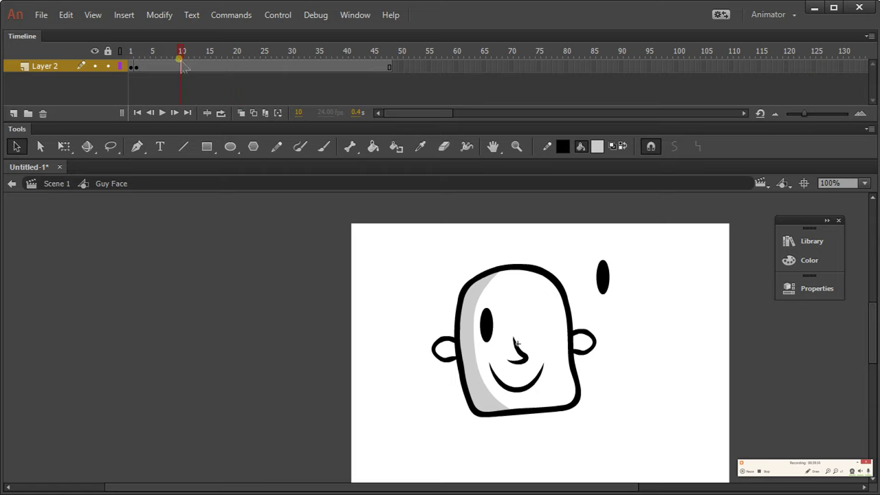
Undo the eye's move on frame 2 and reselect that frame's artwork
left_click(136, 67)
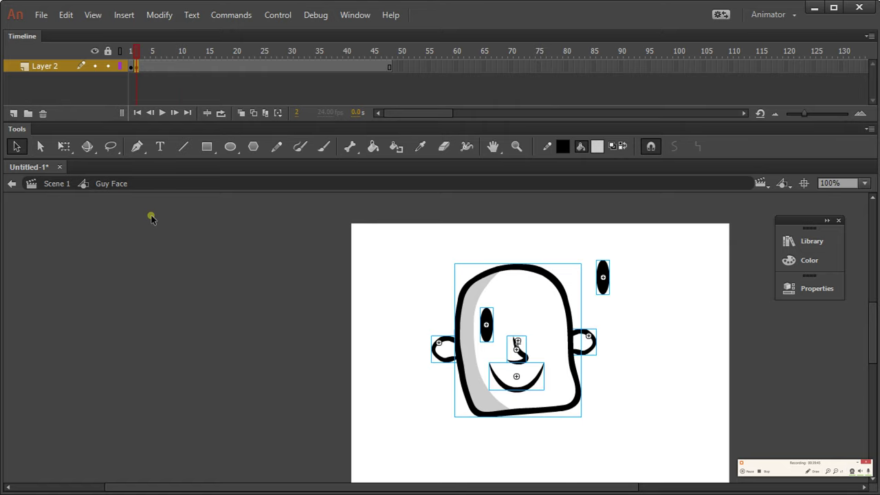
left_click(152, 218)
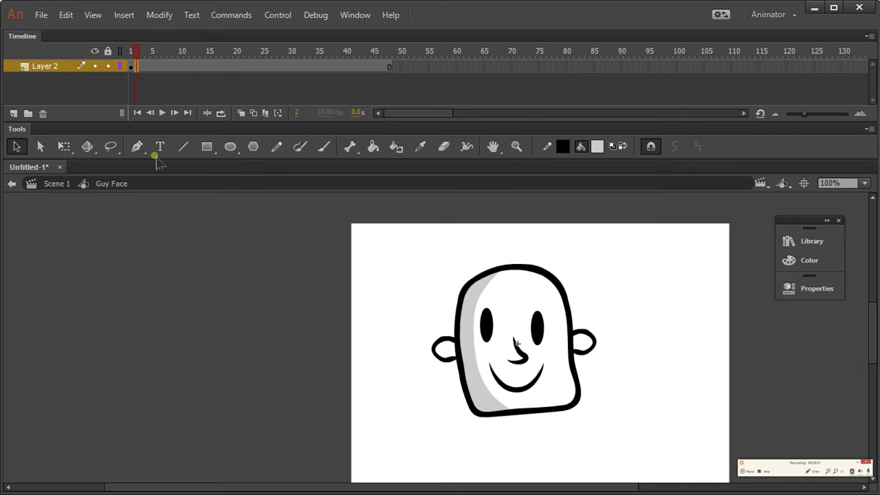
left_click(135, 53)
left_click(137, 55)
left_click(139, 69)
left_click(138, 68)
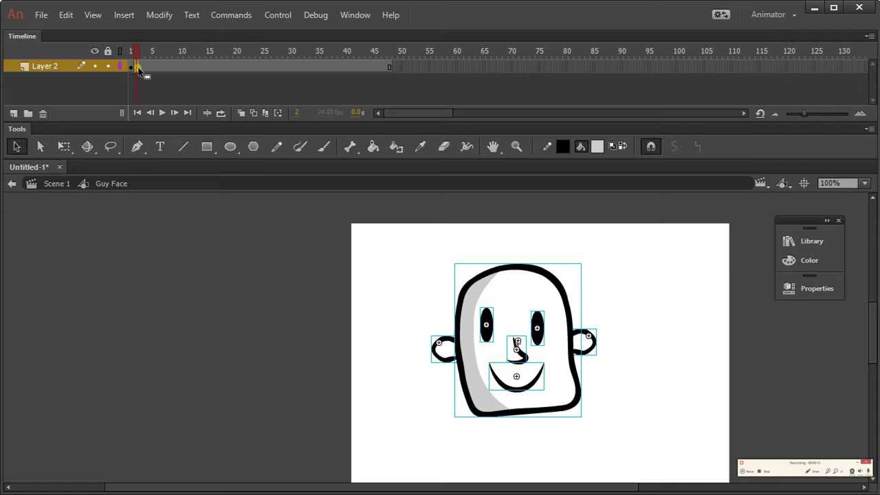
left_click(408, 302)
key("e")
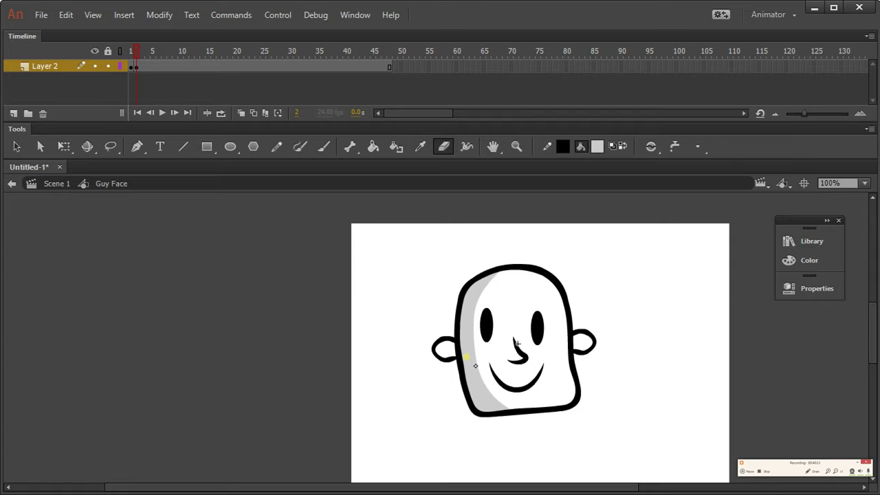
Switch to the browser, play the opening of Buy Sell Spread Final.mp4 from 0:03, and return to Adobe Animate
key("alt+Tab")
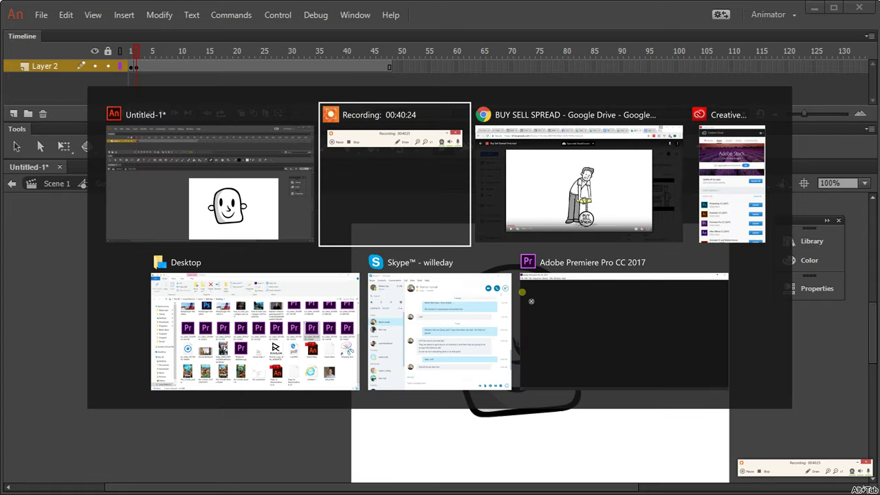
key("alt+Tab")
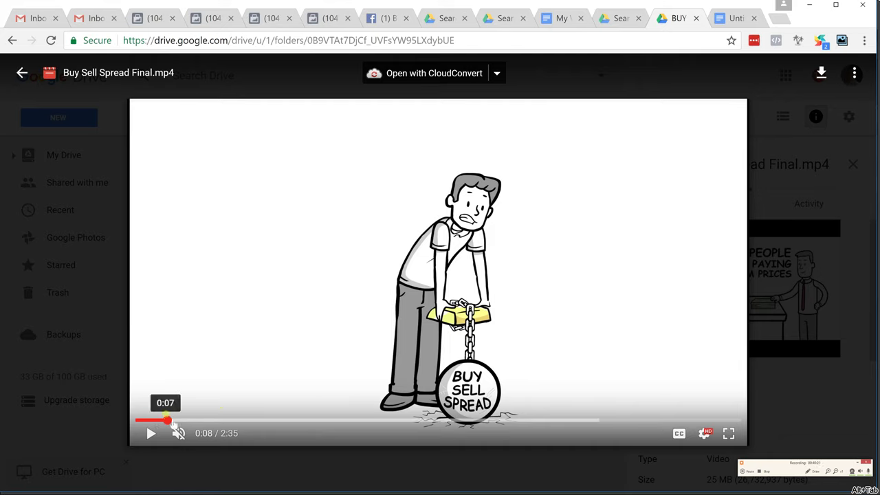
left_click_drag(169, 420, 152, 420)
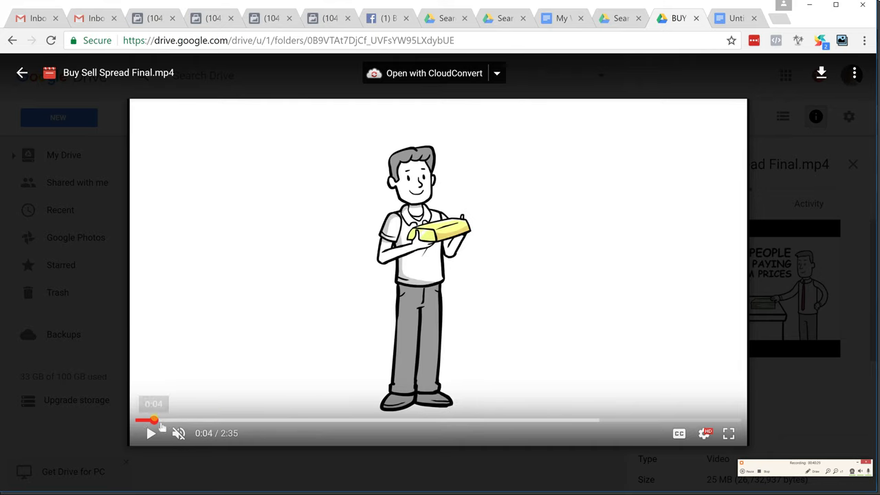
left_click(147, 421)
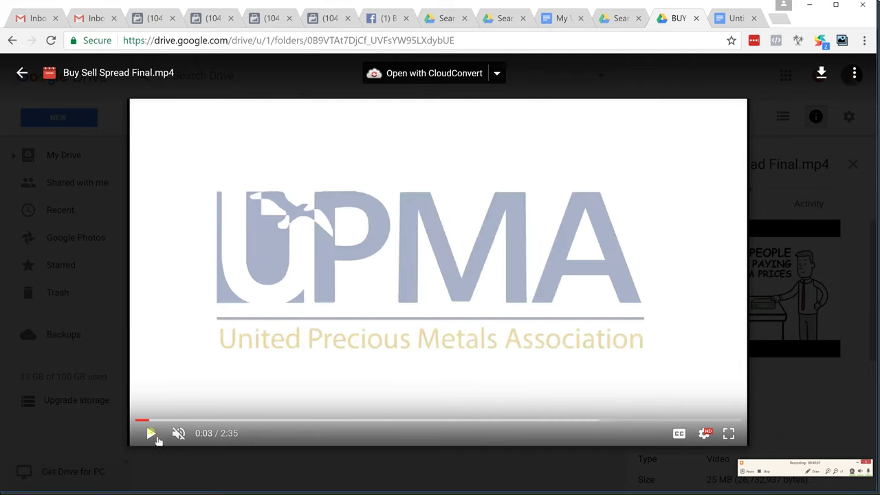
left_click(156, 438)
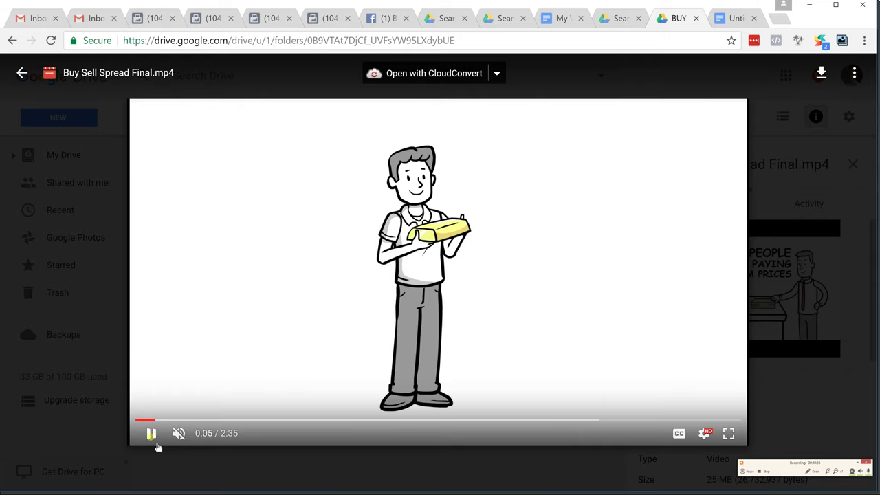
left_click(157, 447)
key("alt+Tab")
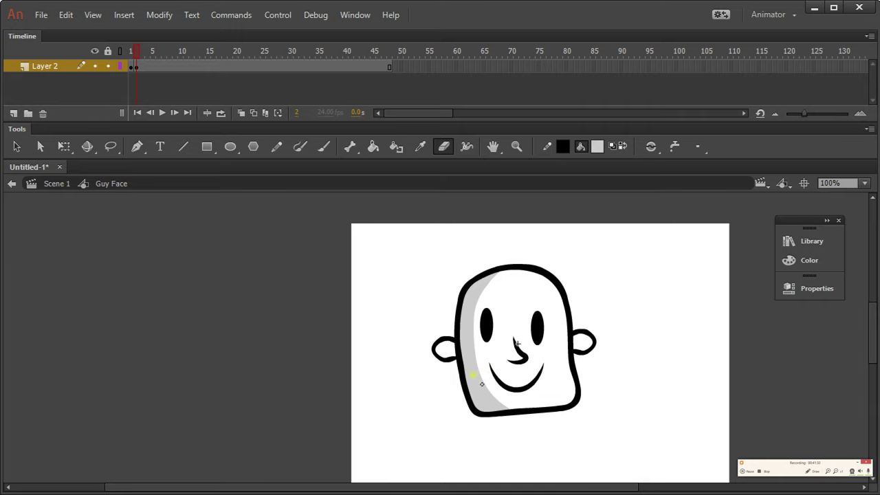
left_click(754, 477)
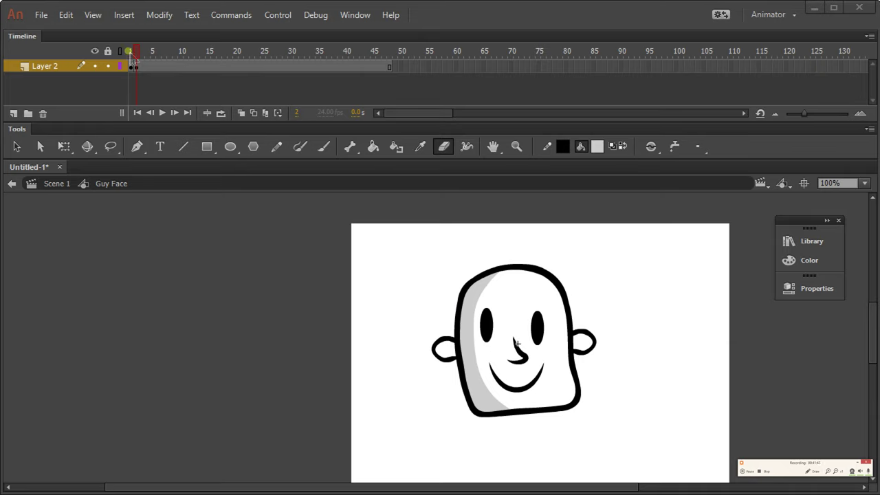
Scrub between frames 1 and 2 and examine the head symbol on frame 2 with the Selection tool
left_click_drag(140, 59, 132, 58)
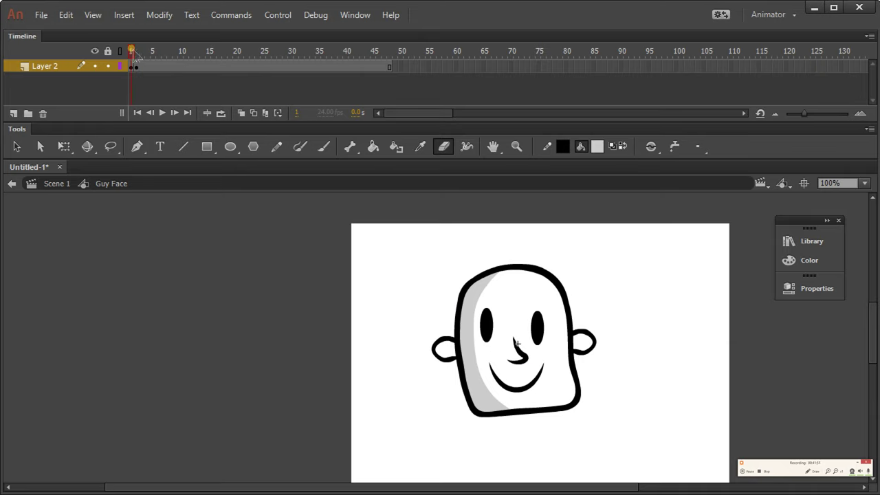
left_click_drag(135, 57, 138, 65)
key("v")
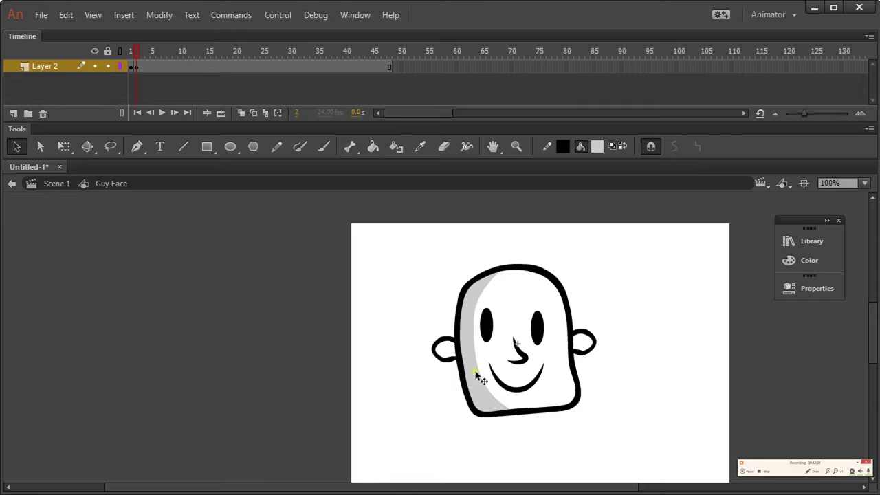
left_click(476, 379)
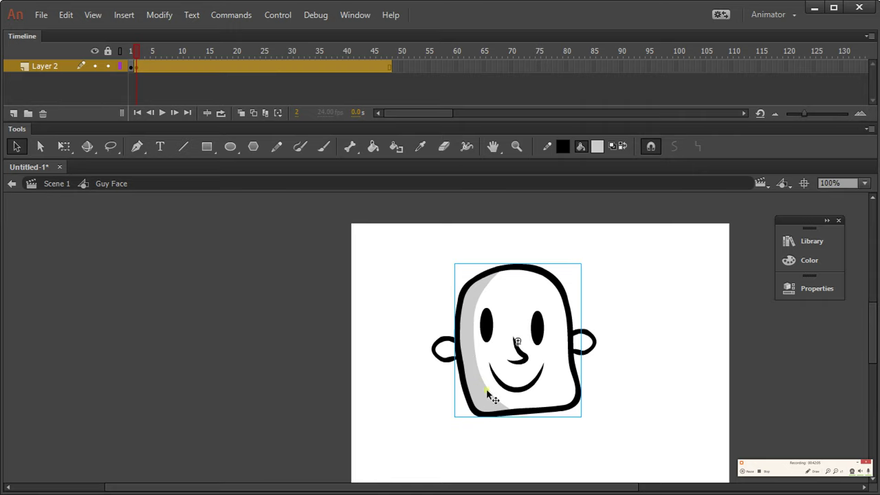
left_click(596, 333)
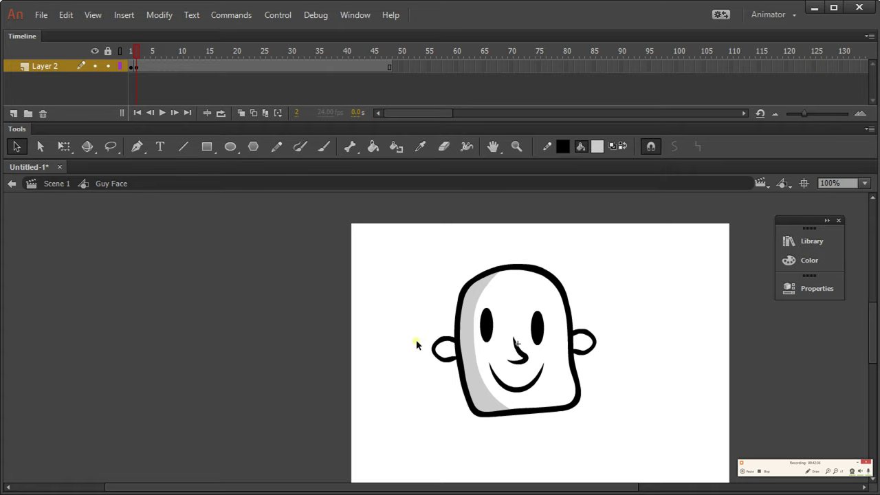
Place a copy of the right-hand eye outside the face near the left ear and break it apart into a raw shape
left_click(539, 328)
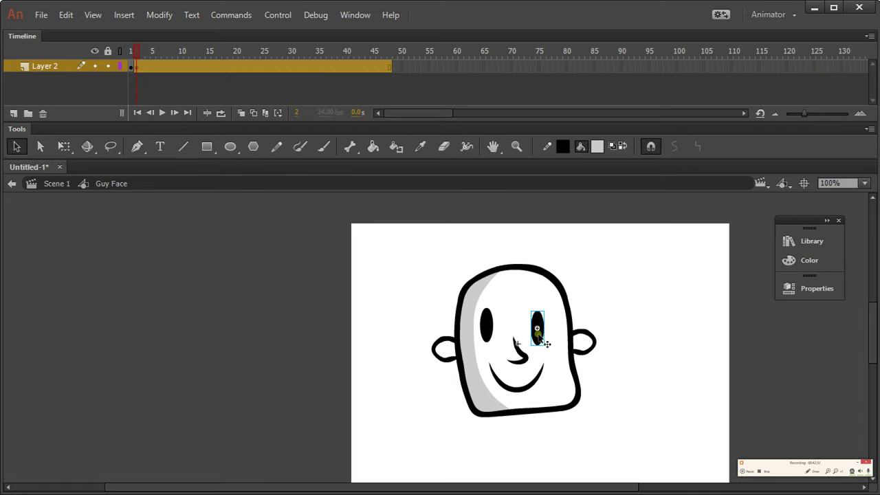
left_click_drag(538, 329, 377, 375)
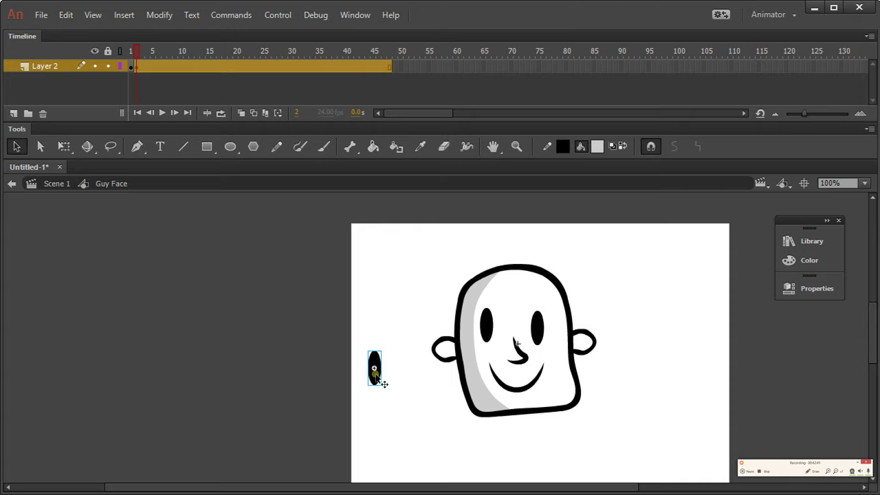
right_click(376, 376)
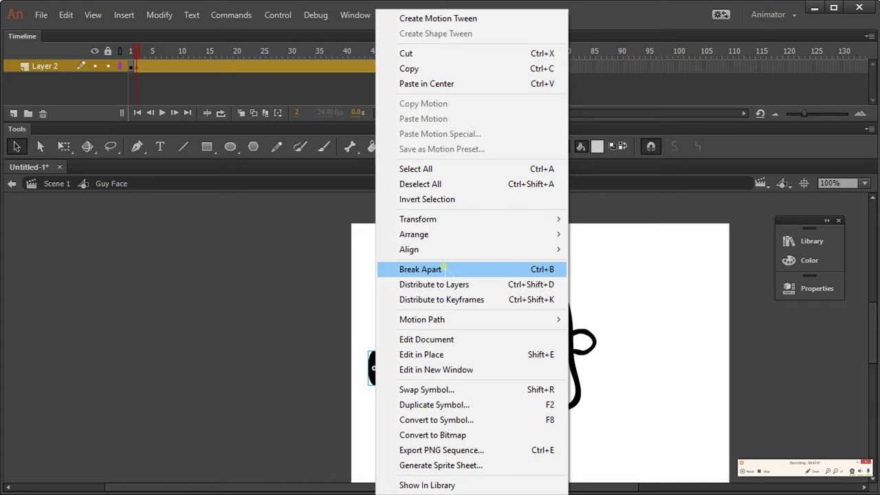
left_click(443, 269)
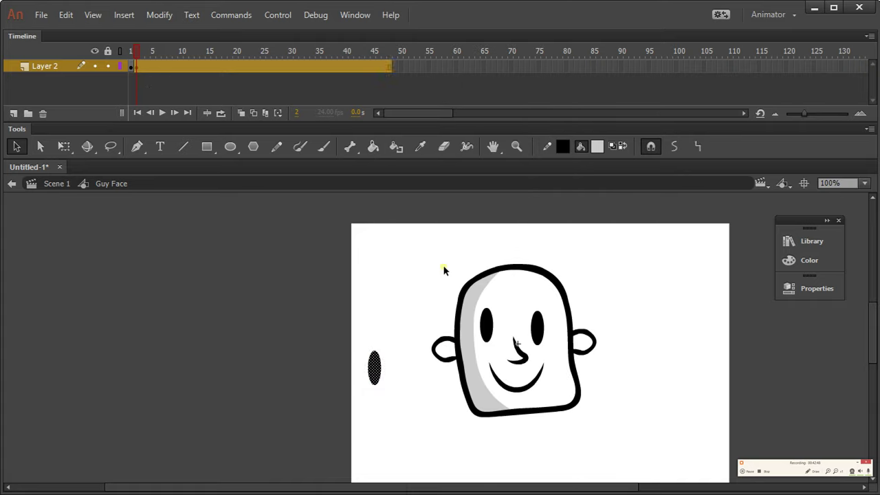
left_click(403, 307)
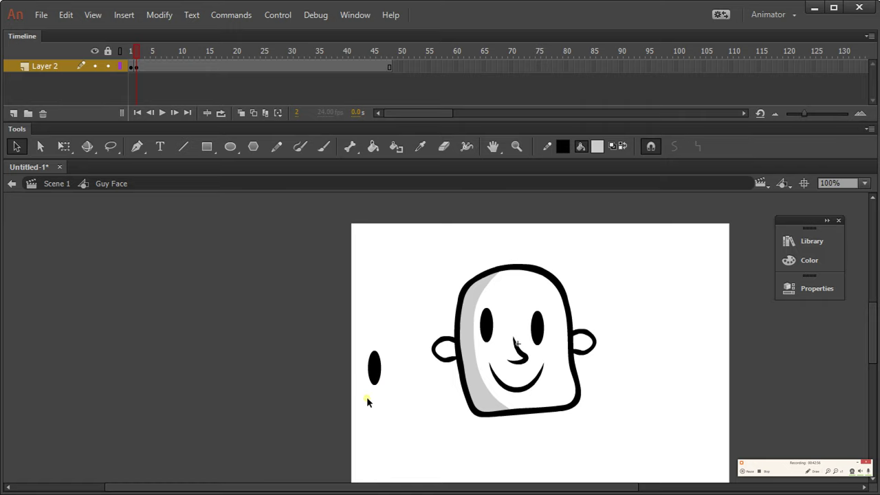
Erase two streaks across the broken-apart eye copy with the Eraser tool and delete the remaining pieces
key("e")
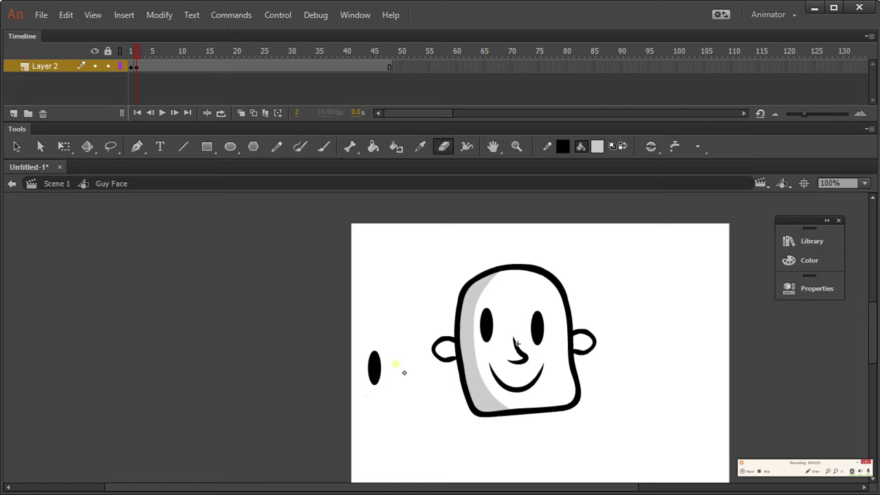
left_click_drag(382, 369, 371, 376)
left_click_drag(379, 368, 369, 363)
key("v")
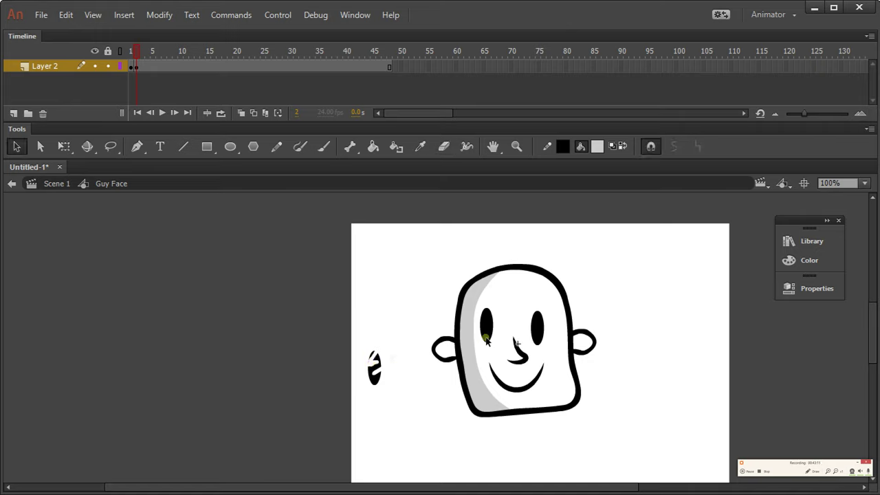
left_click_drag(388, 340, 359, 397)
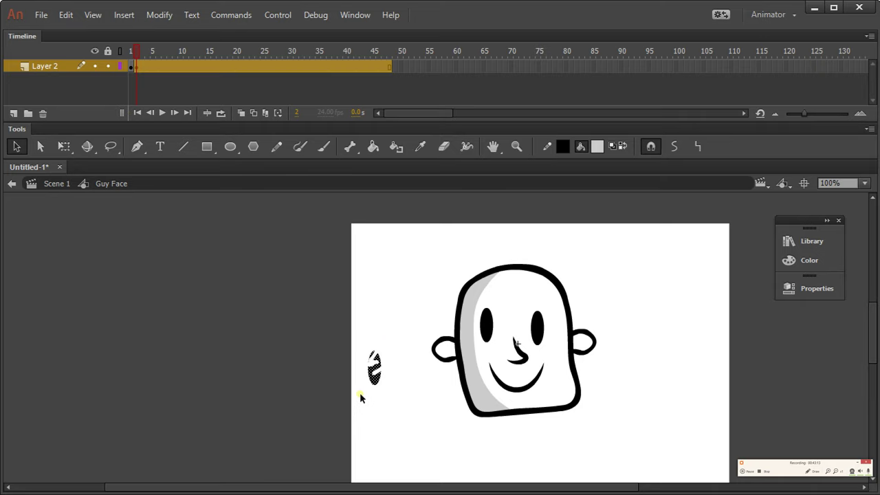
key("Delete")
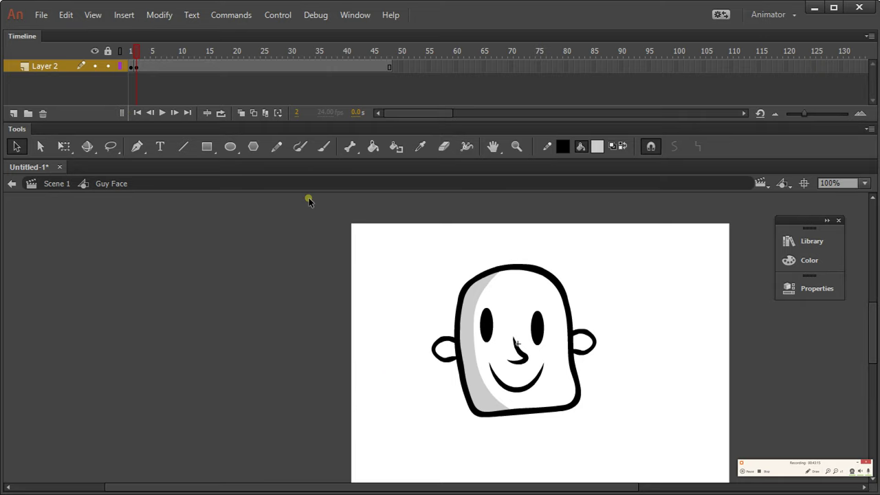
Examine the left-hand eye symbol and compare frames 1 and 2, ending with frame 2 of Layer 2 selected
left_click(488, 329)
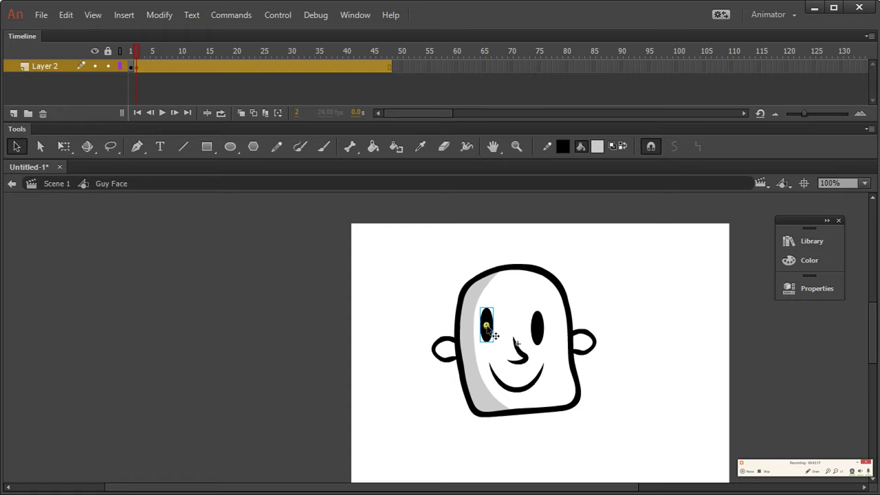
left_click(436, 321)
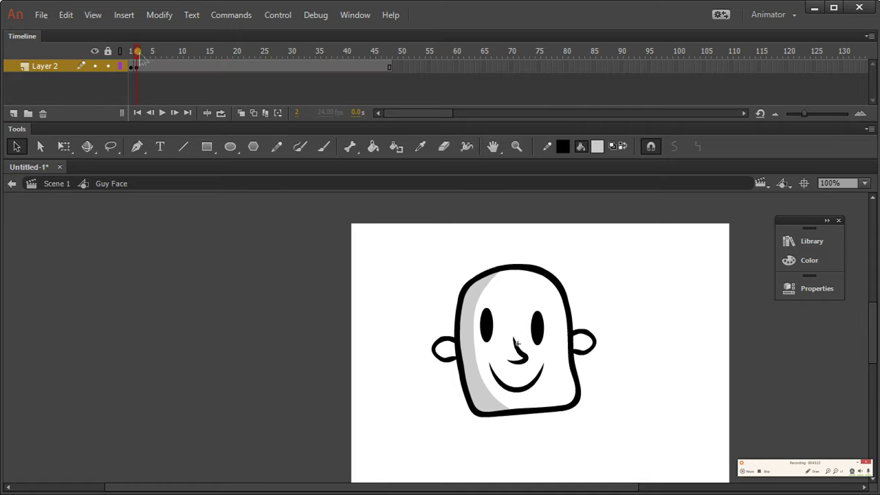
left_click_drag(138, 54, 131, 54)
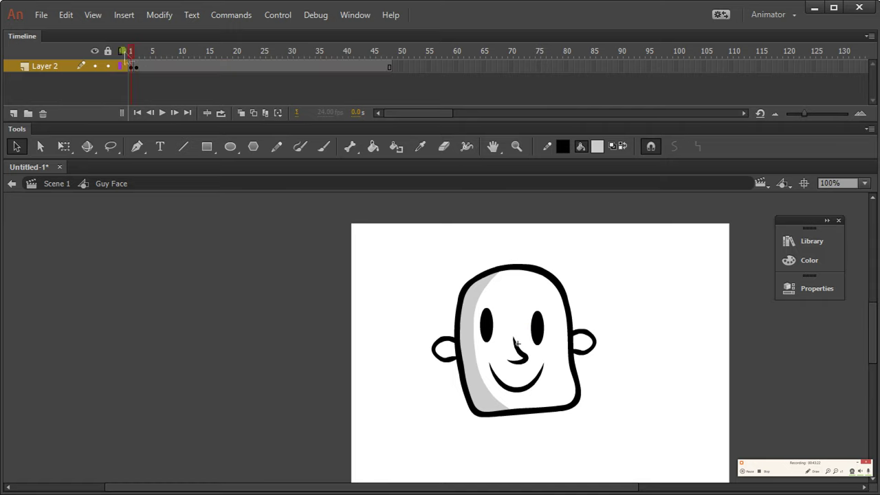
left_click(137, 66)
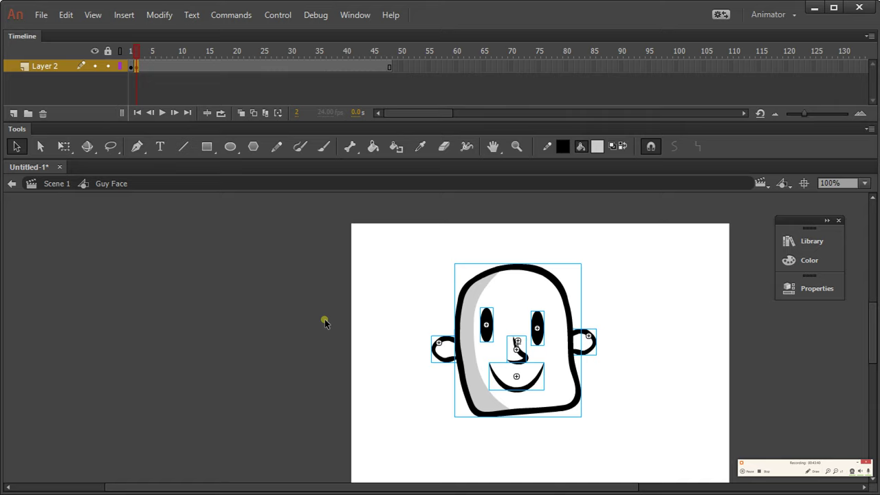
Break apart all the face symbols on frame 2 into raw shapes and check the head outline and eyes
right_click(545, 273)
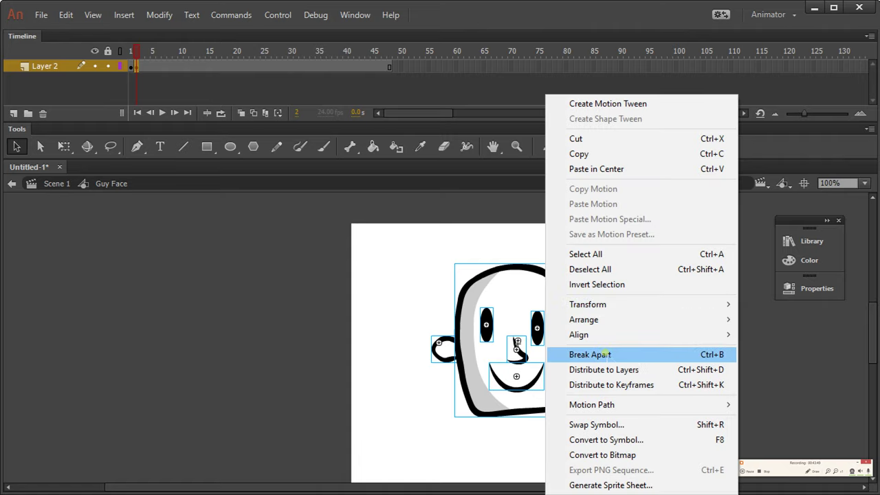
left_click(606, 355)
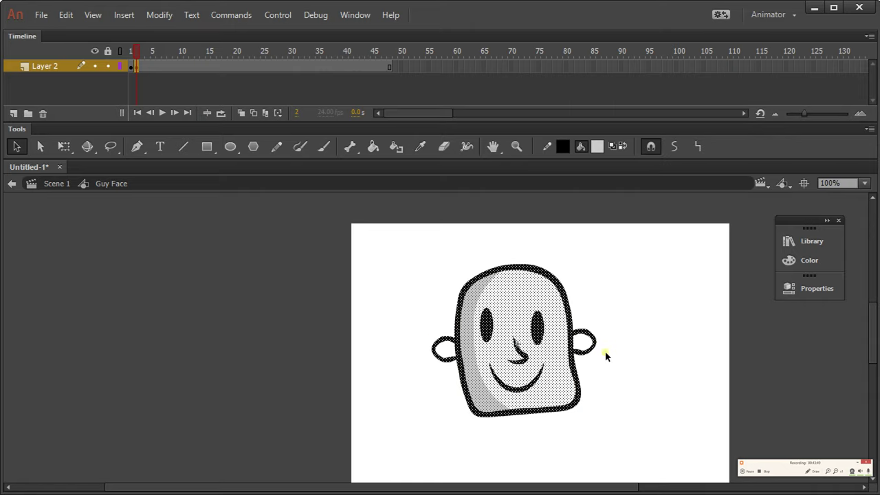
left_click(636, 332)
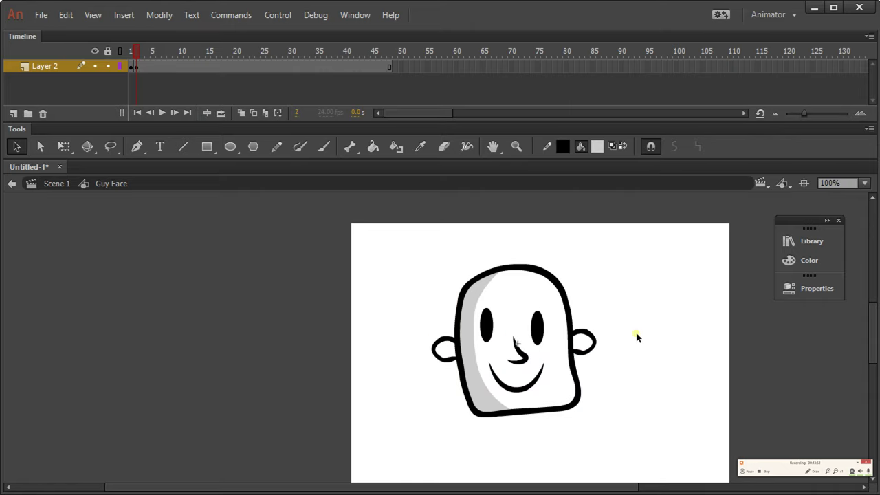
left_click(552, 283)
left_click(553, 283)
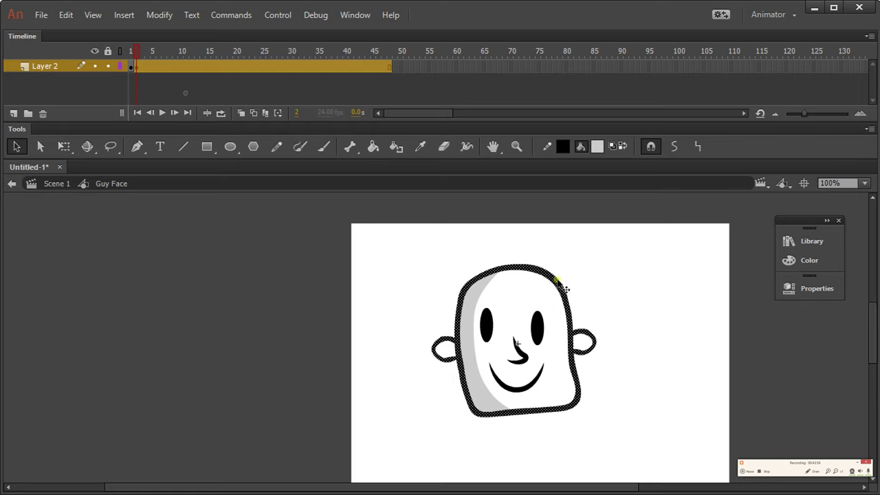
left_click(535, 333)
left_click(535, 332)
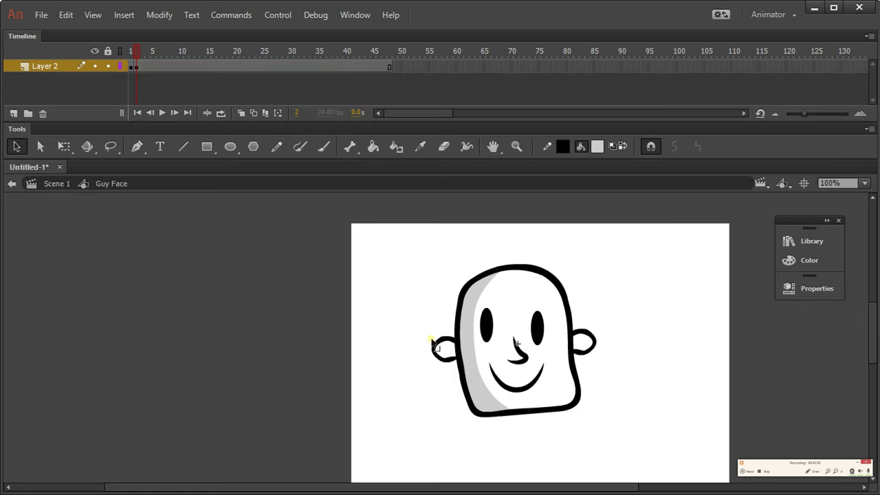
Break apart all the face symbols on frame 1 into raw shapes and return to the keyframe on frame 2
left_click(132, 66)
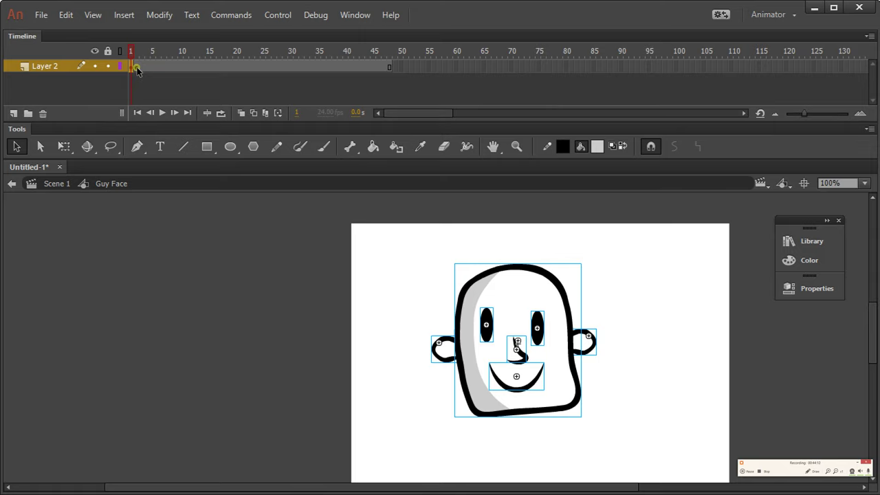
key("ctrl+b")
left_click(132, 55)
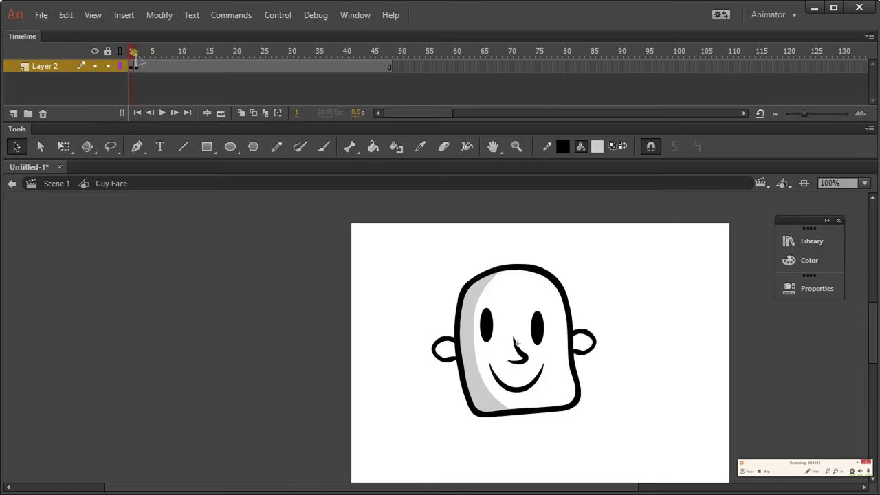
left_click(135, 65)
key("F6")
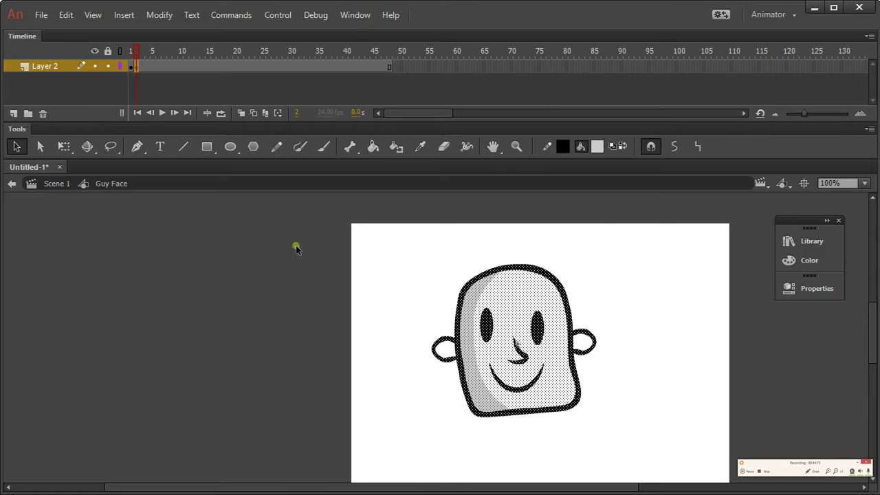
Try erasing scribbled streaks across the whole face on frame 2 with the Eraser tool and undo them
left_click(372, 280)
key("e")
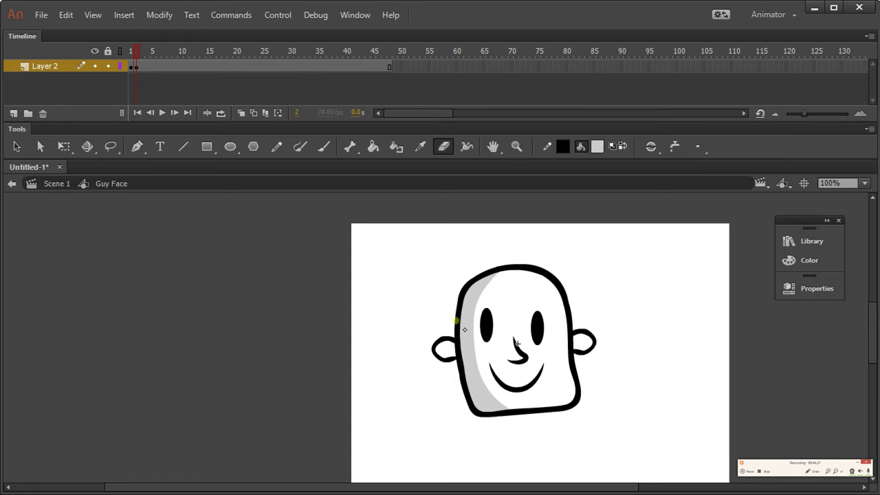
mouse_move(459, 332)
left_mouse_down()
mouse_move(474, 375)
mouse_move(581, 389)
left_mouse_up()
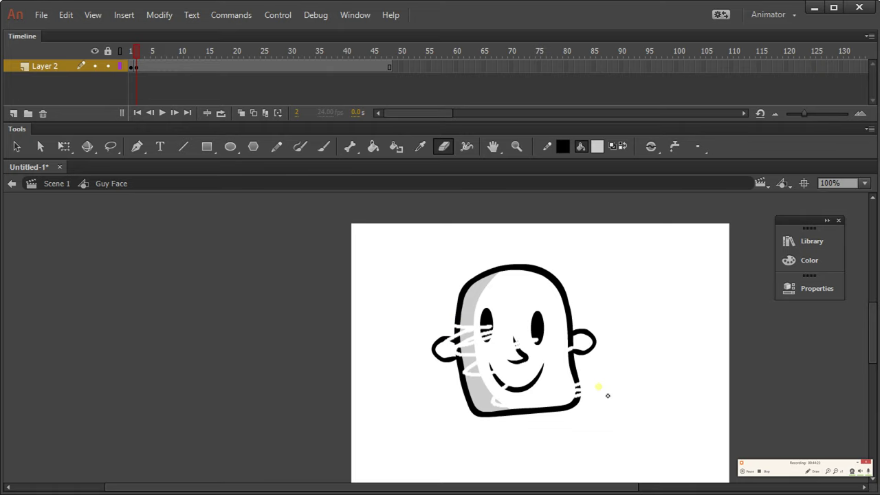
key("ctrl+z")
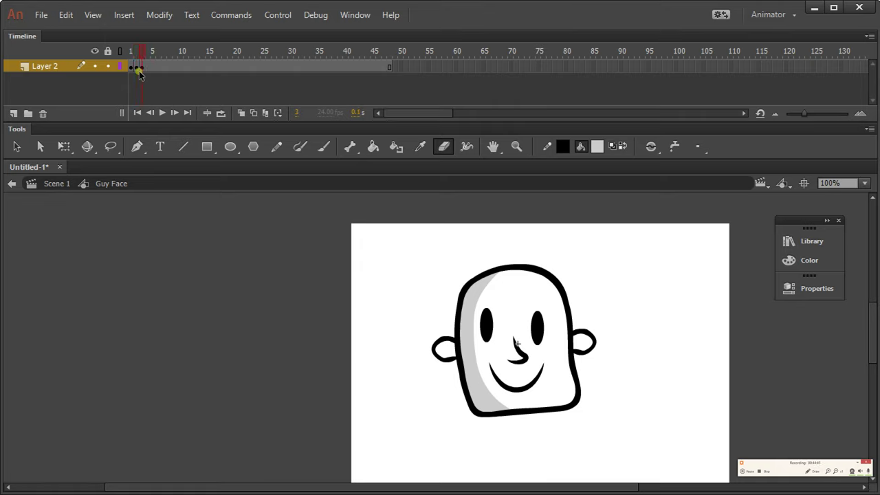
Add a keyframe at frame 3 of Layer 2 and set the Eraser tool to Erase Inside mode
key("F6")
key("ctrl+z")
key("ctrl+z")
mouse_move(141, 50)
left_mouse_down()
mouse_move(186, 52)
mouse_move(131, 54)
mouse_move(141, 61)
mouse_move(140, 89)
mouse_move(137, 50)
mouse_move(148, 54)
left_mouse_up()
key("F6")
left_click(652, 147)
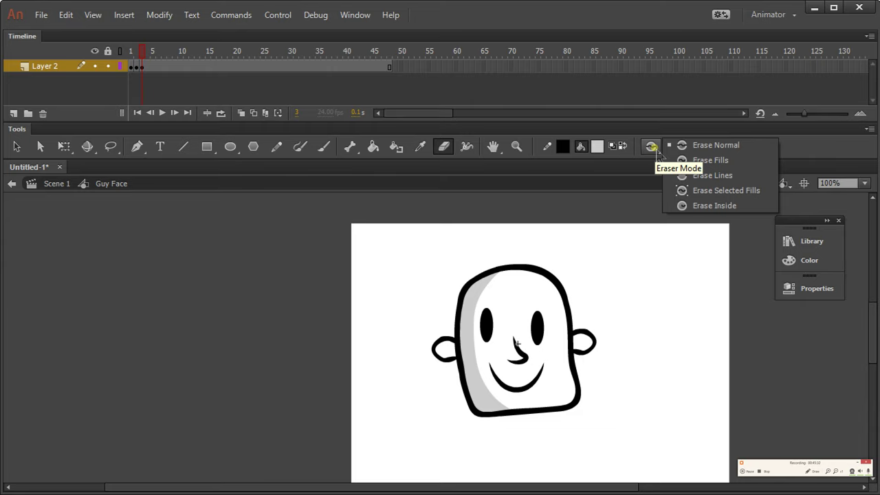
left_click(712, 204)
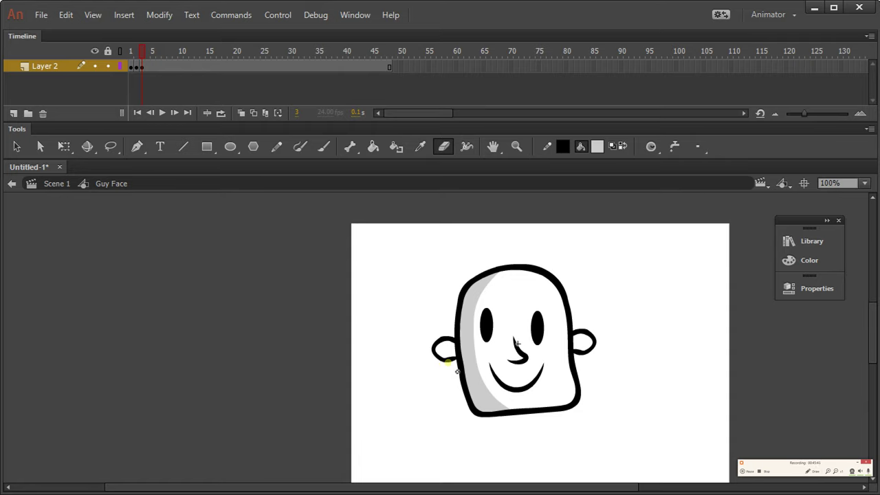
Enlarge the eraser and erase the lowest part of the gray face shading near the chin on frame 3, keeping Erase Inside mode
key("bracketright")
key("bracketright")
key("bracketright")
key("ctrl+space")
left_click(489, 378)
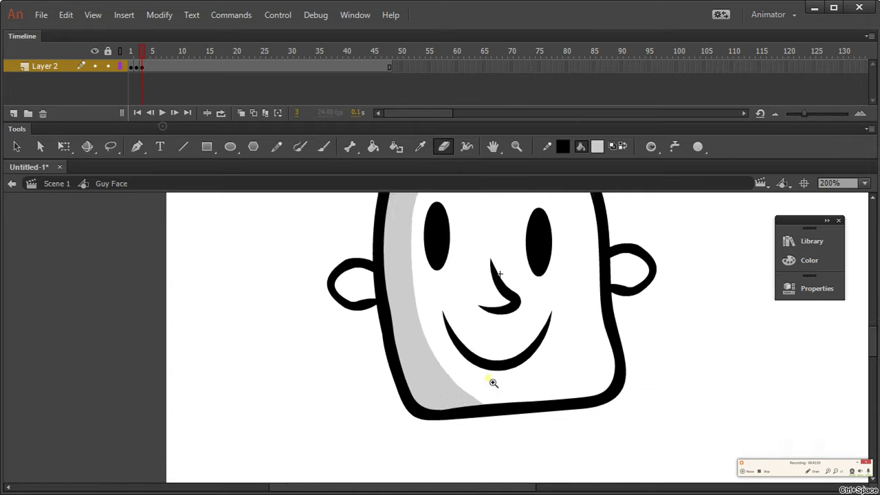
left_click_drag(457, 390, 413, 409)
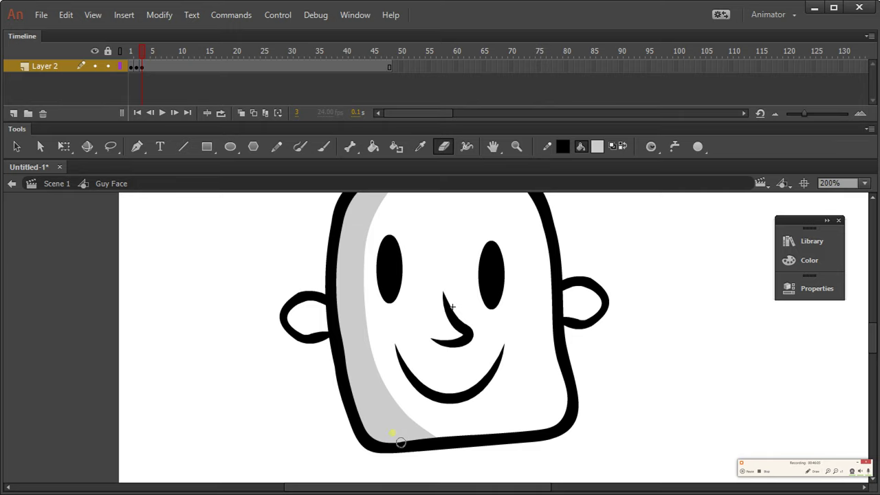
mouse_move(401, 443)
left_mouse_down()
mouse_move(447, 445)
mouse_move(396, 446)
mouse_move(433, 447)
mouse_move(393, 458)
mouse_move(407, 436)
mouse_move(445, 426)
mouse_move(373, 439)
mouse_move(468, 444)
mouse_move(430, 450)
mouse_move(362, 441)
mouse_move(410, 401)
mouse_move(363, 427)
mouse_move(500, 431)
mouse_move(430, 444)
mouse_move(374, 436)
mouse_move(381, 424)
mouse_move(399, 426)
mouse_move(370, 421)
left_mouse_up()
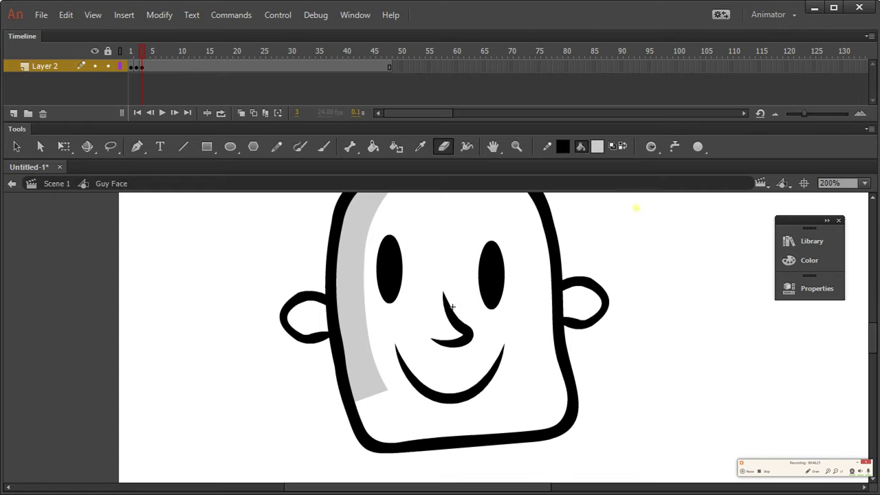
left_click(650, 147)
left_click(703, 207)
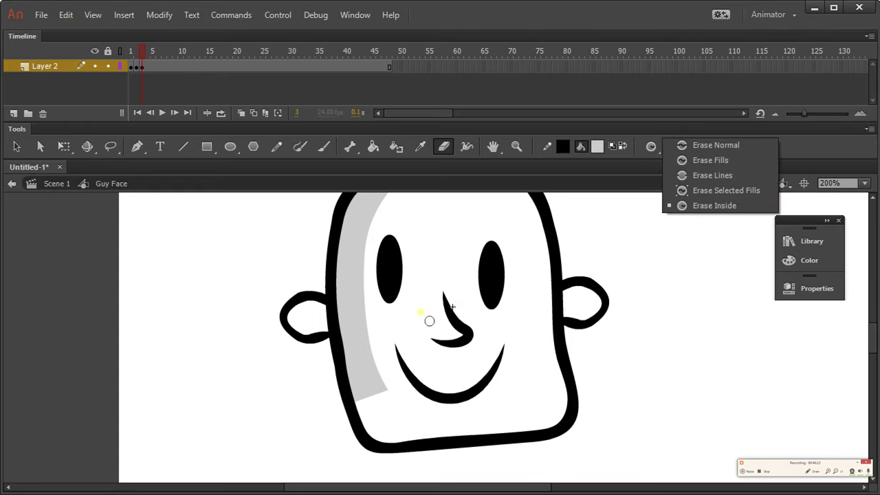
left_click(633, 354)
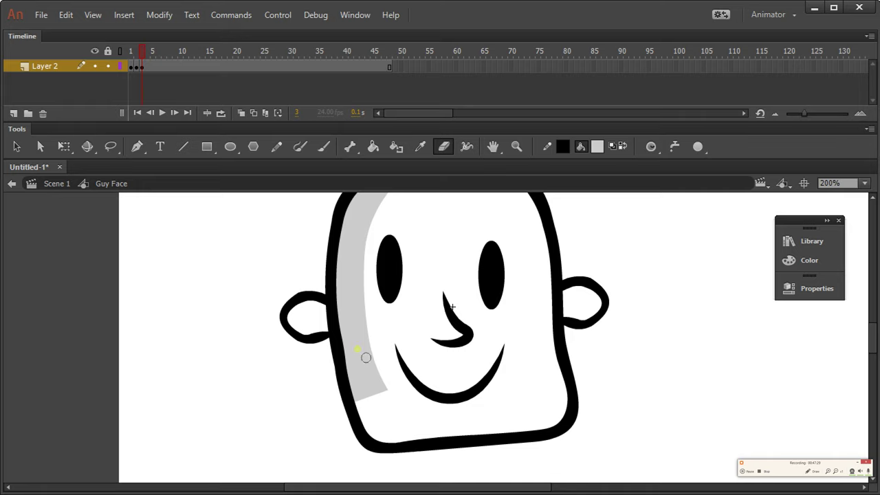
Add keyframes at frames 4 and 5, shortening the gray shading to ear level on frame 4 and to above the left-hand eye on frame 5
key("F6")
mouse_move(366, 358)
left_mouse_down()
mouse_move(347, 372)
mouse_move(383, 346)
mouse_move(358, 382)
mouse_move(403, 372)
mouse_move(352, 413)
mouse_move(396, 379)
mouse_move(387, 393)
mouse_move(409, 394)
left_mouse_up()
key("F6")
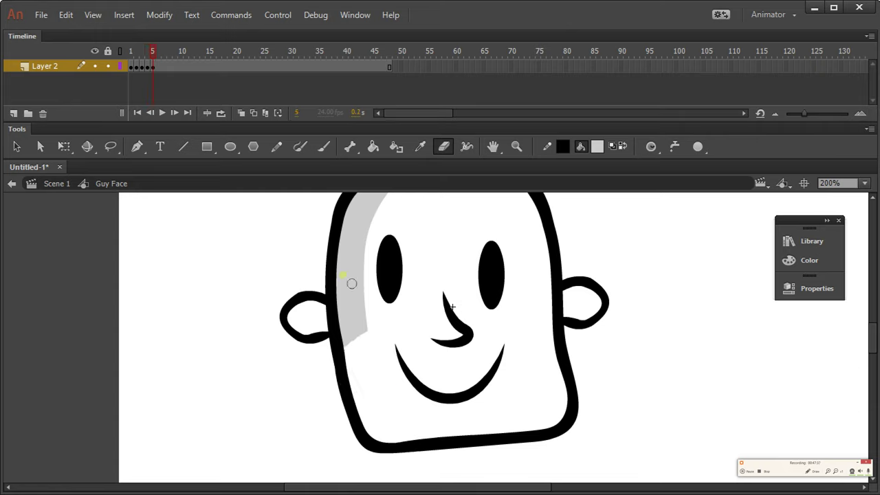
mouse_move(348, 257)
left_mouse_down()
mouse_move(417, 252)
mouse_move(310, 284)
mouse_move(370, 259)
mouse_move(346, 260)
left_mouse_up()
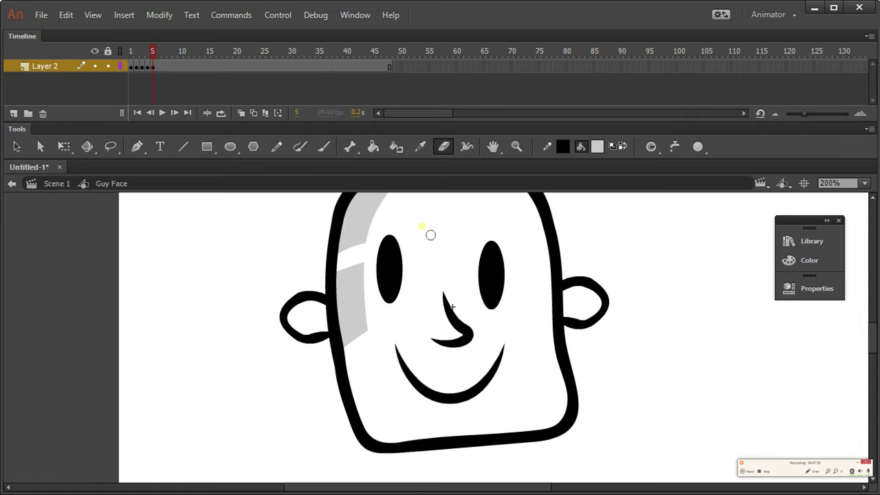
key("v")
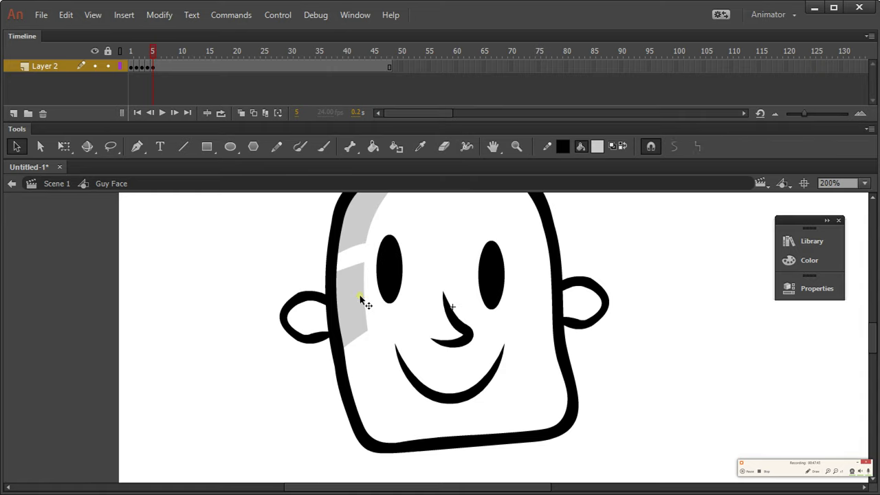
left_click(360, 297)
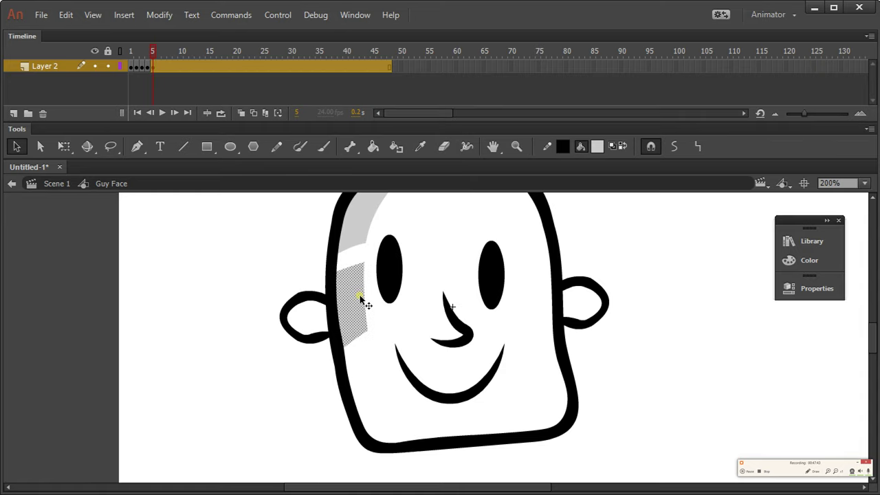
key("Delete")
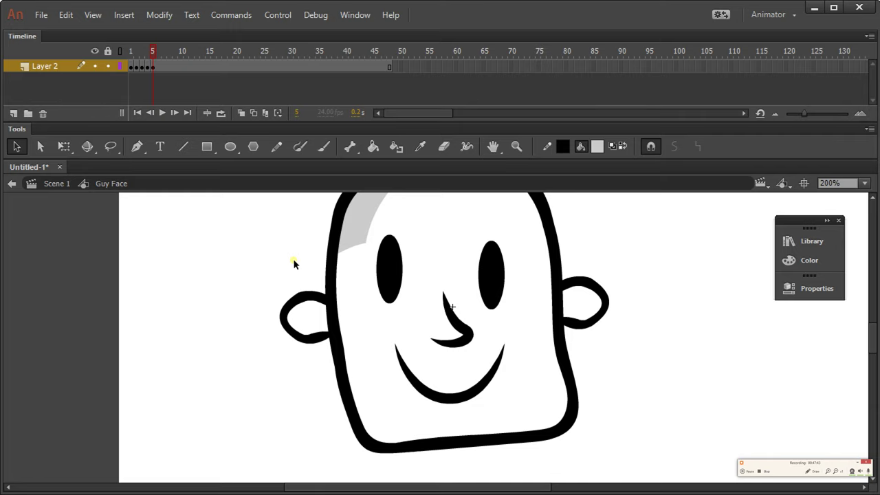
Compare frames 4 and 5, and delete the remaining gray forehead shading on a new keyframe at frame 6
left_click(492, 147)
left_click_drag(447, 228, 441, 315)
key("v")
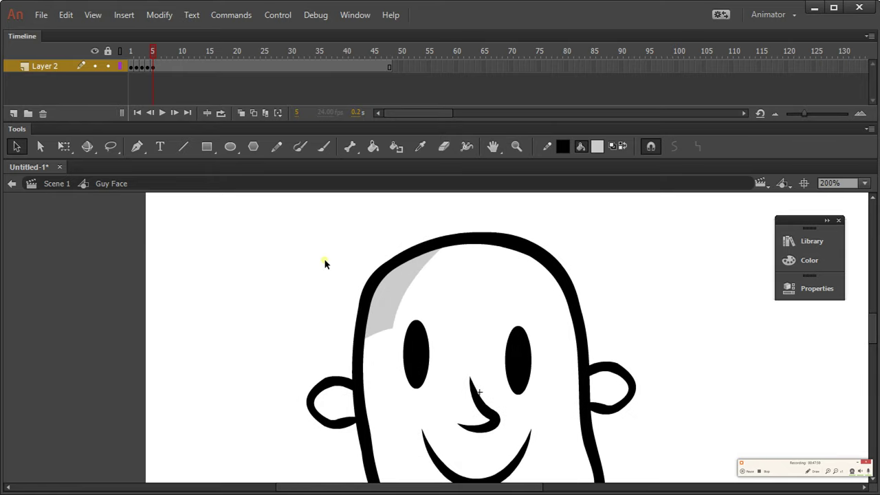
key("comma")
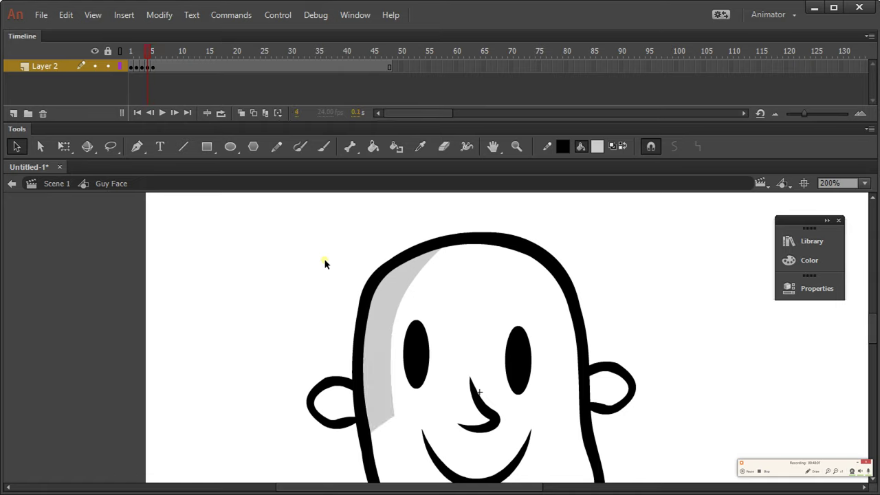
key("period")
key("comma")
key("period")
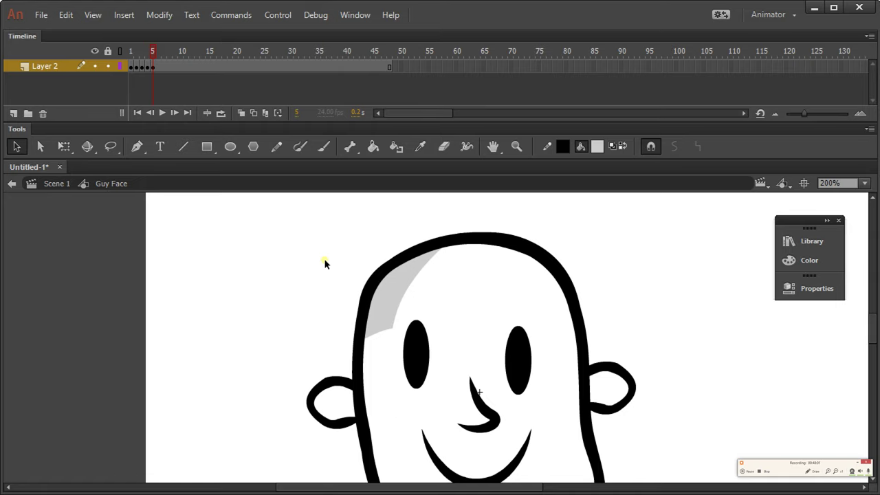
left_click(397, 289)
key("Delete")
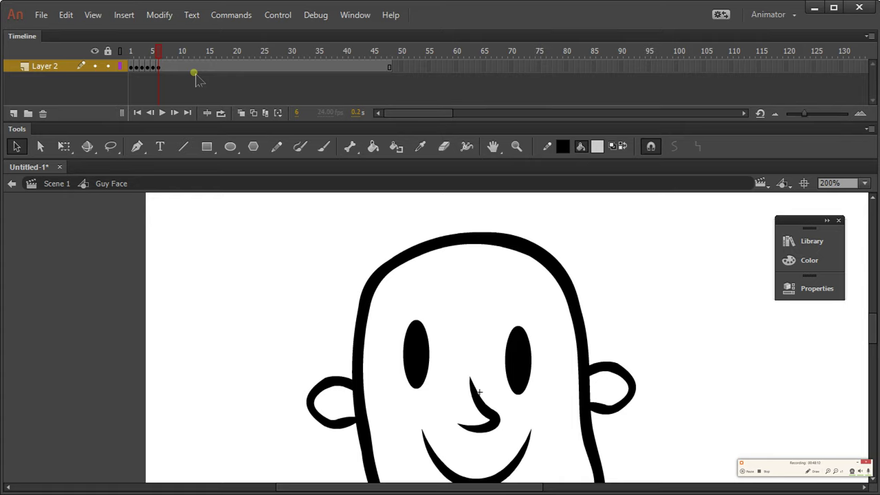
Return to frame 1 and play the timeline to review the disappearing shading
left_click(160, 52)
left_click_drag(159, 52, 112, 41)
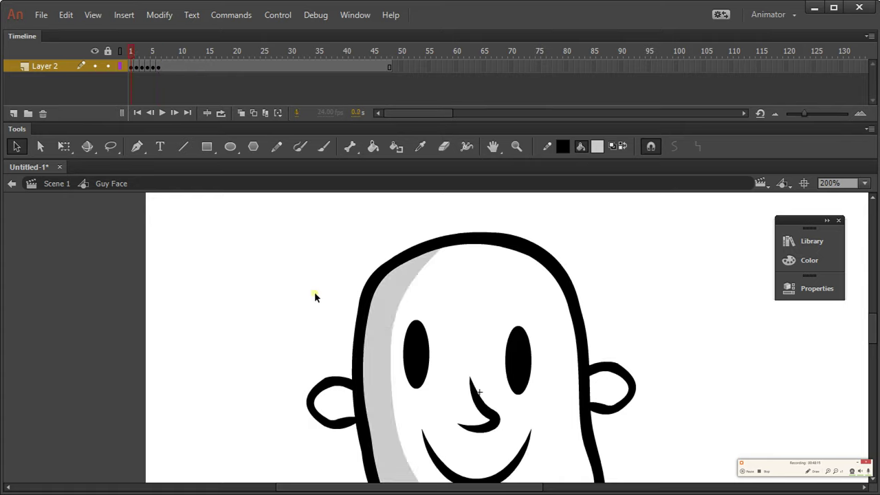
left_click(492, 145)
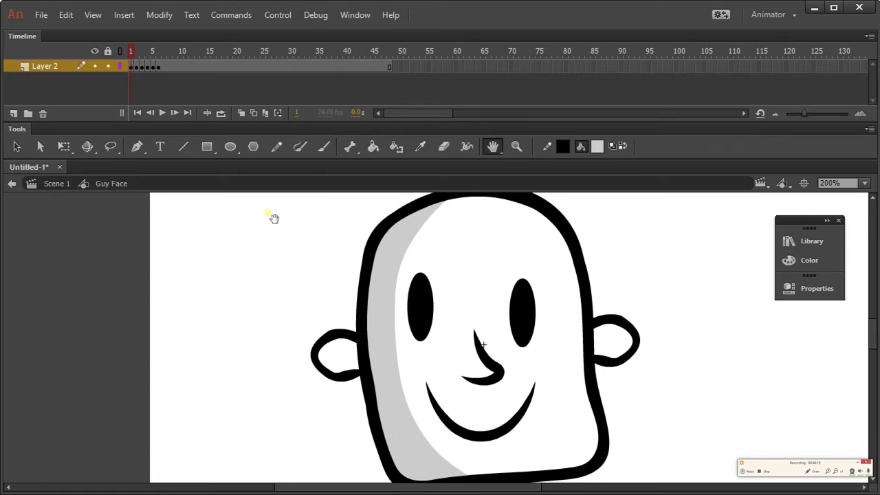
key("Return")
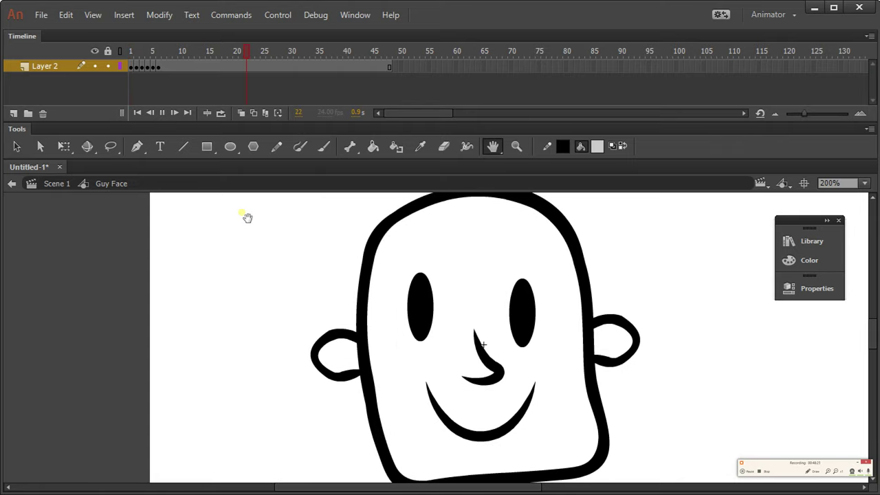
Add a keyframe at frame 7 and try erasing the upper edge of the right-hand ear in Erase Inside mode
mouse_move(206, 55)
left_mouse_down()
mouse_move(132, 57)
mouse_move(165, 60)
mouse_move(158, 64)
left_mouse_up()
key("e")
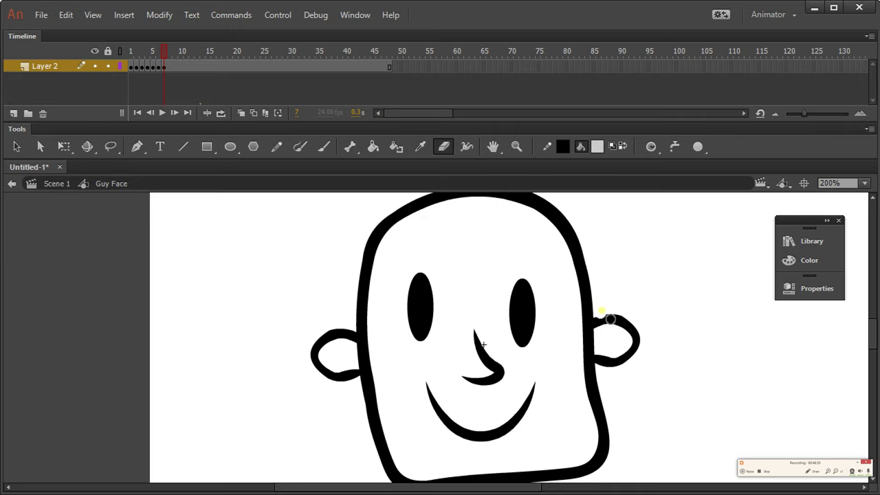
mouse_move(610, 320)
left_mouse_down()
mouse_move(610, 337)
mouse_move(612, 314)
mouse_move(621, 330)
mouse_move(639, 330)
left_mouse_up()
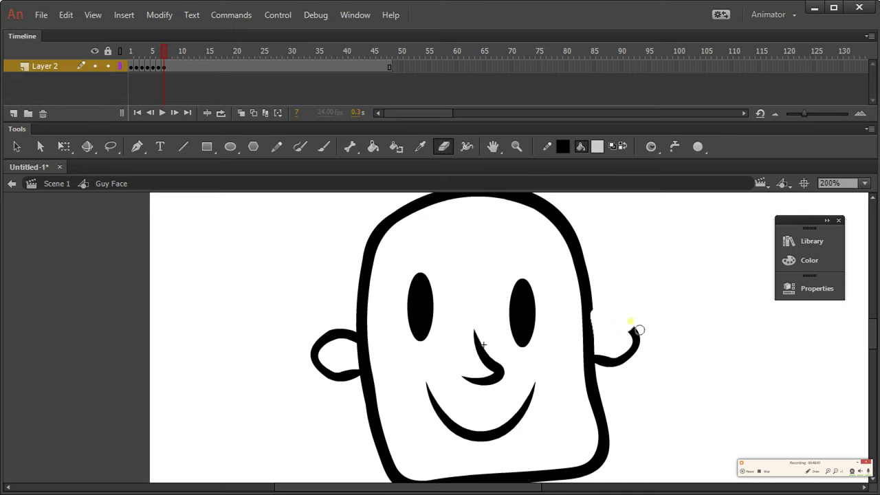
key("ctrl+z")
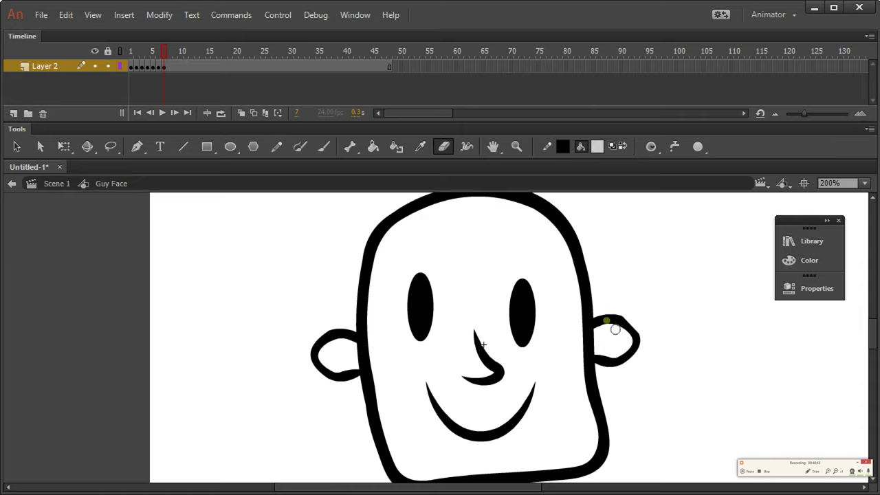
key("ctrl+z")
Switch the eraser to Erase Normal and erase the right-hand ear over frames 7 and 8, and the left-hand ear over frames 9 and 10
left_click(648, 150)
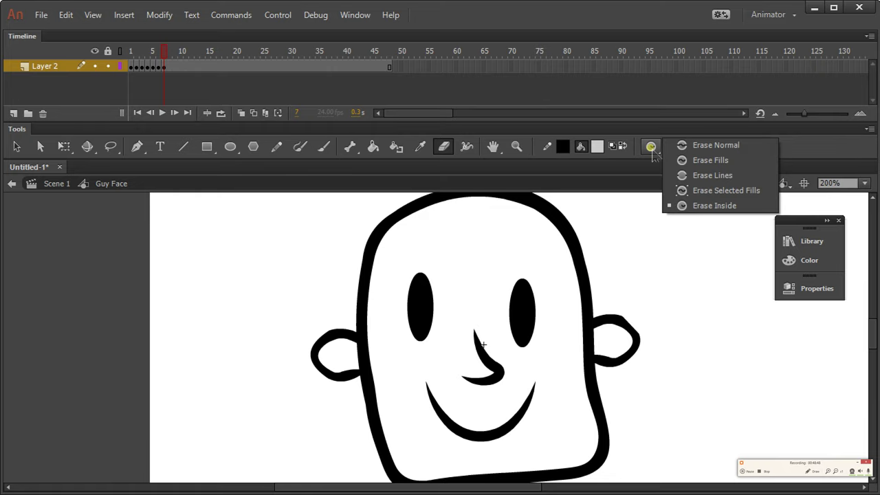
left_click(704, 144)
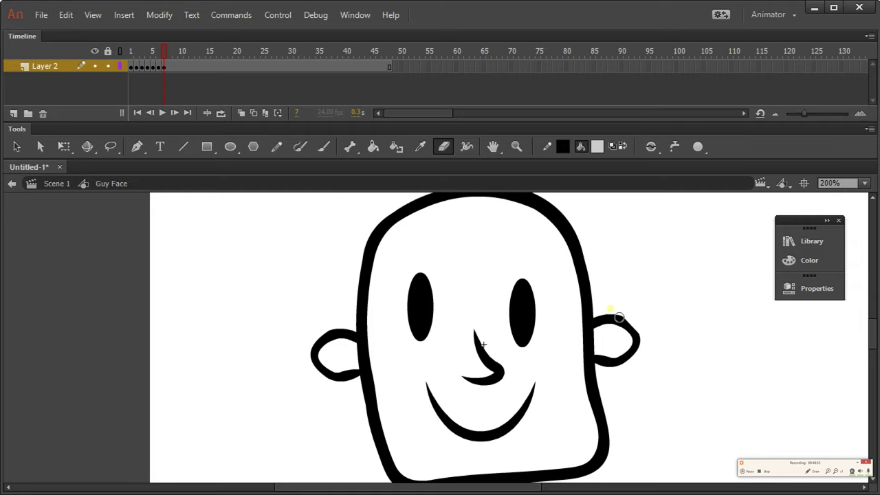
mouse_move(614, 318)
left_mouse_down()
mouse_move(604, 322)
mouse_move(631, 318)
mouse_move(626, 327)
mouse_move(654, 349)
left_mouse_up()
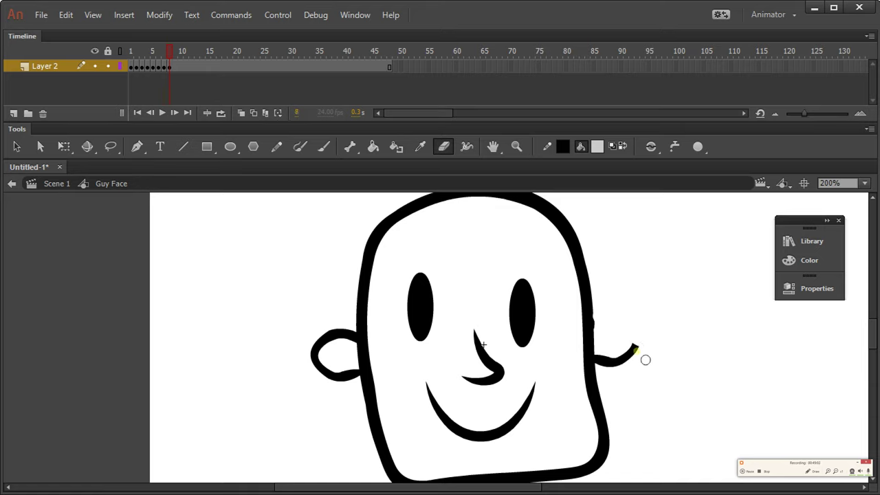
mouse_move(644, 360)
left_mouse_down()
mouse_move(638, 338)
mouse_move(628, 366)
mouse_move(636, 363)
mouse_move(636, 343)
mouse_move(639, 352)
mouse_move(612, 369)
left_mouse_up()
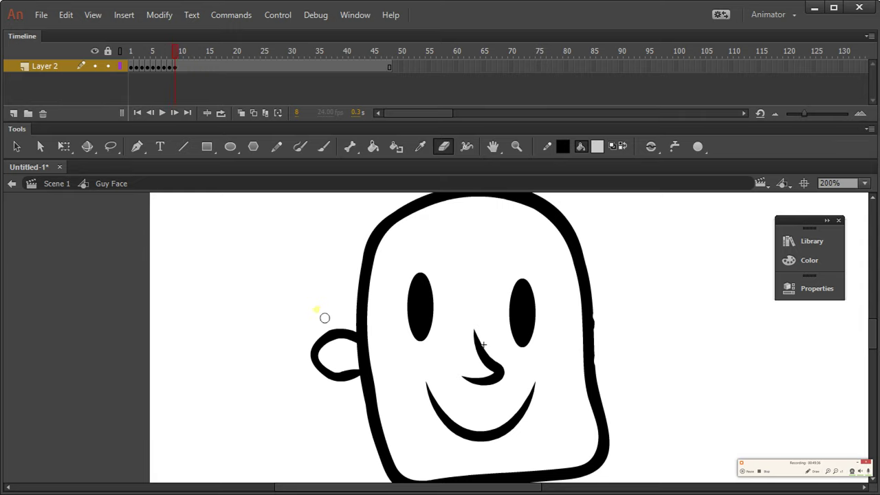
mouse_move(327, 344)
left_mouse_down()
mouse_move(356, 350)
mouse_move(363, 342)
mouse_move(356, 356)
mouse_move(326, 359)
left_mouse_up()
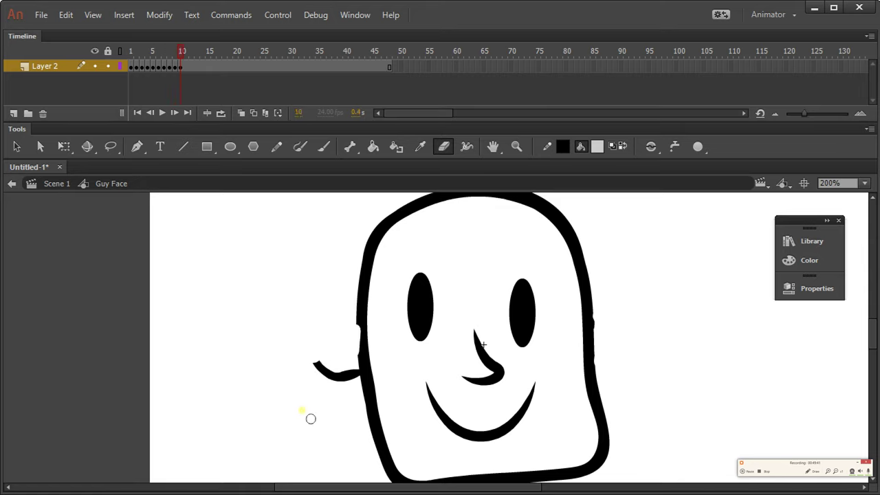
mouse_move(318, 366)
left_mouse_down()
mouse_move(328, 386)
mouse_move(351, 376)
mouse_move(356, 386)
mouse_move(365, 383)
mouse_move(358, 361)
left_mouse_up()
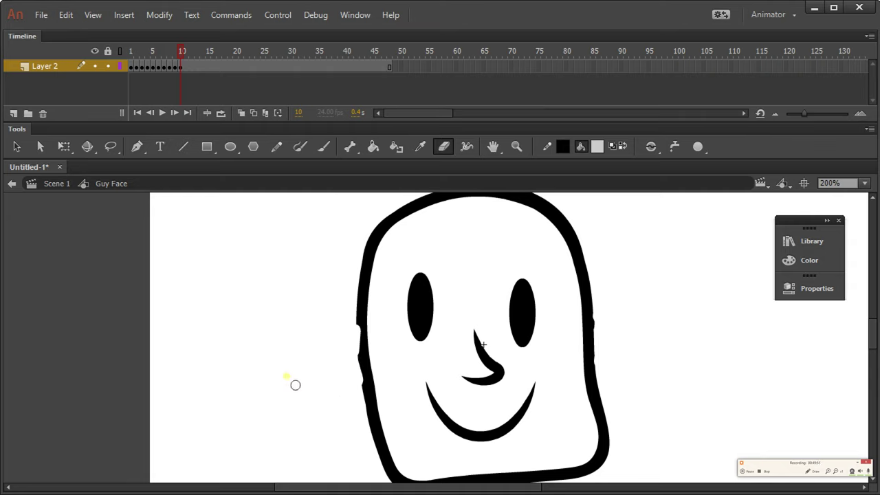
Keep adding keyframes up to frame 19, progressively erasing the smile, the nose and both eyes so only the head outline remains
mouse_move(540, 386)
left_mouse_down()
mouse_move(502, 447)
mouse_move(462, 434)
mouse_move(464, 443)
mouse_move(439, 424)
mouse_move(437, 402)
mouse_move(454, 427)
mouse_move(451, 403)
mouse_move(451, 419)
mouse_move(471, 419)
mouse_move(489, 447)
left_mouse_up()
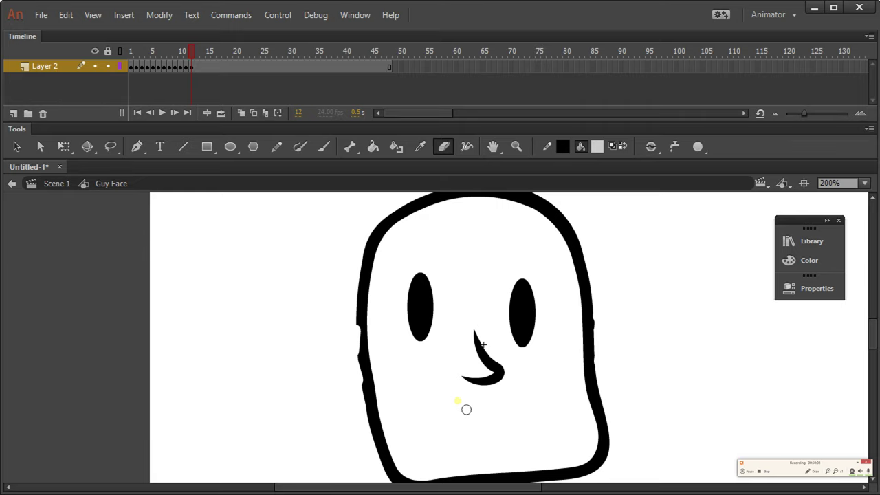
key("F6")
mouse_move(465, 379)
left_mouse_down()
mouse_move(499, 392)
mouse_move(515, 384)
mouse_move(476, 328)
mouse_move(506, 379)
left_mouse_up()
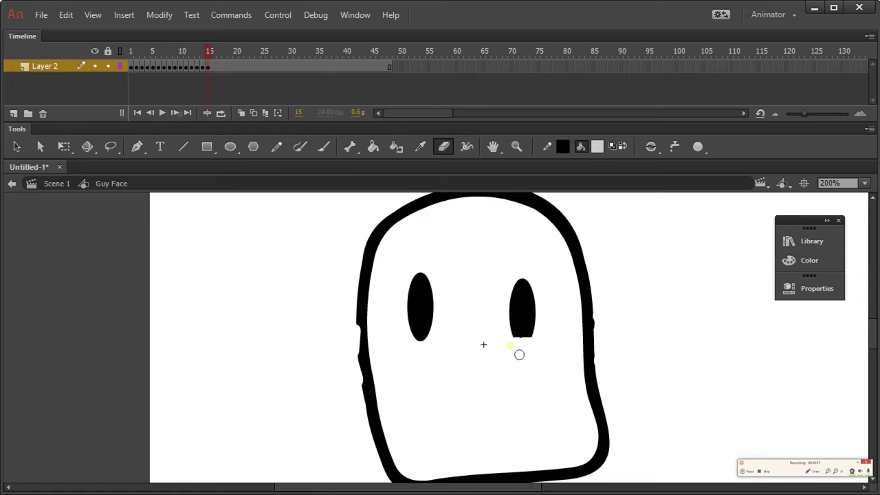
mouse_move(518, 353)
left_mouse_down()
mouse_move(545, 315)
mouse_move(495, 328)
mouse_move(533, 289)
mouse_move(532, 314)
mouse_move(525, 286)
mouse_move(530, 321)
mouse_move(539, 320)
mouse_move(523, 300)
mouse_move(515, 328)
mouse_move(432, 331)
mouse_move(425, 346)
mouse_move(457, 338)
mouse_move(410, 347)
mouse_move(443, 331)
mouse_move(409, 325)
mouse_move(450, 322)
mouse_move(454, 314)
mouse_move(427, 284)
mouse_move(425, 296)
mouse_move(425, 316)
left_mouse_up()
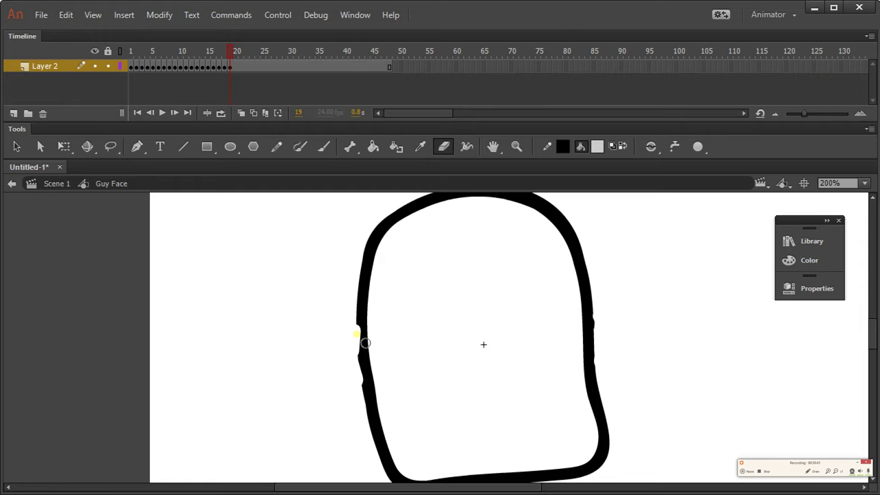
Erase the outline's lower left-hand side on frame 20 and its bottom edge up to the right-hand jaw corner on a new keyframe at frame 21
mouse_move(415, 309)
left_mouse_down()
mouse_move(368, 333)
mouse_move(365, 345)
mouse_move(387, 343)
mouse_move(372, 342)
mouse_move(380, 343)
mouse_move(365, 393)
mouse_move(383, 381)
mouse_move(386, 410)
mouse_move(404, 408)
mouse_move(376, 439)
mouse_move(382, 425)
mouse_move(397, 438)
mouse_move(404, 489)
mouse_move(460, 490)
left_mouse_up()
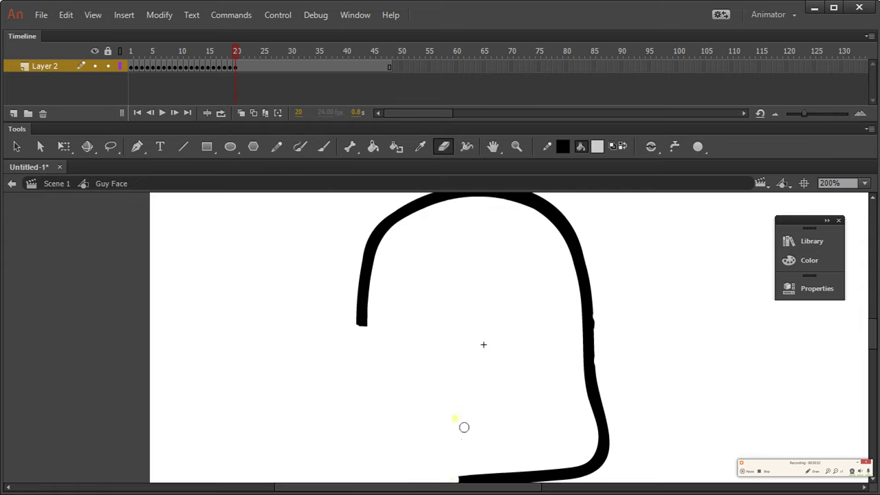
key("F6")
left_click(493, 145)
mouse_move(496, 299)
left_mouse_down()
mouse_move(502, 286)
mouse_move(487, 269)
left_mouse_up()
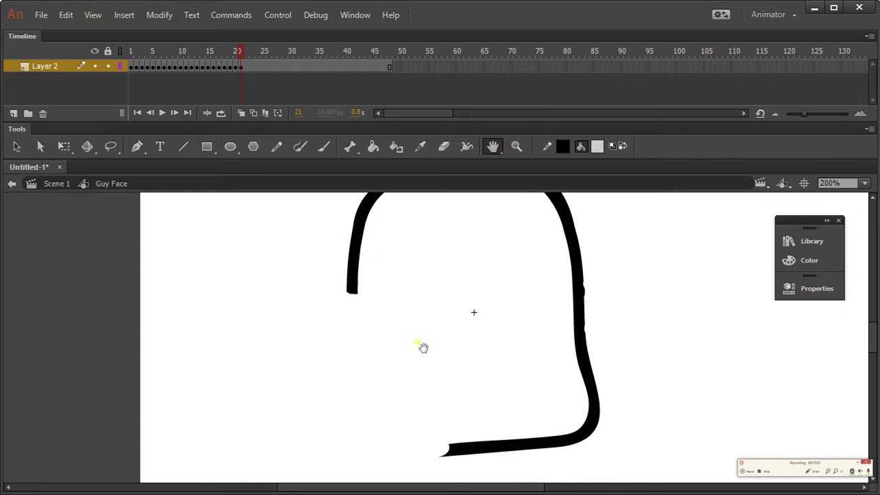
key("e")
mouse_move(448, 459)
left_mouse_down()
mouse_move(552, 456)
mouse_move(537, 444)
mouse_move(455, 460)
left_mouse_up()
mouse_move(551, 441)
left_mouse_down()
mouse_move(588, 448)
mouse_move(560, 455)
mouse_move(584, 438)
mouse_move(604, 452)
left_mouse_up()
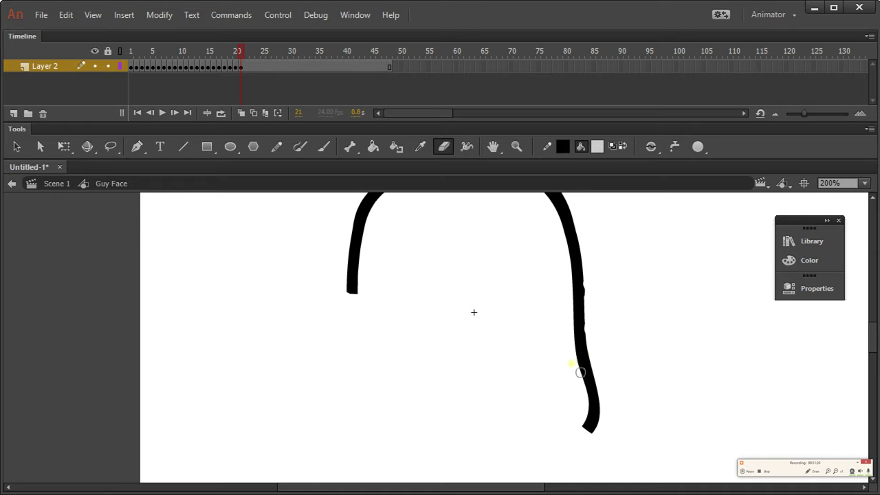
mouse_move(595, 359)
left_mouse_down()
mouse_move(545, 359)
mouse_move(566, 366)
left_mouse_up()
key("ctrl+z")
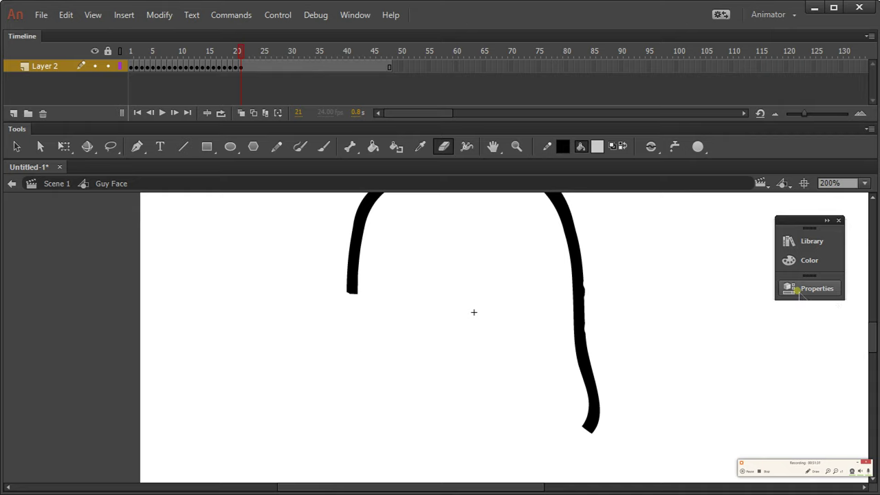
Check the Brush tool's size options, paint a few gray test dots inside the head outline, and undo them
left_click(323, 148)
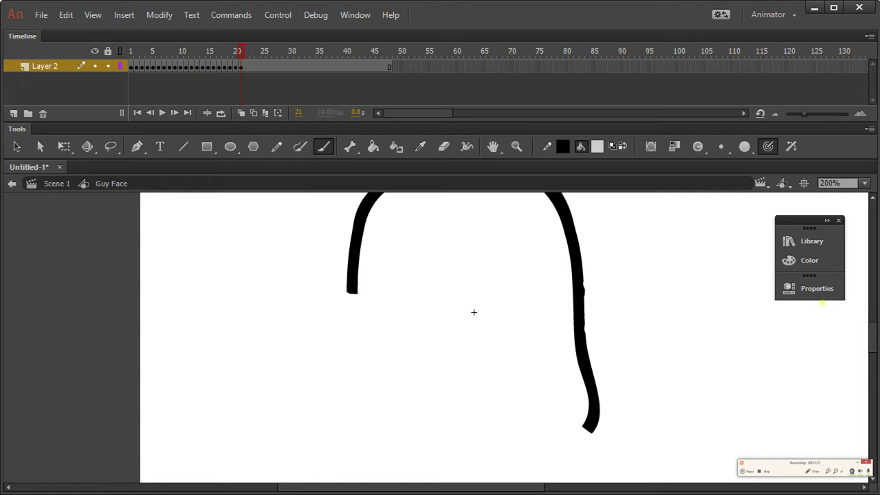
left_click(818, 292)
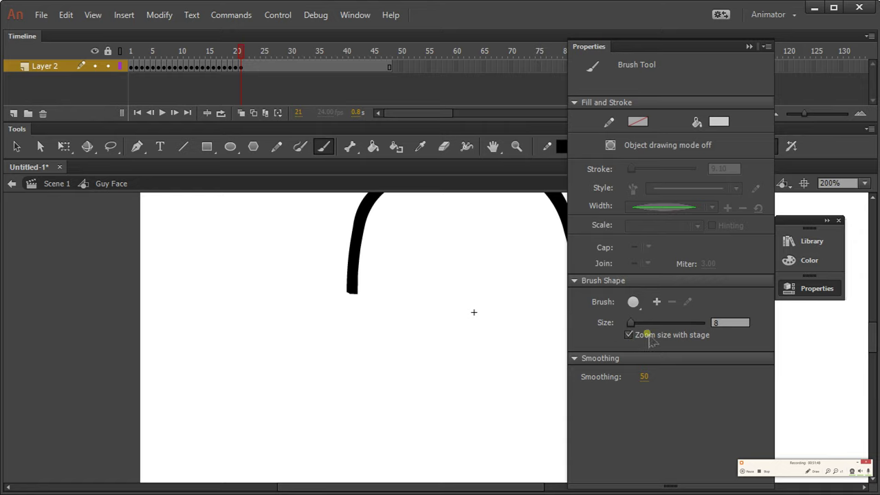
left_click(529, 348)
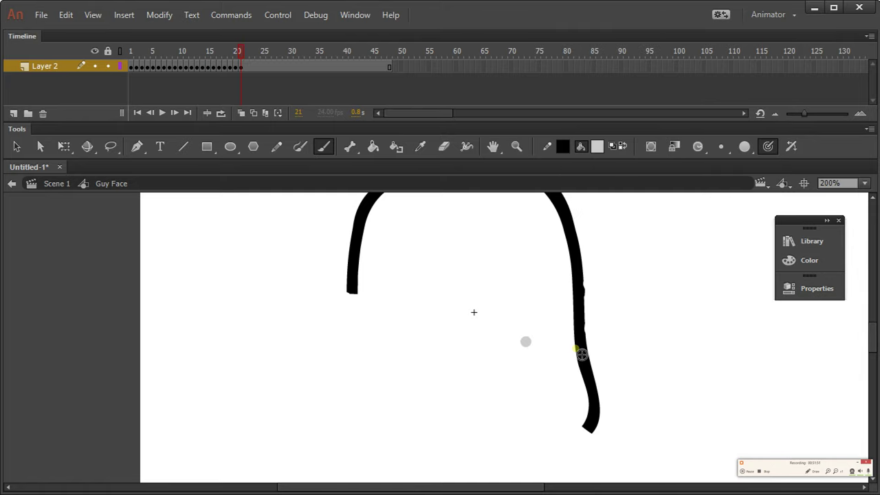
left_click(524, 368)
left_click(498, 372)
left_click(488, 355)
key("ctrl+z")
key("ctrl+z")
key("ctrl+z")
key("ctrl+z")
Paint gray test dots beside the head outline at 200% and 100% zoom with Zoom size with stage enabled
left_click(661, 324)
left_click(696, 331)
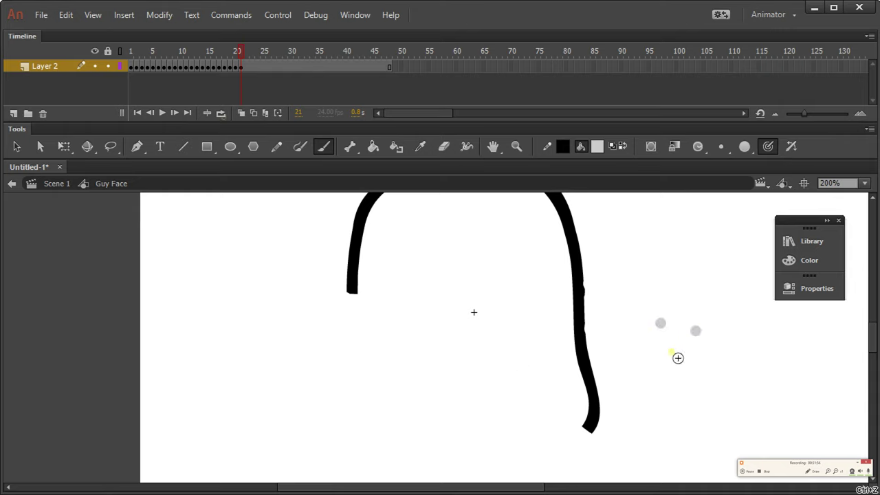
left_click(672, 352)
left_click(654, 284, "ctrl+alt")
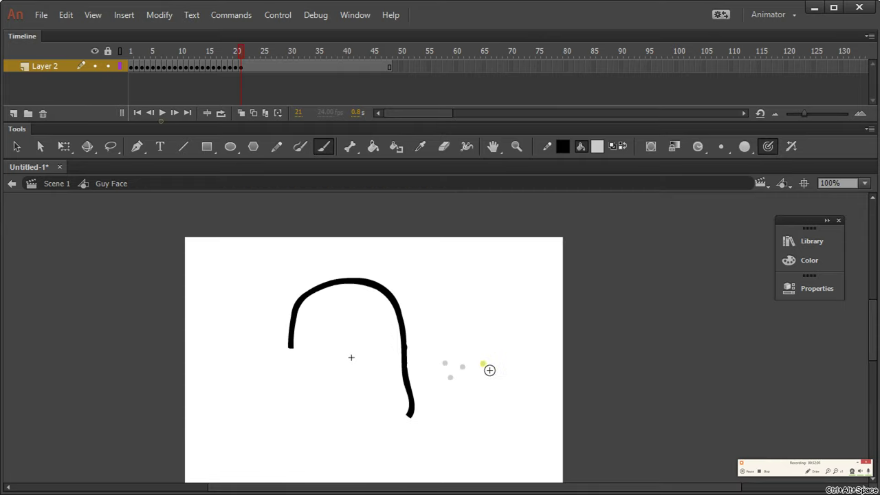
left_click(470, 392)
left_click(460, 347)
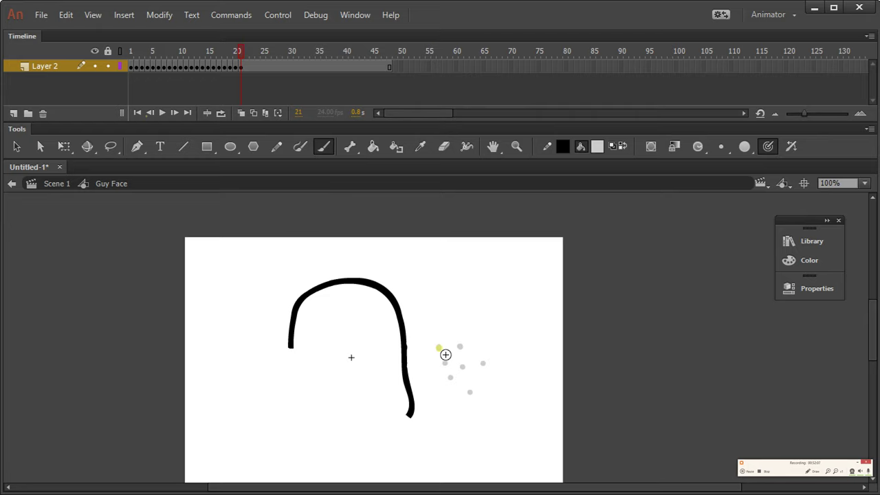
left_click(435, 372)
left_click(477, 377)
left_click(459, 377)
Turn off Zoom size with stage for the brush and paint more test dots at 100% and 200% zoom for comparison
left_click(797, 282)
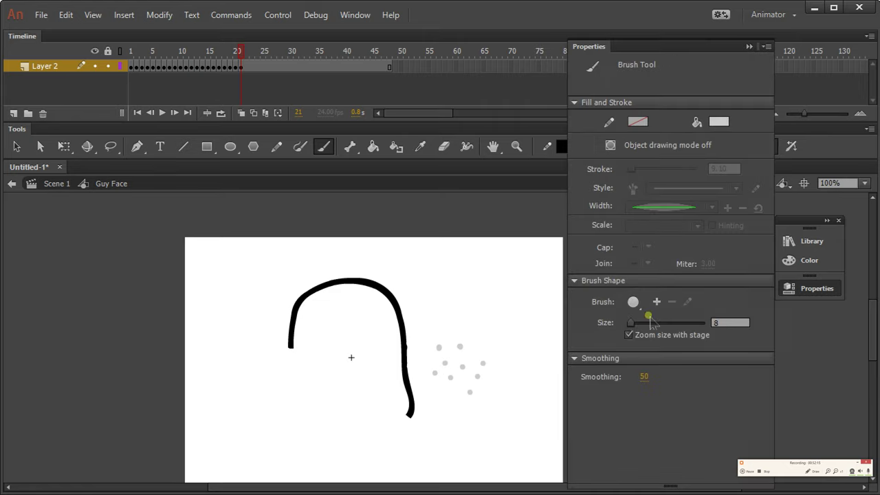
left_click(628, 335)
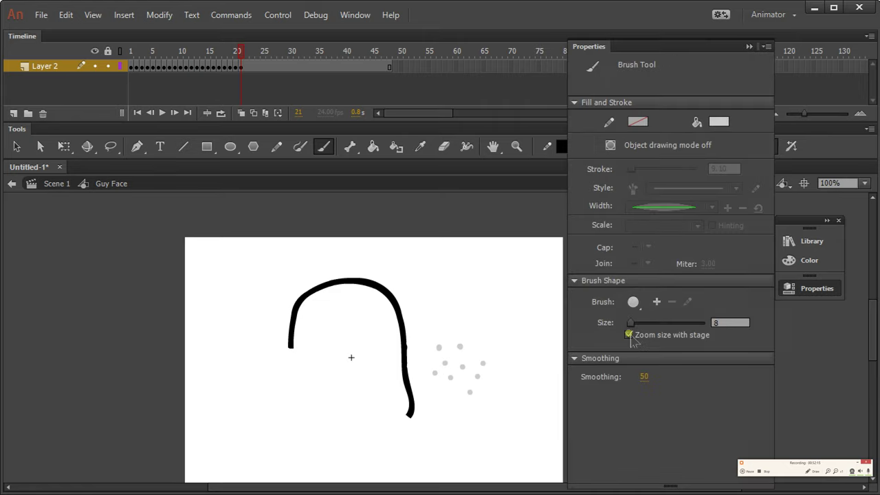
left_click(479, 343)
left_click(499, 349)
left_click(503, 363)
left_click(502, 381)
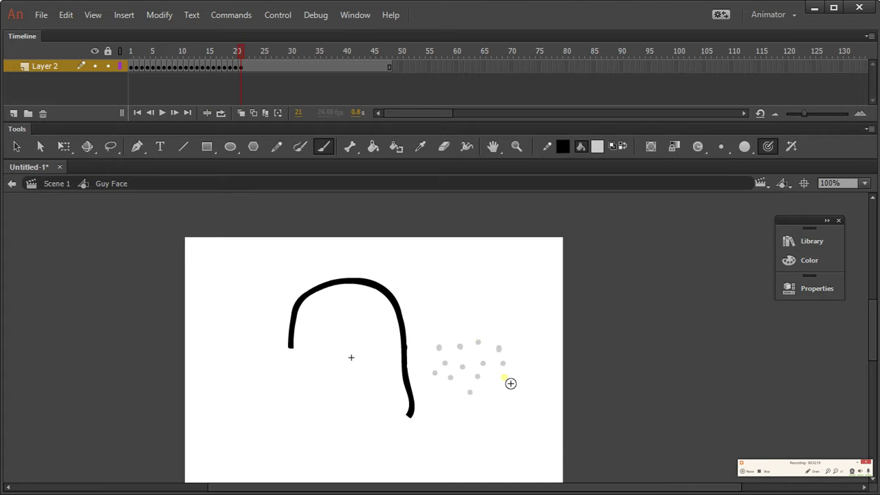
left_click(475, 330)
left_click(480, 333)
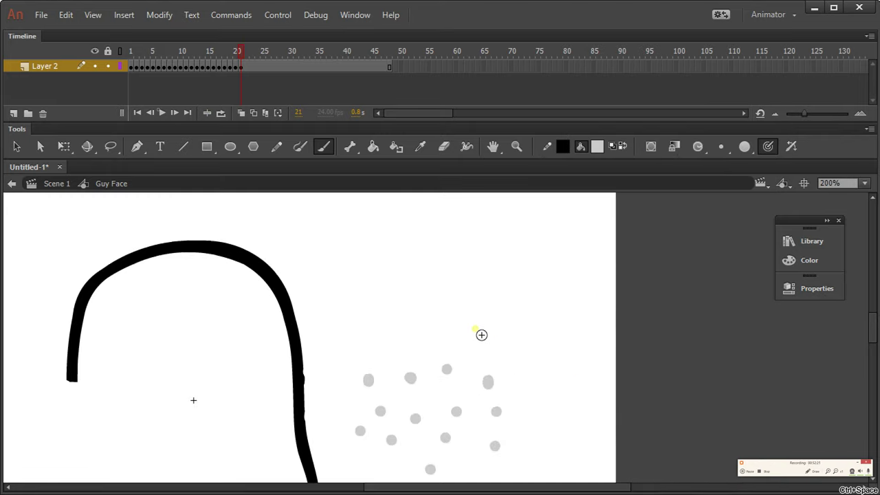
left_click(462, 352, "alt")
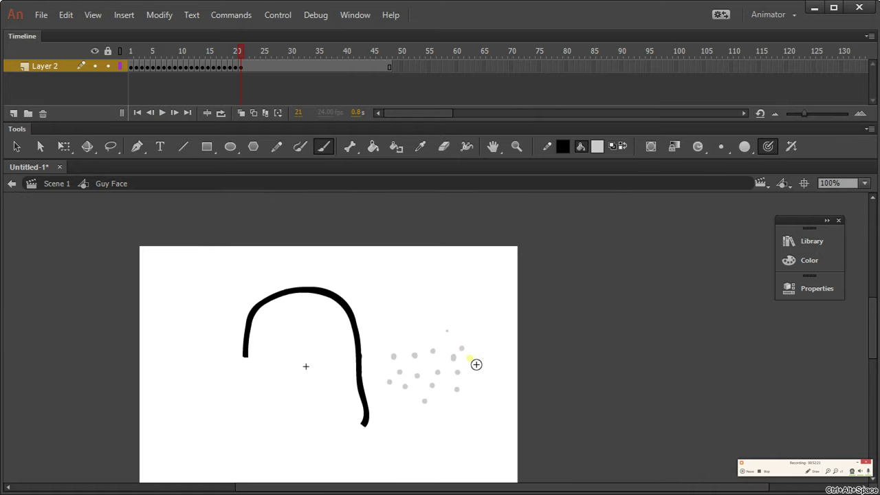
left_click(423, 337)
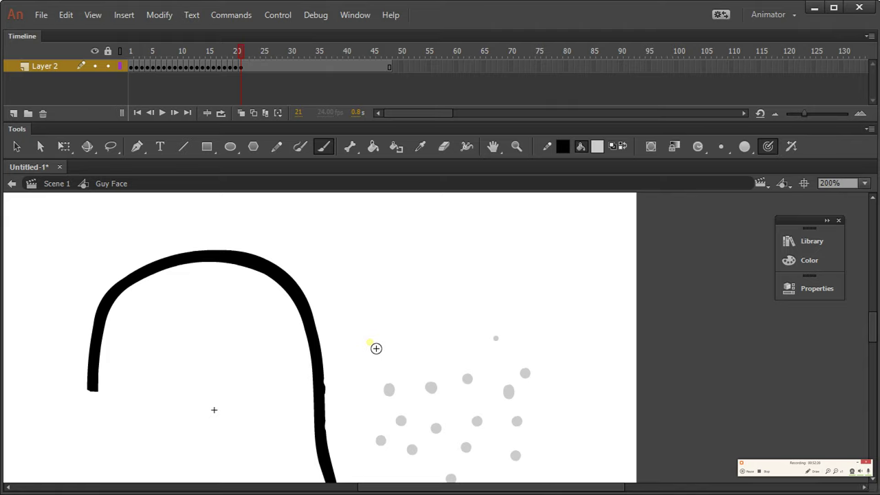
left_click(413, 350, "alt")
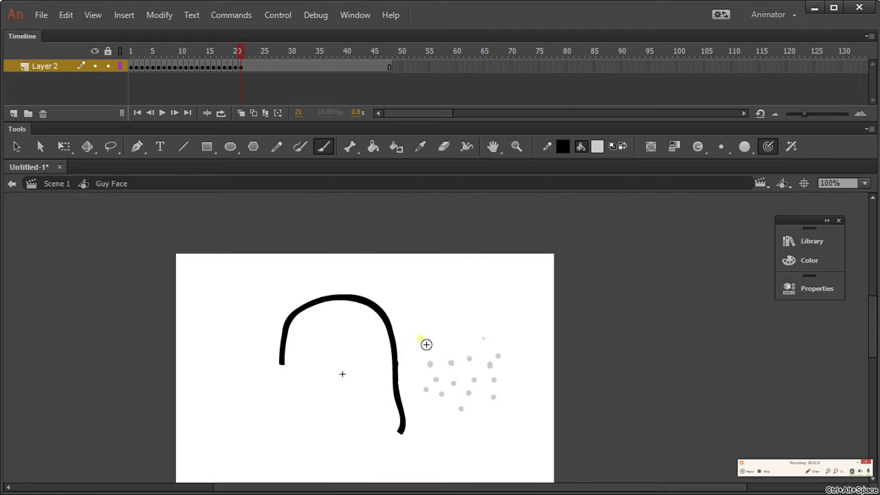
Enlarge the brush, paint a test blob above the dots, and delete all the gray test marks beside the head
key("]")
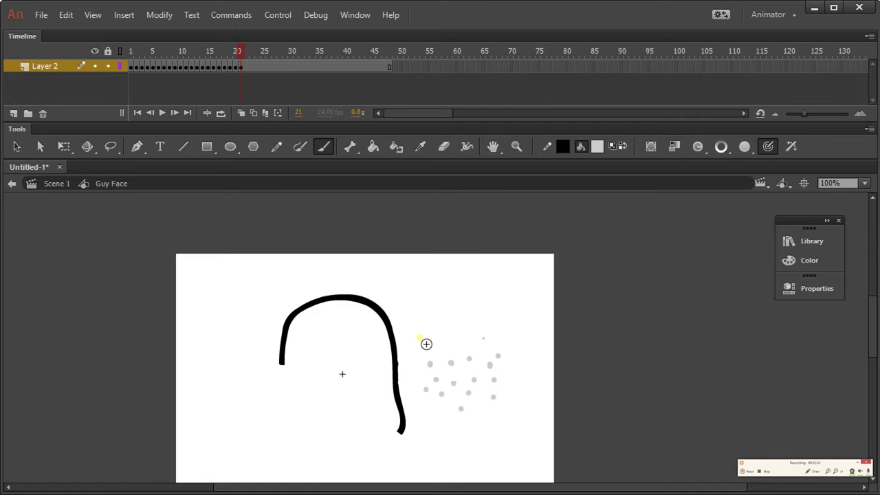
left_click_drag(439, 329, 468, 326)
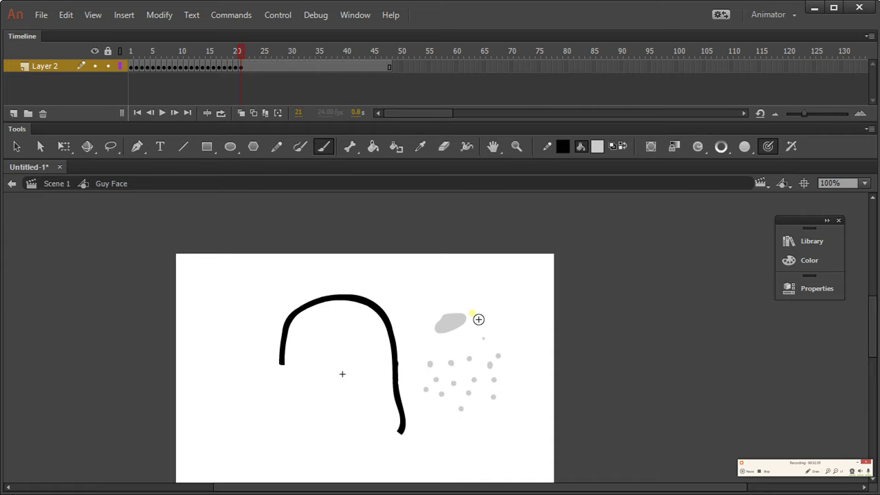
key("l")
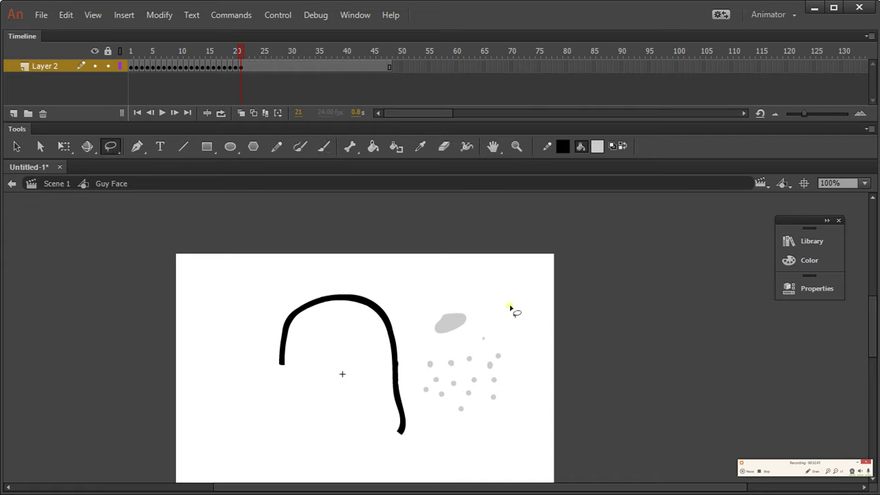
mouse_move(435, 303)
left_mouse_down()
mouse_move(417, 338)
mouse_move(408, 400)
mouse_move(428, 422)
mouse_move(487, 435)
mouse_move(511, 384)
mouse_move(509, 326)
mouse_move(478, 294)
mouse_move(452, 295)
mouse_move(467, 283)
mouse_move(436, 314)
left_mouse_up()
key("Delete")
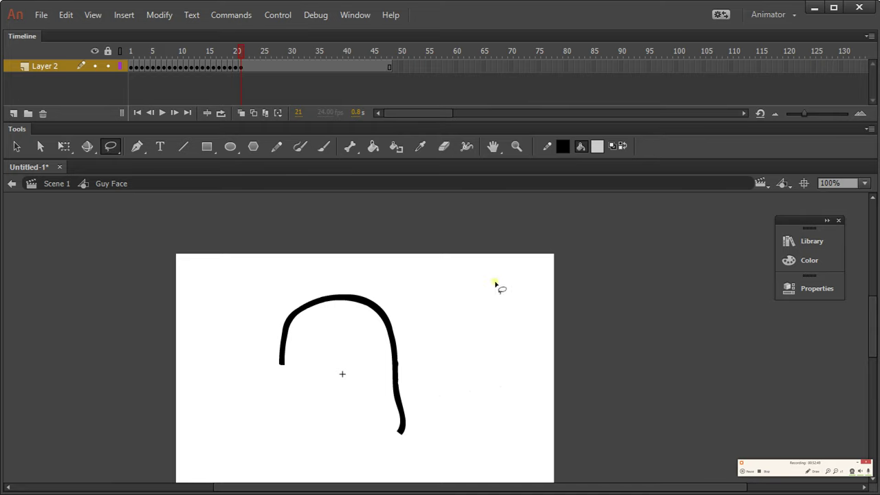
mouse_move(515, 339)
left_mouse_down()
mouse_move(469, 263)
mouse_move(443, 278)
mouse_move(513, 320)
left_mouse_up()
Add a keyframe at frame 22 and erase the lower end of the outline's right-hand side, keeping the largest round eraser
key("b")
key("e")
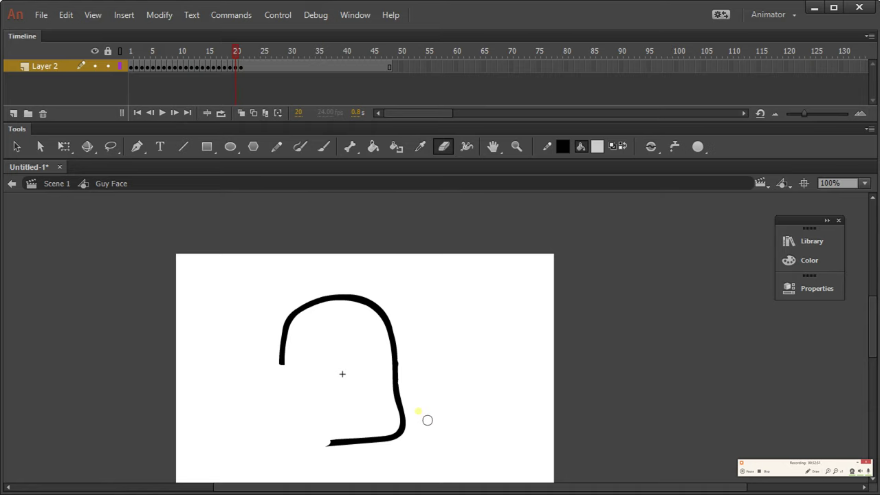
key(".")
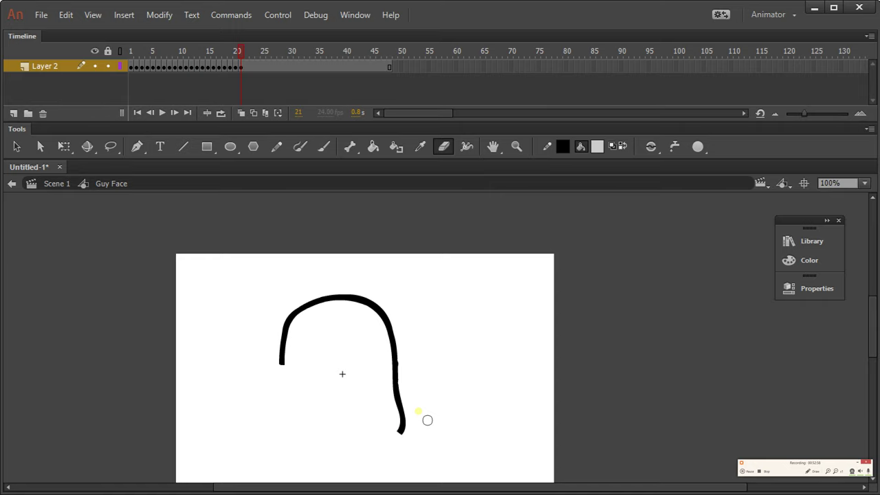
mouse_move(420, 440)
left_mouse_down()
mouse_move(407, 425)
mouse_move(413, 429)
mouse_move(410, 411)
left_mouse_up()
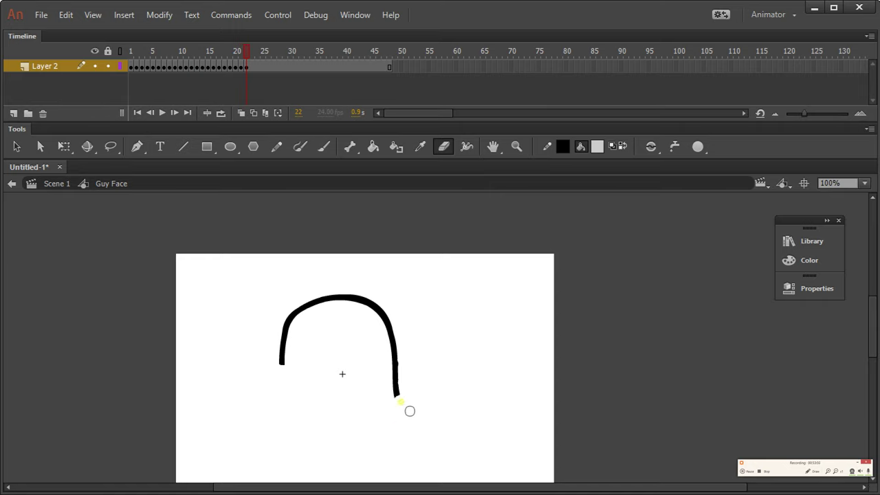
left_click(698, 146)
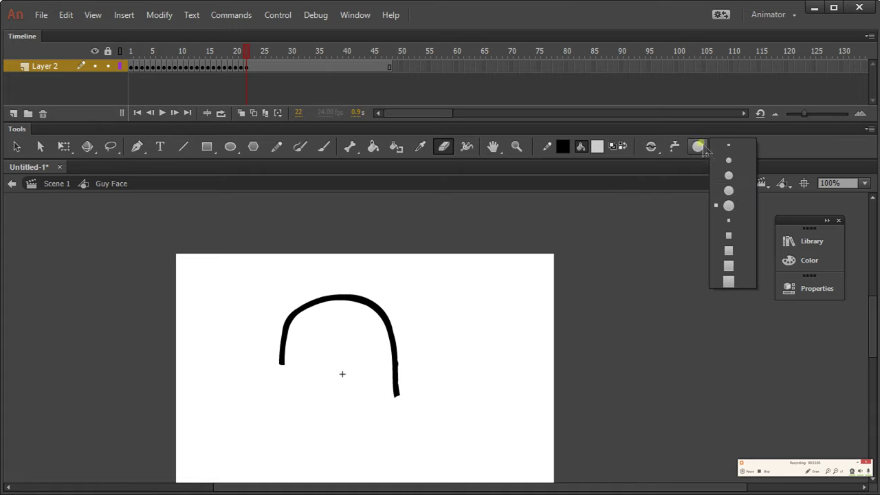
left_click(730, 206)
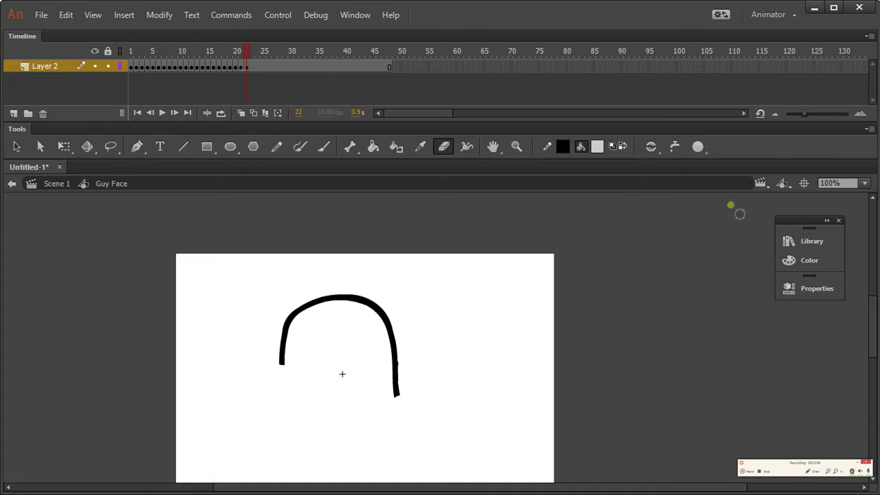
Add keyframes at frames 23 to 26, erasing more of the head outline on each until none of it remains
key("ctrl+alt+space")
left_click(490, 356, "ctrl+alt")
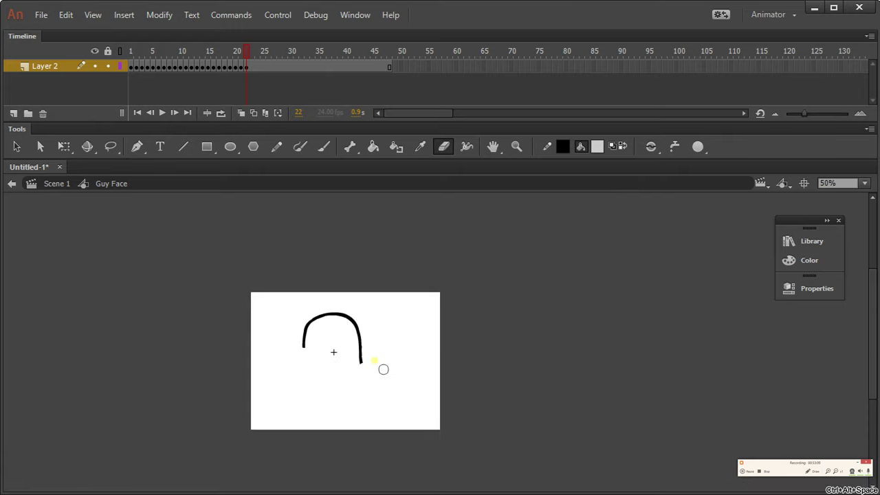
key("period")
key("period")
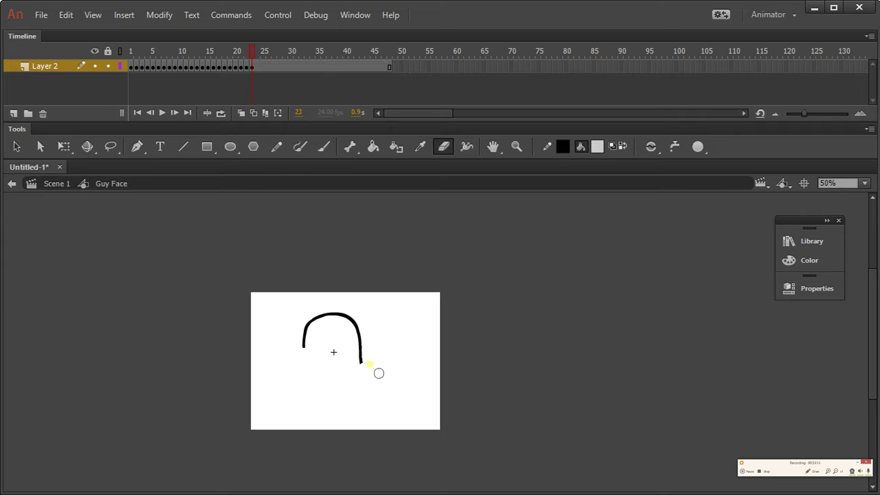
mouse_move(379, 372)
left_mouse_down()
mouse_move(370, 347)
mouse_move(351, 322)
mouse_move(375, 348)
mouse_move(338, 321)
mouse_move(352, 325)
mouse_move(310, 340)
left_mouse_up()
key("period")
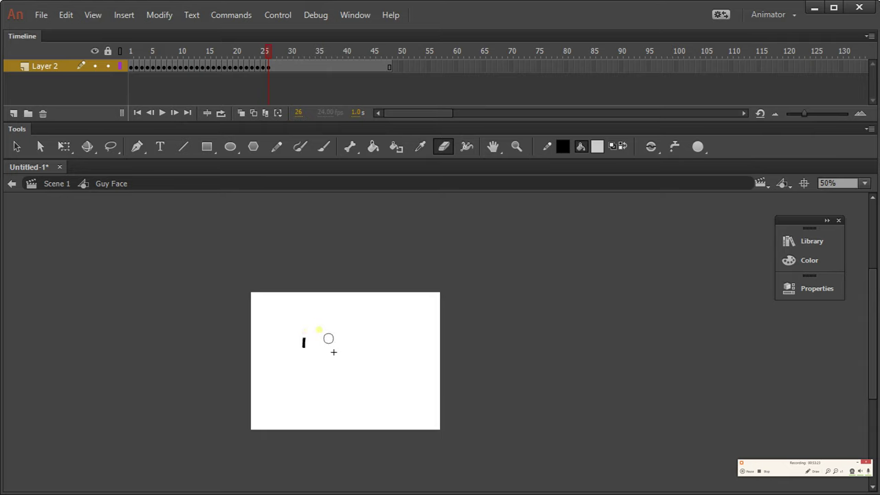
left_click_drag(316, 337, 313, 356)
Select the leftover invisible artwork on frame 26 and delete it
left_click(343, 339)
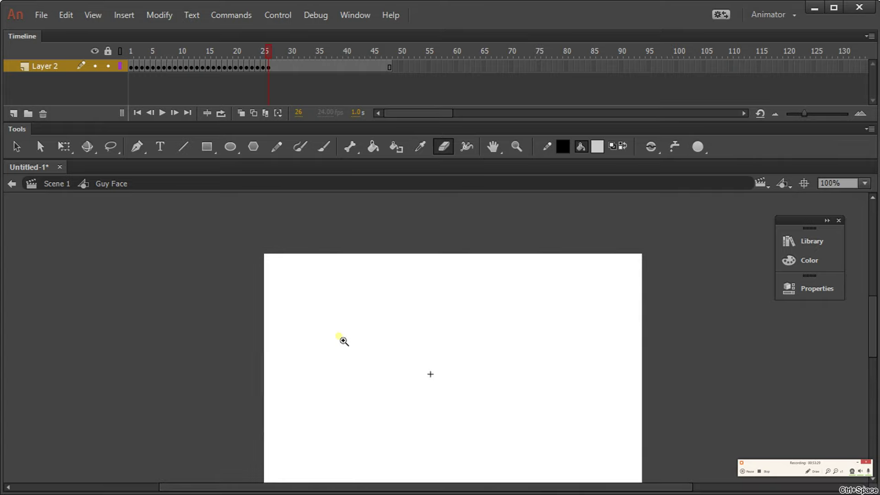
left_click(377, 384, "ctrl+alt")
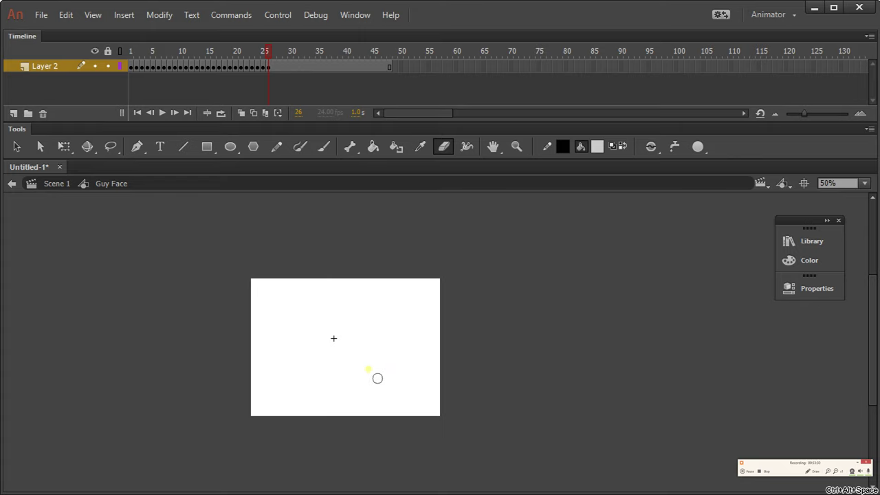
mouse_move(270, 52)
left_mouse_down()
mouse_move(259, 53)
mouse_move(279, 82)
left_mouse_up()
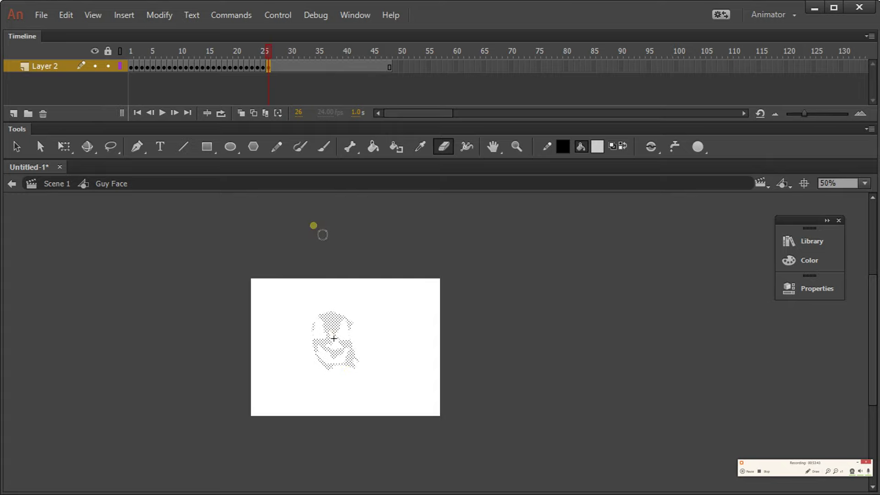
left_click(360, 330)
left_click(393, 353)
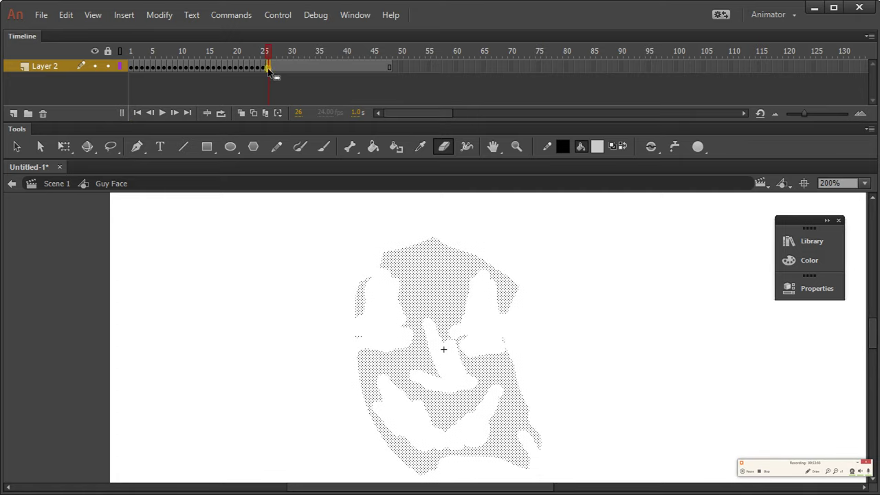
mouse_move(269, 51)
left_mouse_down()
mouse_move(261, 56)
mouse_move(269, 55)
left_mouse_up()
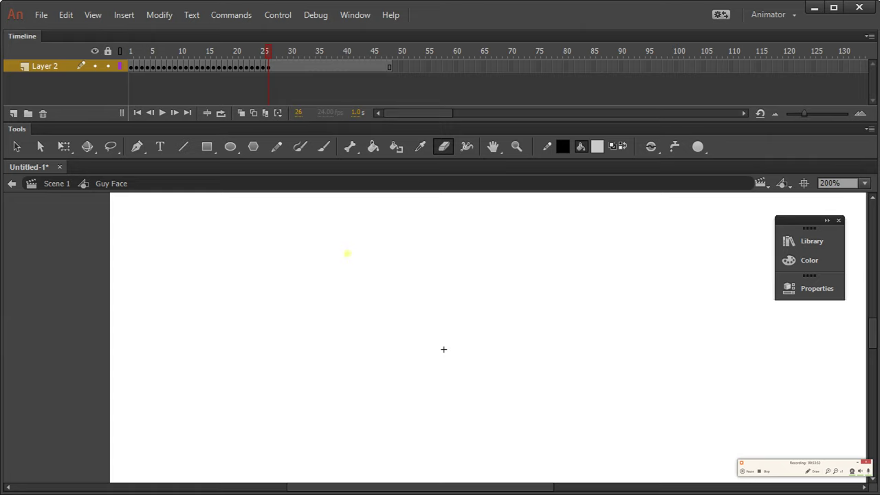
left_click(271, 67)
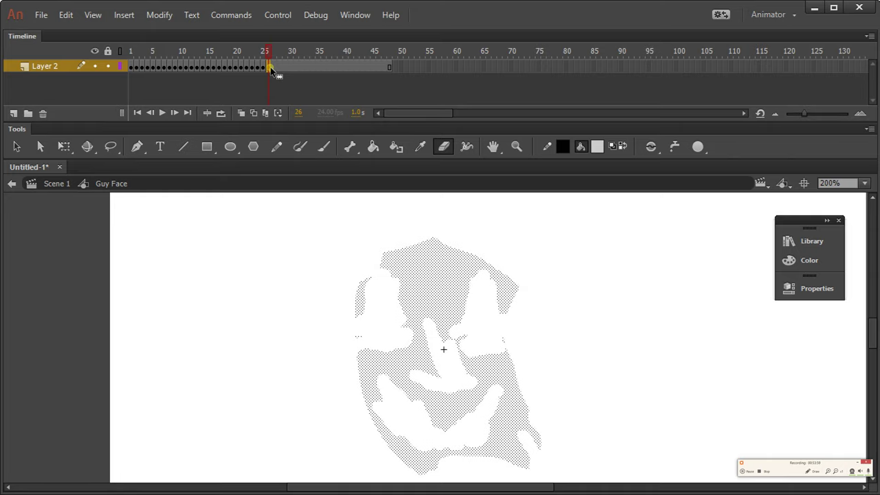
key("Delete")
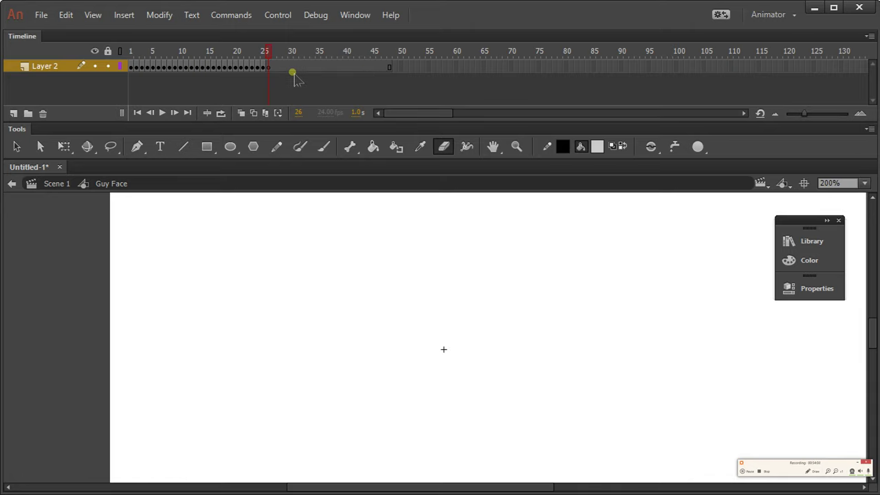
Compare frame 25 with the frames after the blank keyframe at 26, then scrub back to frame 1
left_click(265, 67)
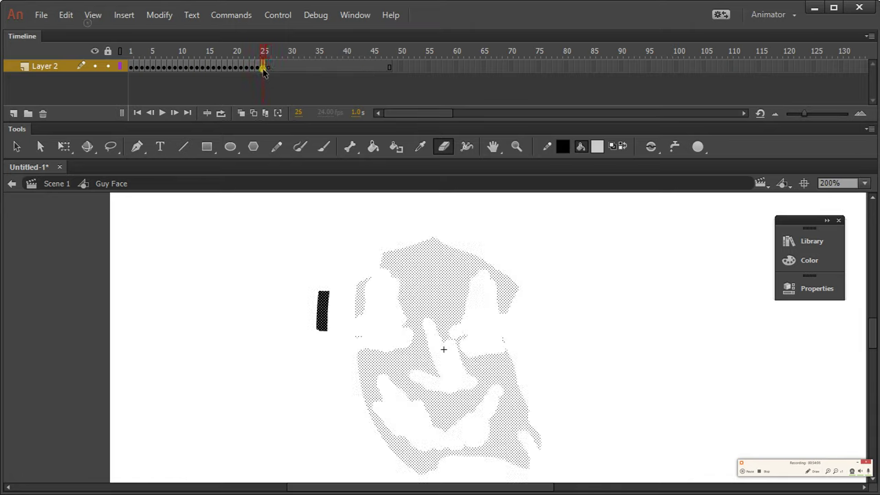
left_click(271, 67)
left_click(323, 61)
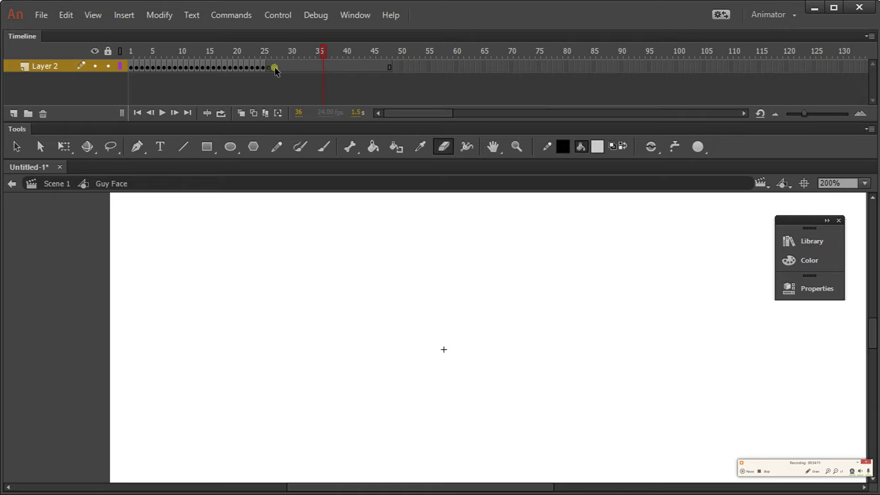
left_click_drag(278, 69, 328, 65)
left_click(356, 66)
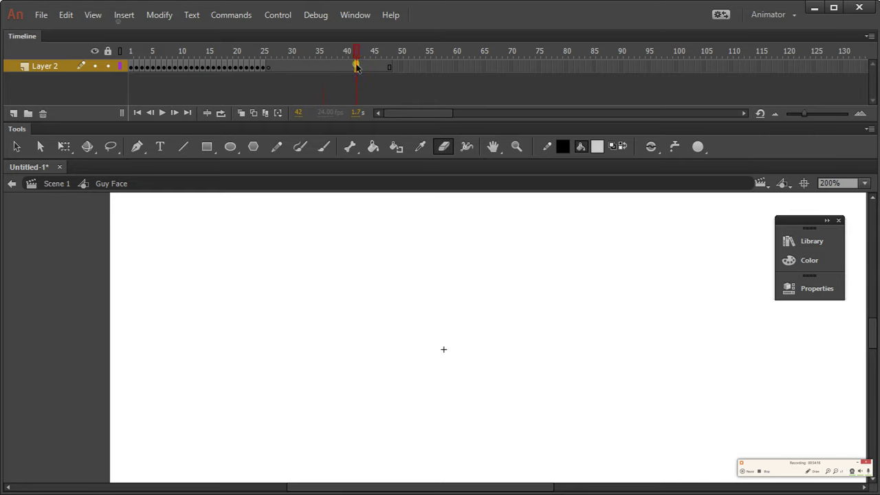
left_click(288, 68)
left_click_drag(310, 65, 277, 55)
left_click_drag(283, 58, 114, 52)
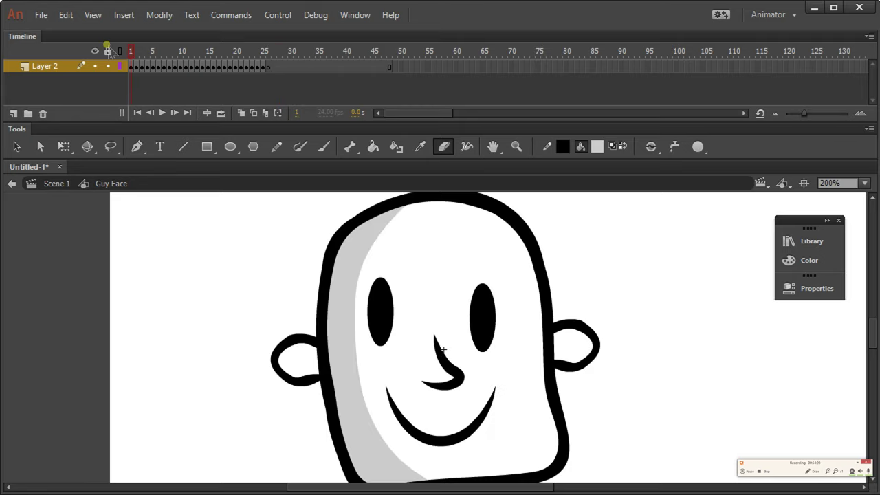
Play the erasing animation from frame 1 at 100% zoom several times, then scrub through and spot-check frames 16, 12 and 30
key("ctrl+alt+space")
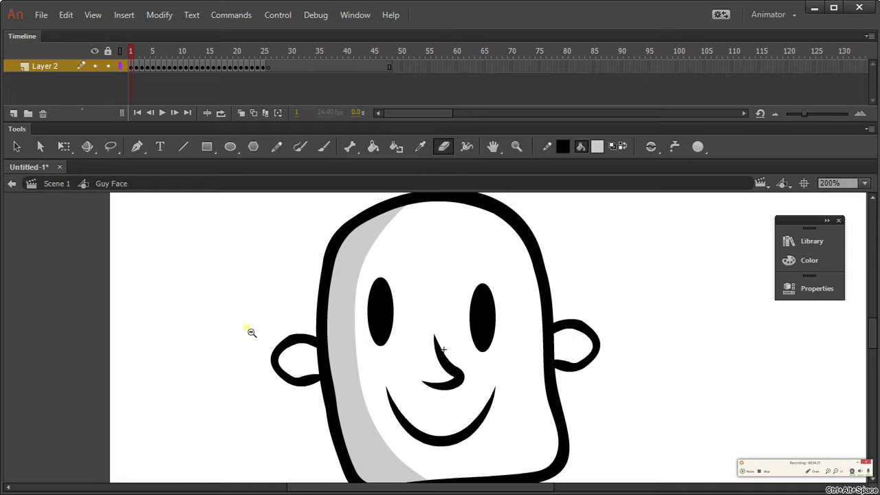
left_click(251, 331)
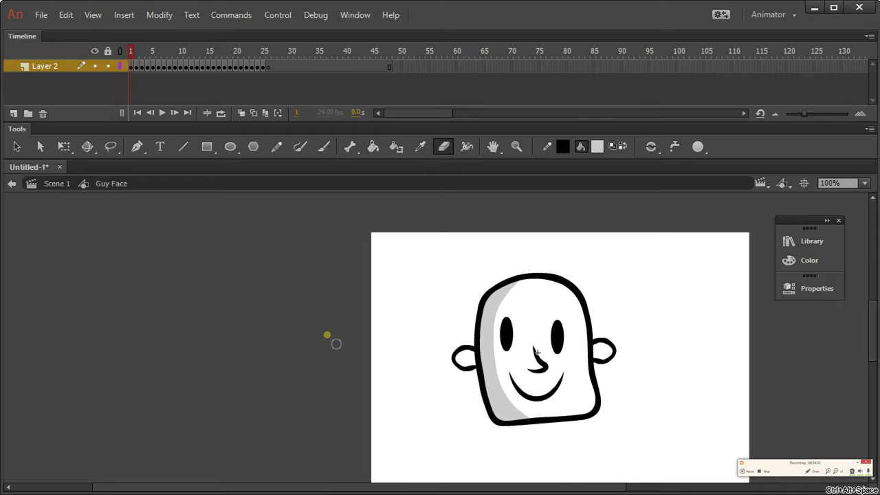
key("Return")
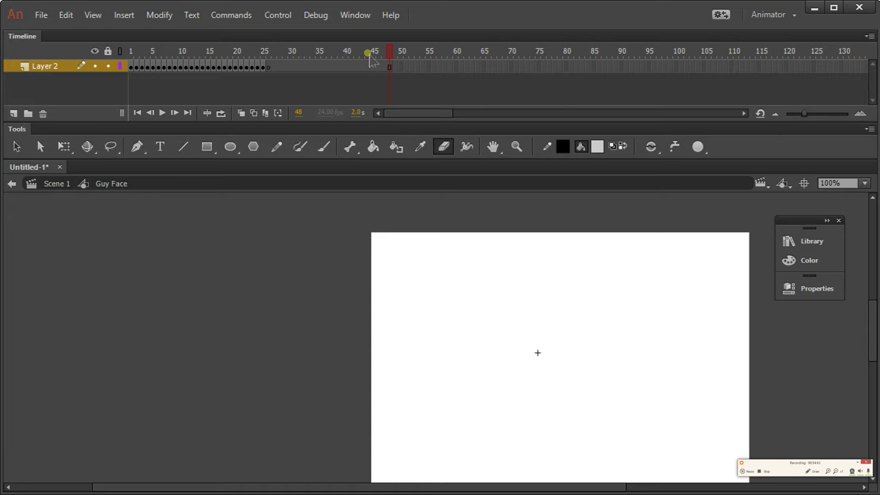
key("Return")
key("Return")
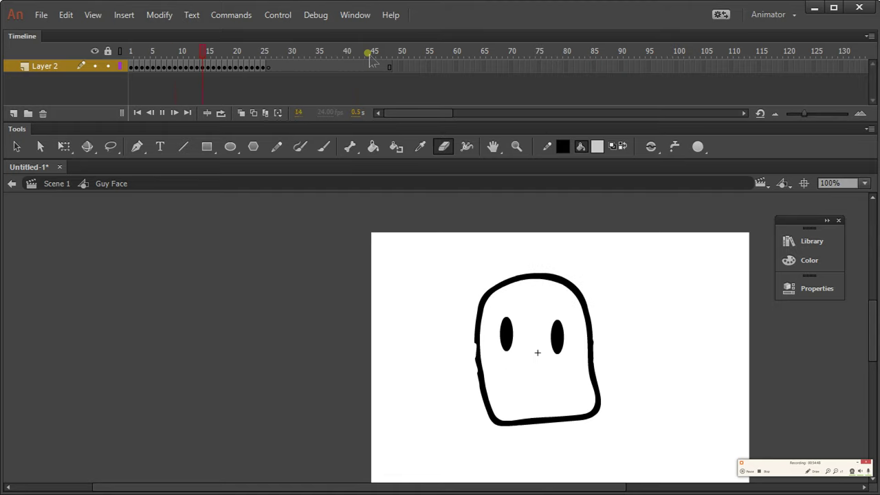
key("Return")
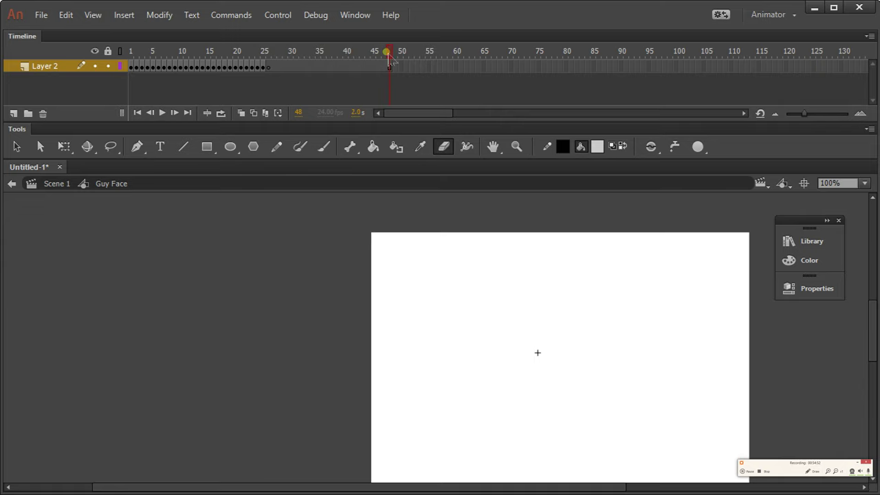
left_click_drag(387, 59, 128, 72)
left_click(214, 52)
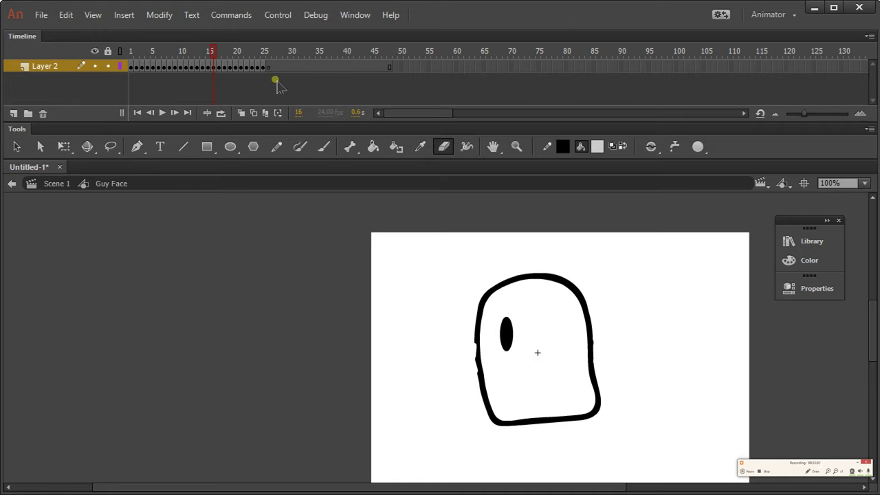
left_click(192, 52)
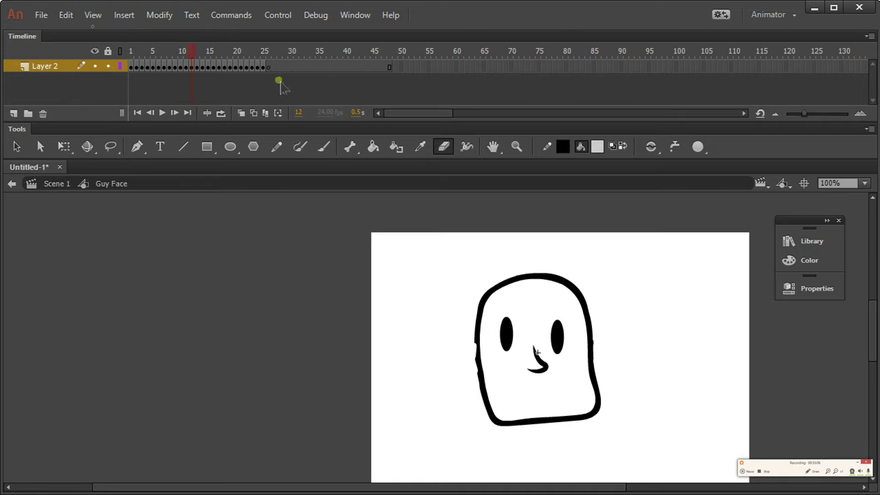
left_click(292, 51)
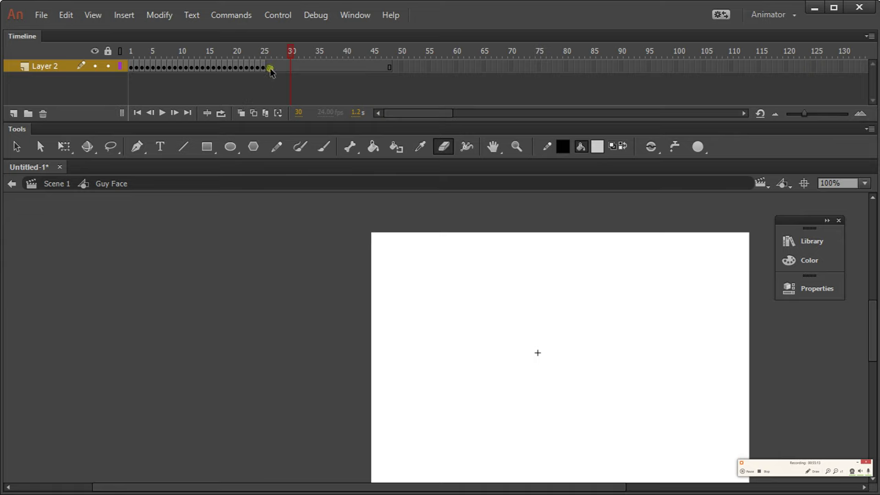
Insert a blank keyframe at frame 27, directly after the blank keyframe at 26
left_click(269, 68)
key("F7")
left_click(265, 61)
left_click(268, 66)
left_click(274, 67)
mouse_move(273, 72)
left_mouse_down()
mouse_move(271, 90)
mouse_move(273, 67)
left_mouse_up()
left_click(269, 67)
left_click(273, 67)
mouse_move(263, 84)
left_mouse_down()
mouse_move(274, 68)
mouse_move(264, 68)
mouse_move(278, 69)
mouse_move(278, 78)
left_mouse_up()
left_click(269, 69)
left_click(274, 68)
left_click(208, 67)
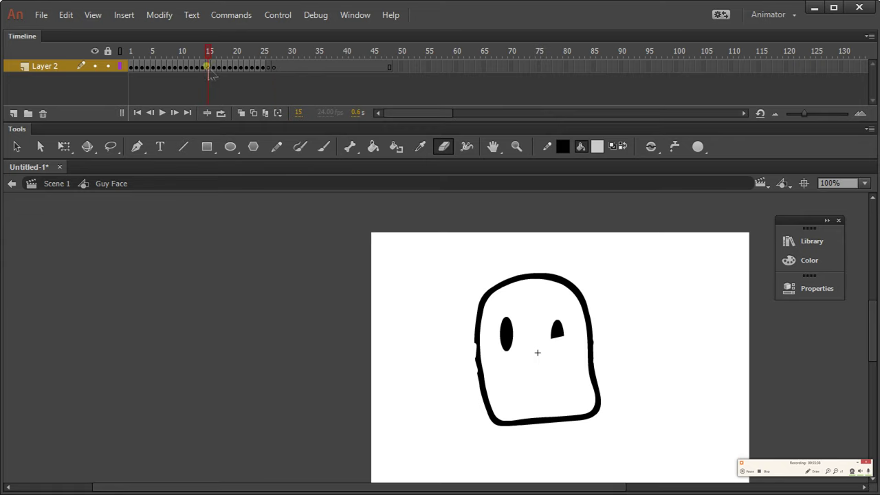
Select frames 1 to 26 of Layer 2 and reverse their order
left_click(269, 68)
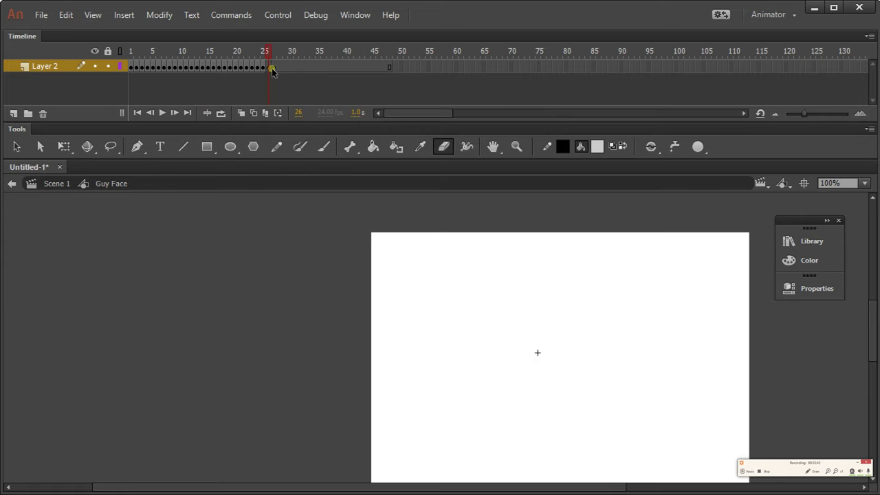
left_click(271, 68)
left_click_drag(270, 68, 136, 75)
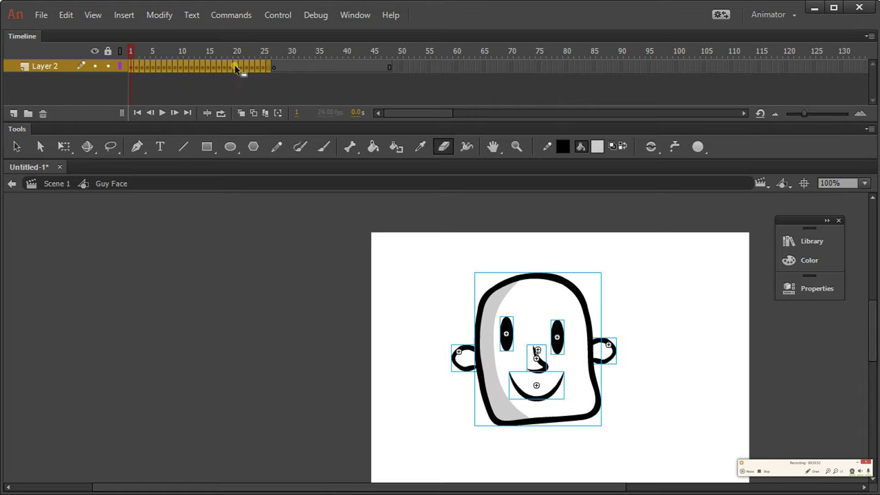
left_click_drag(267, 74, 270, 87)
left_click(159, 14)
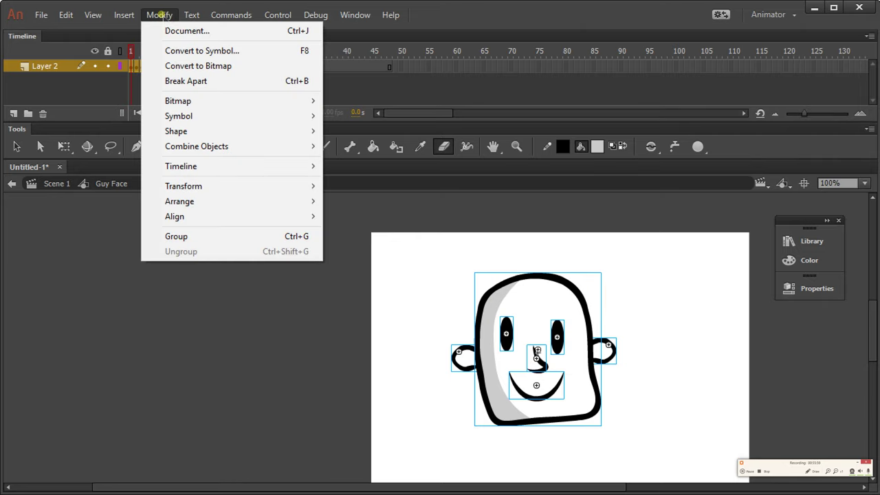
mouse_move(221, 168)
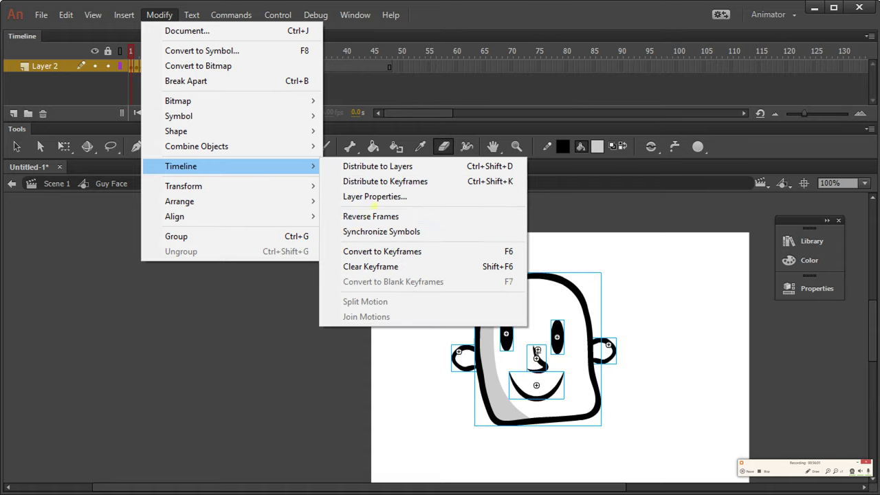
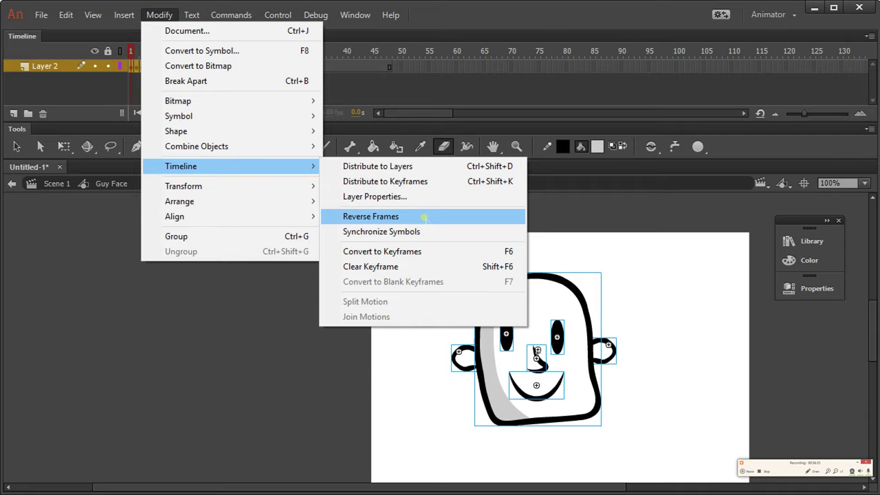
left_click(425, 217)
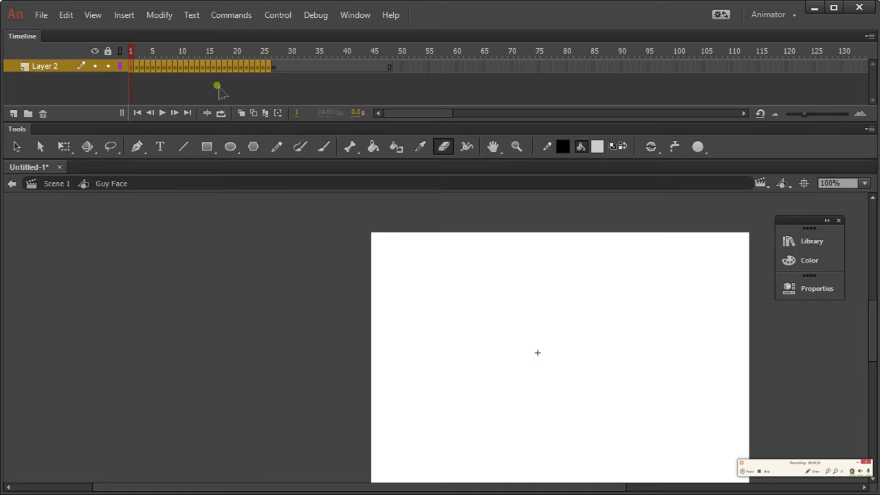
Play the reversed animation from frame 1 and scrub through it up to frame 23
left_click_drag(150, 54, 130, 55)
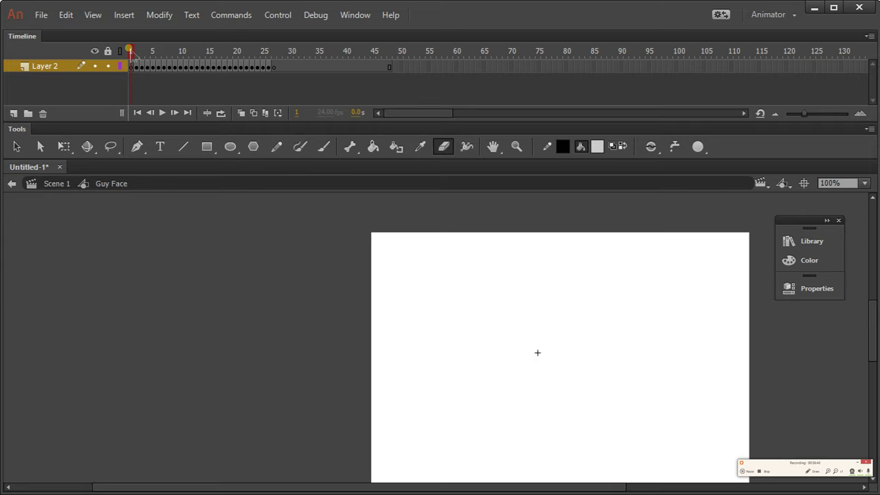
key("Return")
key("Return")
mouse_move(178, 50)
left_mouse_down()
mouse_move(131, 50)
mouse_move(300, 62)
mouse_move(277, 71)
mouse_move(278, 55)
mouse_move(238, 57)
mouse_move(325, 66)
mouse_move(260, 73)
mouse_move(275, 76)
mouse_move(278, 64)
mouse_move(286, 83)
mouse_move(273, 53)
mouse_move(253, 53)
left_mouse_up()
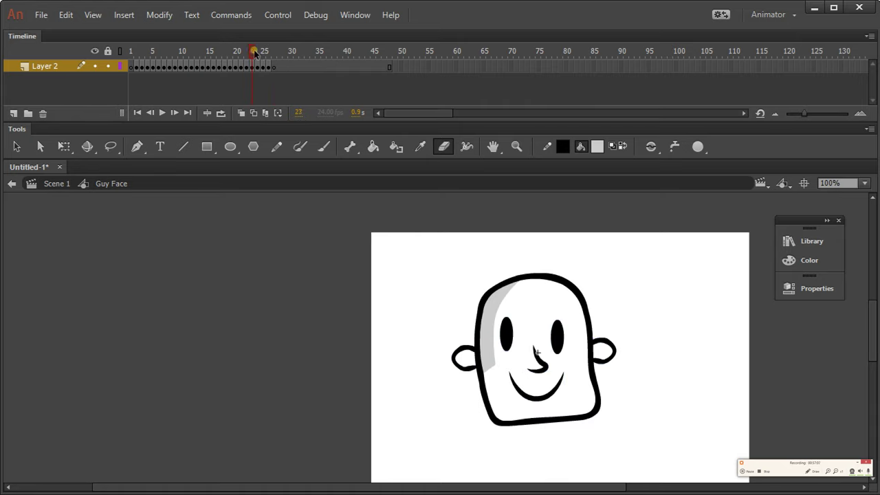
Clear the blank keyframe at frame 27 and set the playhead on frame 26
left_click(277, 69)
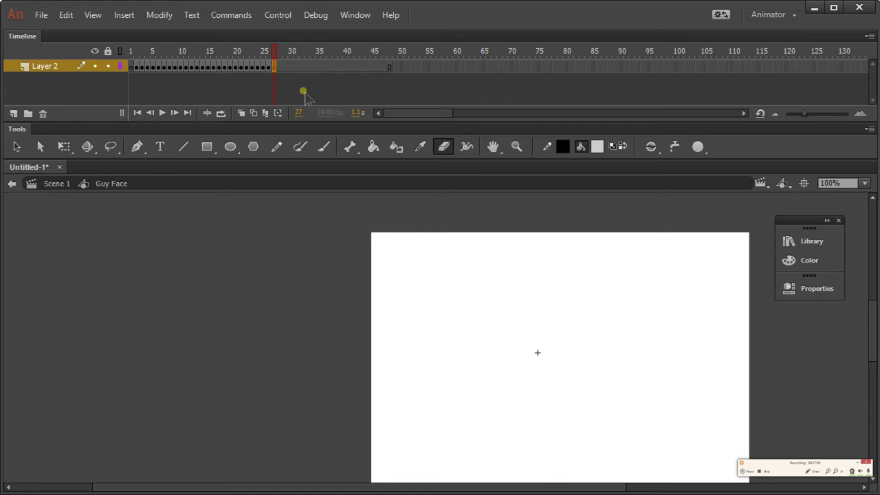
mouse_move(309, 101)
left_mouse_down()
mouse_move(273, 64)
mouse_move(282, 55)
mouse_move(271, 58)
left_mouse_up()
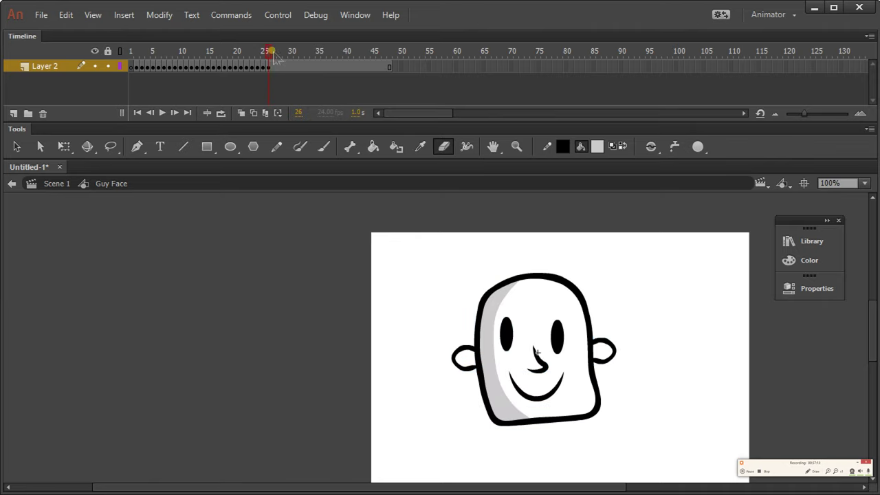
left_click(273, 69)
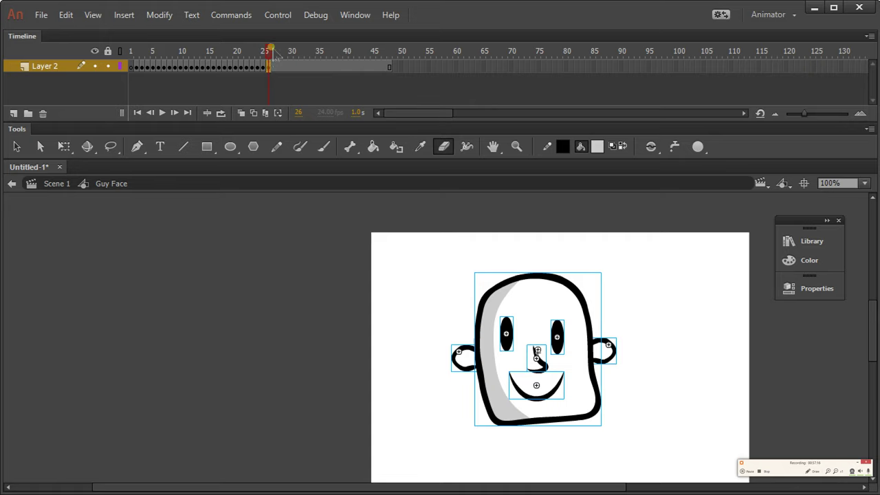
left_click(270, 52)
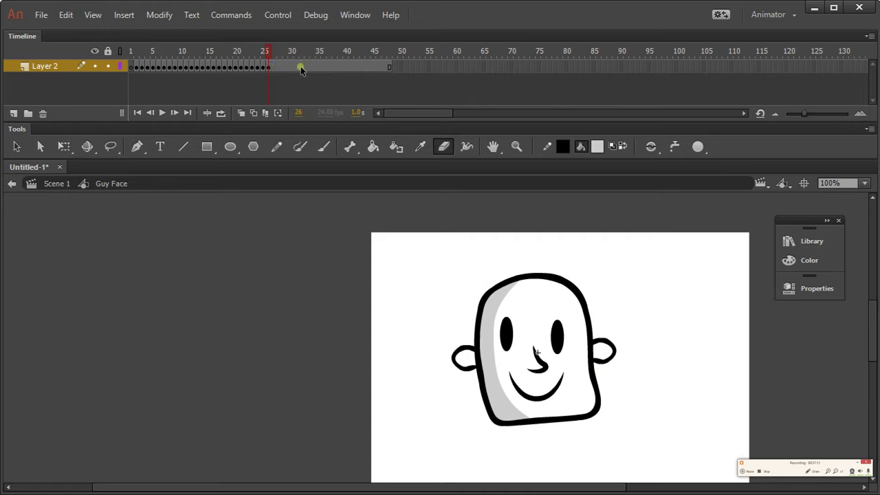
Play the Guy Face animation from frame 1 and scrub through the held face up to frame 48
left_click(270, 69)
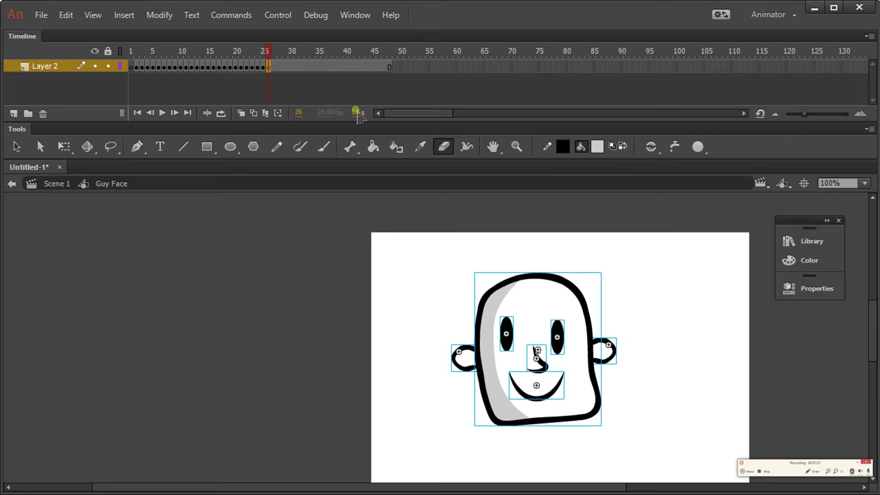
left_click(270, 54)
left_click_drag(270, 54, 118, 27)
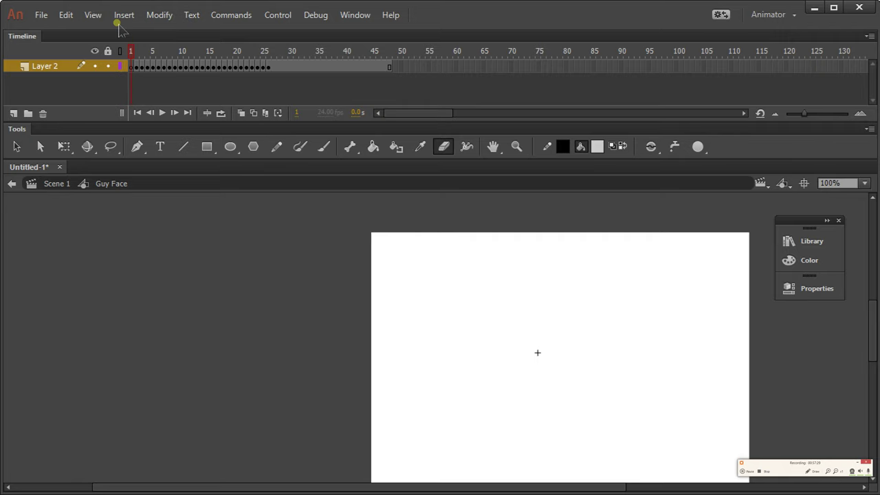
key("Return")
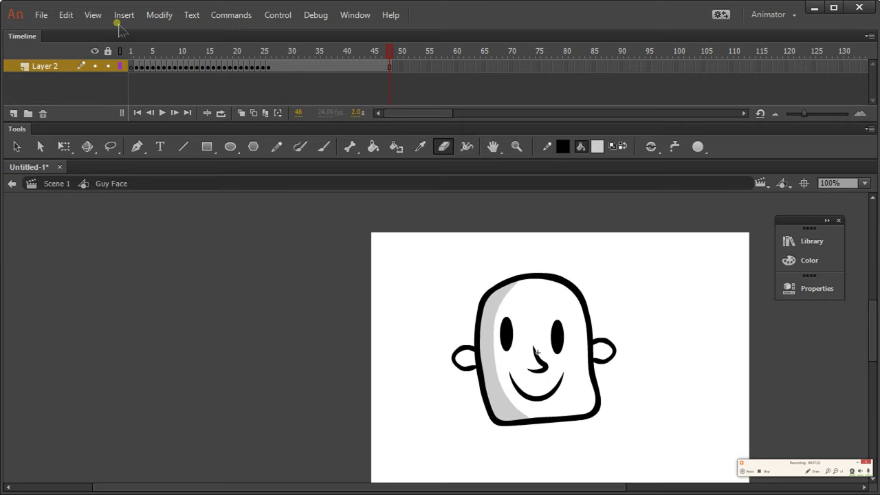
mouse_move(289, 51)
left_mouse_down()
mouse_move(110, 64)
mouse_move(392, 103)
left_mouse_up()
Switch to the Selection tool, review Guy Face from frame 20 to 48, and return to Scene 1
key("v")
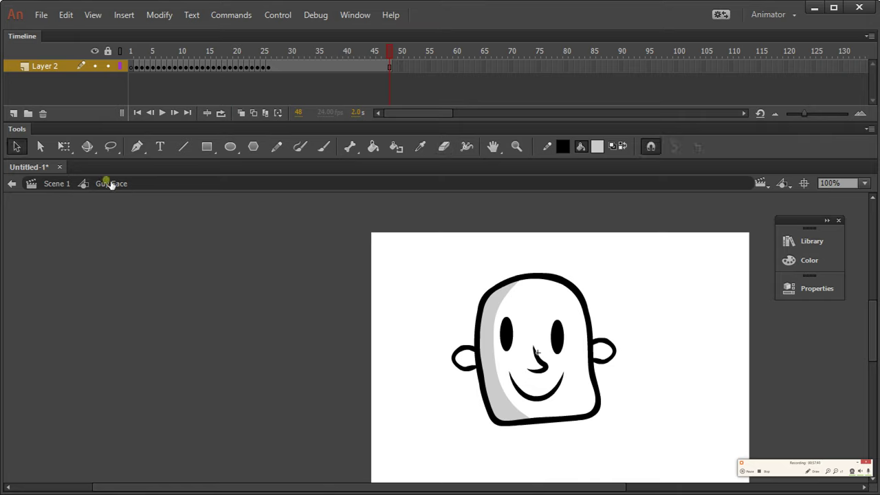
left_click(241, 52)
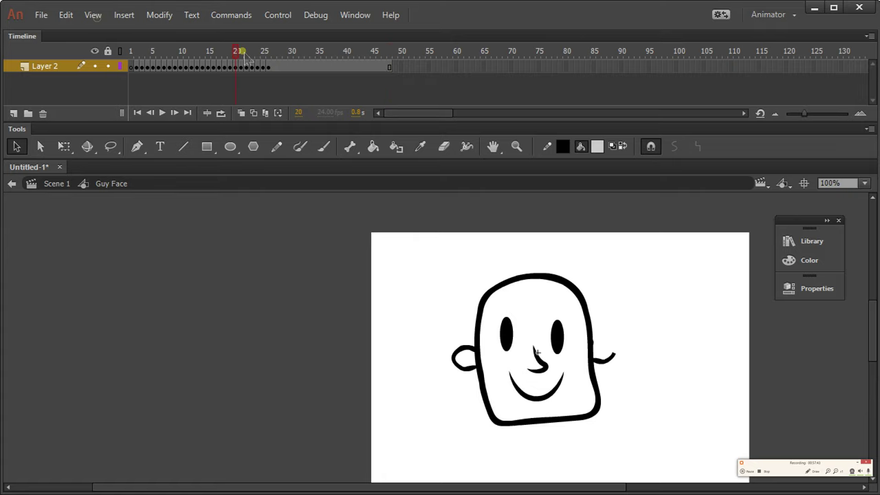
left_click_drag(243, 52, 389, 52)
left_click(58, 185)
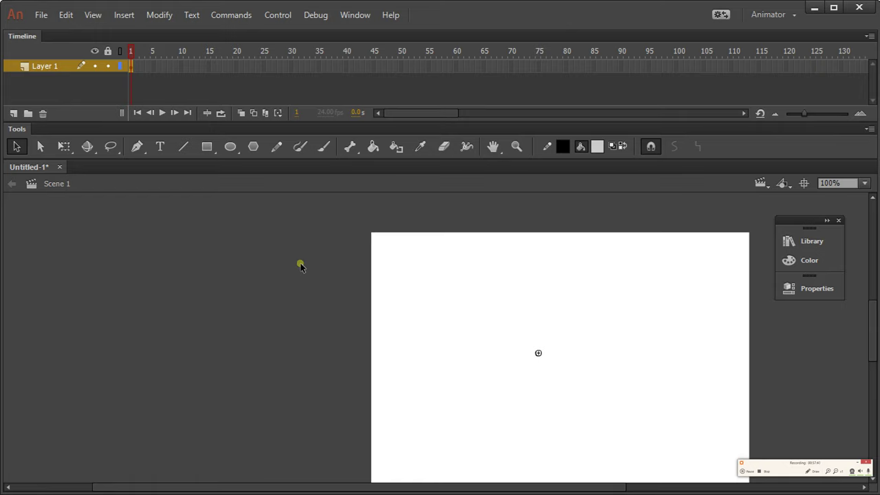
left_click(330, 289)
Extend Layer 1 in Scene 1 to frame 48, matching the length of the Guy Face symbol
left_click_drag(131, 73, 384, 81)
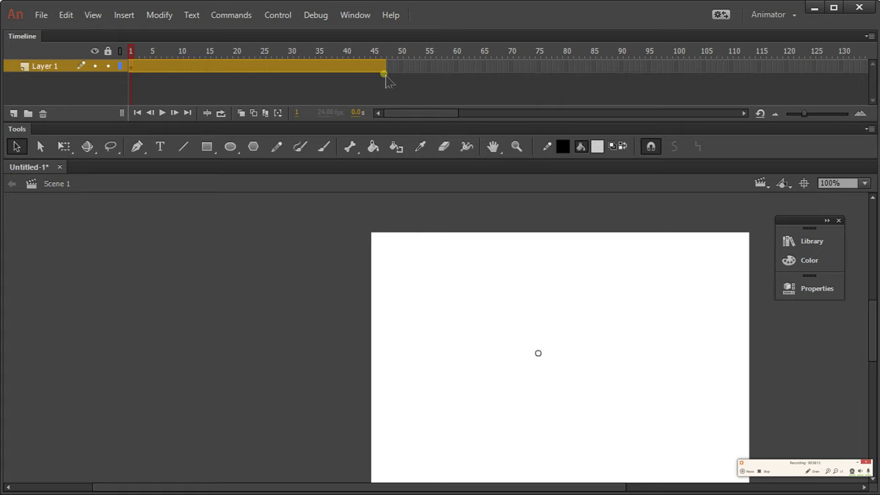
key("F6")
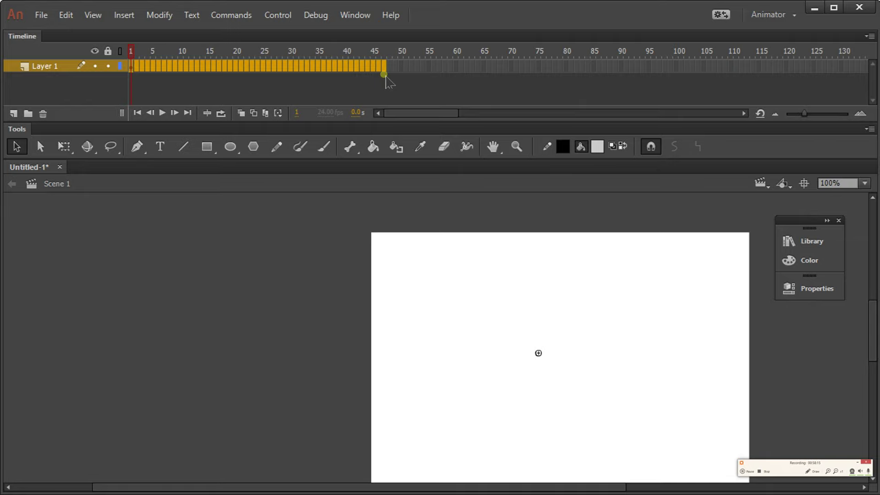
left_click(386, 76)
Scrub the Scene 1 timeline back to frame 1, play it through to frame 48, and check the last frames
left_click(165, 66)
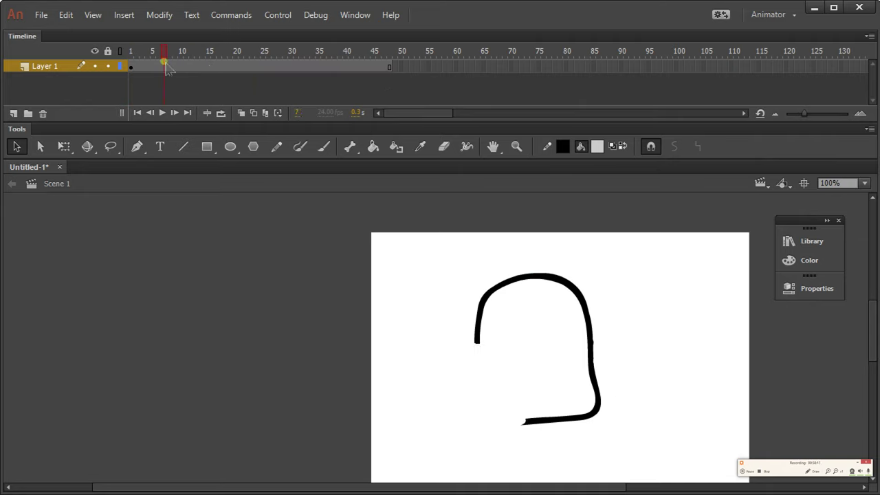
mouse_move(166, 67)
left_mouse_down()
mouse_move(131, 72)
mouse_move(380, 73)
mouse_move(131, 71)
mouse_move(419, 94)
mouse_move(102, 80)
left_mouse_up()
key("Return")
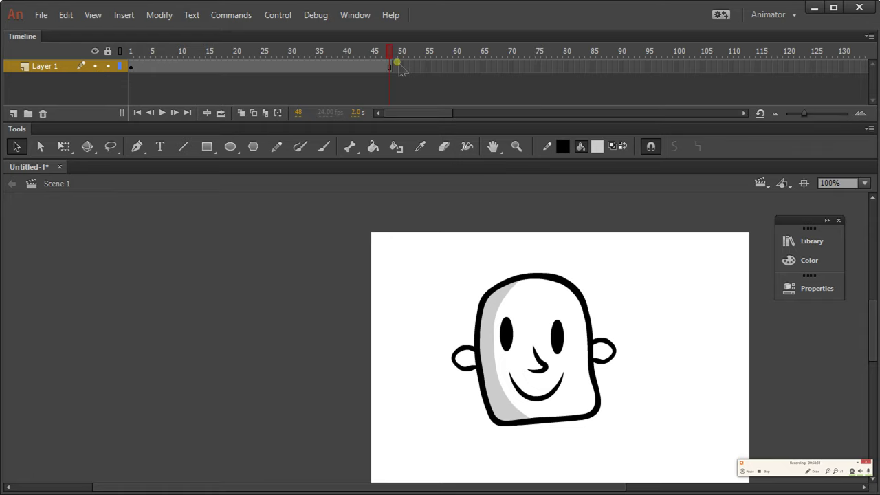
mouse_move(396, 55)
left_mouse_down()
mouse_move(313, 53)
mouse_move(387, 55)
mouse_move(392, 65)
mouse_move(320, 65)
mouse_move(389, 67)
left_mouse_up()
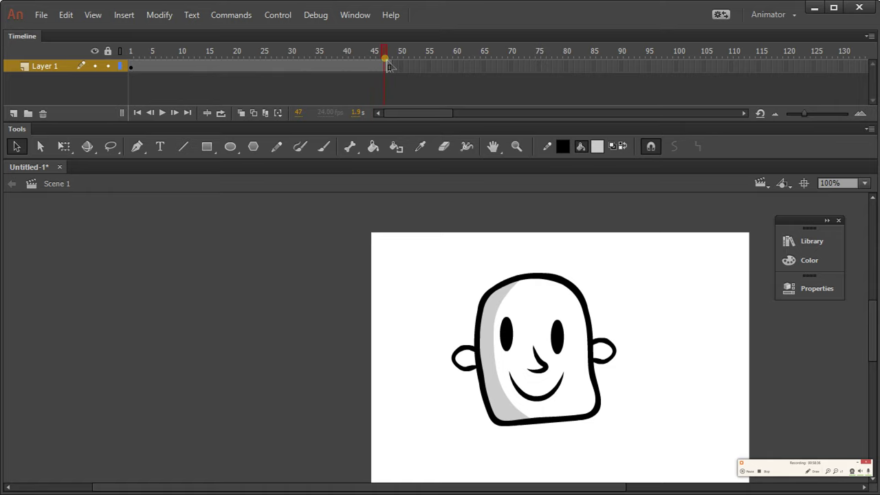